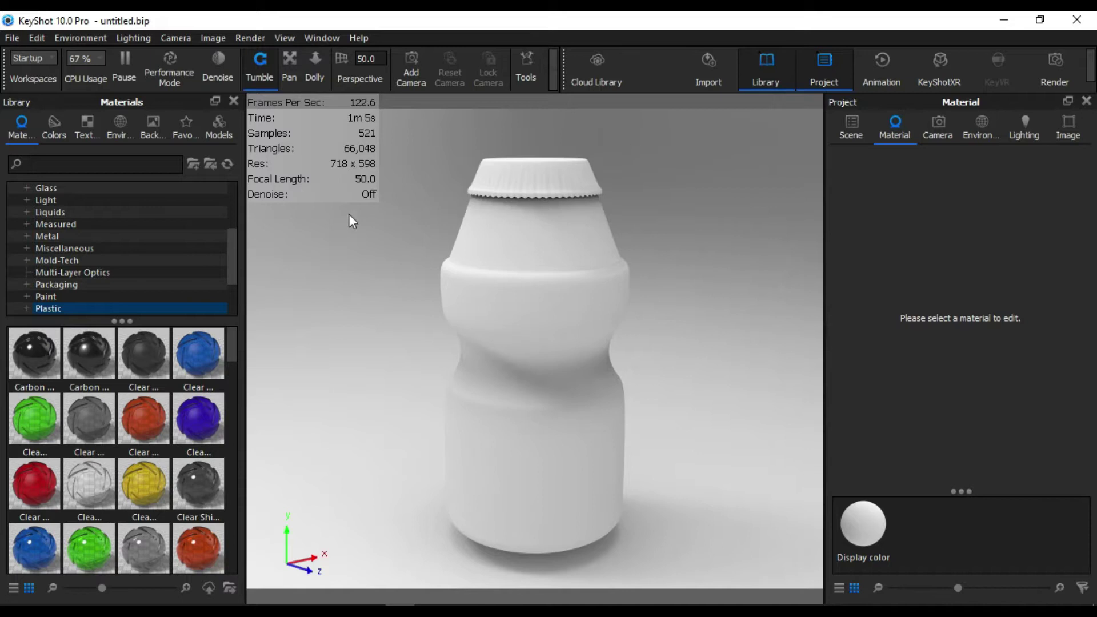
# - Orbit to inspect the bottle, then set the camera focal length from 50 to 90
pyautogui.moveTo(711, 352)
pyautogui.mouseDown()
pyautogui.moveTo(483, 449)
pyautogui.moveTo(563, 448)
pyautogui.mouseUp()
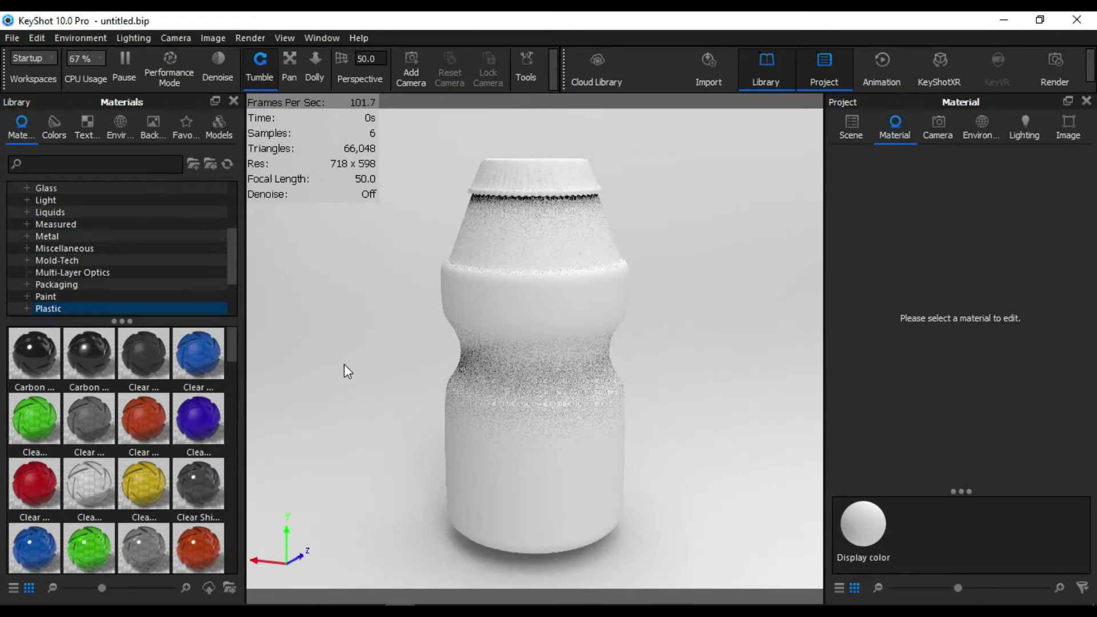
pyautogui.moveTo(355, 391); pyautogui.dragTo(326, 379)
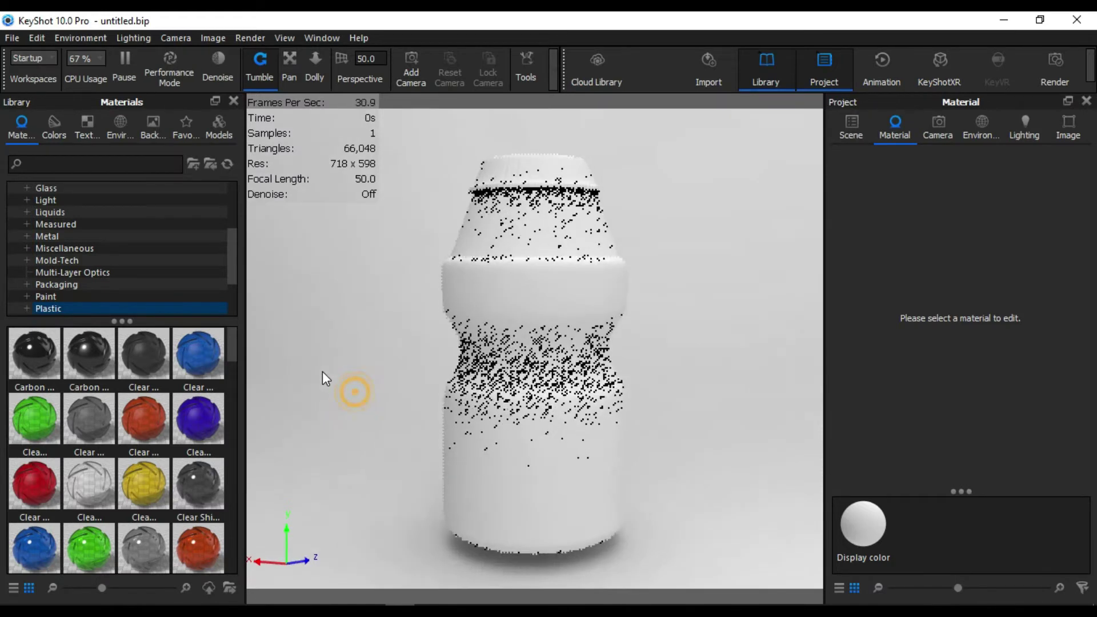
pyautogui.scroll(2, 605, 297)
pyautogui.scroll(-2, 593, 314)
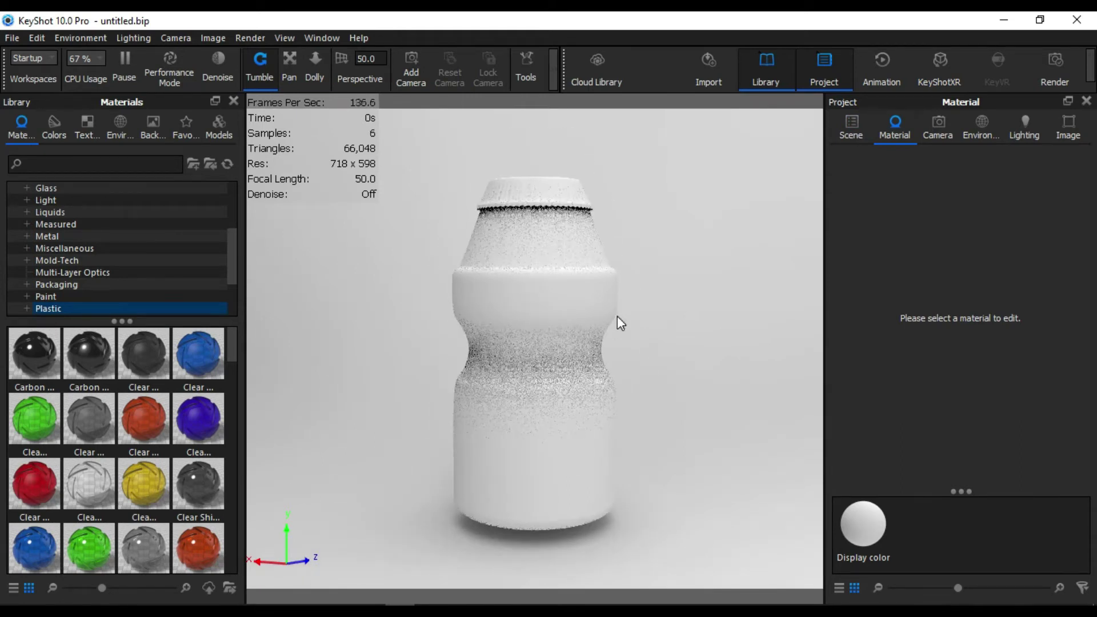
pyautogui.click(371, 58)
pyautogui.write('9')
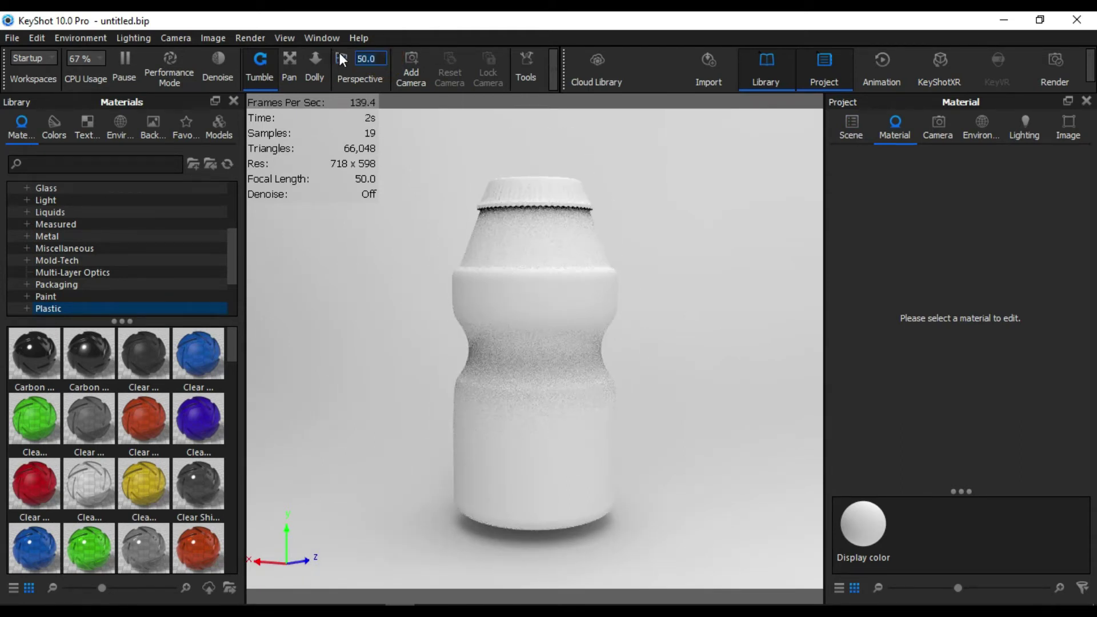
pyautogui.write('0')
pyautogui.press('Return')
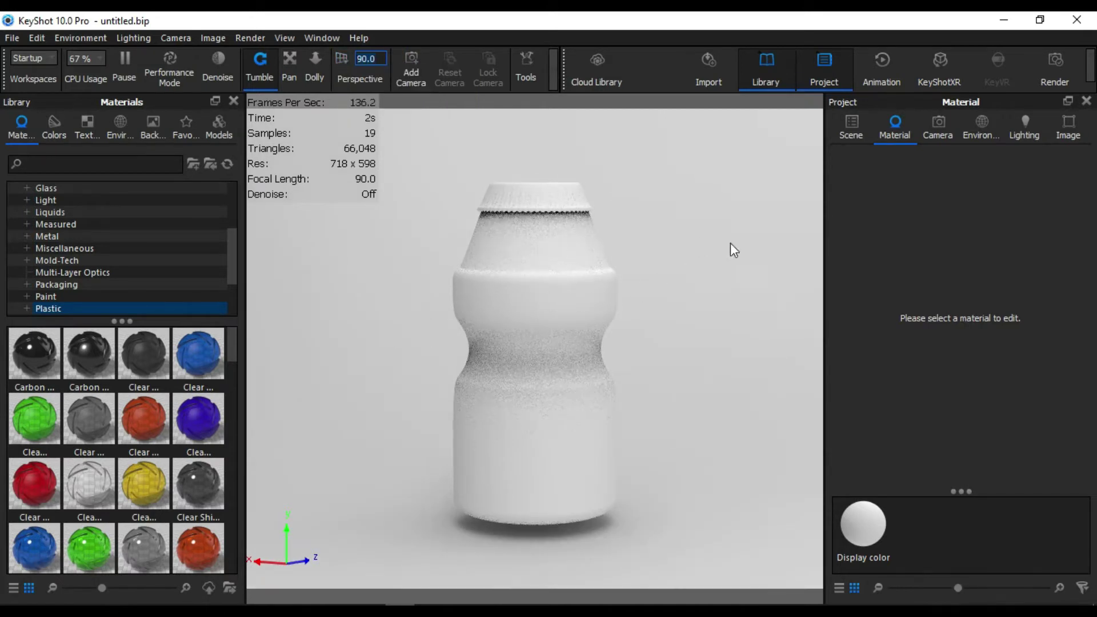
# - Snap the Untitled 1 model to the ground and use 'center white' as the backplate
pyautogui.click(858, 125)
pyautogui.click(913, 213)
pyautogui.click(962, 371)
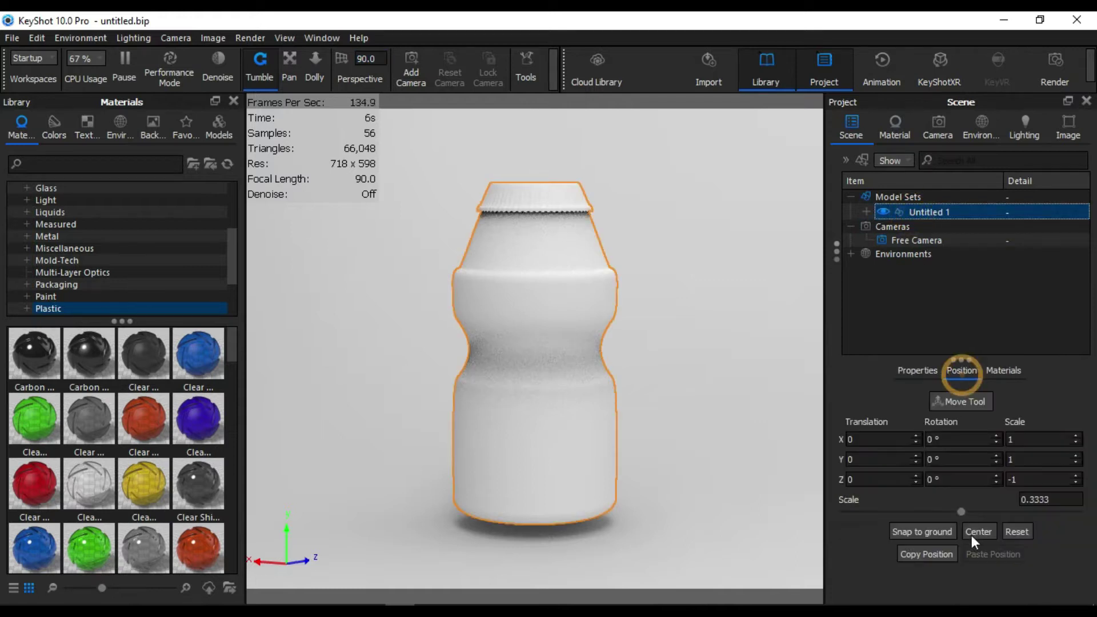
pyautogui.click(932, 531)
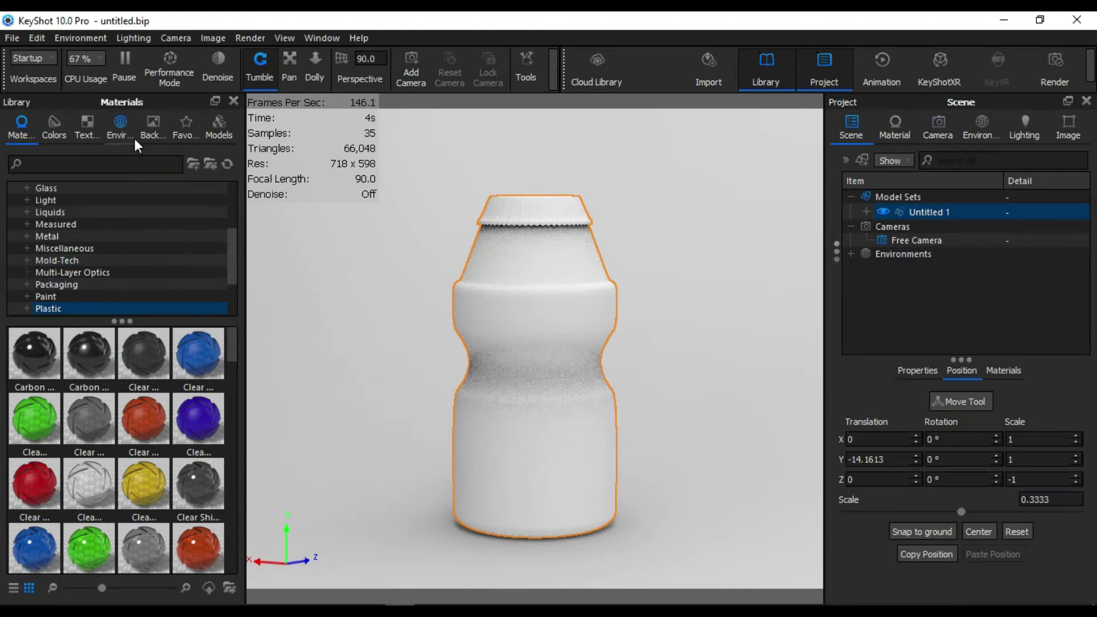
pyautogui.click(152, 126)
pyautogui.moveTo(188, 489); pyautogui.dragTo(324, 388)
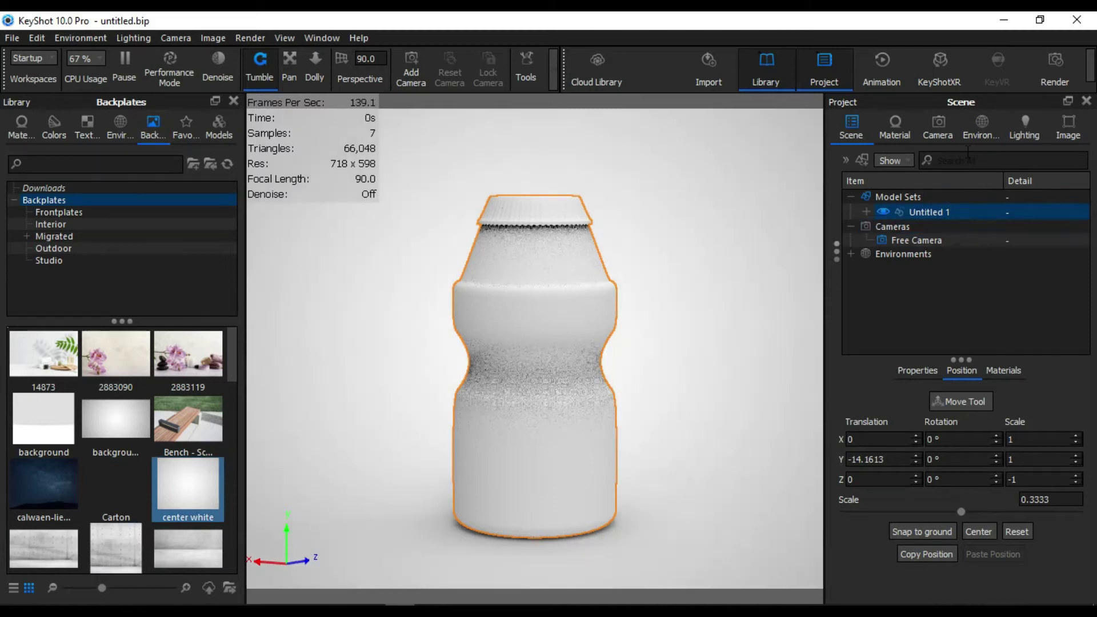
# - Add the '2 Panels Straight 4K' environment from the Library as the scene lighting
pyautogui.click(986, 124)
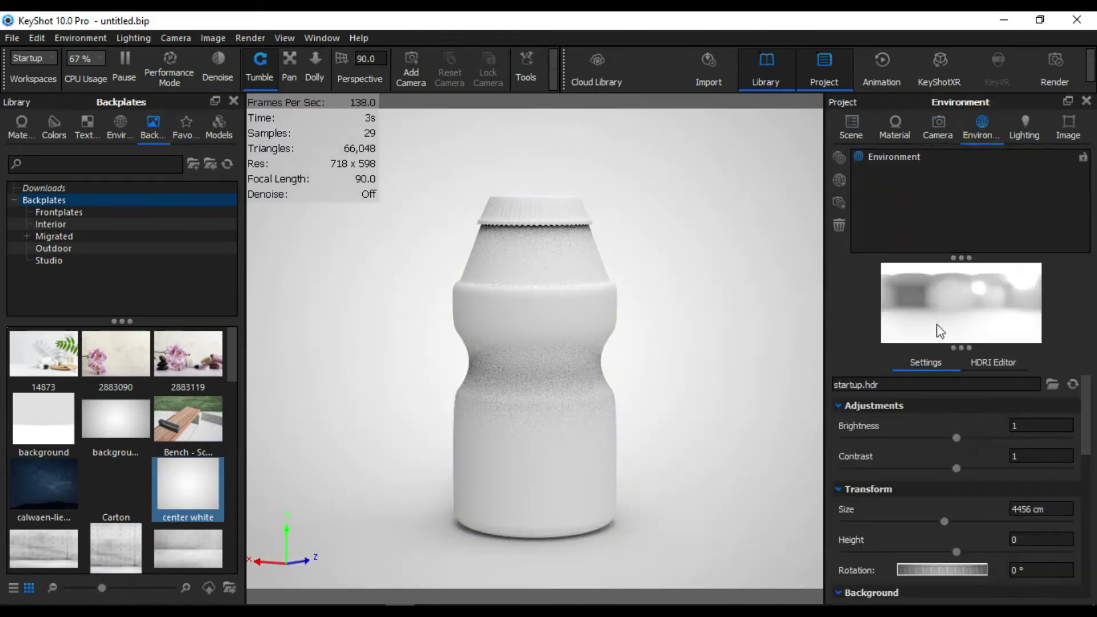
pyautogui.click(118, 127)
pyautogui.moveTo(61, 354); pyautogui.dragTo(889, 197)
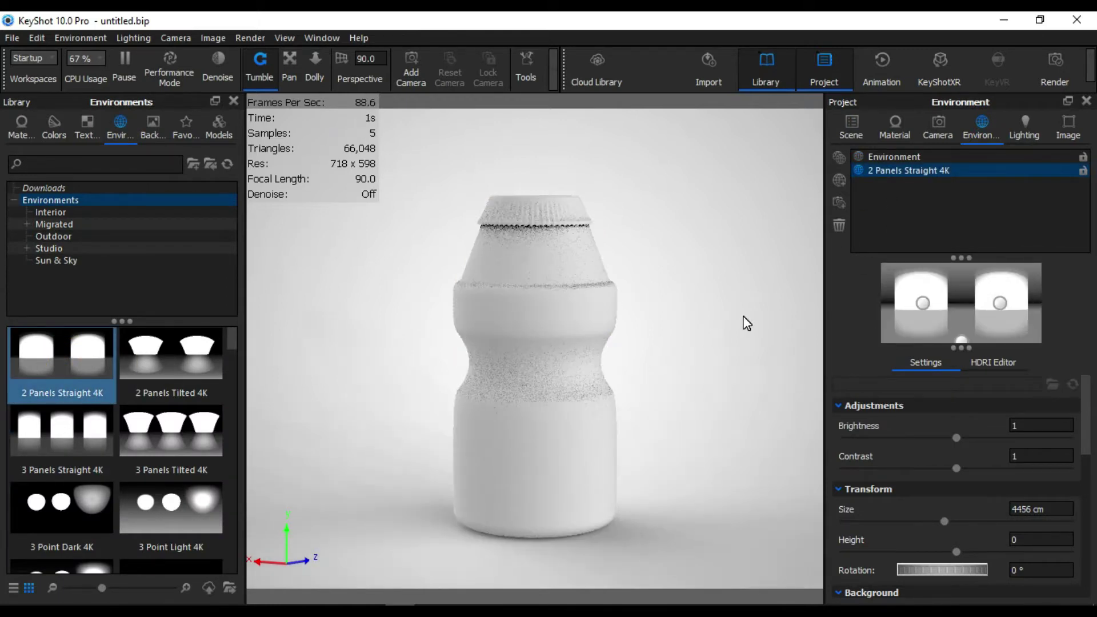
pyautogui.moveTo(709, 390); pyautogui.dragTo(713, 392)
pyautogui.click(84, 133)
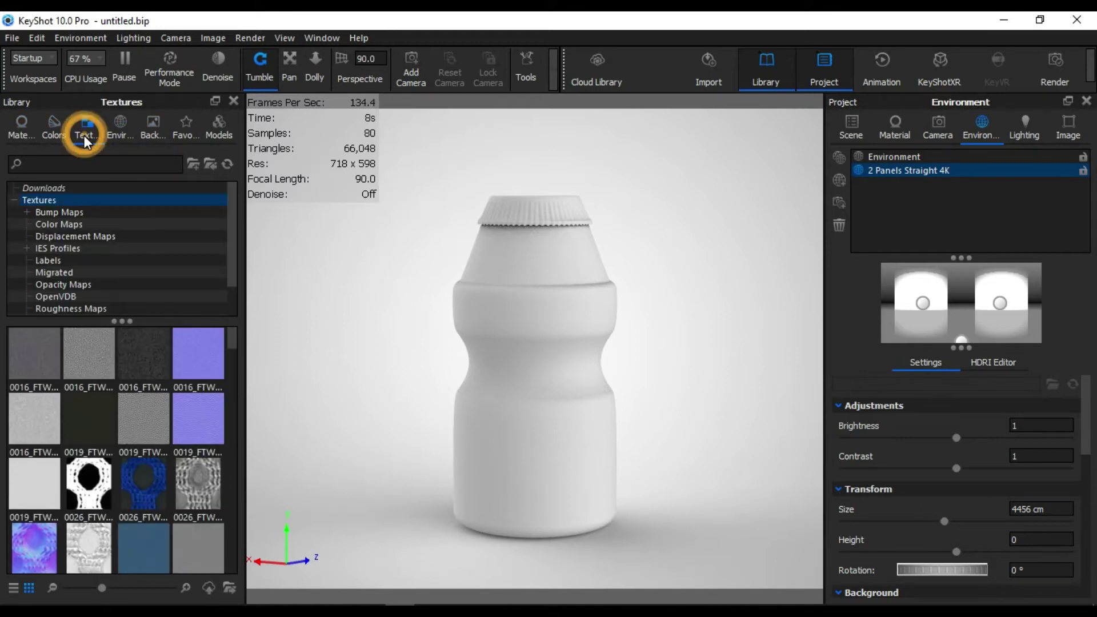
# - Browse the Plastic materials library and preview Rubber on the bottle
pyautogui.click(25, 131)
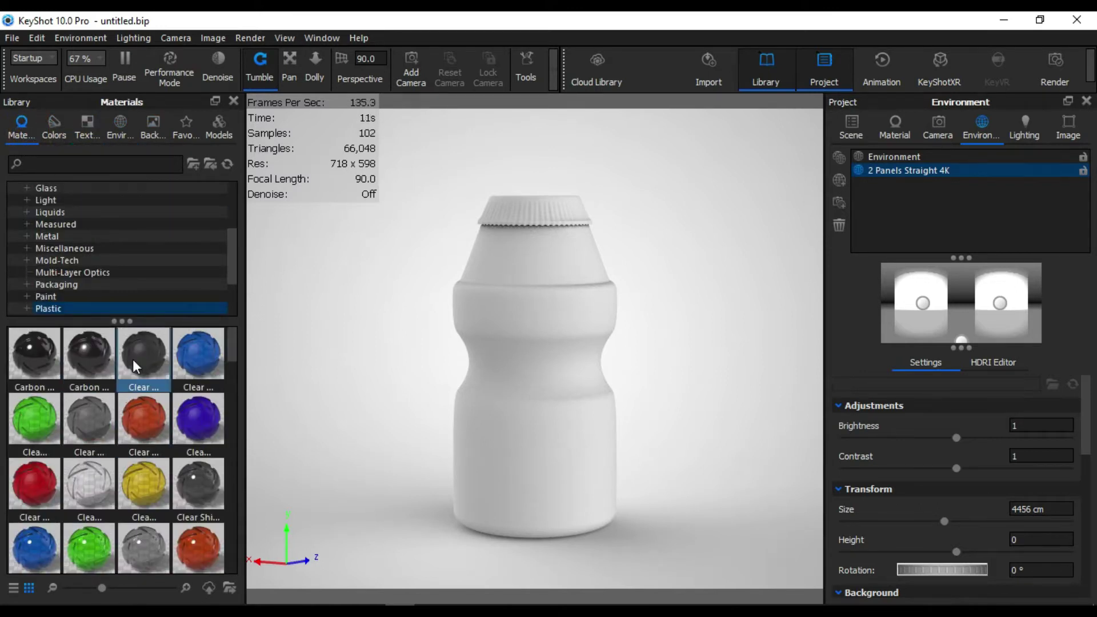
pyautogui.moveTo(88, 353)
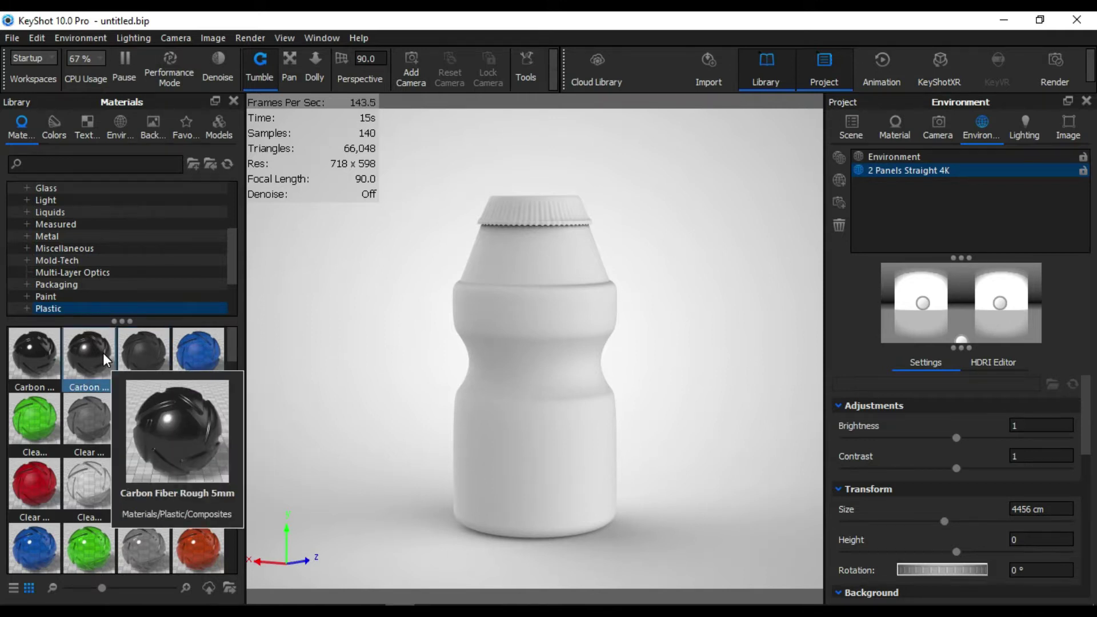
pyautogui.scroll(-3, 149, 389)
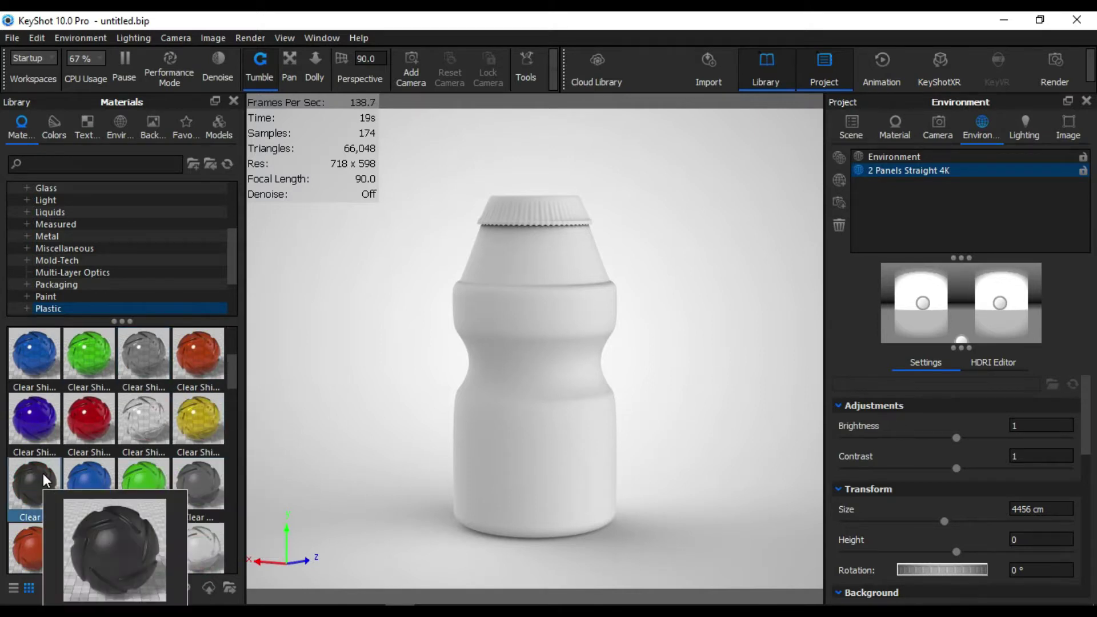
pyautogui.scroll(-2, 102, 423)
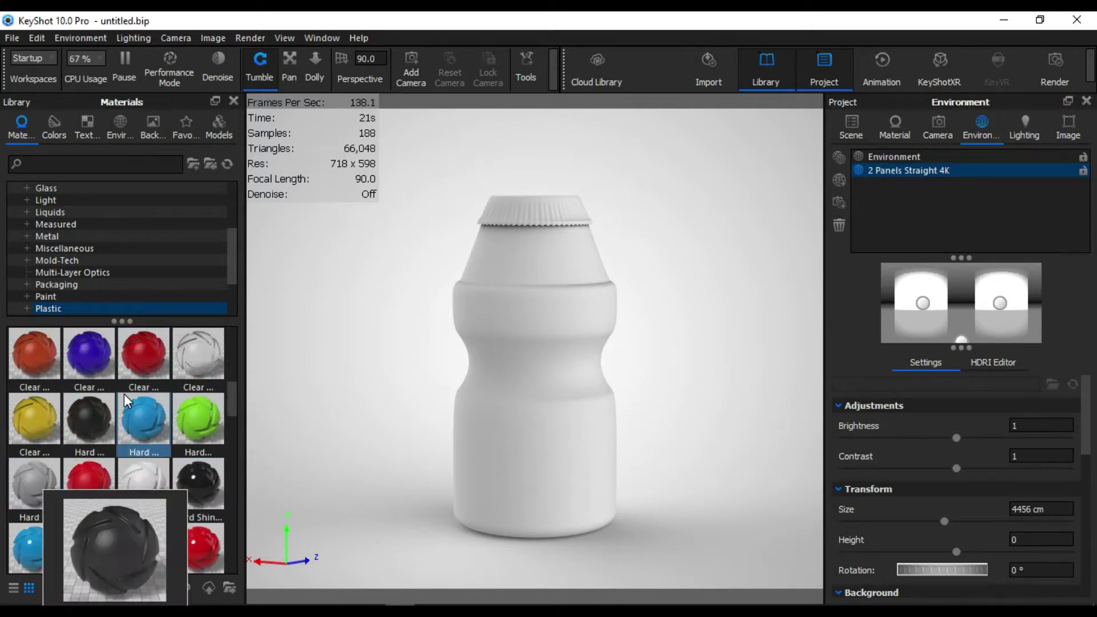
pyautogui.scroll(-2, 131, 423)
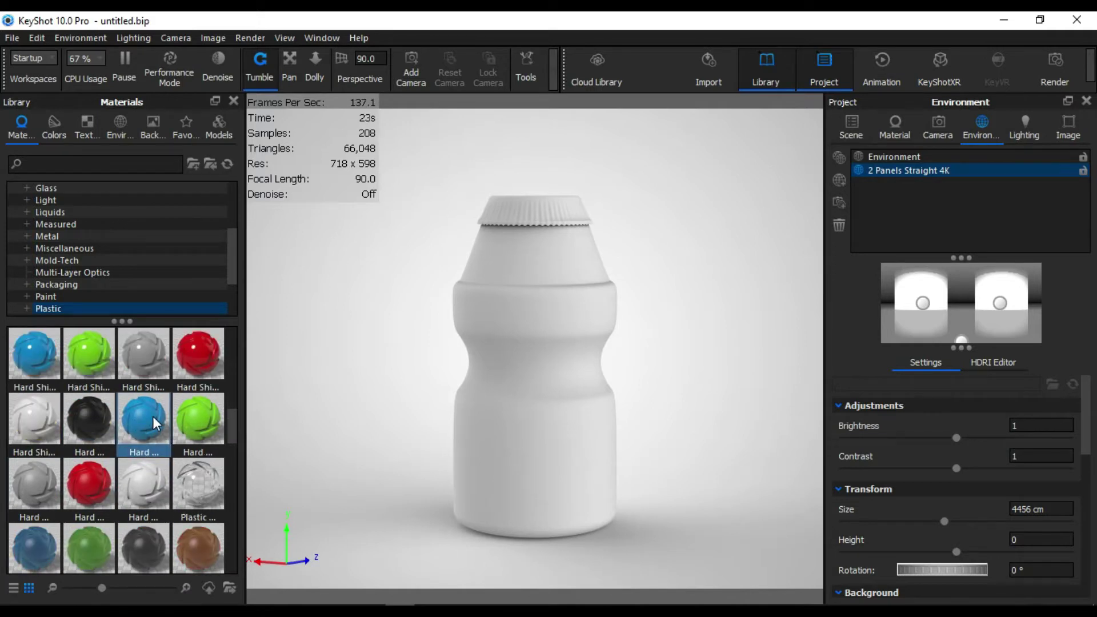
pyautogui.scroll(-2, 153, 420)
pyautogui.scroll(-2, 153, 421)
pyautogui.scroll(-2, 153, 420)
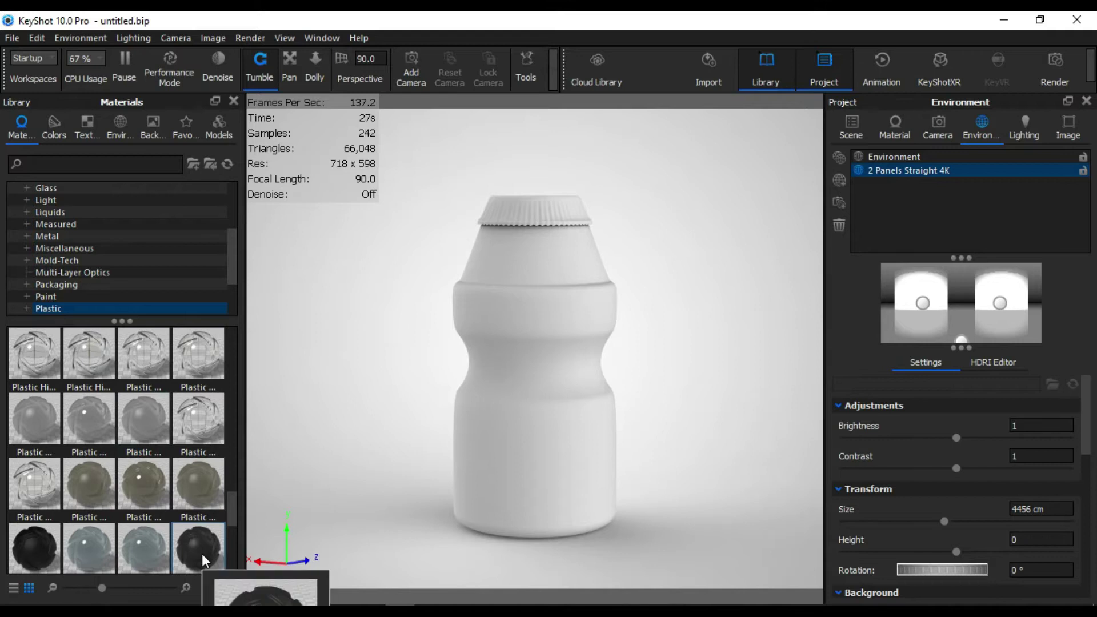
pyautogui.scroll(-3, 203, 555)
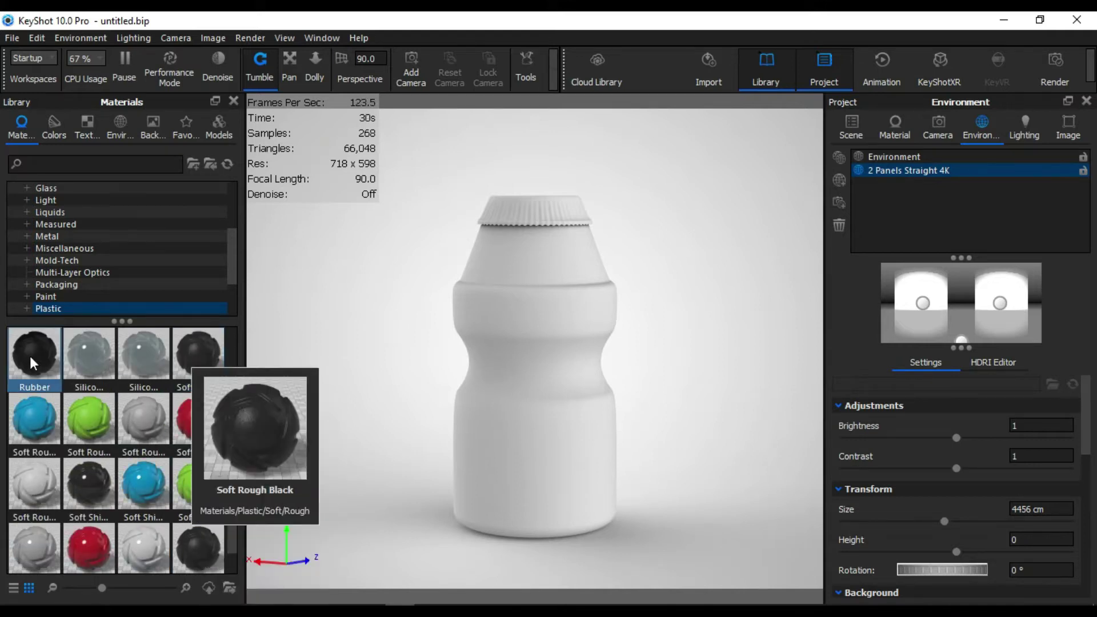
pyautogui.moveTo(26, 356)
pyautogui.mouseDown()
pyautogui.moveTo(285, 429)
pyautogui.moveTo(18, 354)
pyautogui.mouseUp()
pyautogui.scroll(5, 129, 420)
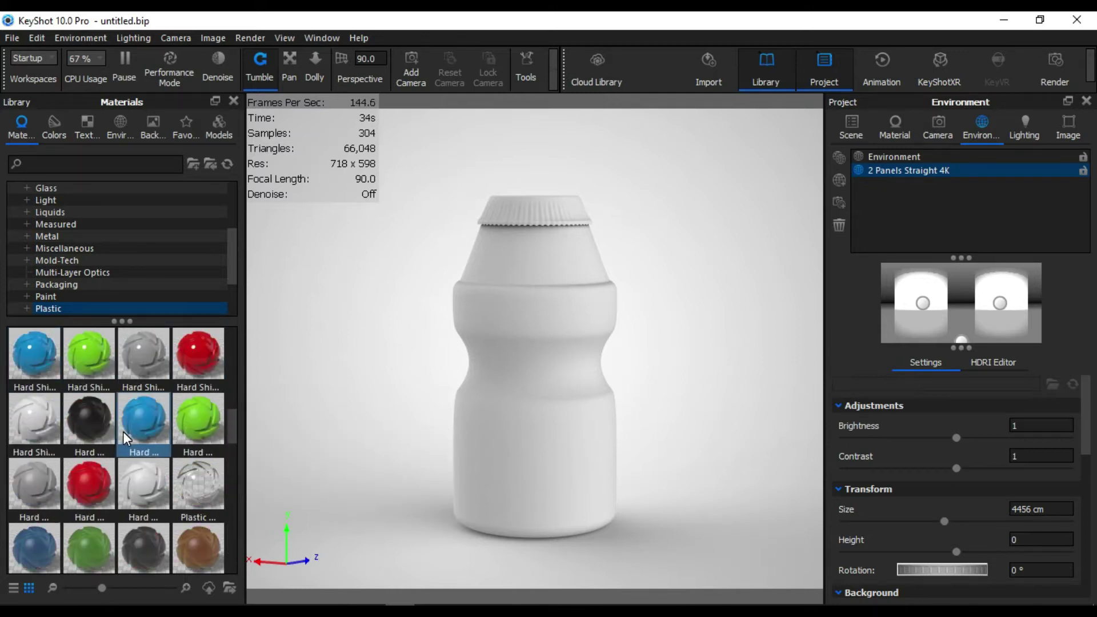
# - Preview black and white hard plastics on the bottle without applying either
pyautogui.moveTo(89, 420); pyautogui.dragTo(509, 427)
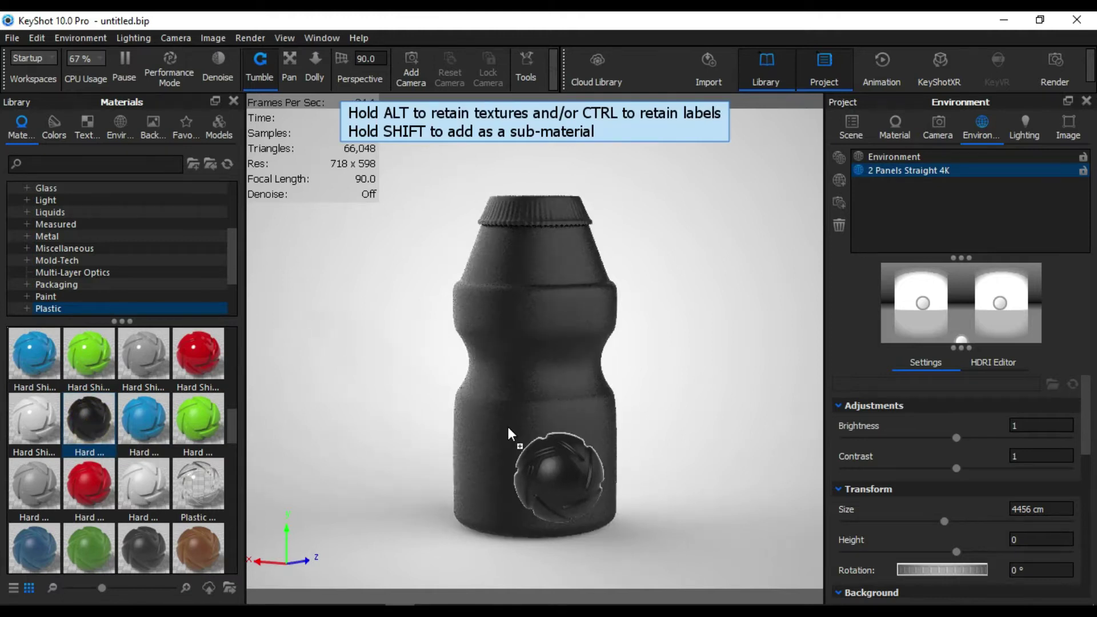
pyautogui.moveTo(508, 427); pyautogui.dragTo(74, 423)
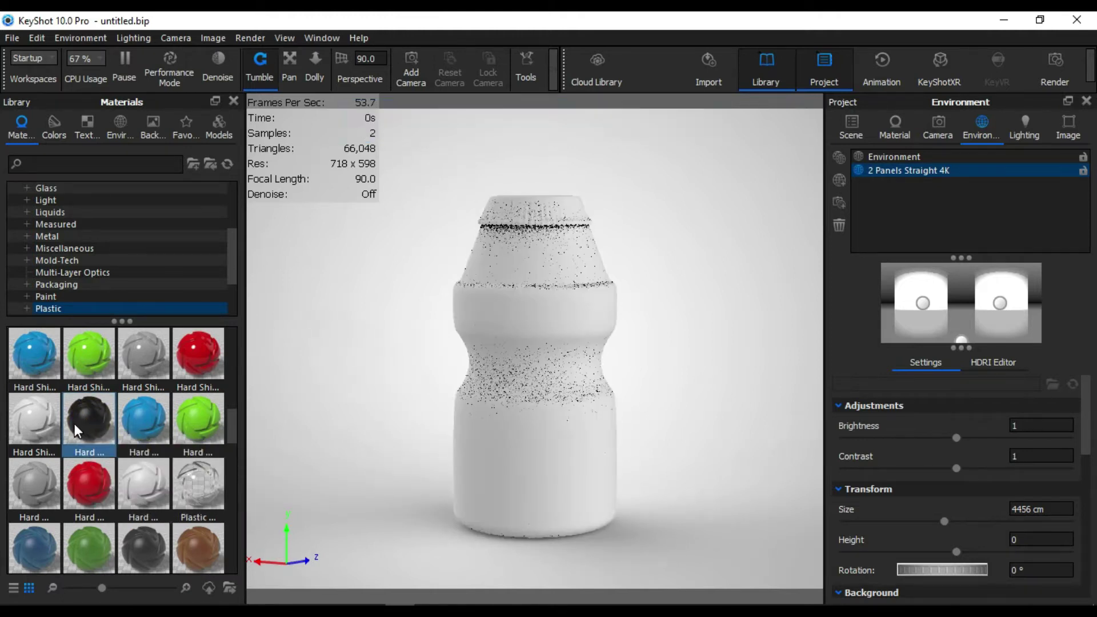
pyautogui.moveTo(144, 492); pyautogui.dragTo(506, 438)
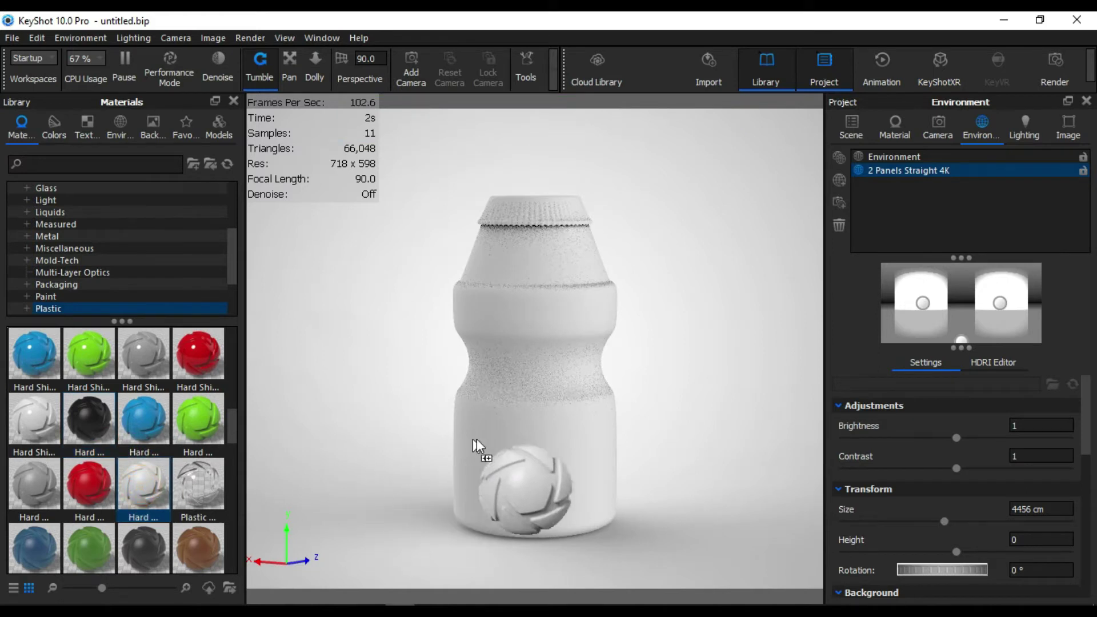
pyautogui.moveTo(506, 438); pyautogui.dragTo(125, 486)
# - Expand Untitled 1 > Subdivision Surface > Null in the Scene tree and select Lathe
pyautogui.click(851, 126)
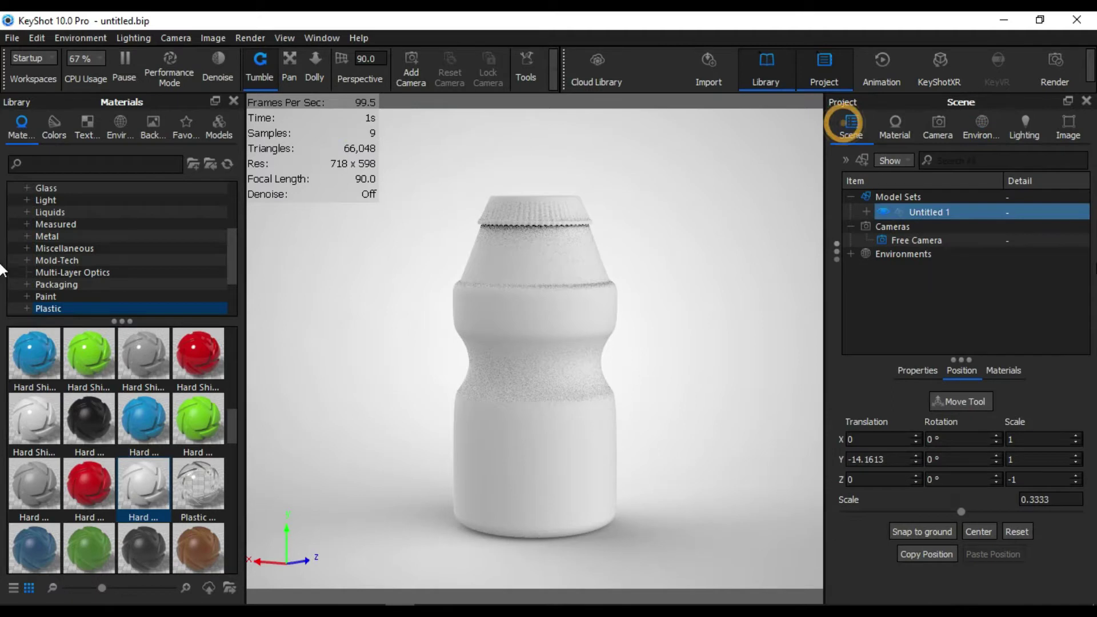
pyautogui.click(865, 211)
pyautogui.click(882, 228)
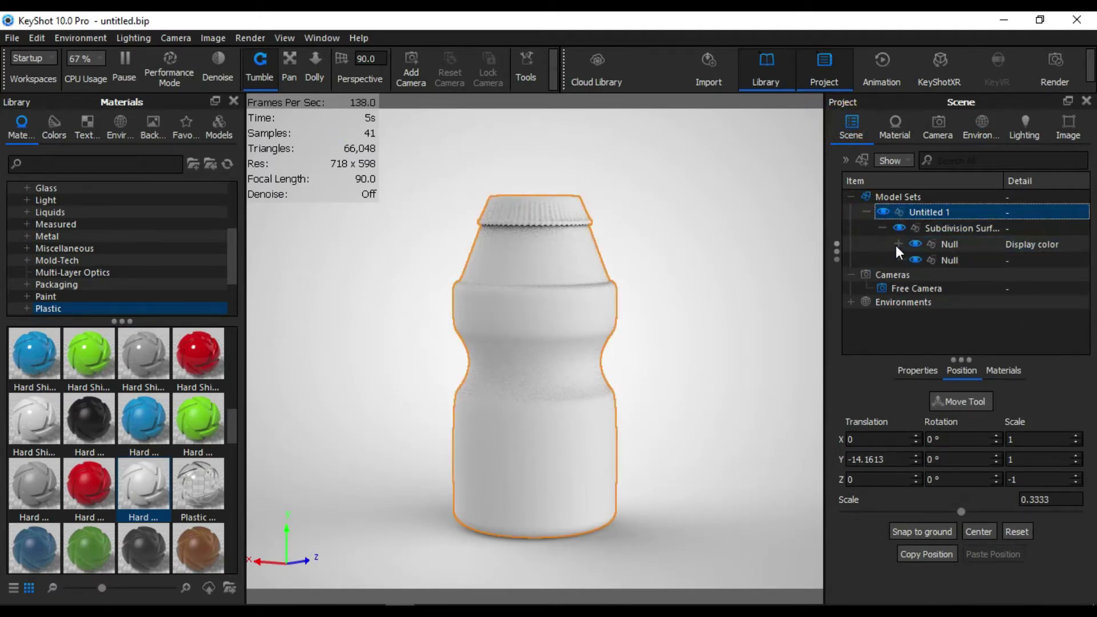
pyautogui.click(897, 244)
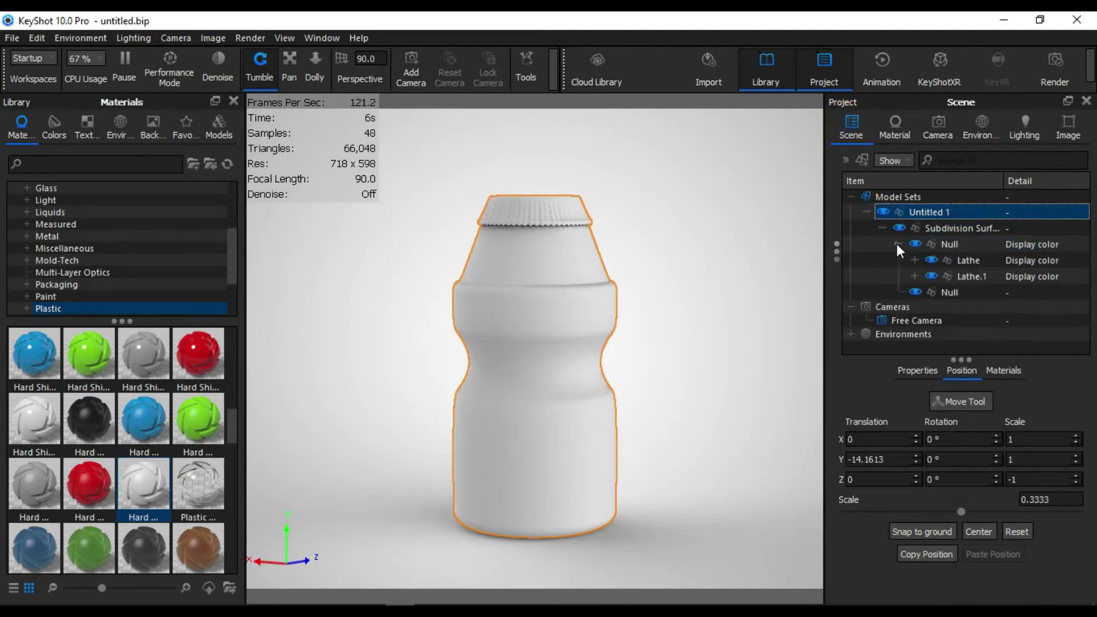
pyautogui.click(958, 275)
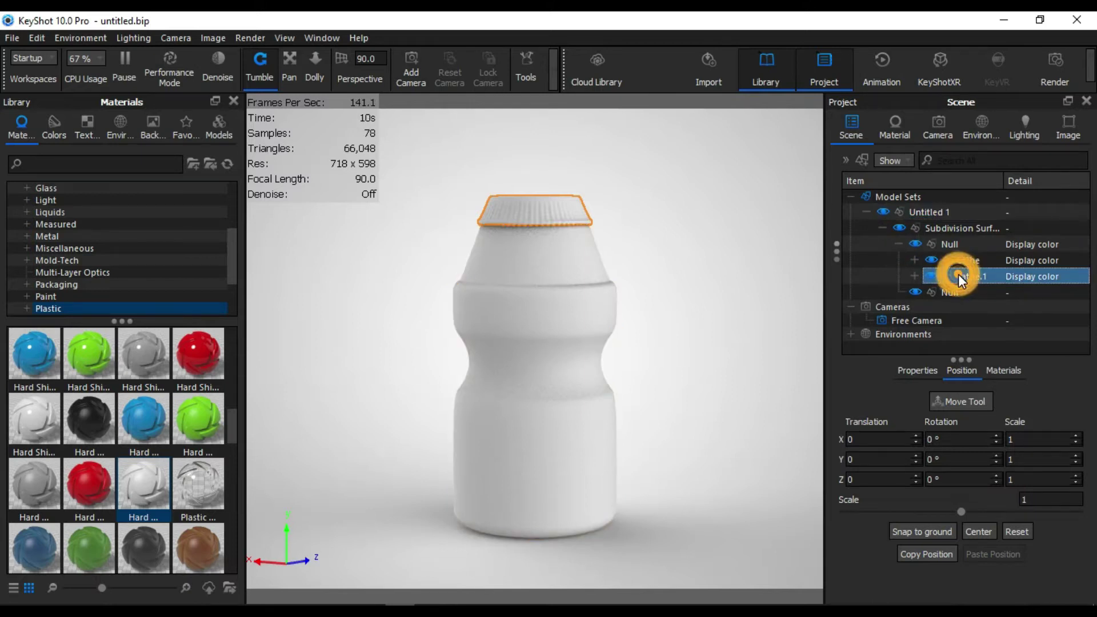
pyautogui.click(958, 262)
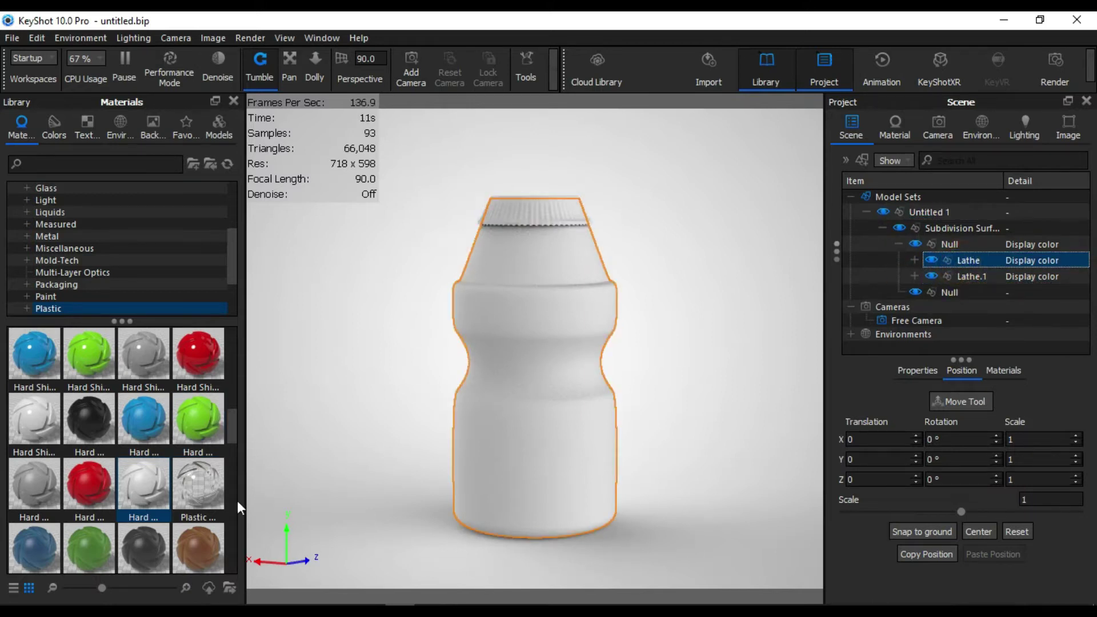
# - Apply Hard Textured Plastic to the bottle body part Lathe
pyautogui.moveTo(139, 492); pyautogui.dragTo(952, 259)
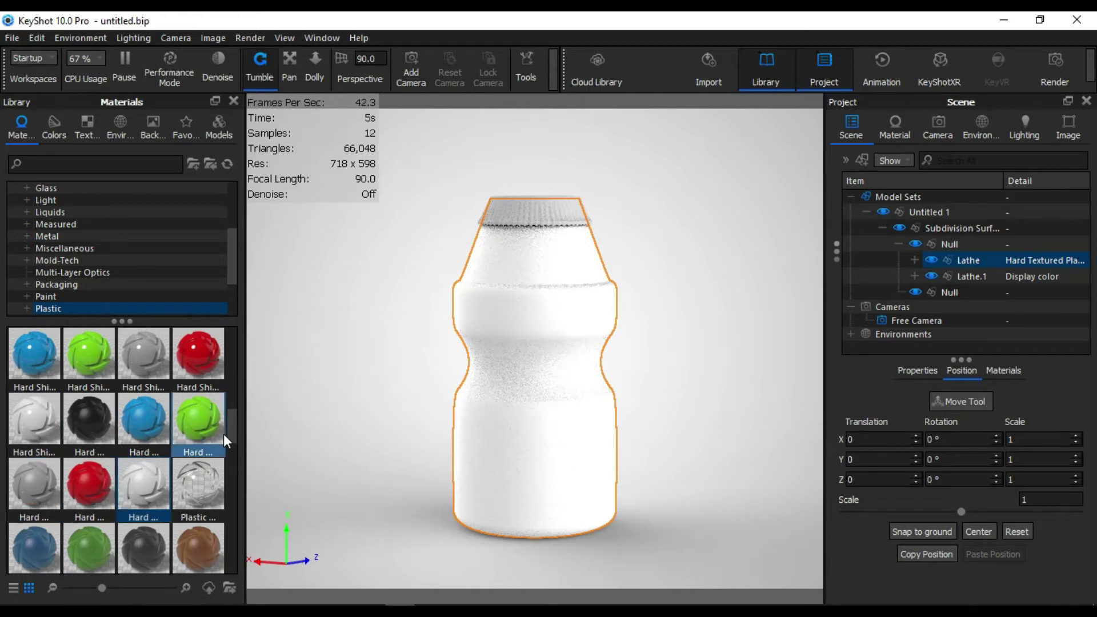
pyautogui.scroll(-1, 69, 251)
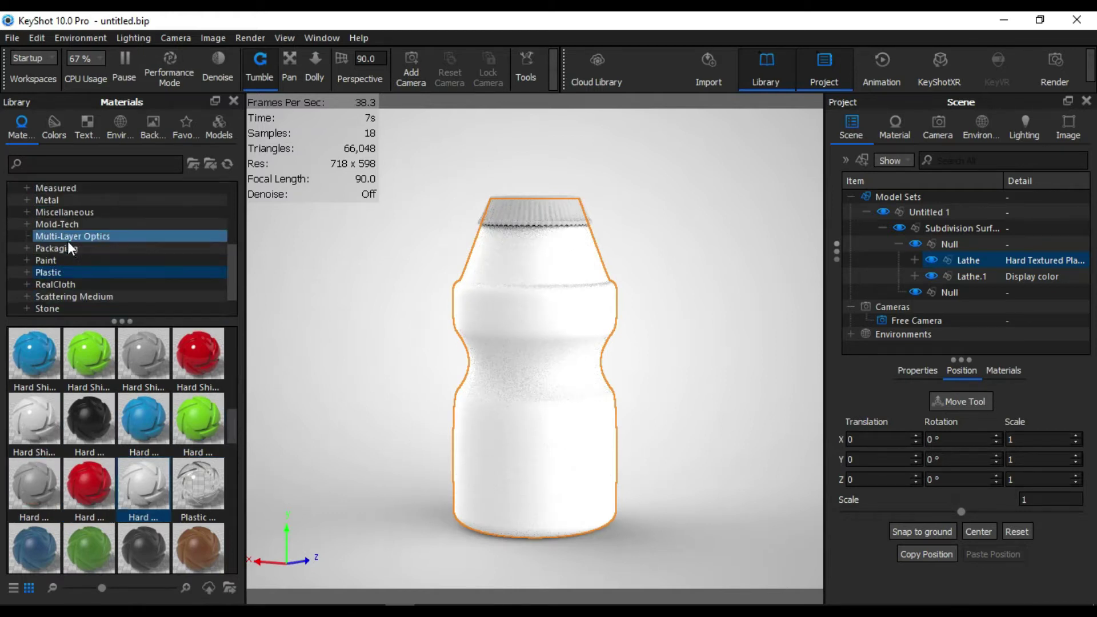
pyautogui.scroll(1, 64, 271)
pyautogui.scroll(1, 60, 279)
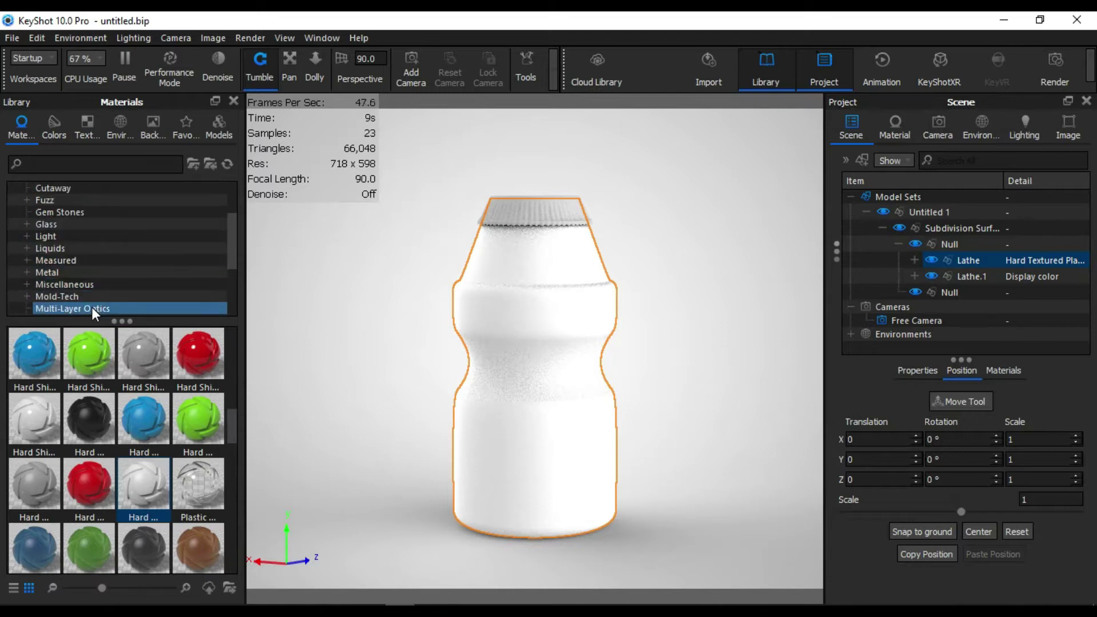
# - Apply Chrome Brushed from the Metal library to the cap, Lathe.1
pyautogui.click(51, 274)
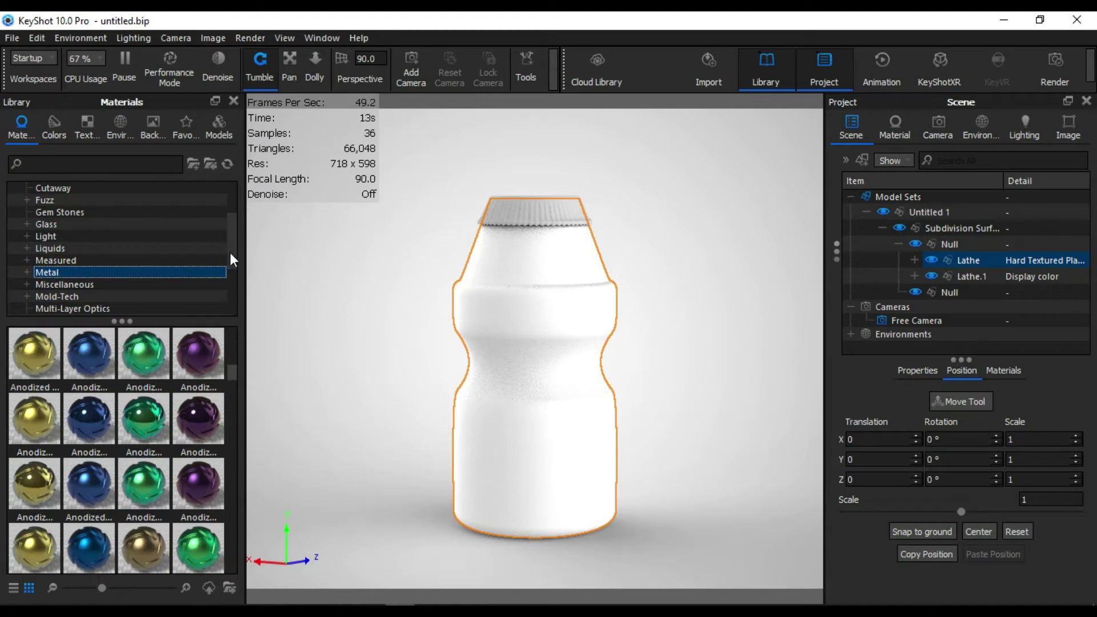
pyautogui.moveTo(236, 381); pyautogui.dragTo(243, 432)
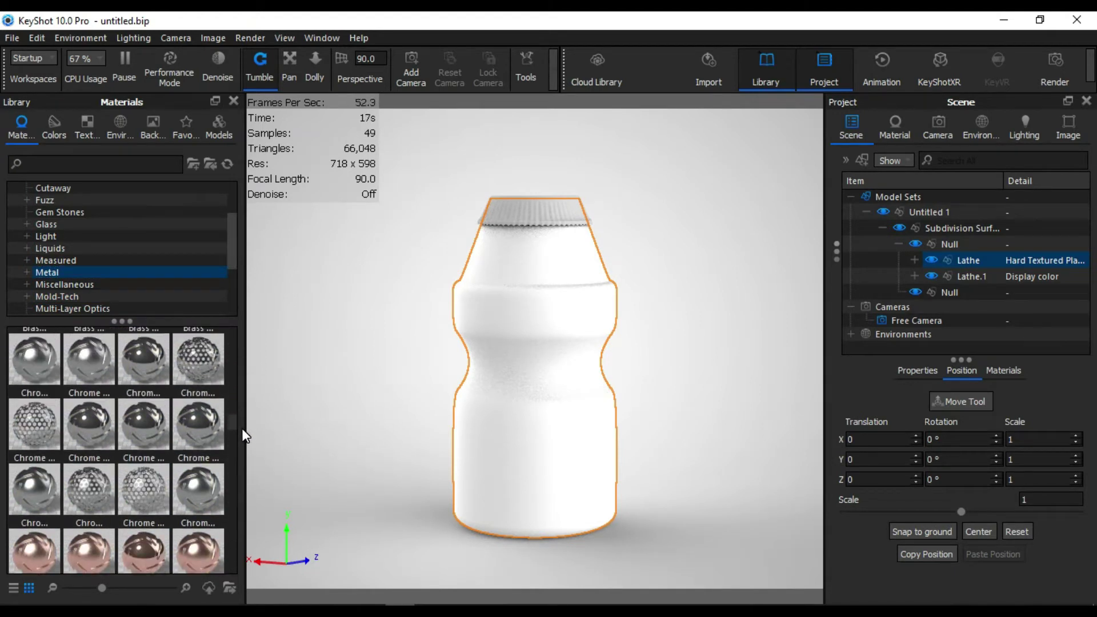
pyautogui.moveTo(242, 428); pyautogui.dragTo(241, 423)
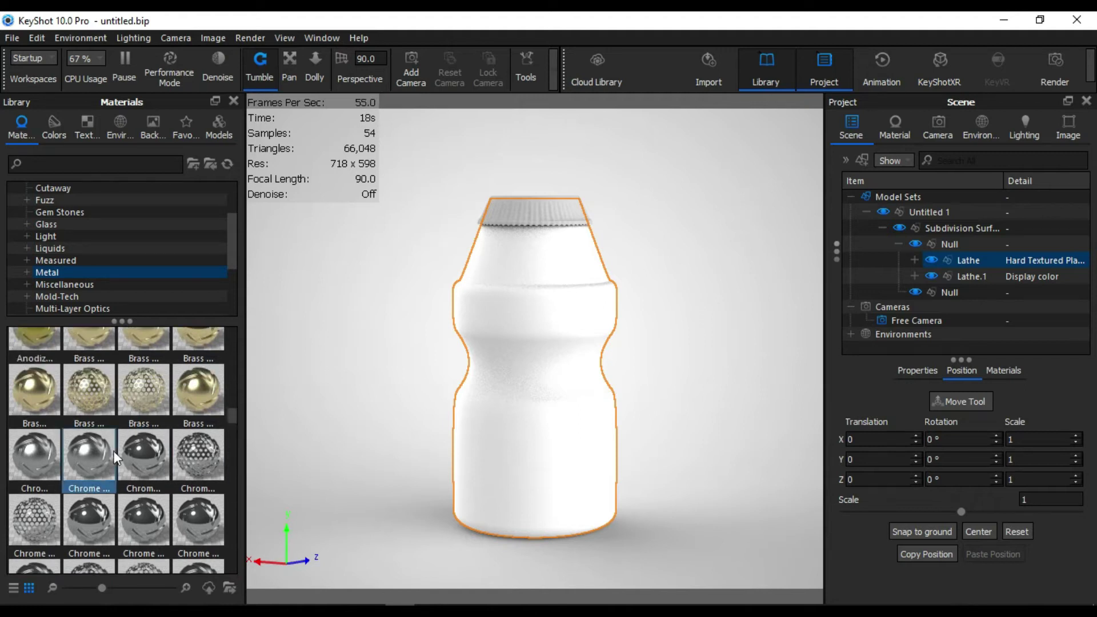
pyautogui.moveTo(34, 454)
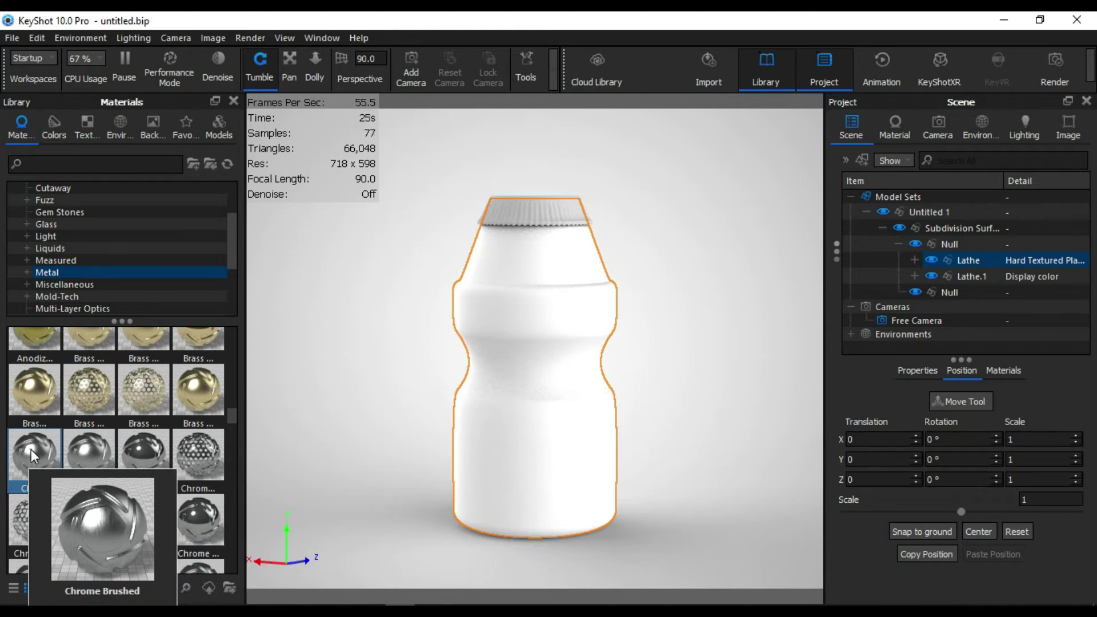
pyautogui.moveTo(31, 451); pyautogui.dragTo(987, 274)
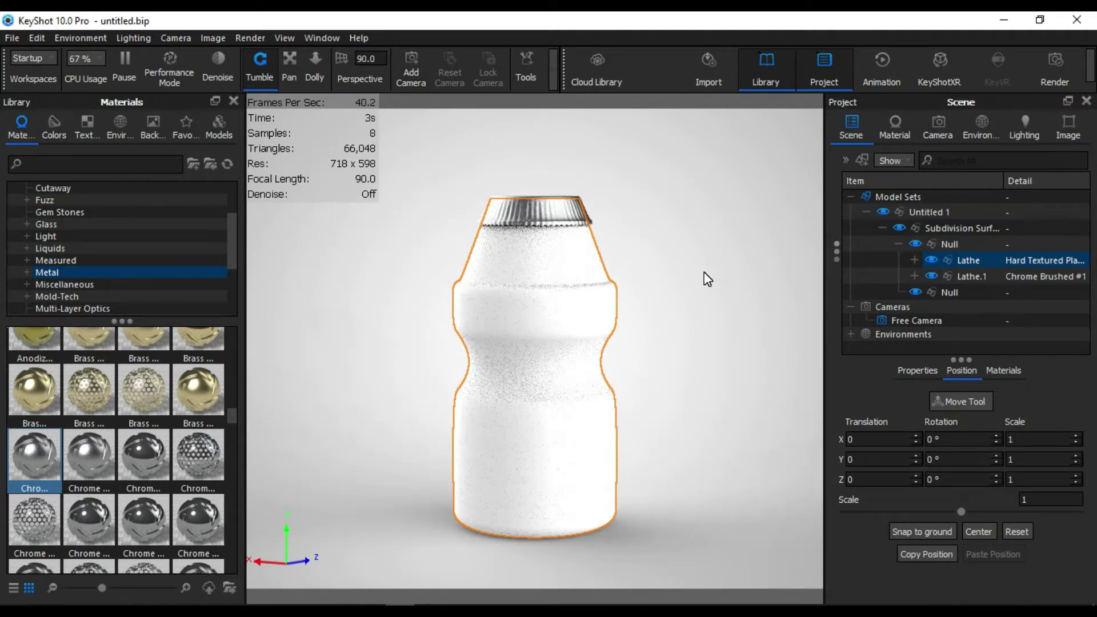
pyautogui.moveTo(707, 318)
pyautogui.mouseDown()
pyautogui.moveTo(751, 347)
pyautogui.moveTo(710, 380)
pyautogui.moveTo(769, 372)
pyautogui.moveTo(659, 385)
pyautogui.moveTo(644, 375)
pyautogui.mouseUp()
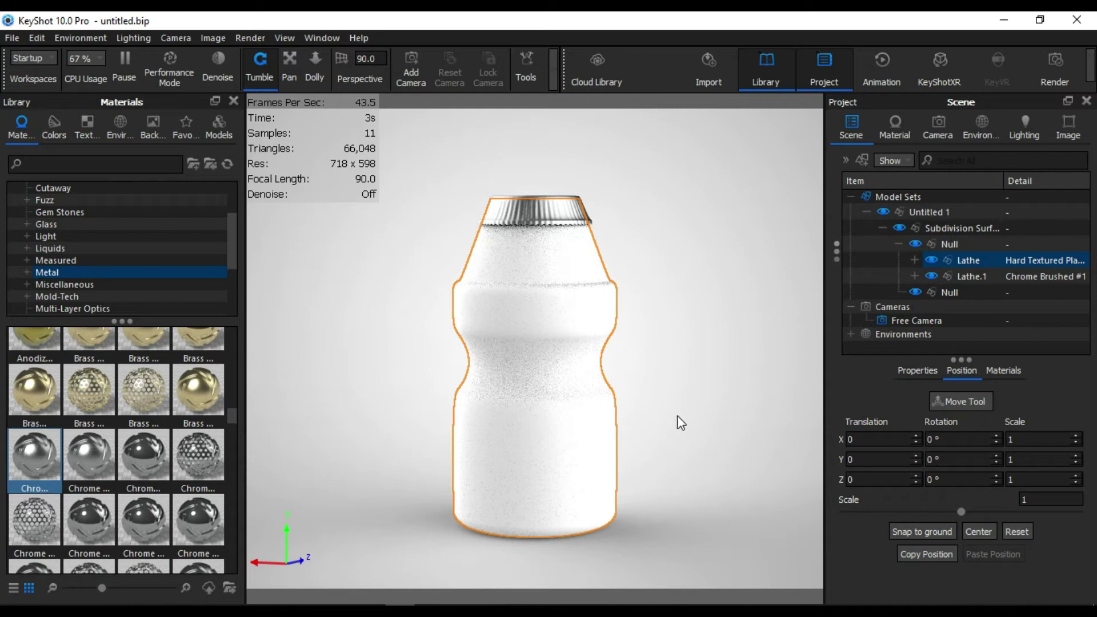
# - Rotate the environment lighting through 20°, 41°, 48.5° to 57°, then select 'Environment'
pyautogui.click(974, 136)
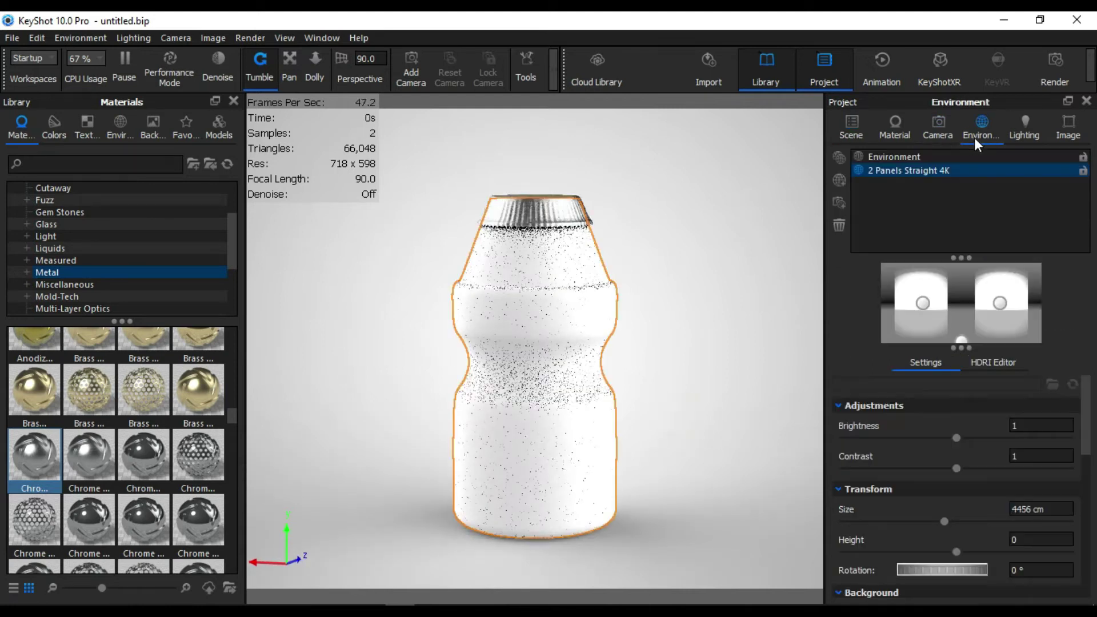
pyautogui.moveTo(1086, 417); pyautogui.dragTo(1086, 457)
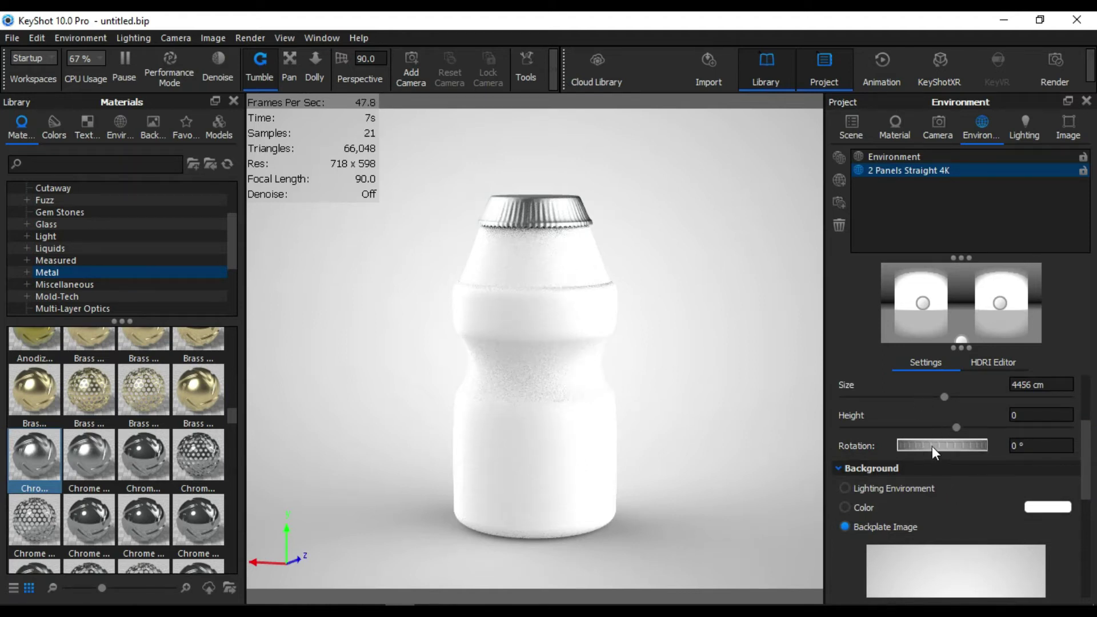
pyautogui.moveTo(936, 448)
pyautogui.mouseDown()
pyautogui.moveTo(966, 447)
pyautogui.moveTo(928, 448)
pyautogui.mouseUp()
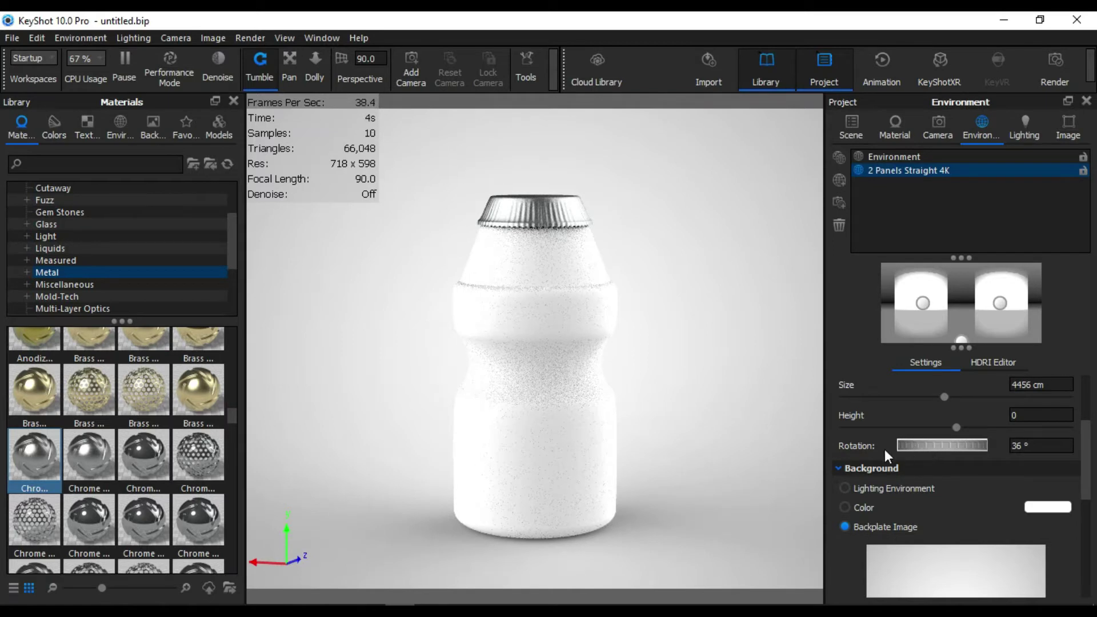
pyautogui.moveTo(937, 445); pyautogui.dragTo(946, 447)
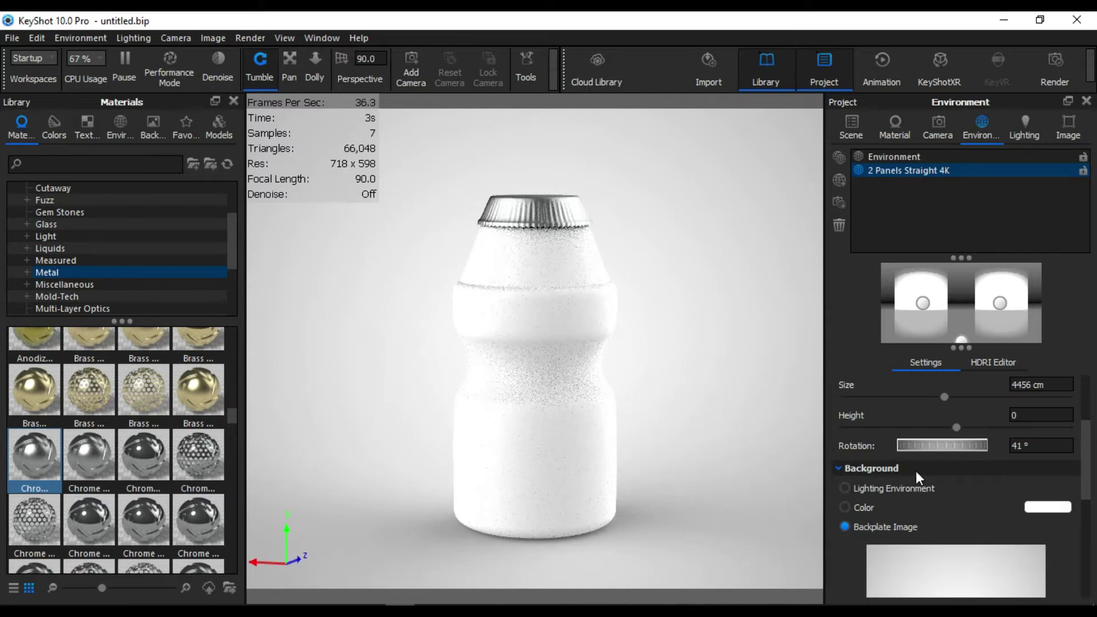
pyautogui.moveTo(928, 446); pyautogui.dragTo(941, 447)
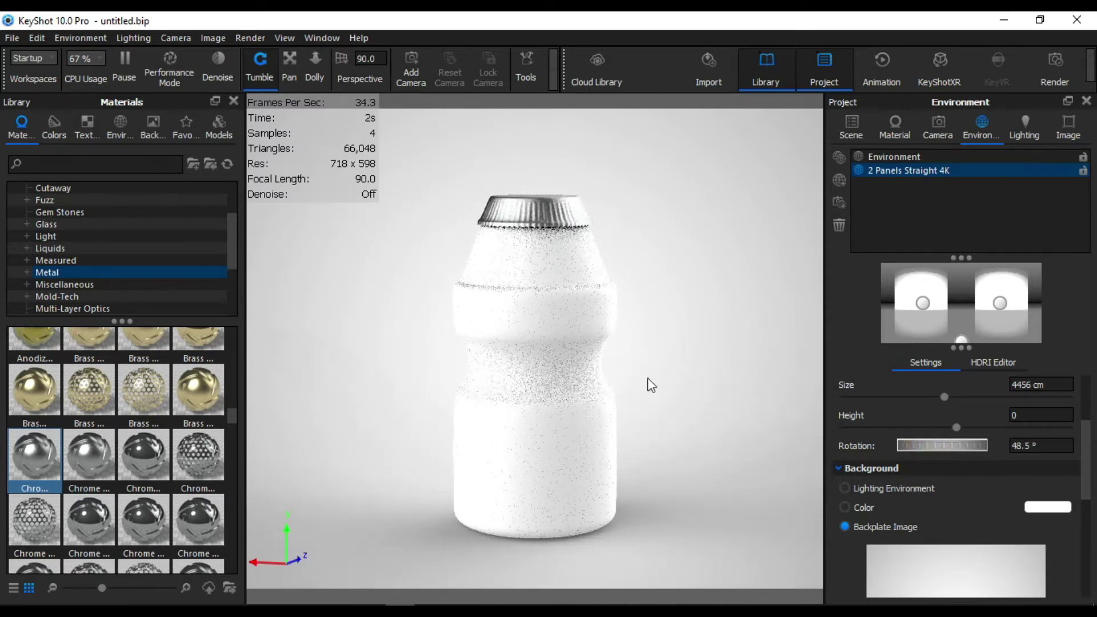
pyautogui.moveTo(927, 447); pyautogui.dragTo(941, 448)
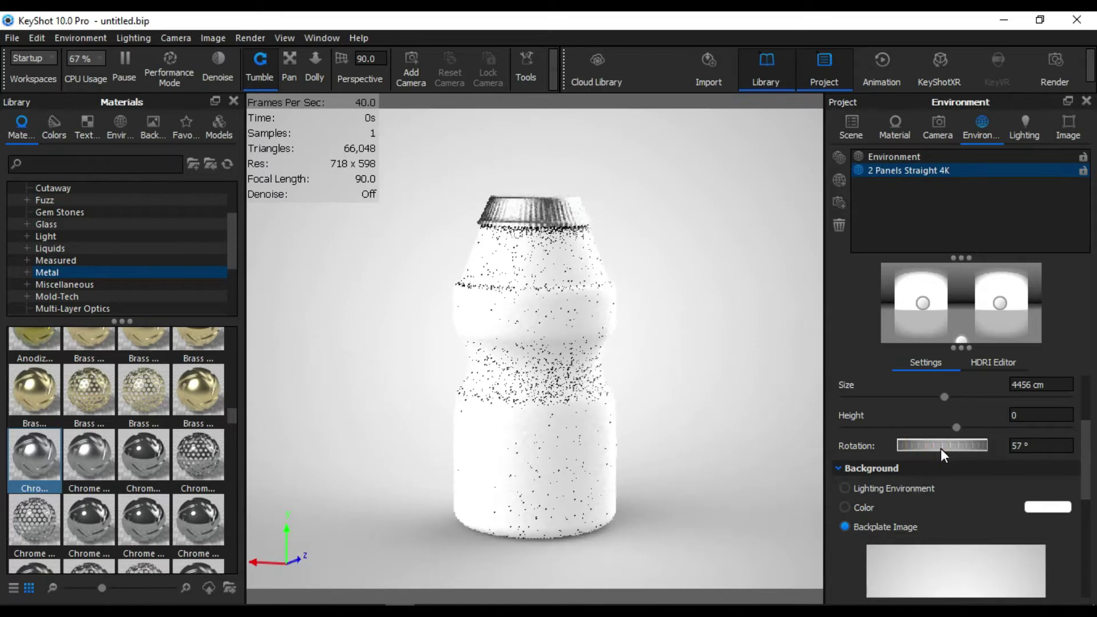
pyautogui.click(913, 153)
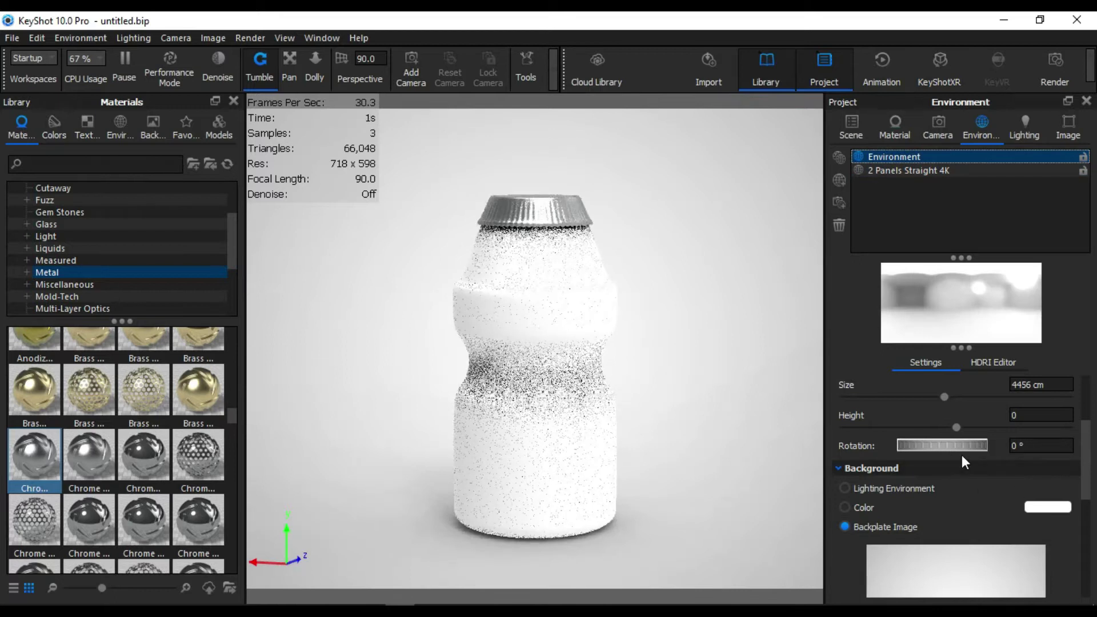
# - Sweep the environment rotation through 13°, 37.5°, 60.5°, 45° and 30.5°, ending at 15.5°
pyautogui.moveTo(955, 446); pyautogui.dragTo(944, 454)
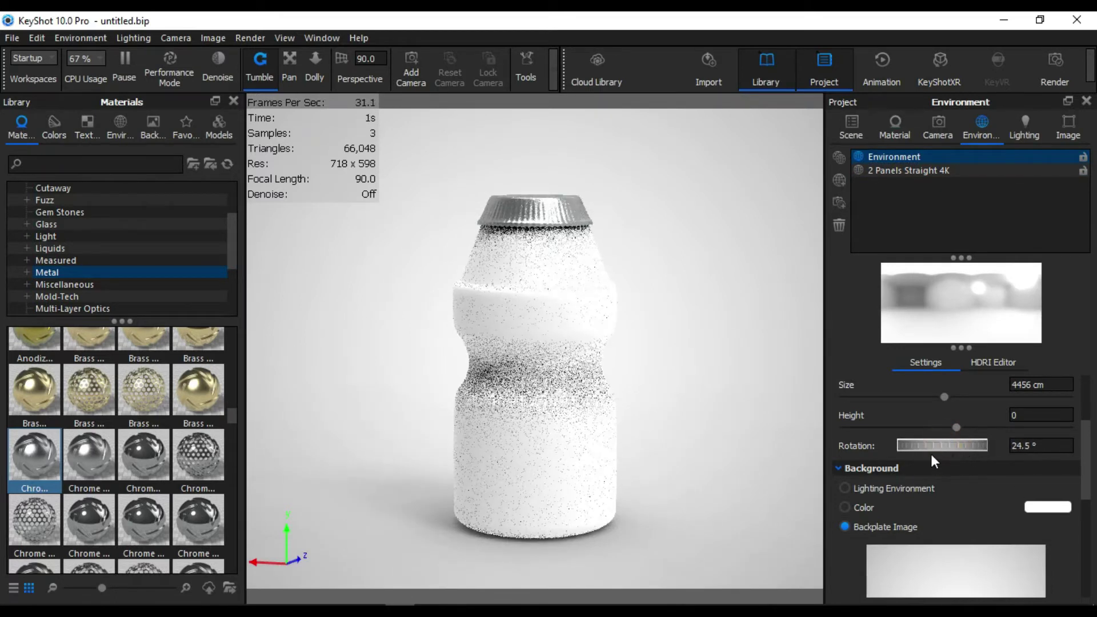
pyautogui.moveTo(944, 445); pyautogui.dragTo(959, 447)
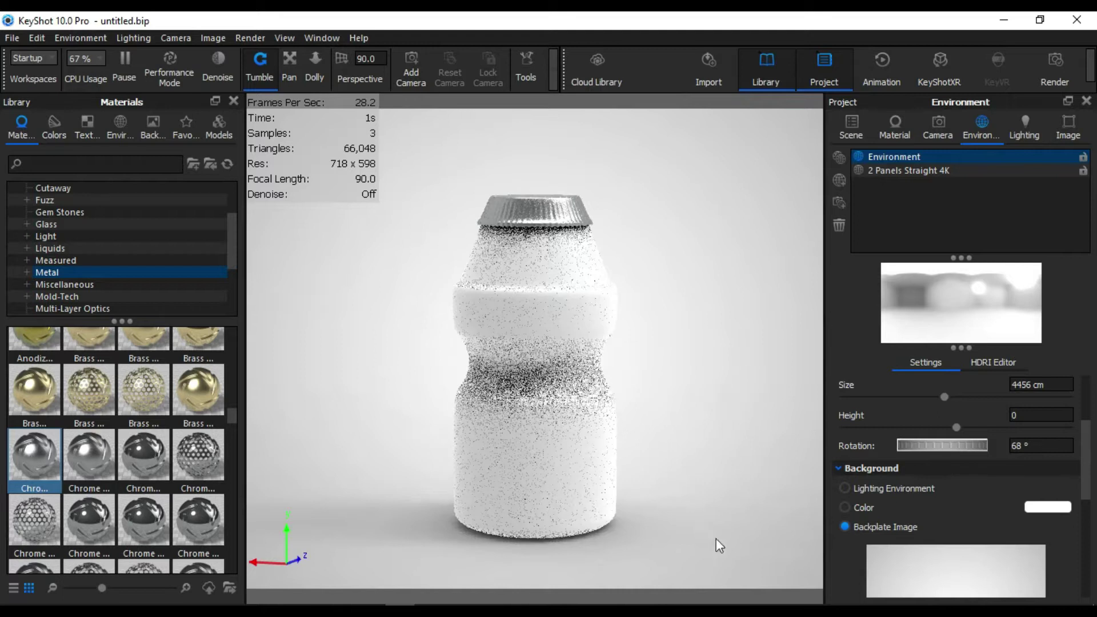
pyautogui.moveTo(943, 447); pyautogui.dragTo(934, 447)
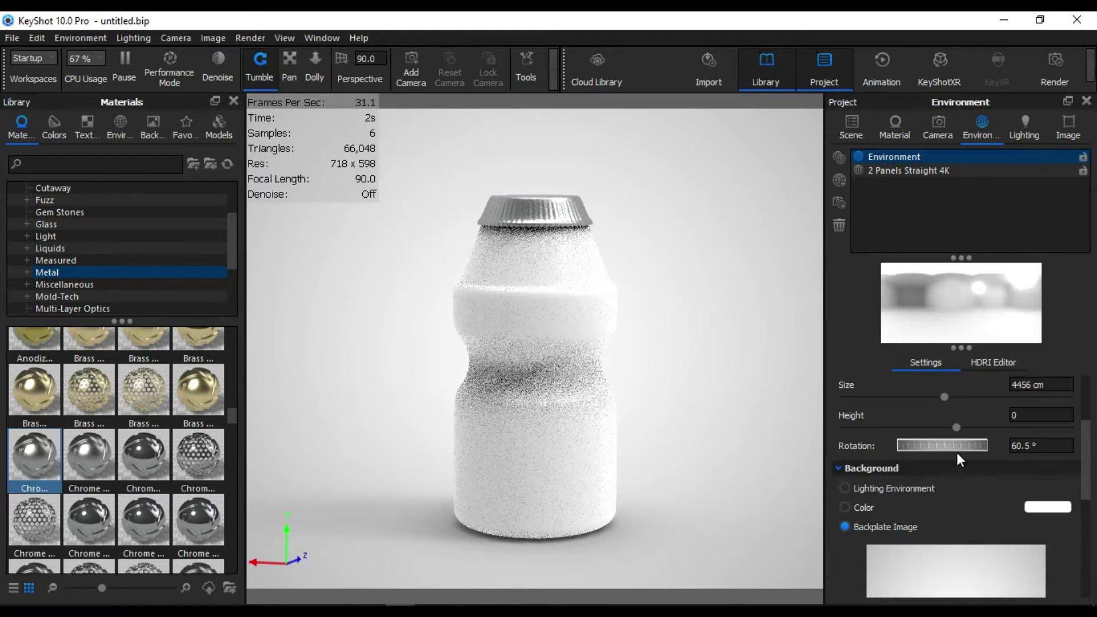
pyautogui.moveTo(952, 444); pyautogui.dragTo(940, 443)
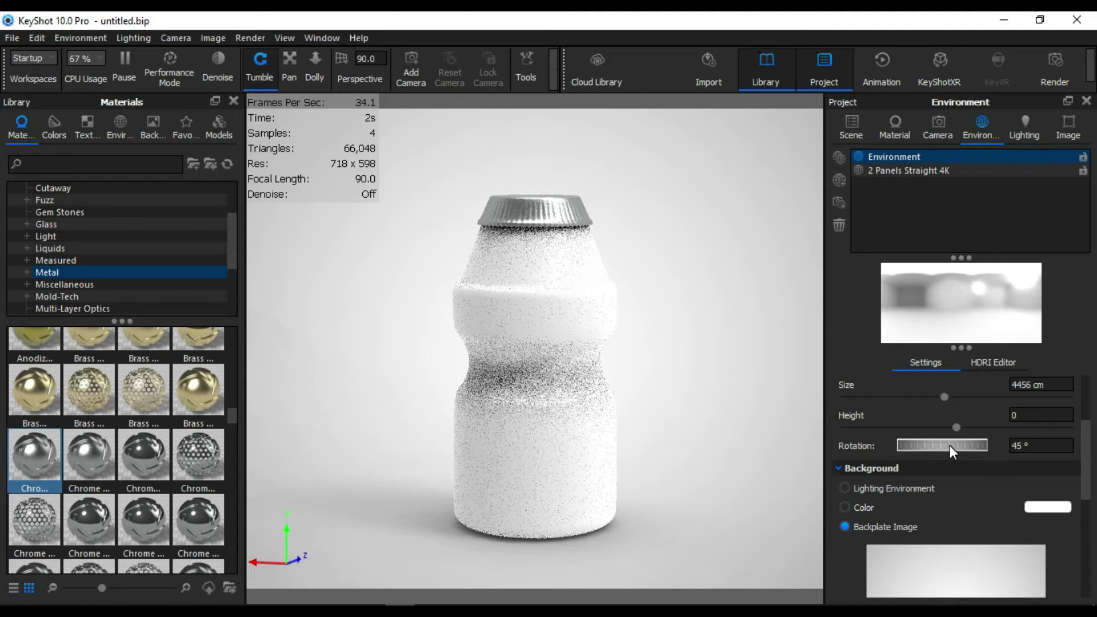
pyautogui.moveTo(952, 443)
pyautogui.mouseDown()
pyautogui.moveTo(931, 443)
pyautogui.moveTo(940, 441)
pyautogui.mouseUp()
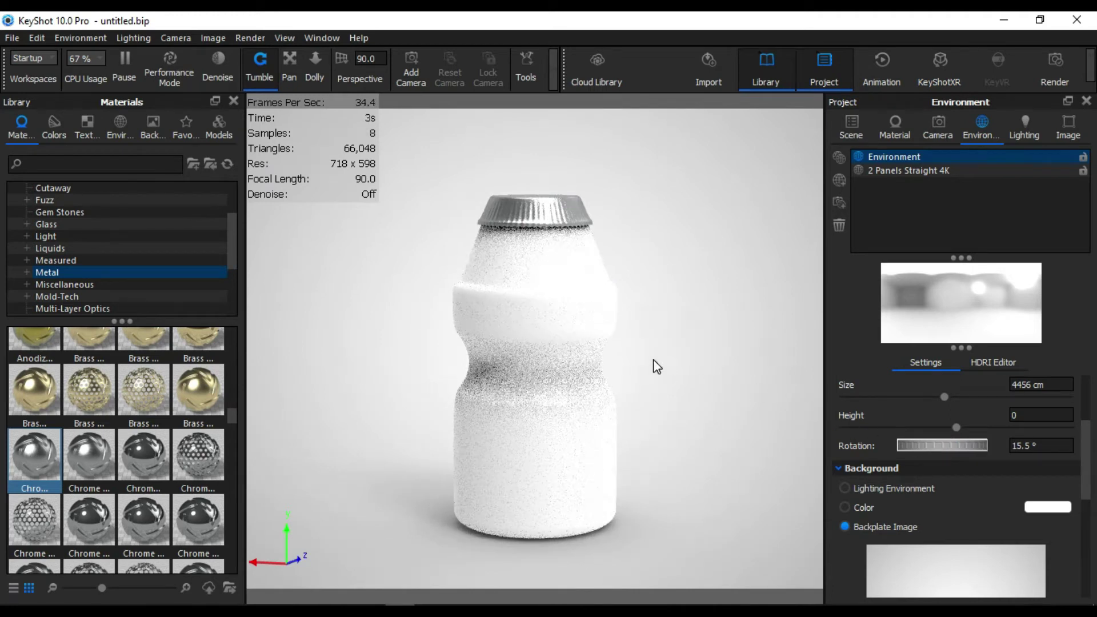
# - In the render settings, add render passes to the PSD and include the Clown pass
pyautogui.click(1057, 75)
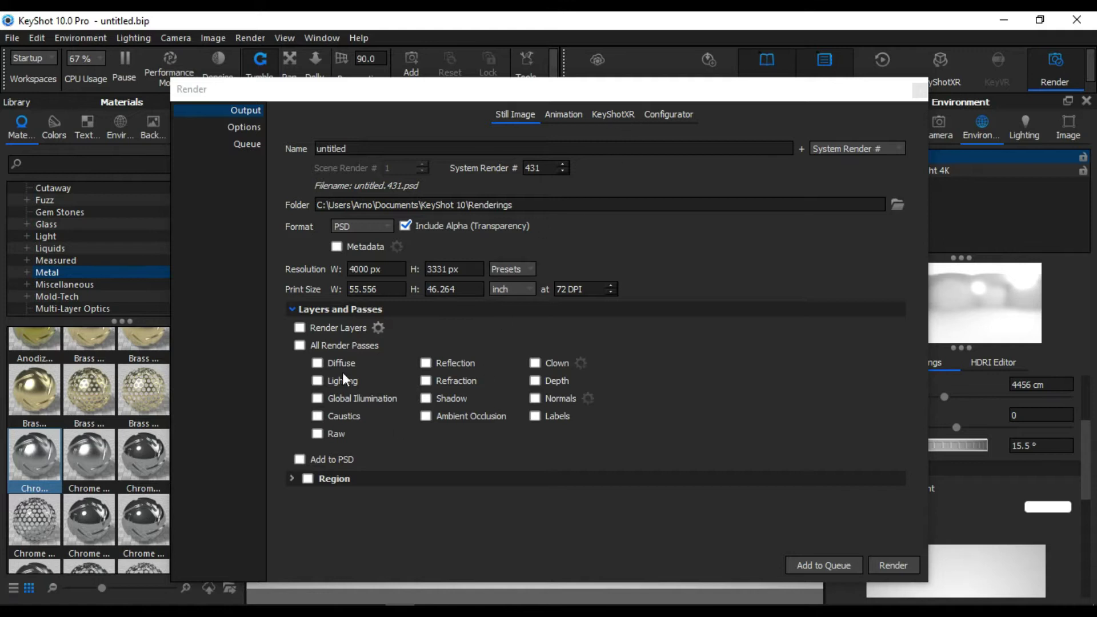
pyautogui.click(299, 460)
pyautogui.click(536, 364)
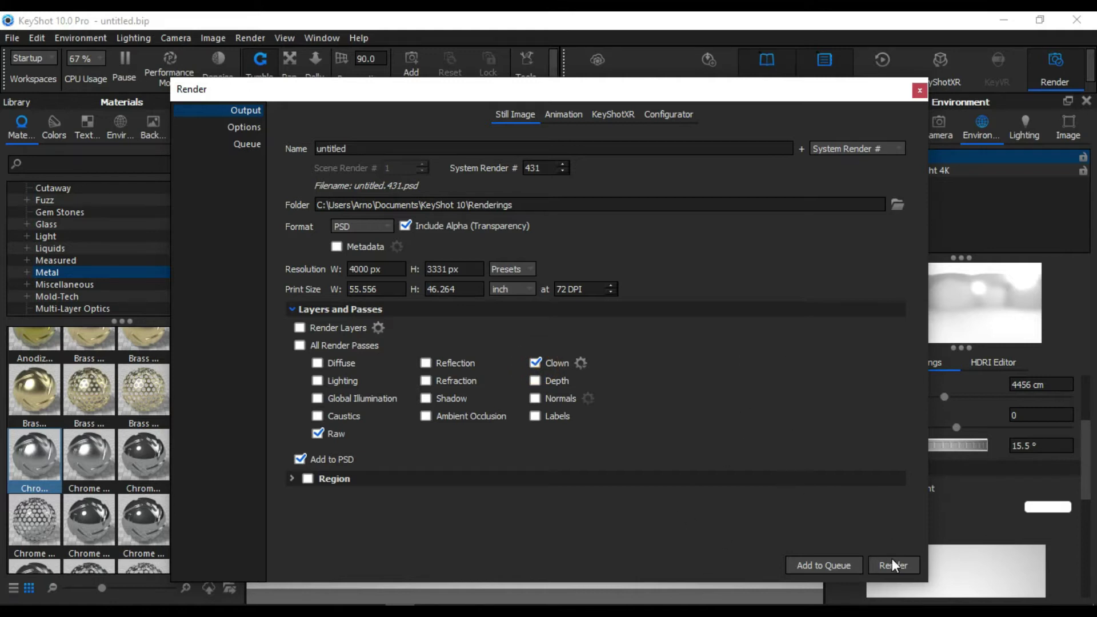
# - Rename the render output from 'untitled' to 'Health Drink'
pyautogui.doubleClick(395, 152)
pyautogui.moveTo(544, 145)
pyautogui.write('Helth')
pyautogui.press('BackSpace')
pyautogui.press('BackSpace')
pyautogui.press('BackSpace')
pyautogui.write('alth ')
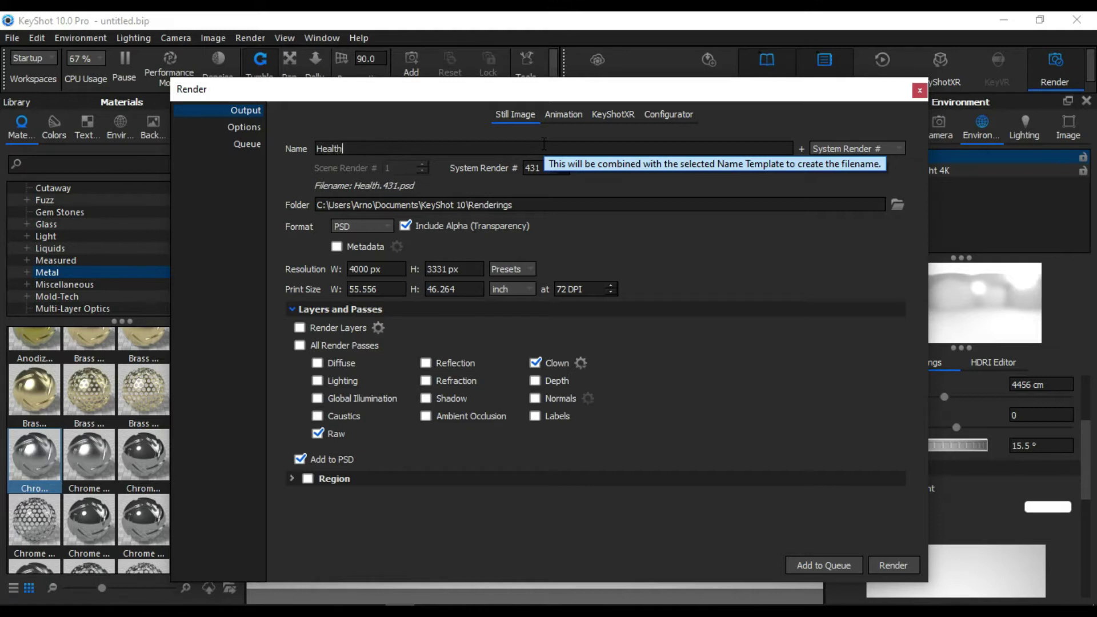
pyautogui.write('Dre')
pyautogui.press('BackSpace')
pyautogui.press('BackSpace')
pyautogui.write('rink')
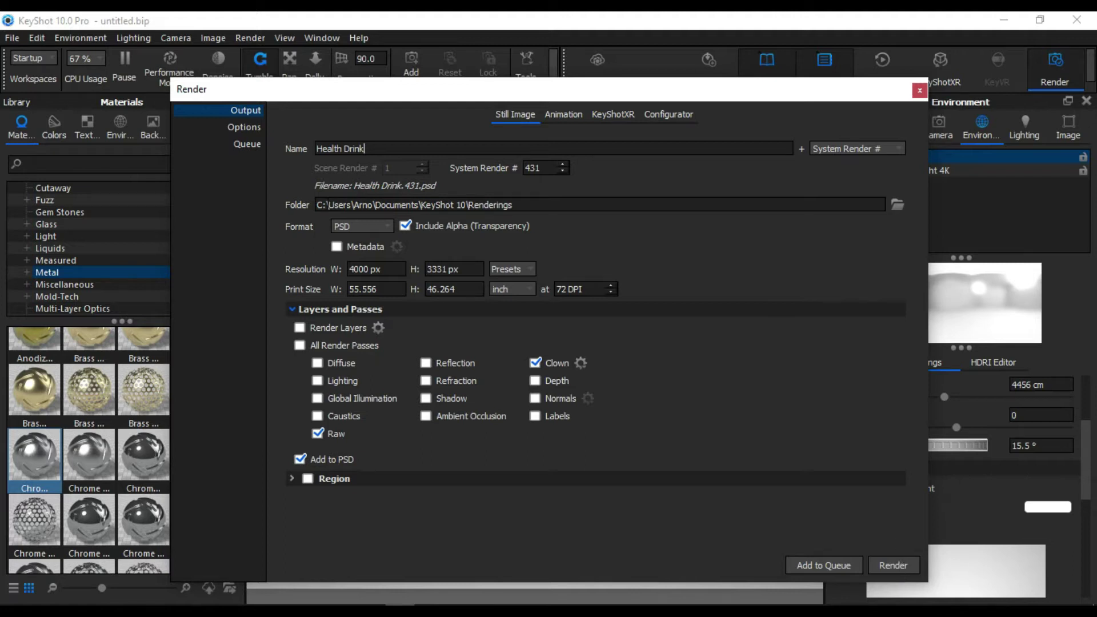
pyautogui.click(251, 128)
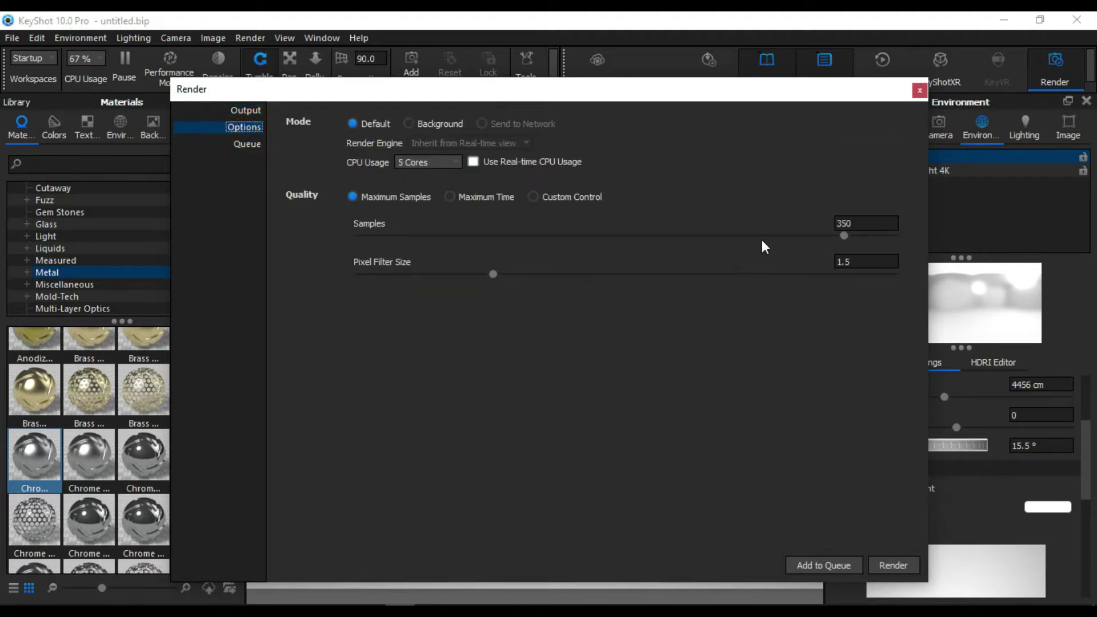
# - Limit render quality to a maximum time of 30 seconds and start the render
pyautogui.click(457, 199)
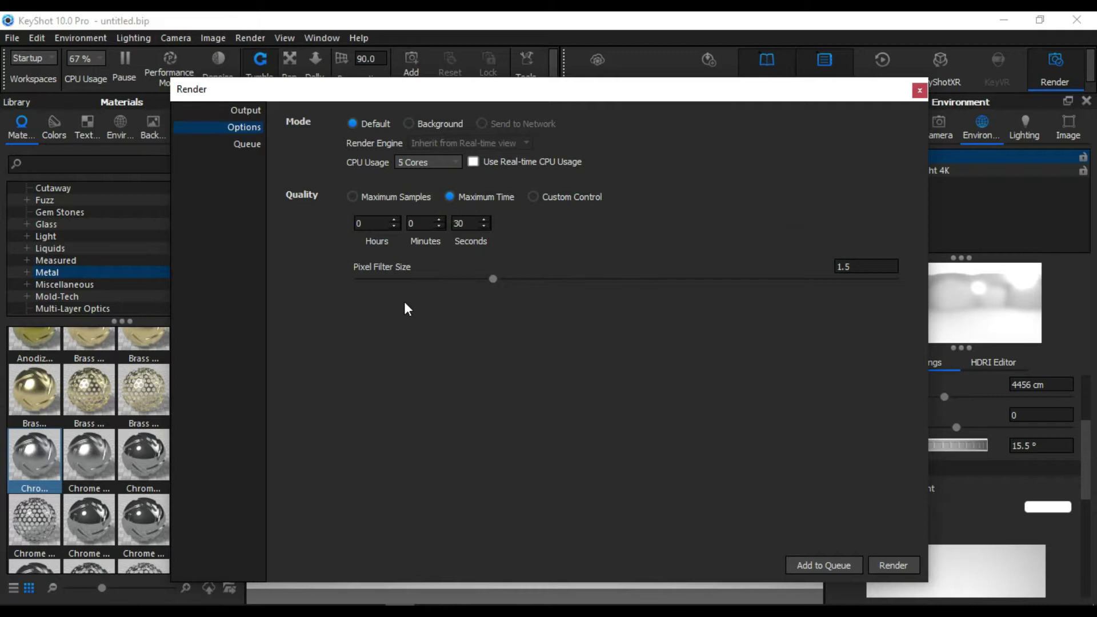
pyautogui.click(425, 224)
pyautogui.click(898, 565)
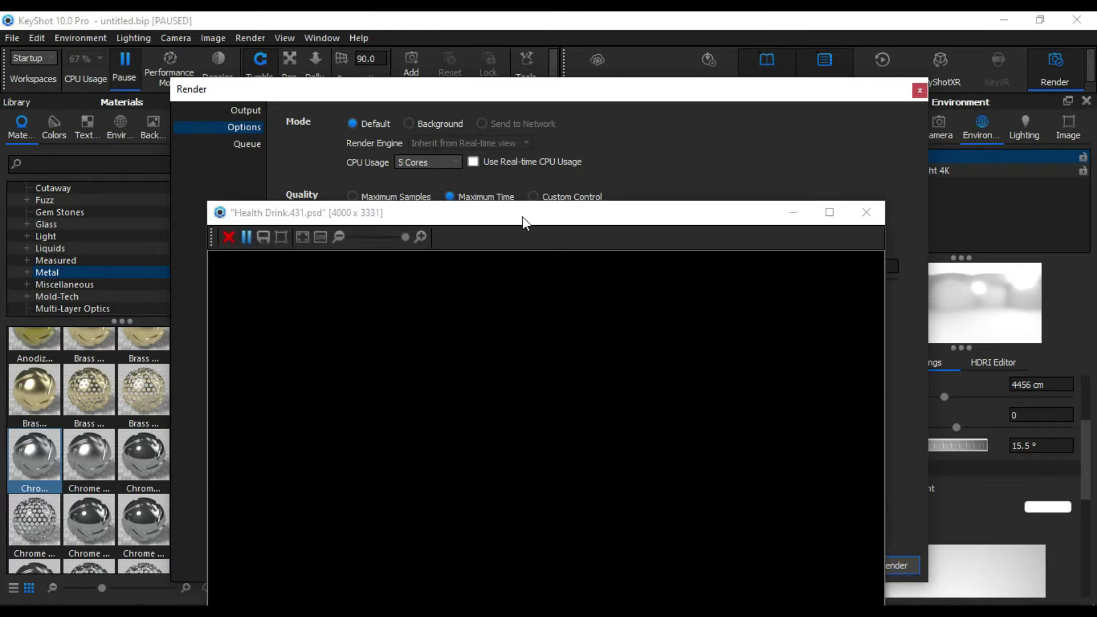
# - Move the render window up and zoom in and out to check the rendered bottle
pyautogui.moveTo(522, 217)
pyautogui.mouseDown()
pyautogui.moveTo(517, 42)
pyautogui.moveTo(540, 67)
pyautogui.mouseUp()
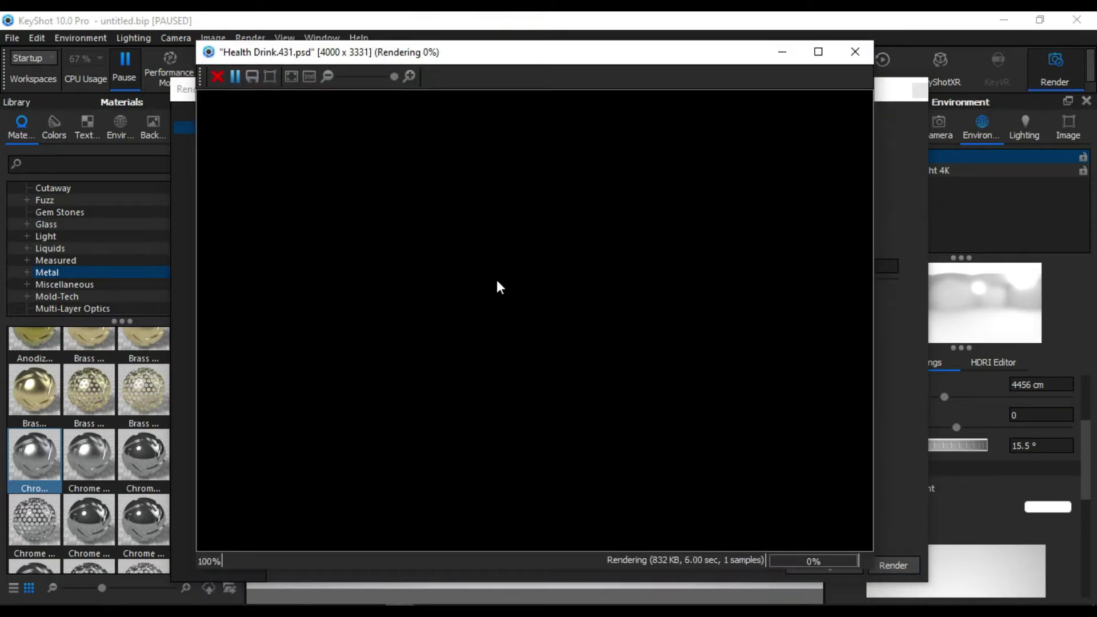
pyautogui.scroll(-2, 531, 371)
pyautogui.scroll(-2, 509, 349)
pyautogui.scroll(-2, 513, 360)
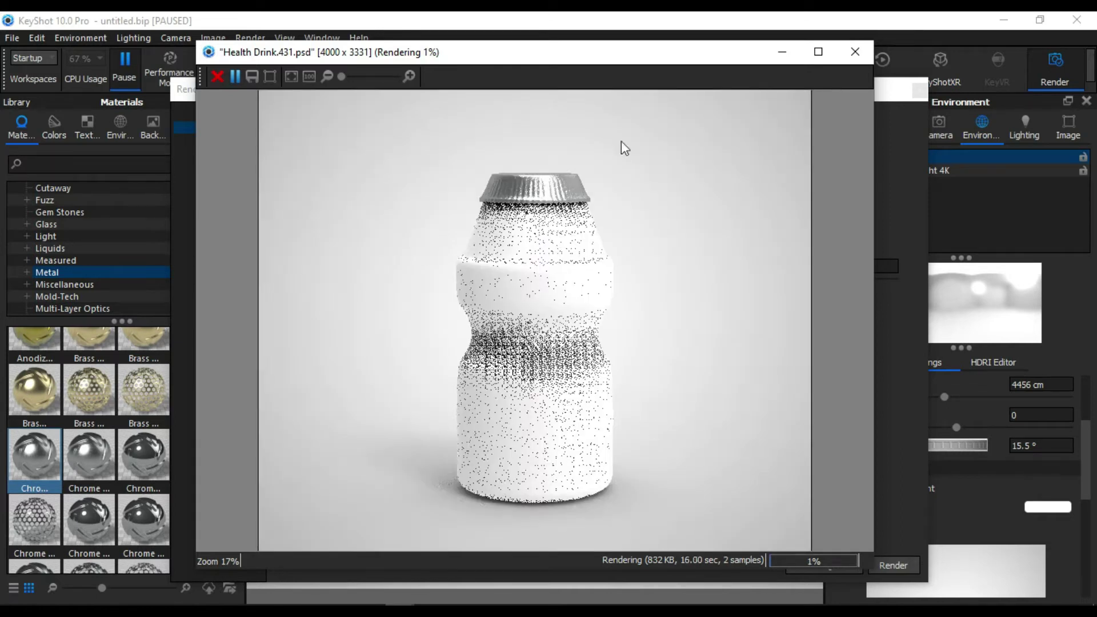
pyautogui.scroll(1, 599, 390)
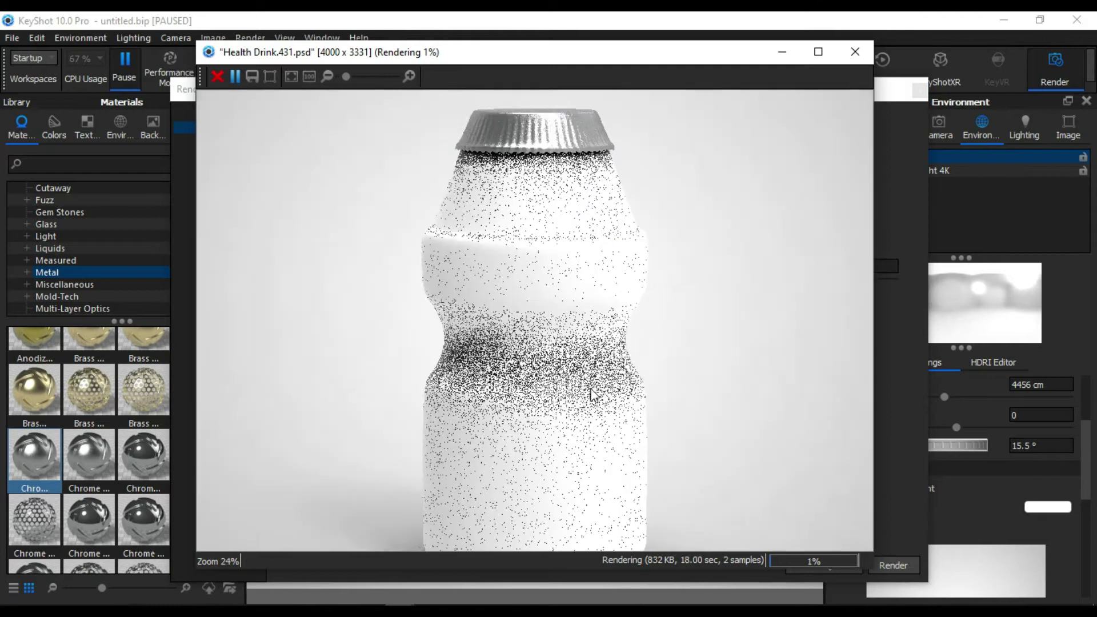
pyautogui.scroll(1, 598, 393)
pyautogui.scroll(1, 600, 396)
pyautogui.scroll(1, 601, 399)
pyautogui.scroll(-4, 600, 399)
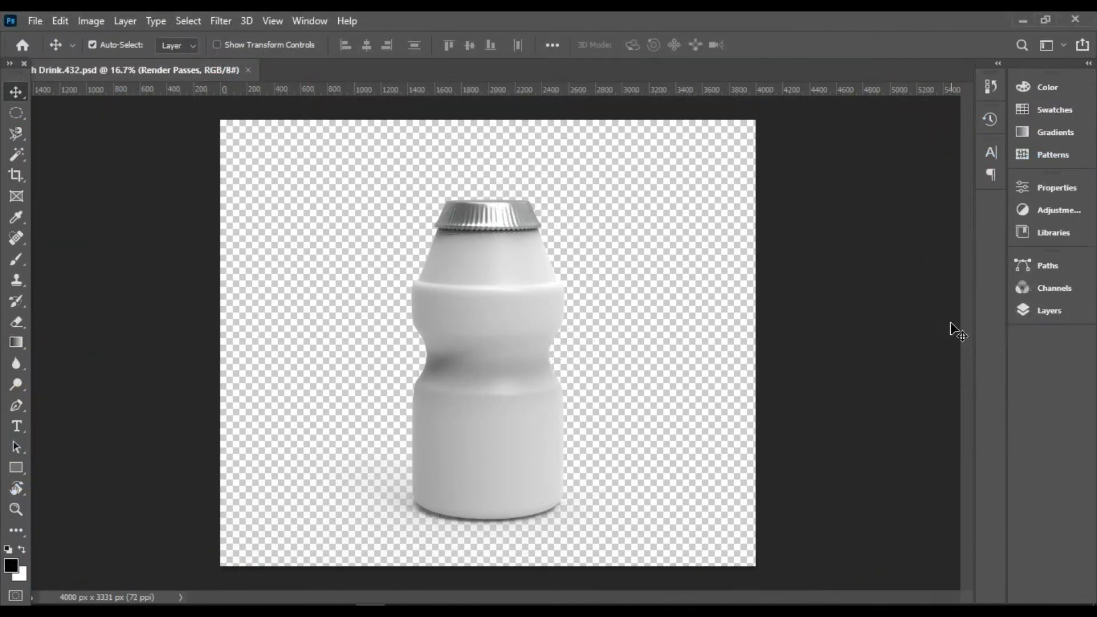
# - Ungroup the Render Passes group into separate layers
pyautogui.click(1051, 310)
pyautogui.rightClick(891, 312)
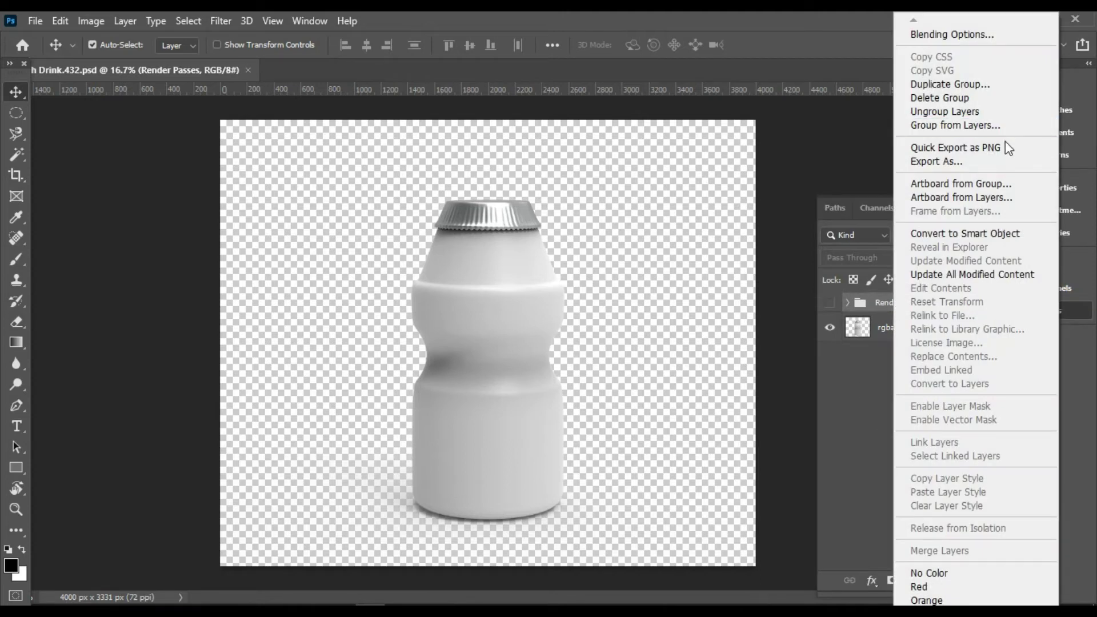
pyautogui.click(1003, 111)
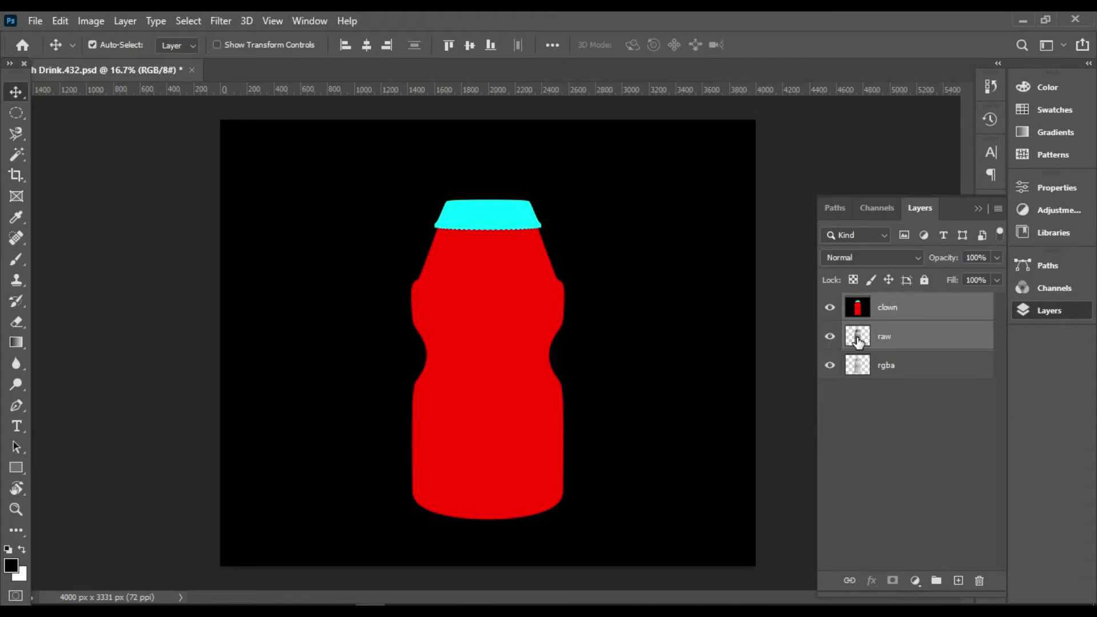
# - Move the raw layer below rgba, then show and select the clown mask layer
pyautogui.click(857, 339)
pyautogui.click(830, 309)
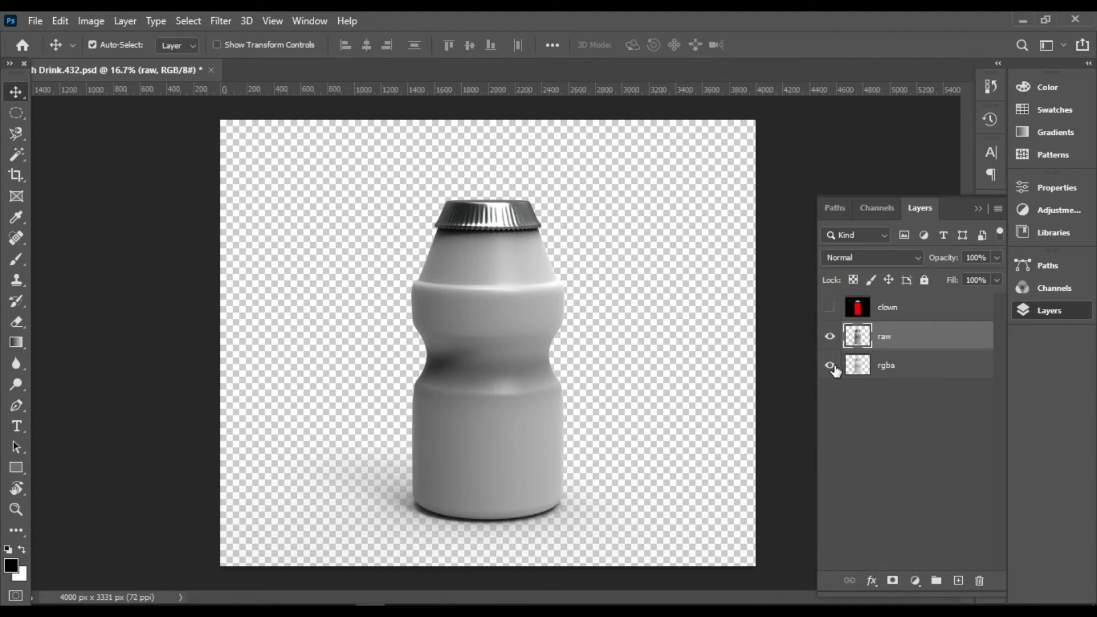
pyautogui.click(830, 338)
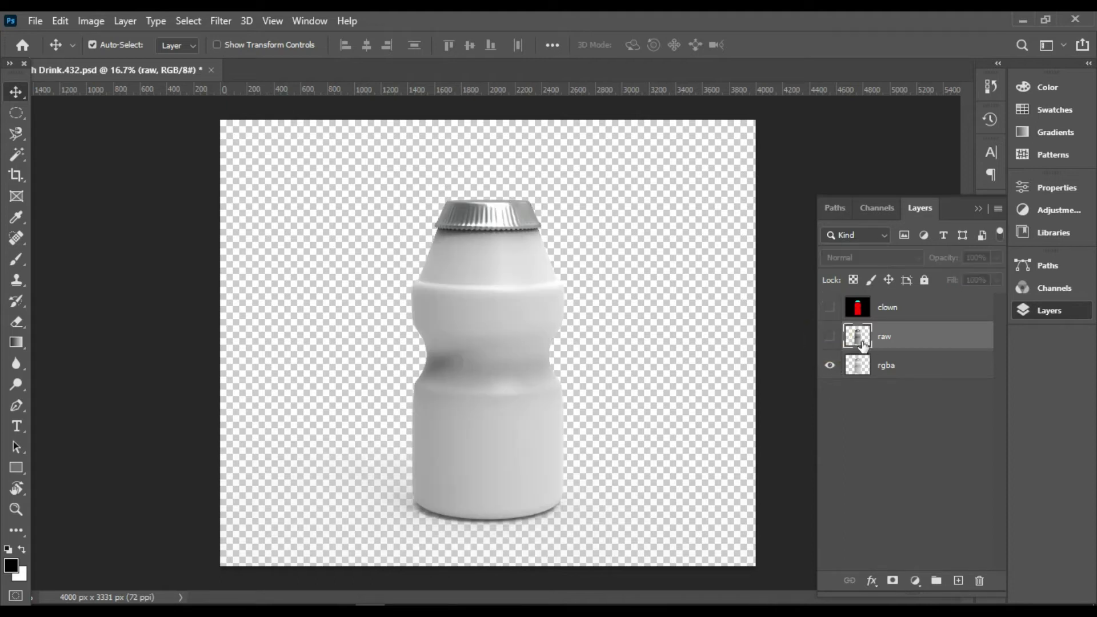
pyautogui.moveTo(863, 343); pyautogui.dragTo(862, 380)
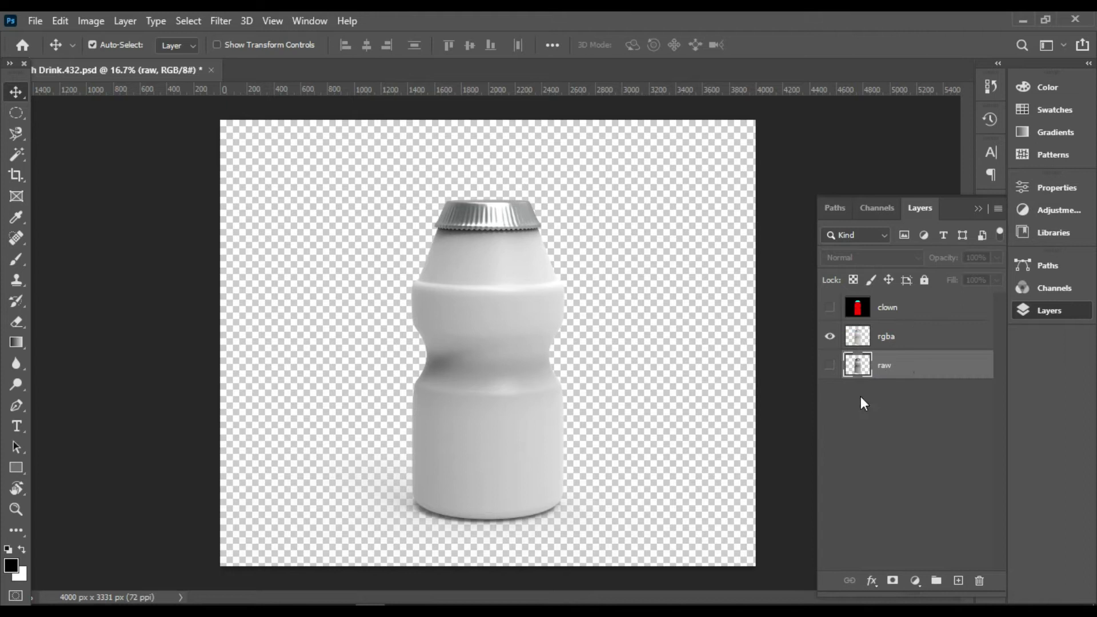
pyautogui.click(859, 311)
pyautogui.click(830, 309)
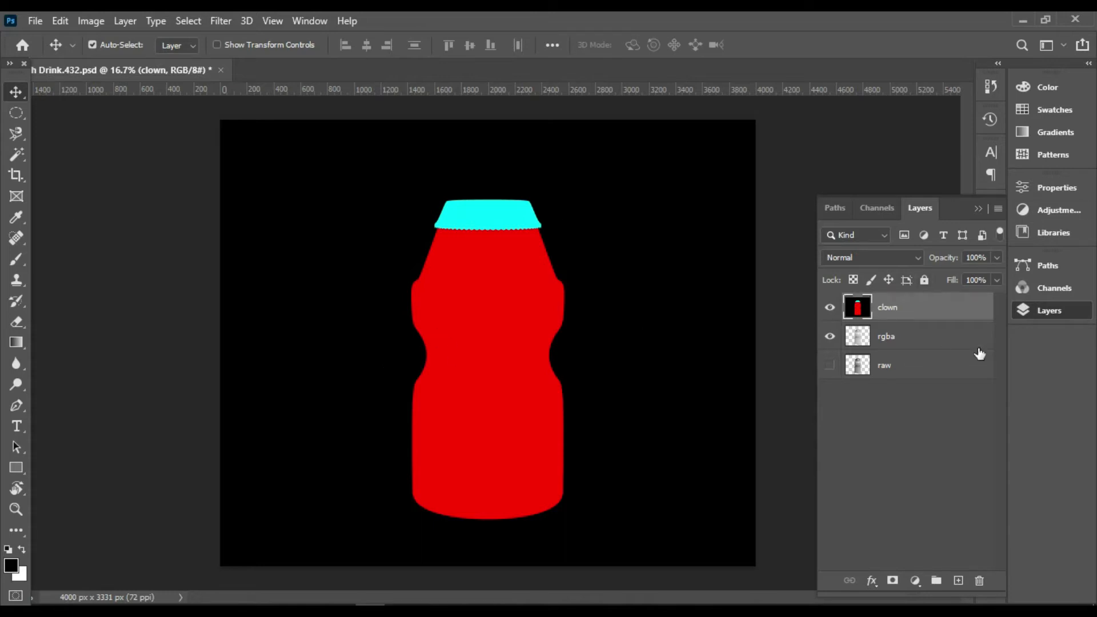
# - Magic-wand the clown layer's black background and copy that area of rgba to Layer 1
pyautogui.click(17, 153)
pyautogui.click(468, 321)
pyautogui.click(857, 336)
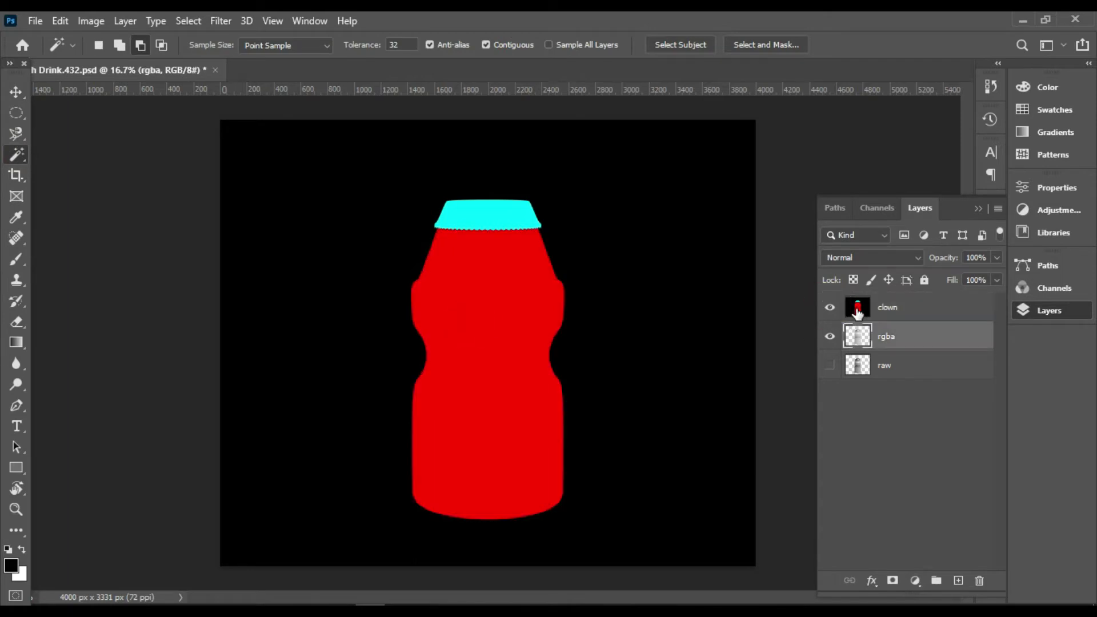
pyautogui.click(687, 311)
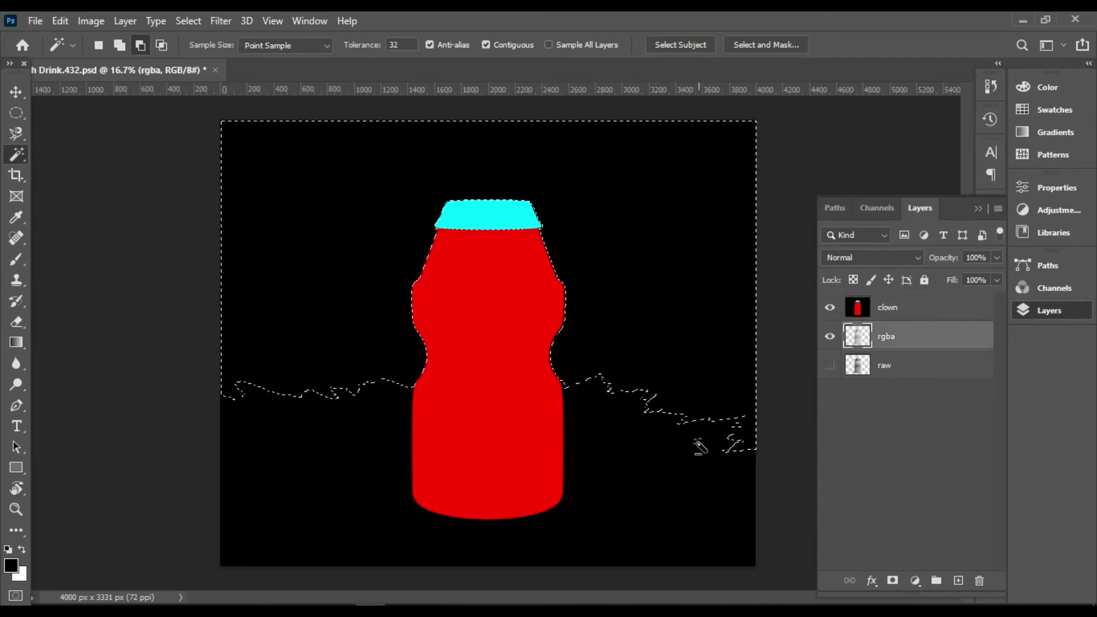
pyautogui.hotkey('ctrl', 'd')
pyautogui.click(857, 307)
pyautogui.click(661, 273)
pyautogui.click(872, 337)
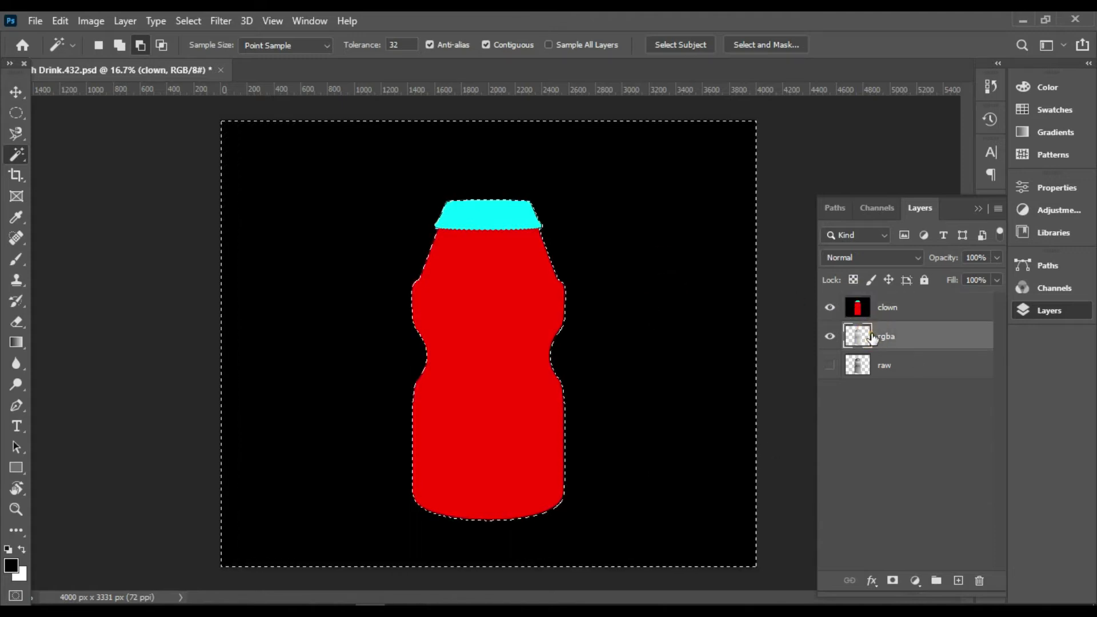
pyautogui.hotkey('ctrl', 'j')
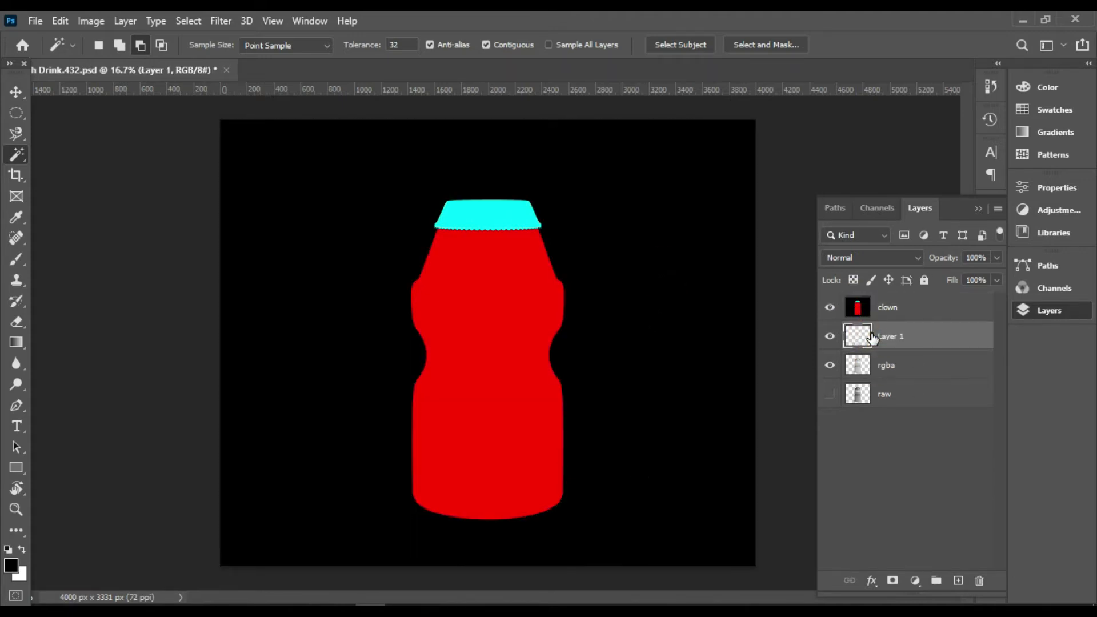
pyautogui.click(830, 336)
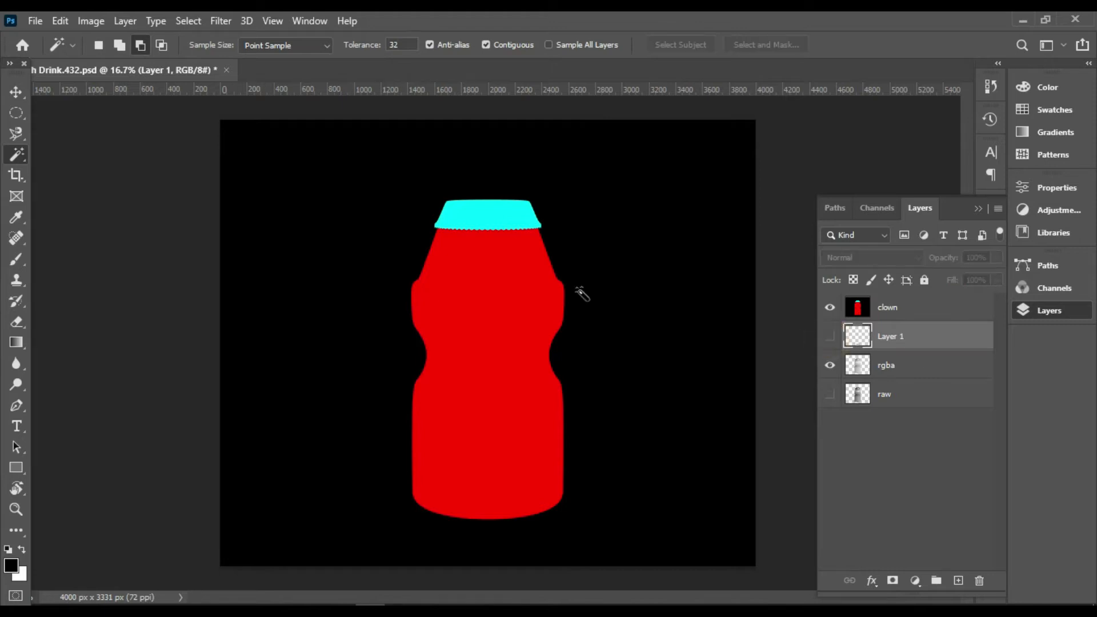
# - Reselect the background, invert it, and copy the bottle from rgba to Layer 2
pyautogui.click(688, 273)
pyautogui.rightClick(692, 272)
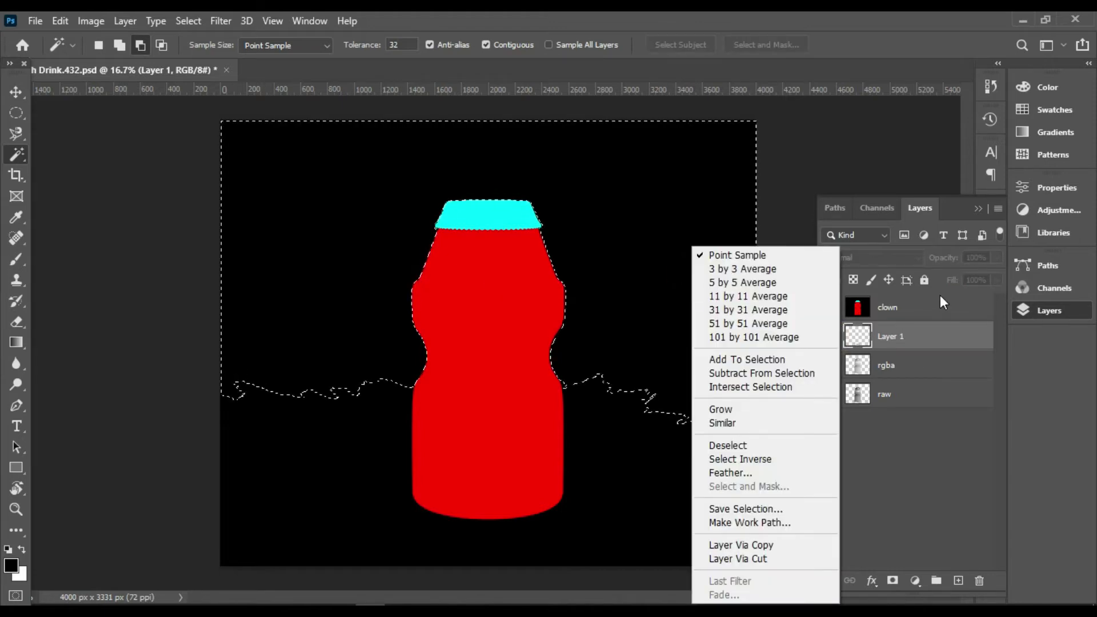
pyautogui.press('Escape')
pyautogui.hotkey('ctrl', 'd')
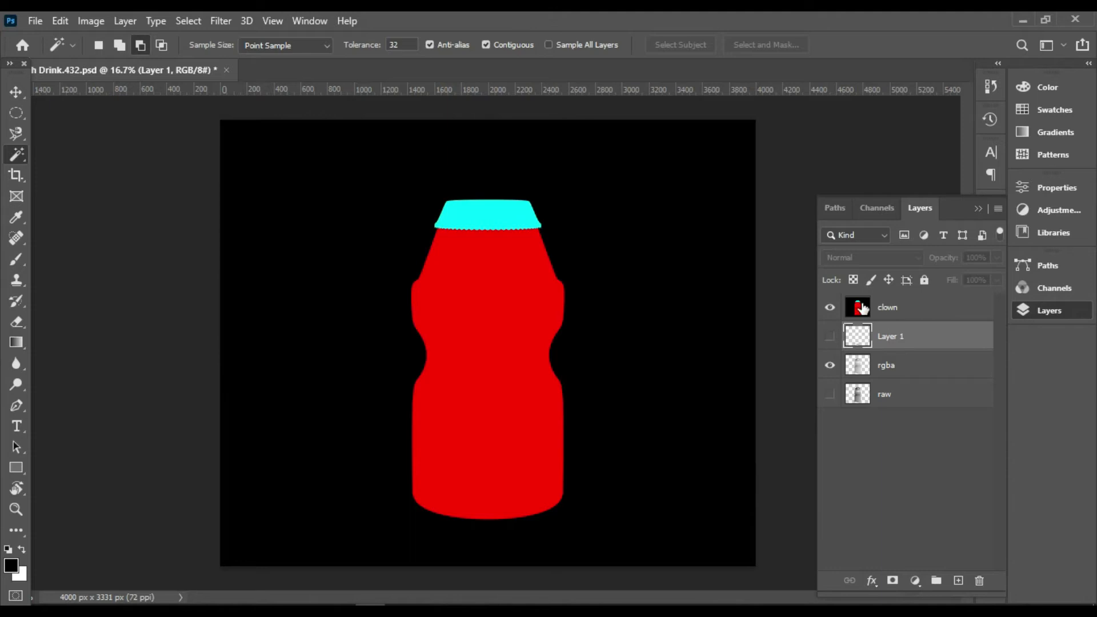
pyautogui.click(862, 308)
pyautogui.click(664, 259)
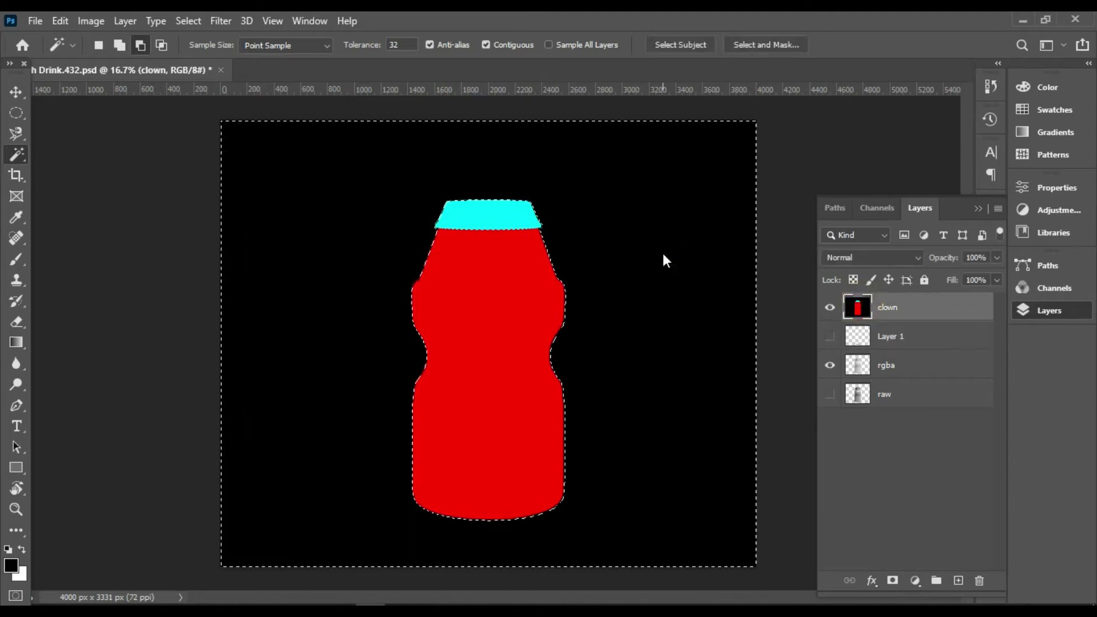
pyautogui.rightClick(664, 252)
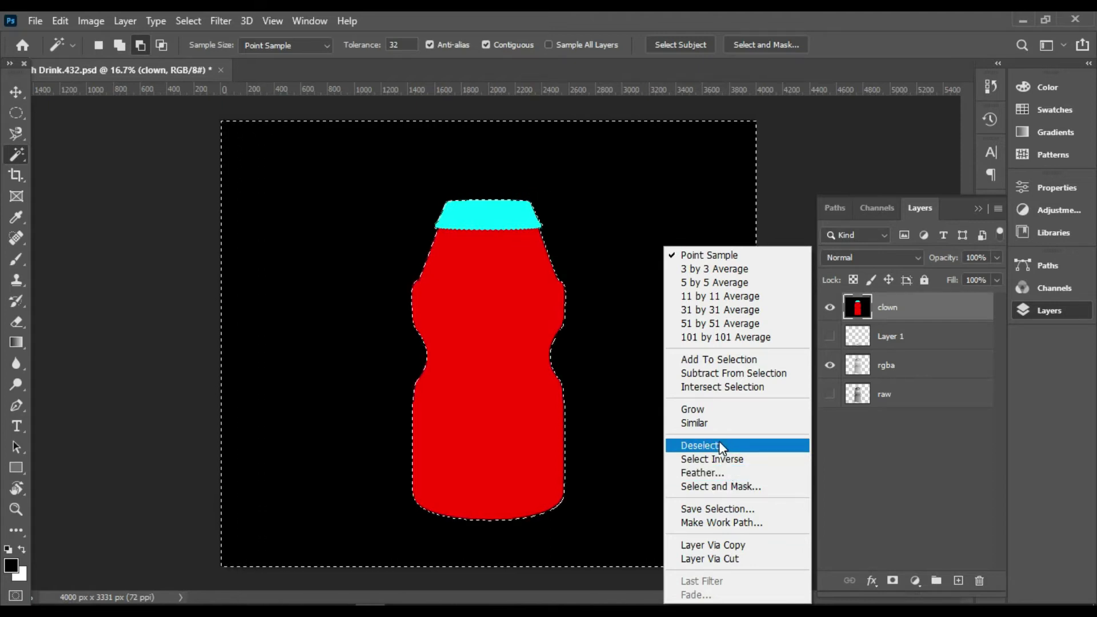
pyautogui.click(724, 459)
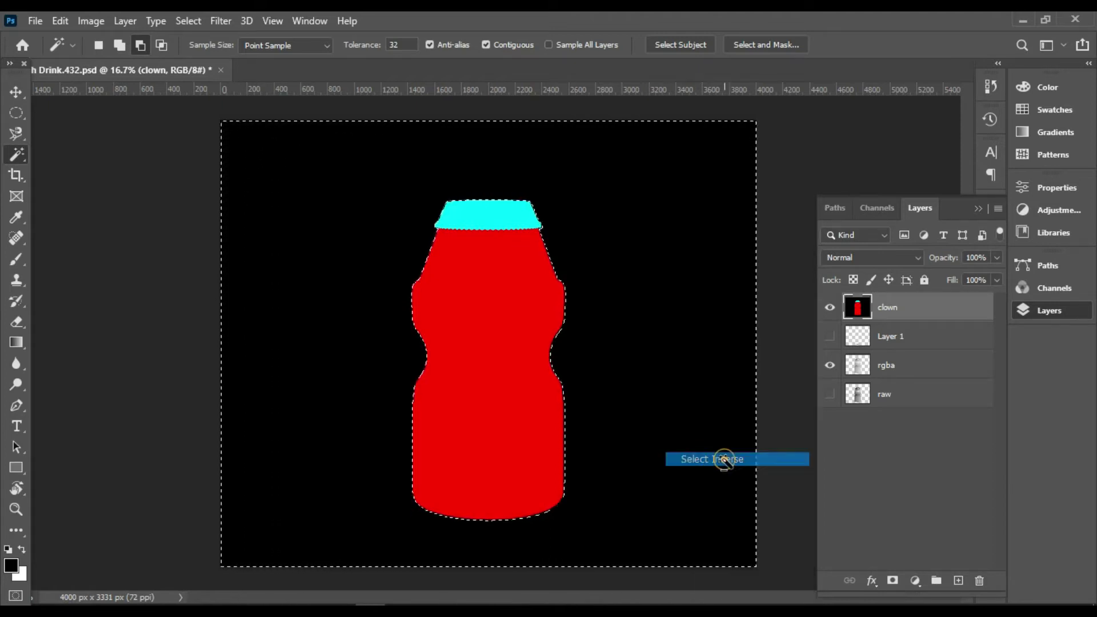
pyautogui.click(851, 371)
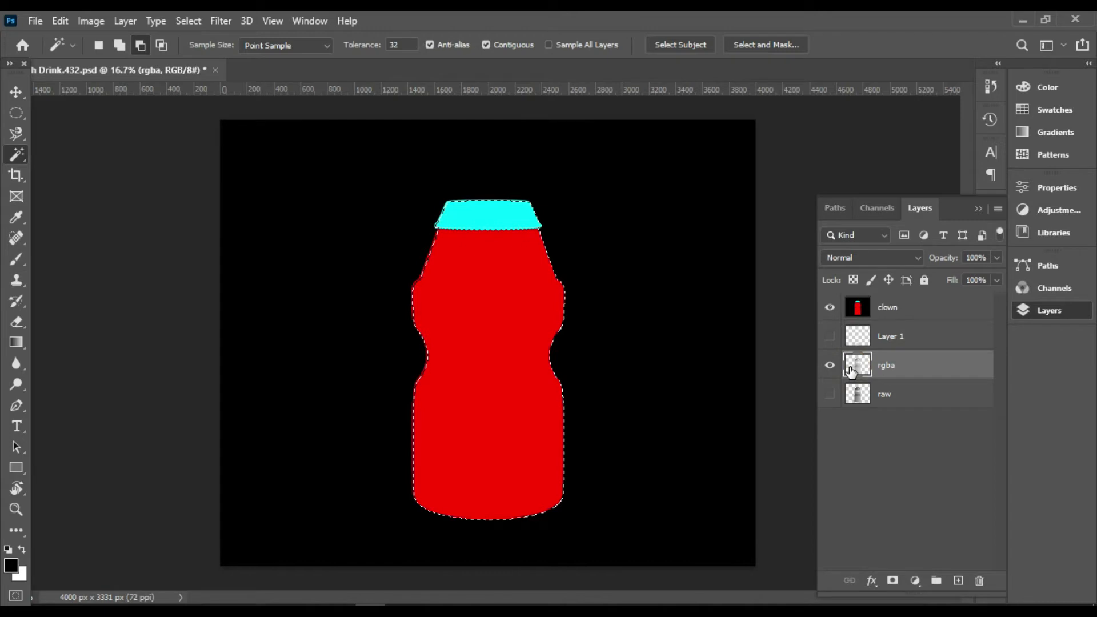
pyautogui.hotkey('ctrl', 'j')
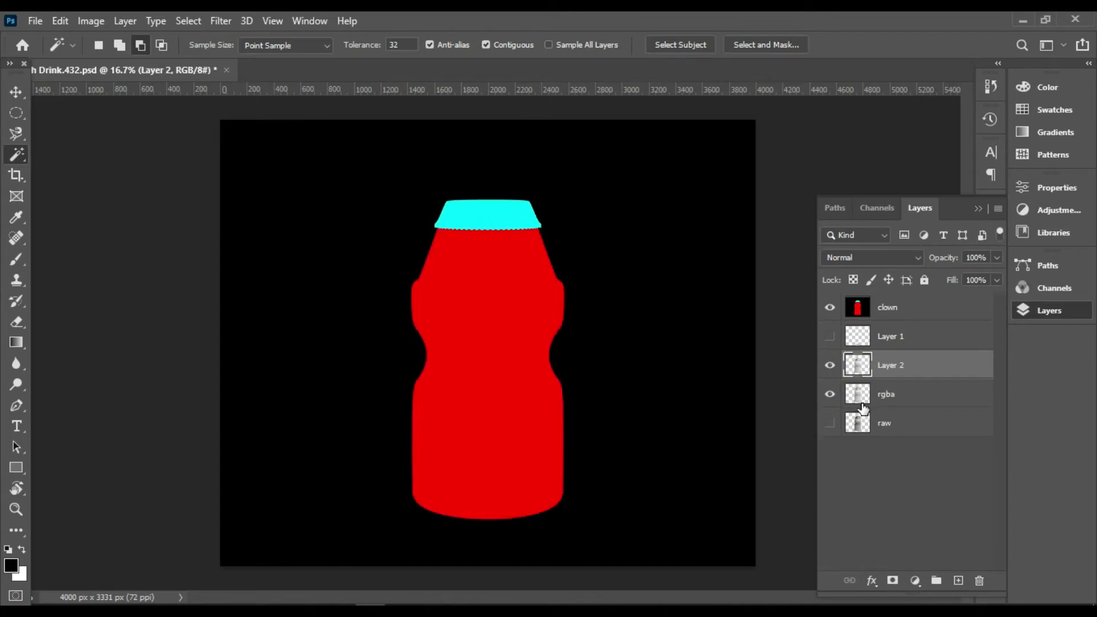
# - Show Layer 1 and hide the clown mask layer
pyautogui.click(858, 396)
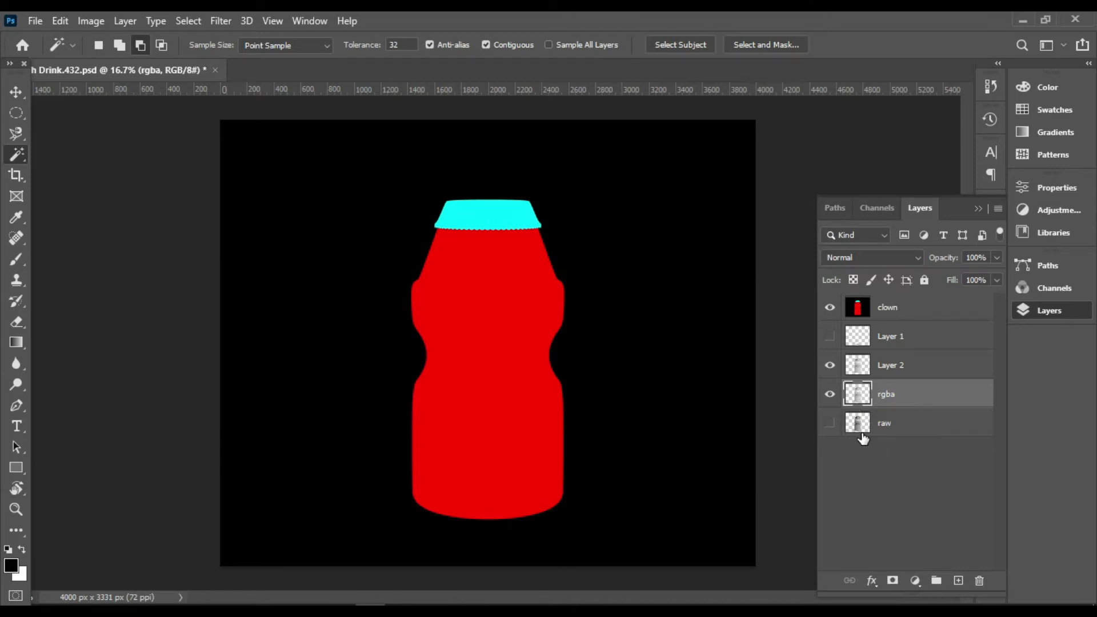
pyautogui.click(862, 435)
pyautogui.click(829, 337)
pyautogui.click(831, 307)
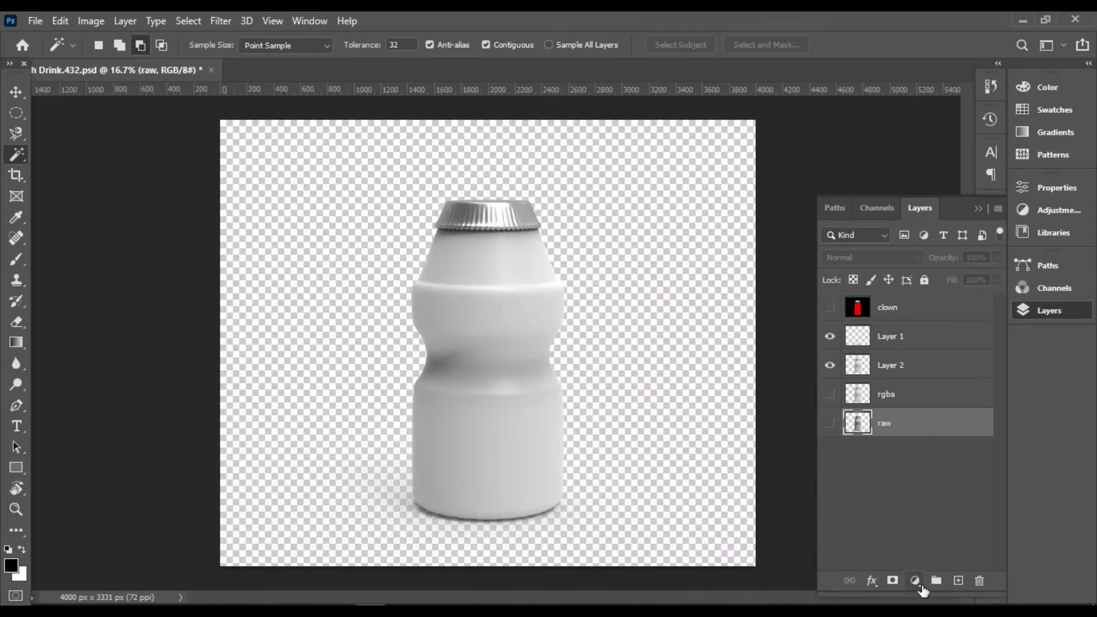
# - Add a Gradient Fill layer using a light blue preset from Blues
pyautogui.click(921, 587)
pyautogui.click(975, 314)
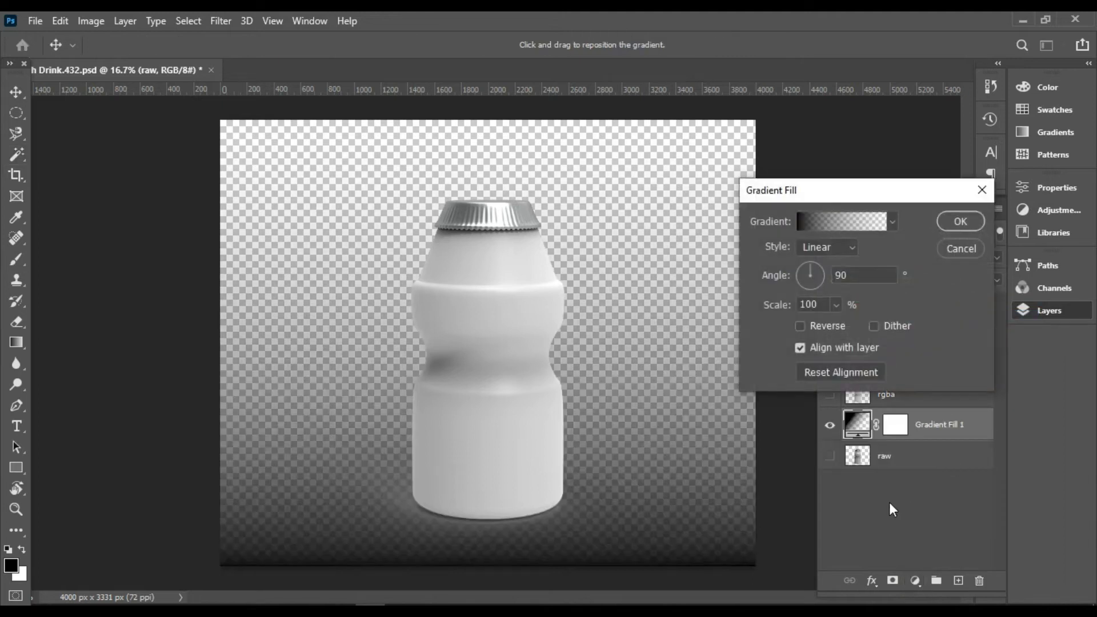
pyautogui.click(892, 222)
pyautogui.click(761, 279)
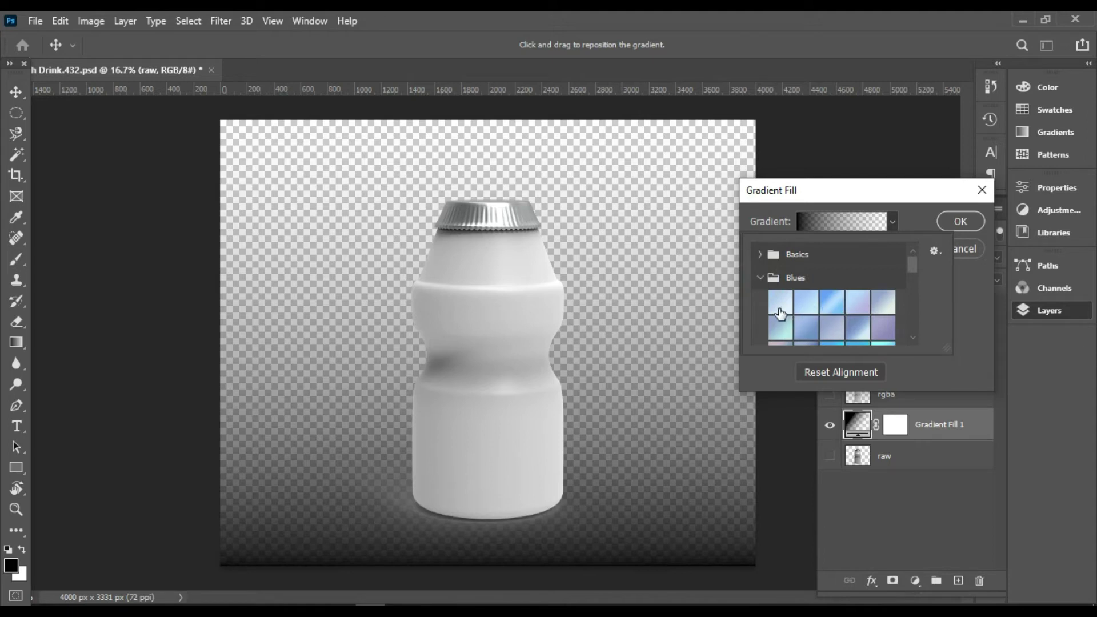
pyautogui.click(779, 309)
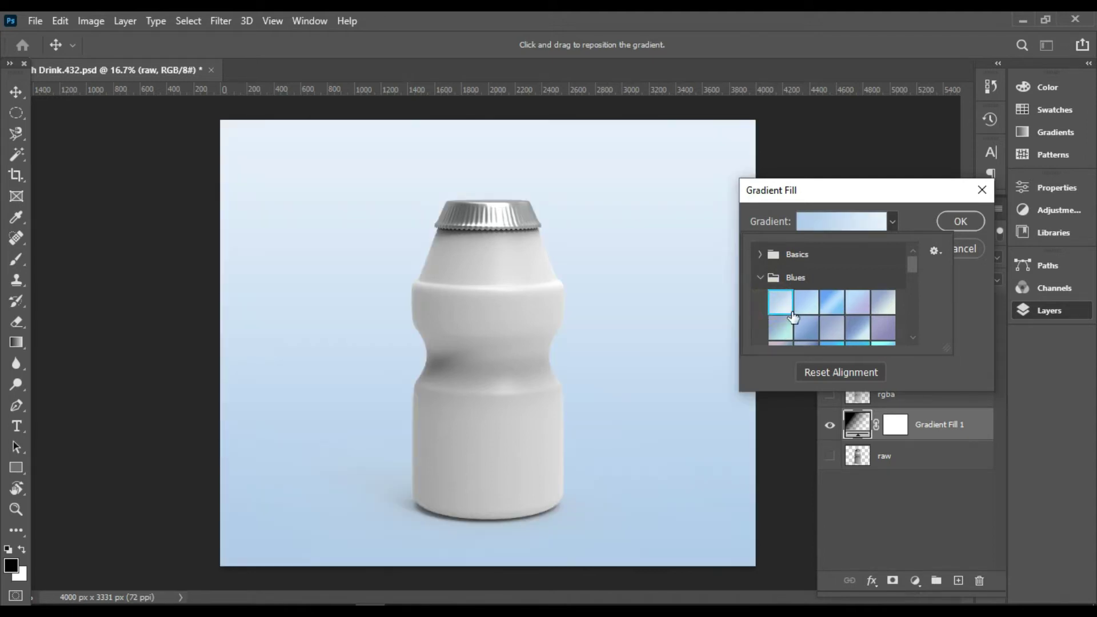
pyautogui.click(759, 279)
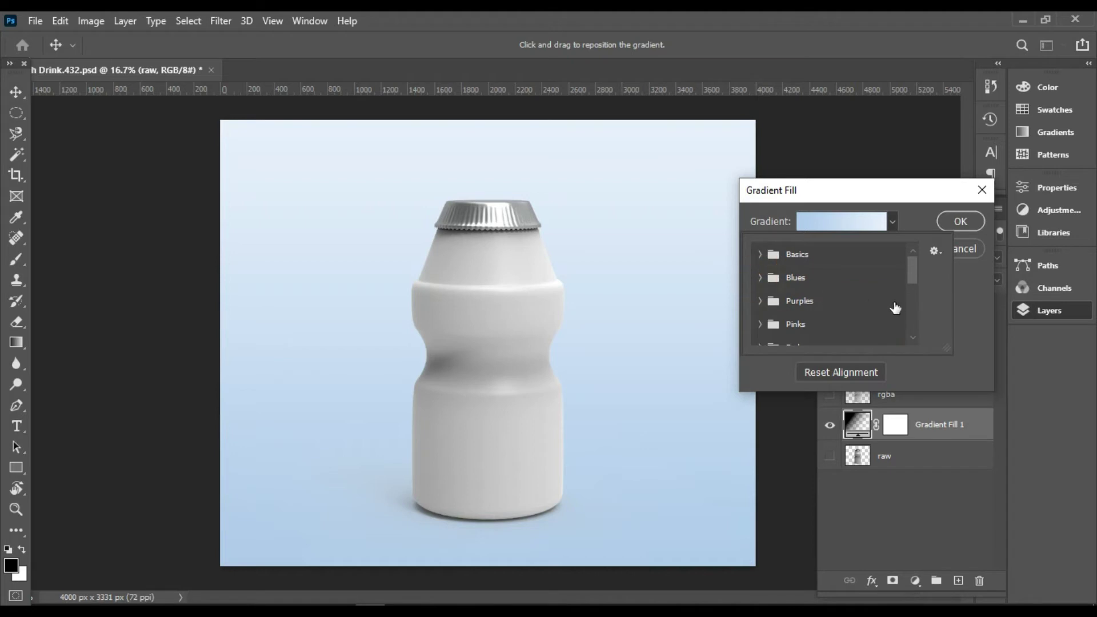
pyautogui.click(973, 298)
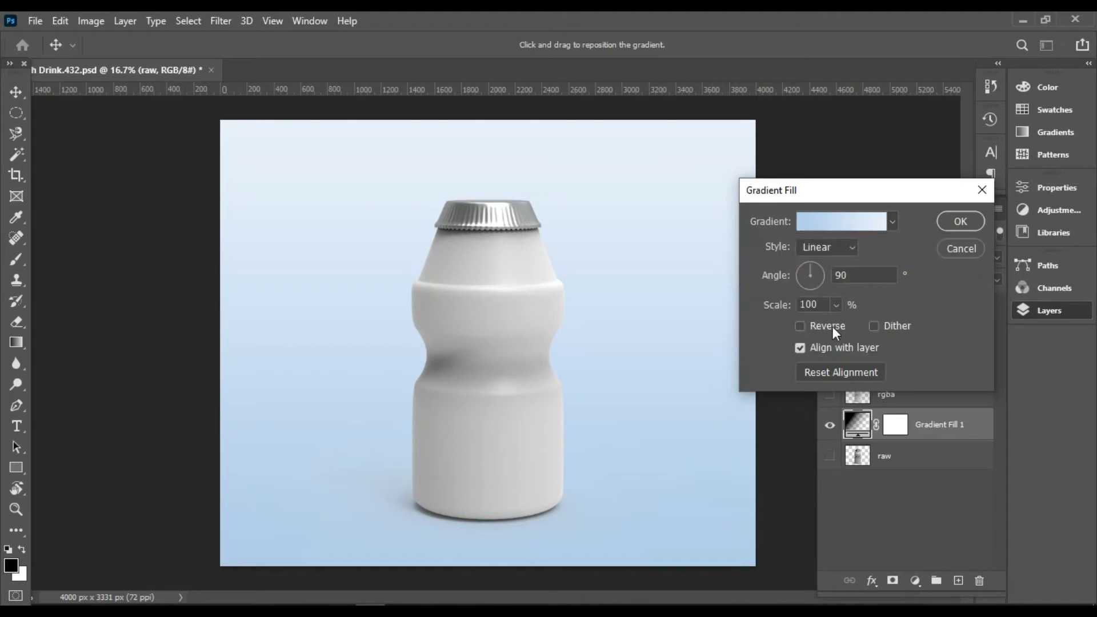
# - Try the Radial, Angle, Reflected and Diamond styles, then confirm the gradient as Linear
pyautogui.click(829, 249)
pyautogui.click(831, 276)
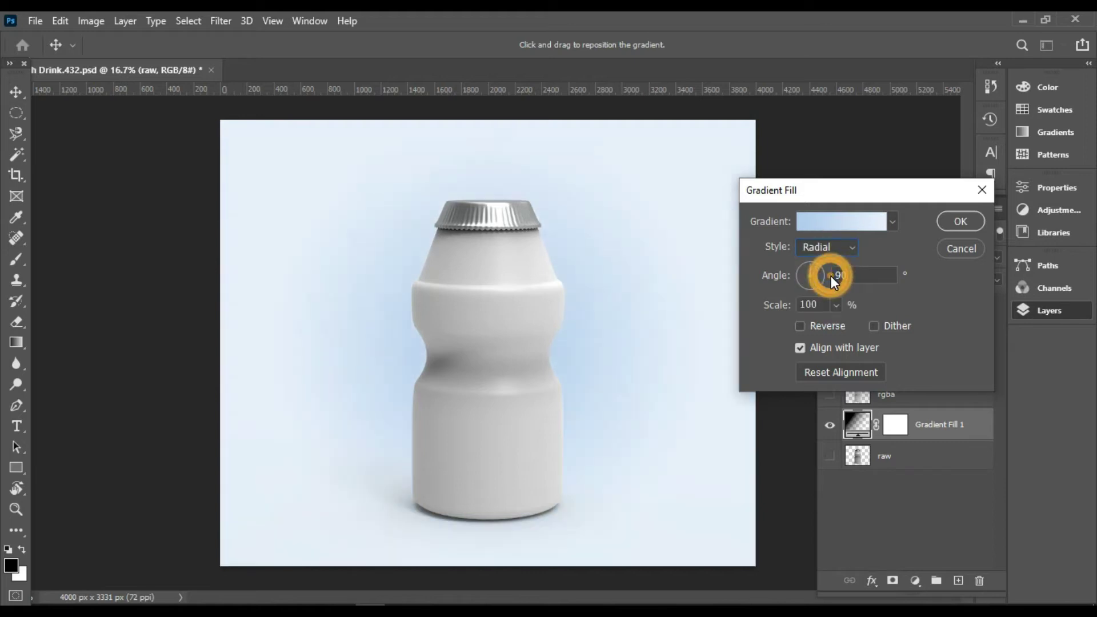
pyautogui.click(839, 251)
pyautogui.click(834, 287)
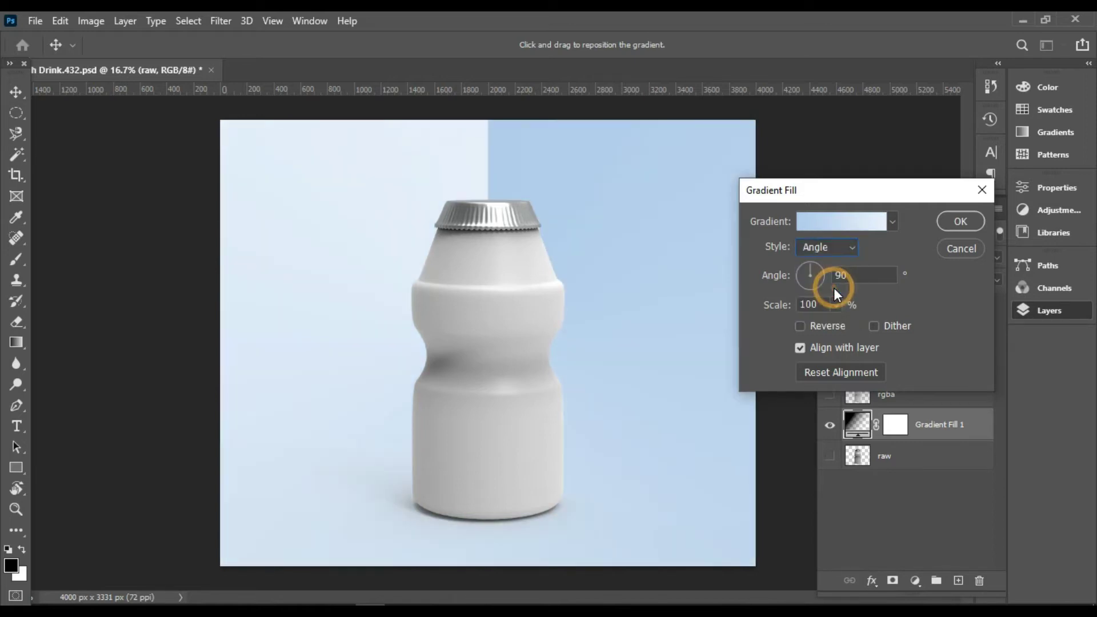
pyautogui.click(845, 248)
pyautogui.click(839, 300)
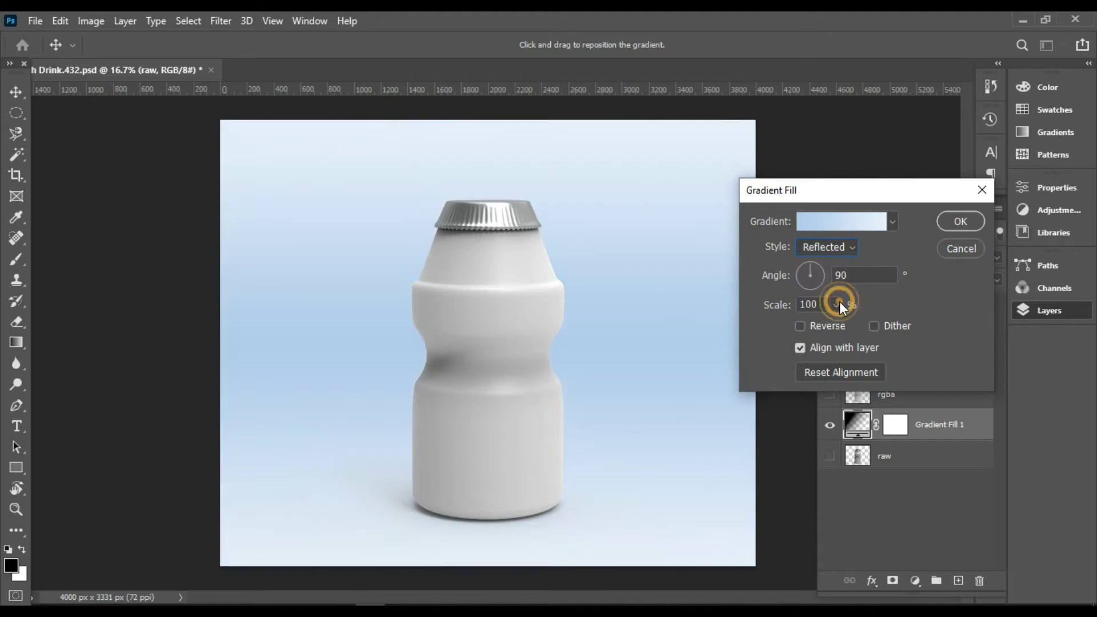
pyautogui.click(839, 249)
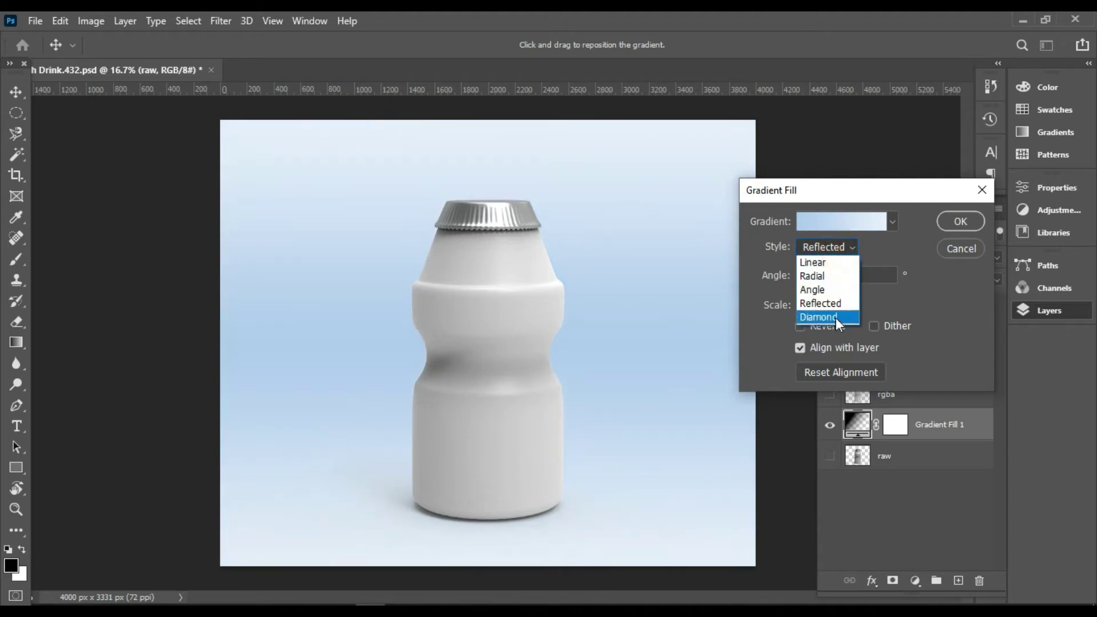
pyautogui.click(836, 315)
pyautogui.click(834, 242)
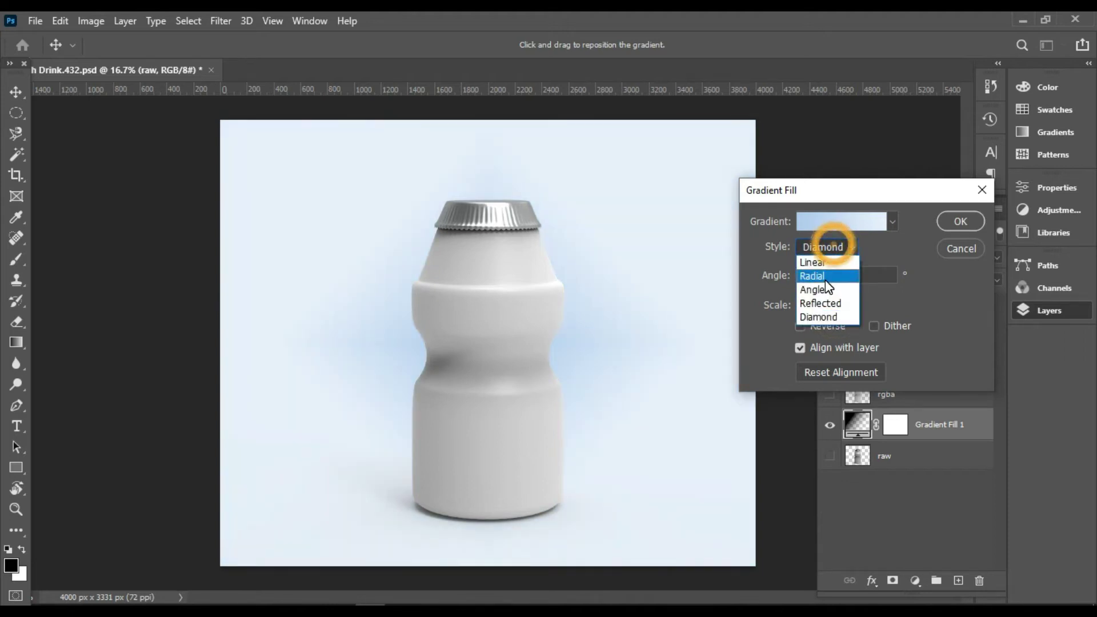
pyautogui.click(828, 260)
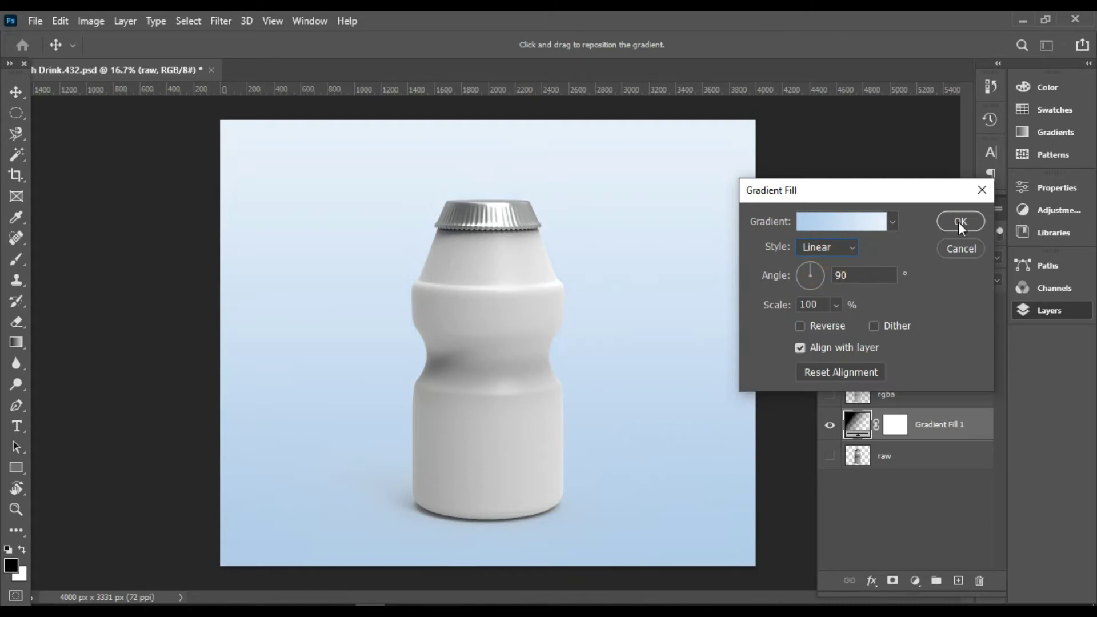
pyautogui.click(955, 221)
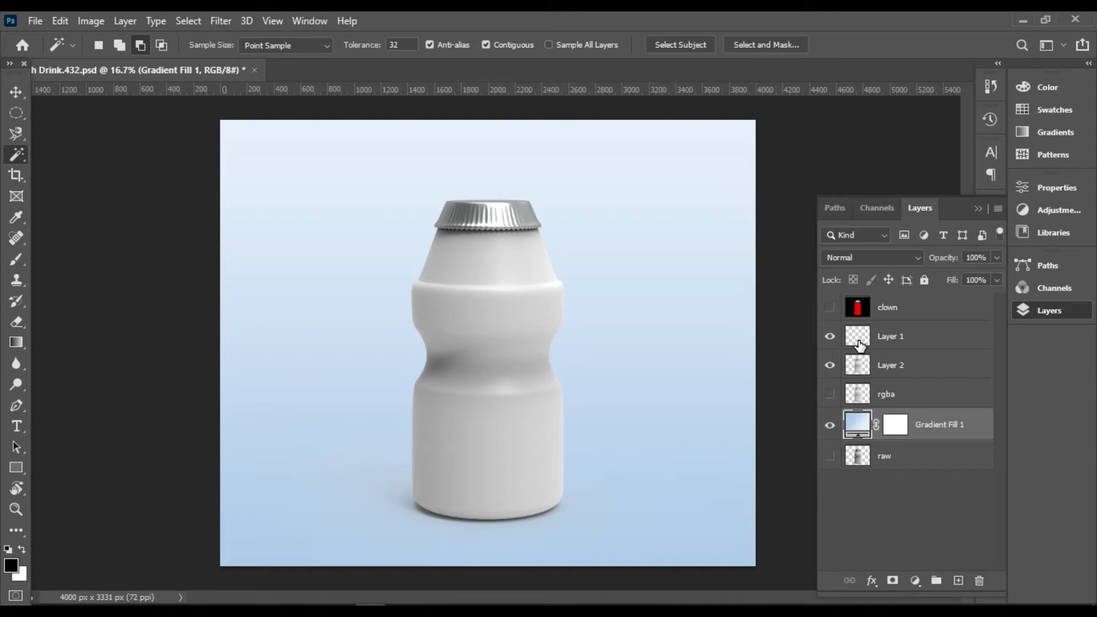
# - Switch the background gradient to a pink-purple preset from Purples
pyautogui.doubleClick(857, 426)
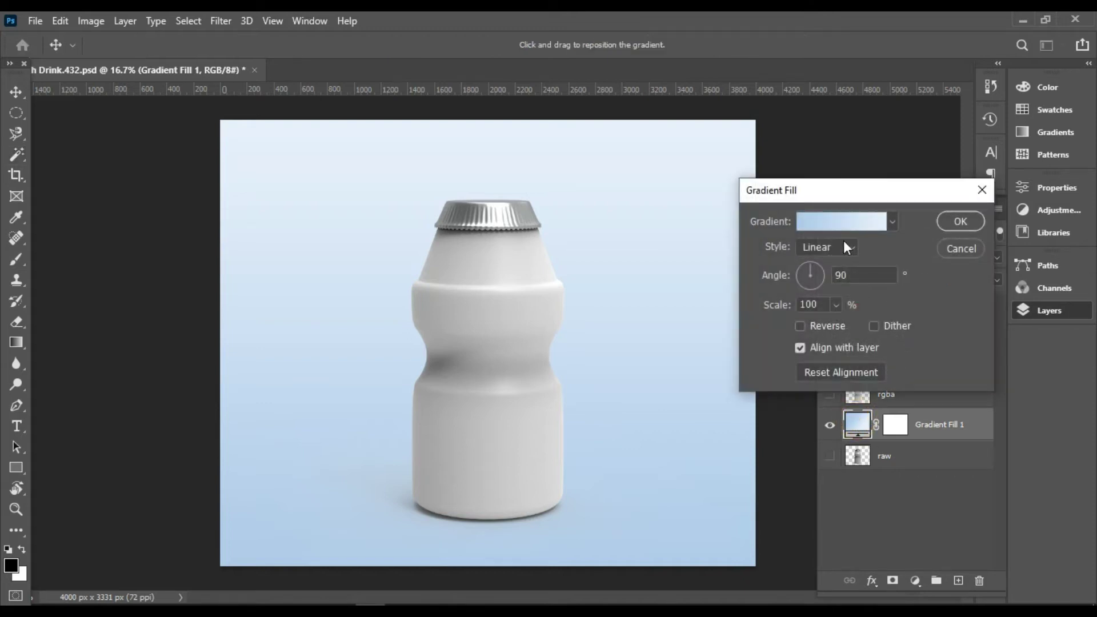
pyautogui.click(892, 223)
pyautogui.click(758, 300)
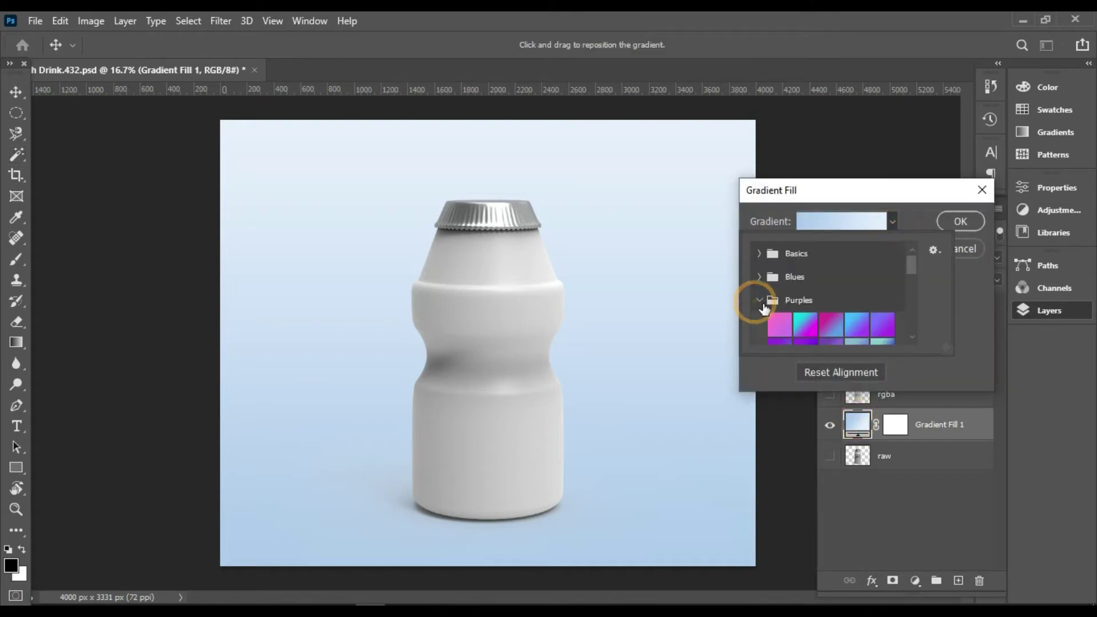
pyautogui.click(791, 329)
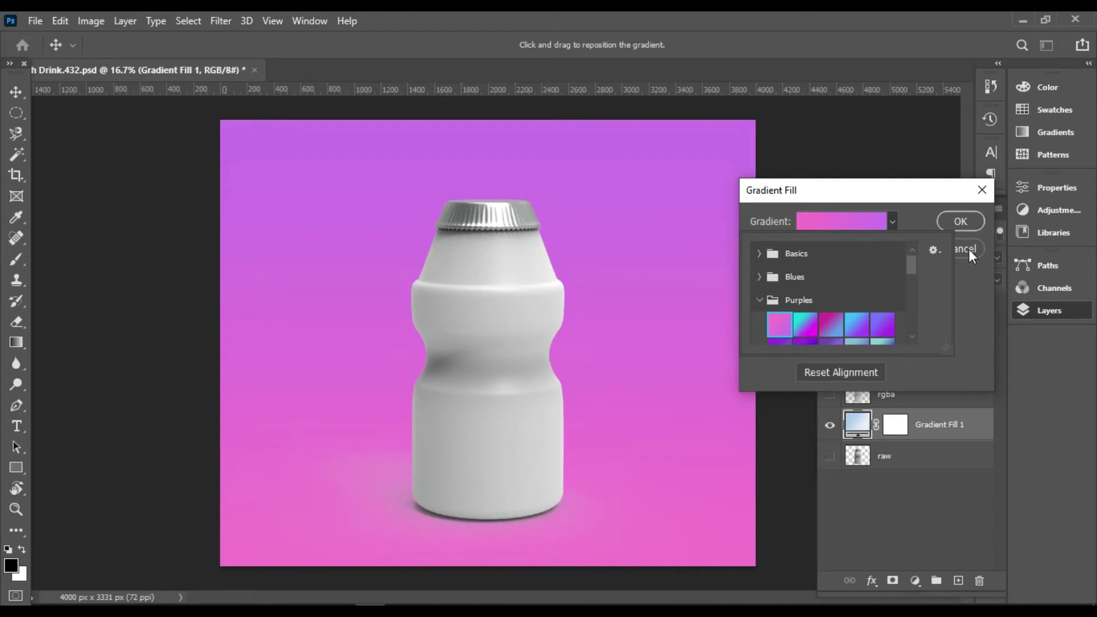
pyautogui.click(975, 319)
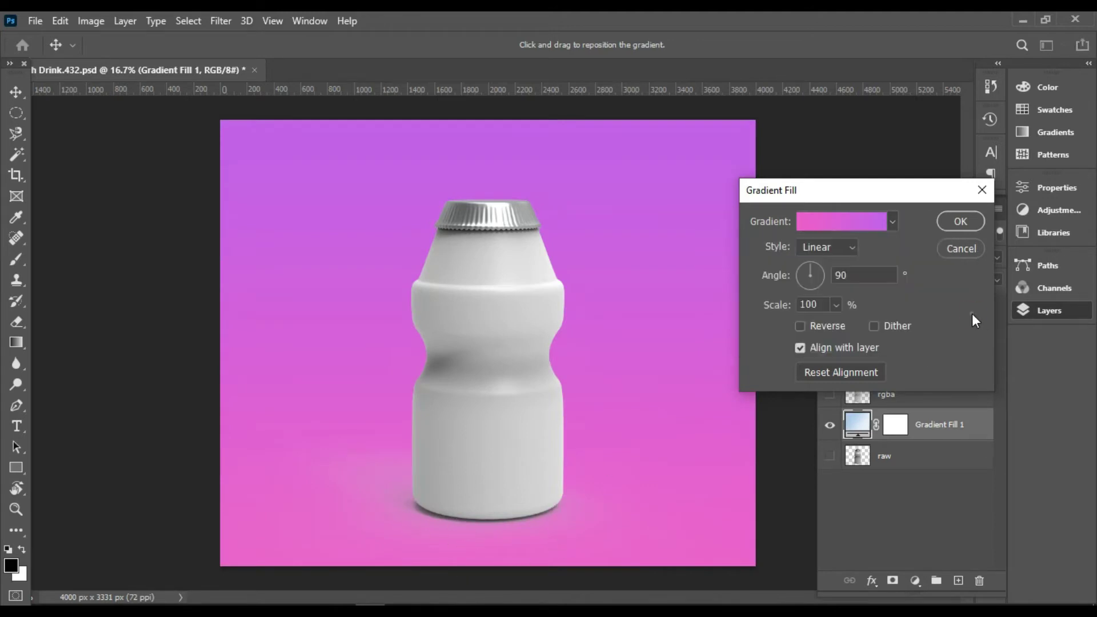
pyautogui.click(960, 221)
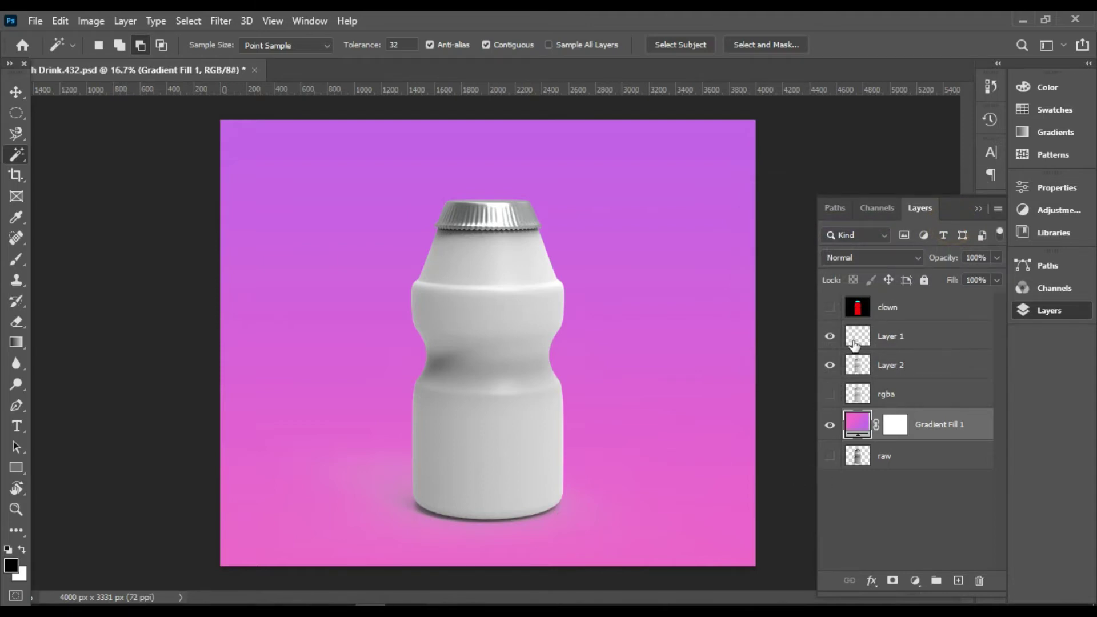
# - Set Layer 1 to Multiply and duplicate it at 52% opacity
pyautogui.click(866, 339)
pyautogui.click(914, 257)
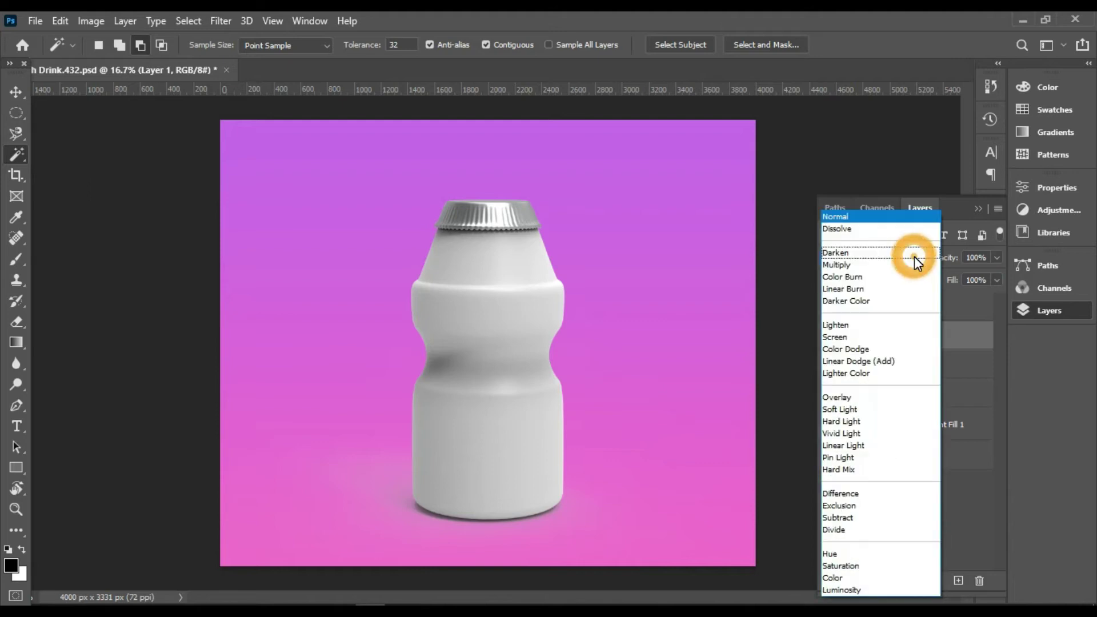
pyautogui.click(882, 266)
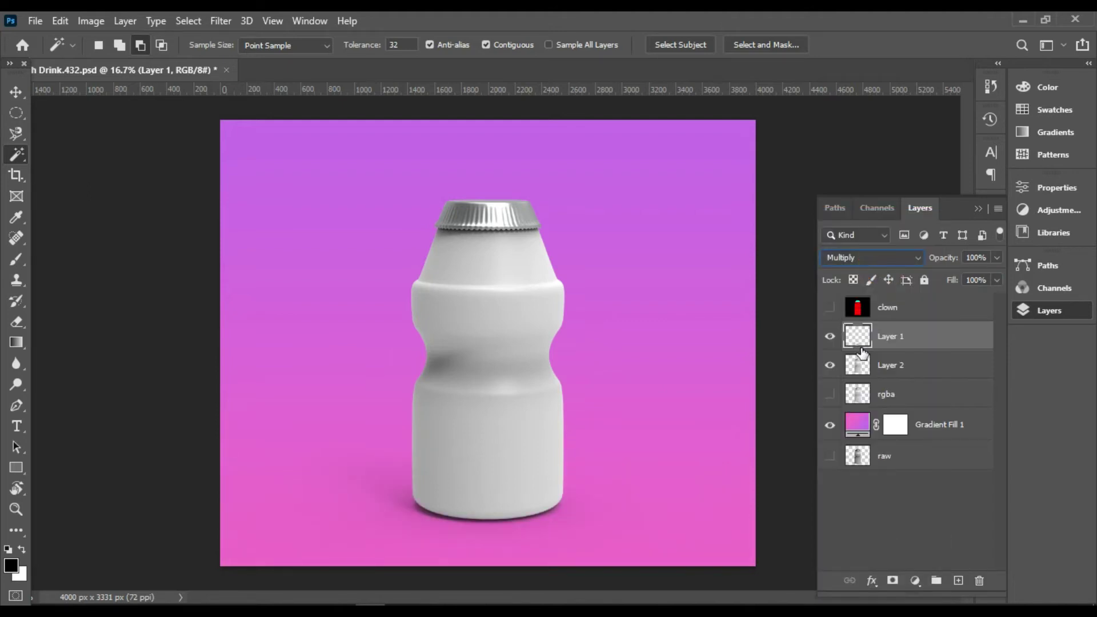
pyautogui.hotkey('ctrl', 'j')
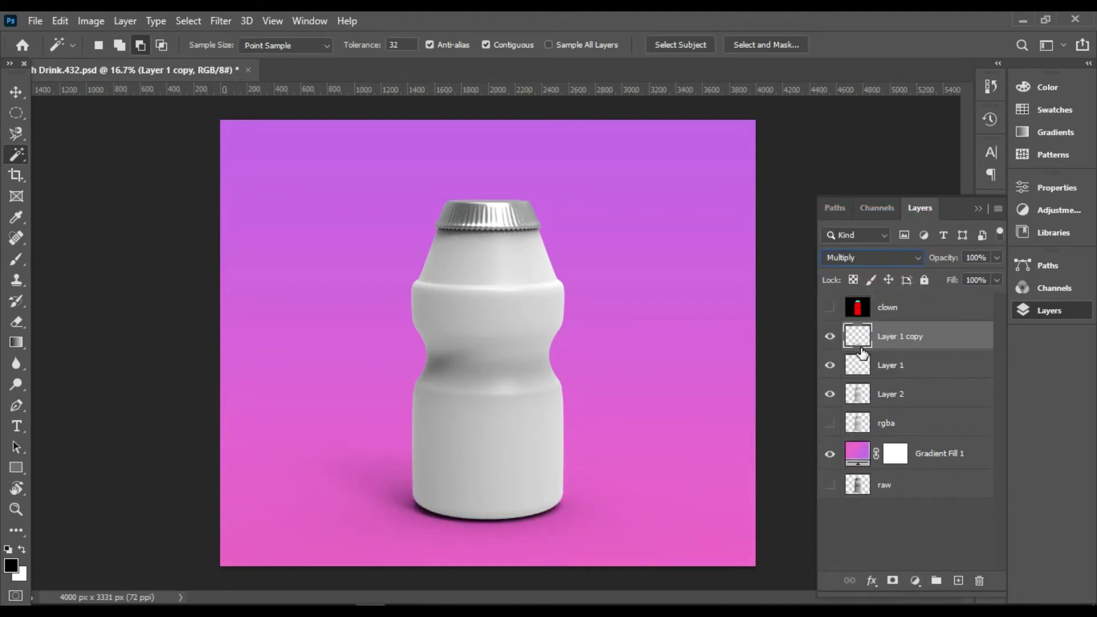
pyautogui.click(997, 258)
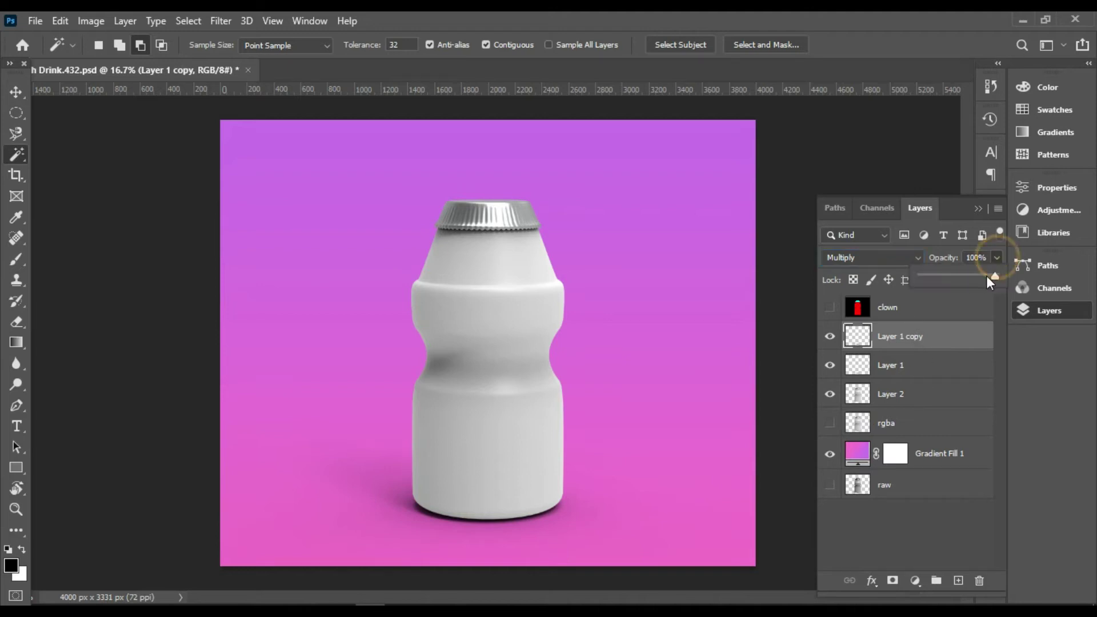
pyautogui.moveTo(984, 276); pyautogui.dragTo(962, 277)
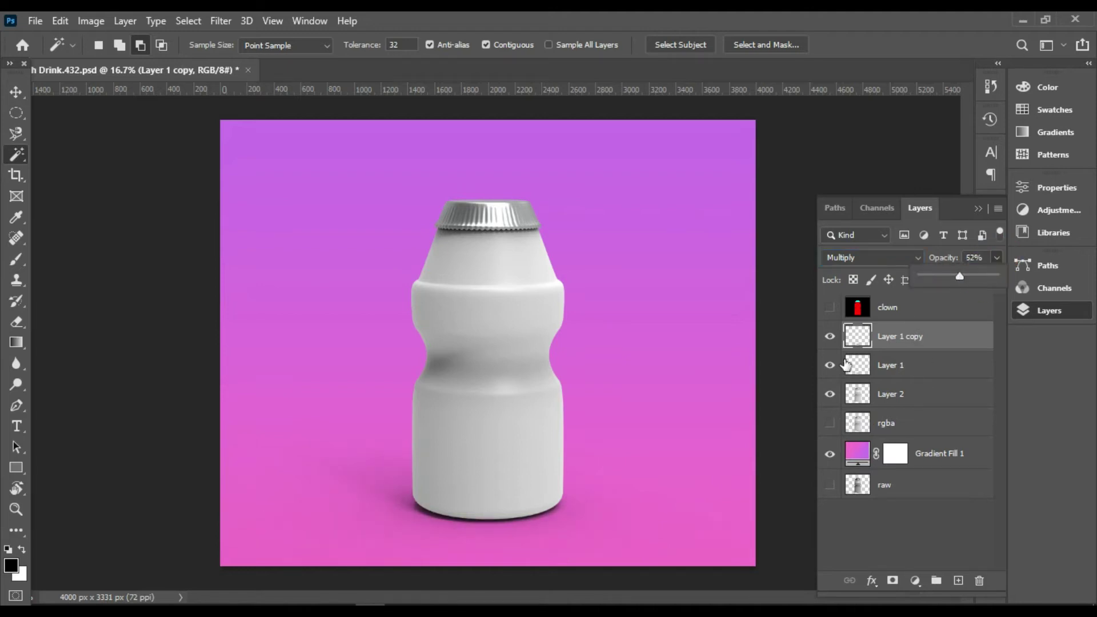
# - Group Layer 1 and its copy into a folder named BShadow
pyautogui.keyDown('ctrl'); pyautogui.click(866, 377); pyautogui.keyUp('ctrl')
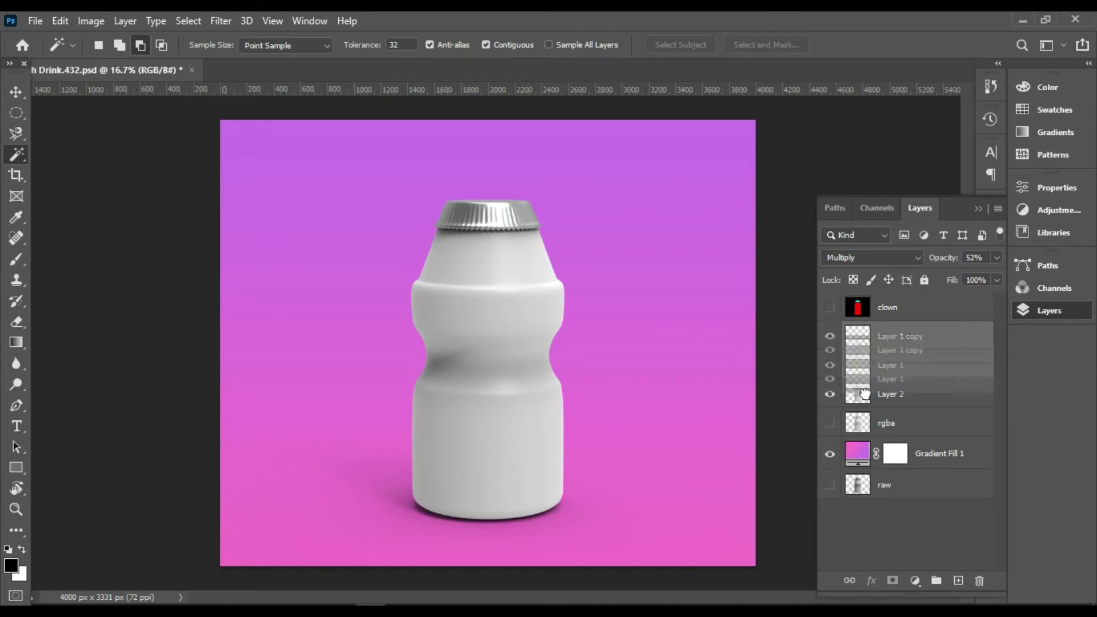
pyautogui.moveTo(866, 377); pyautogui.dragTo(936, 581)
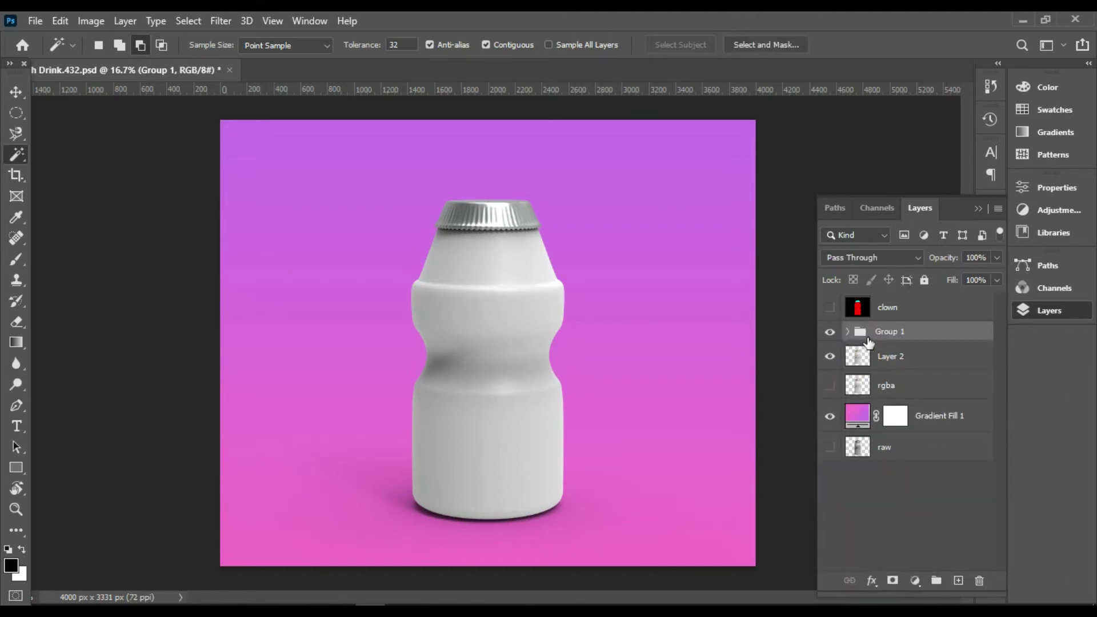
pyautogui.doubleClick(889, 331)
pyautogui.write('BShadow')
pyautogui.press('Return')
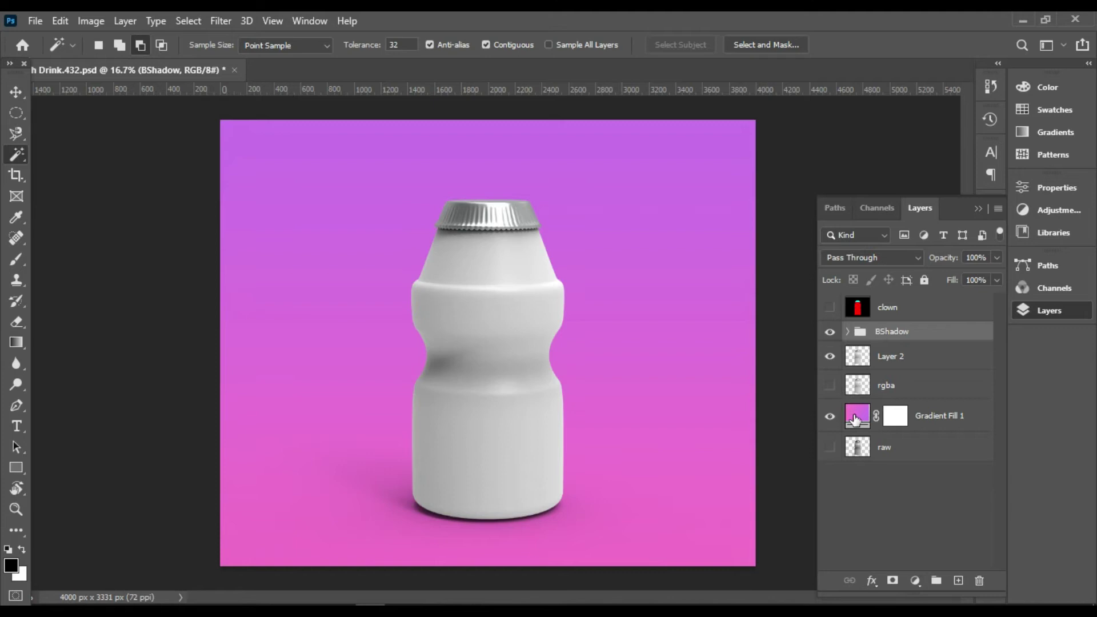
# - Change Gradient Fill 1 to the first light blue preset from Blues
pyautogui.doubleClick(858, 416)
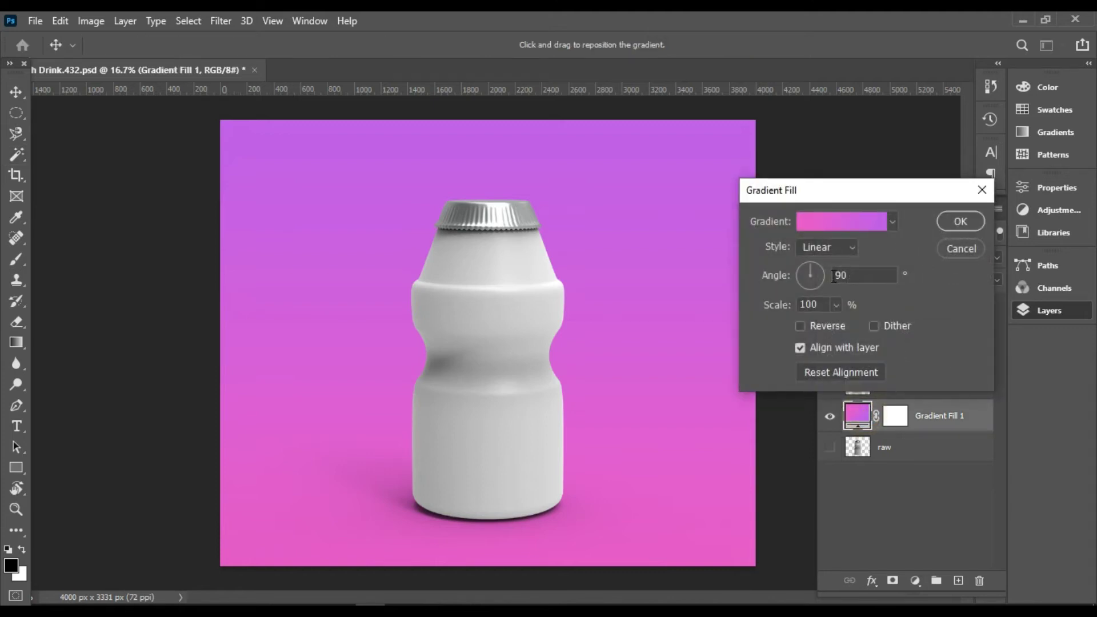
pyautogui.click(892, 221)
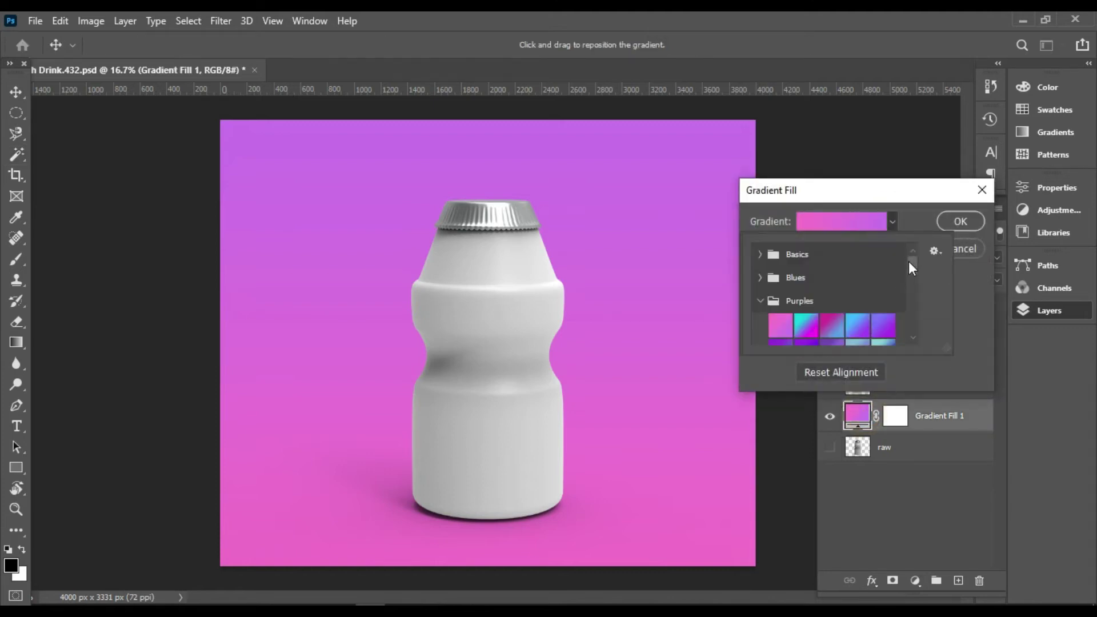
pyautogui.click(761, 278)
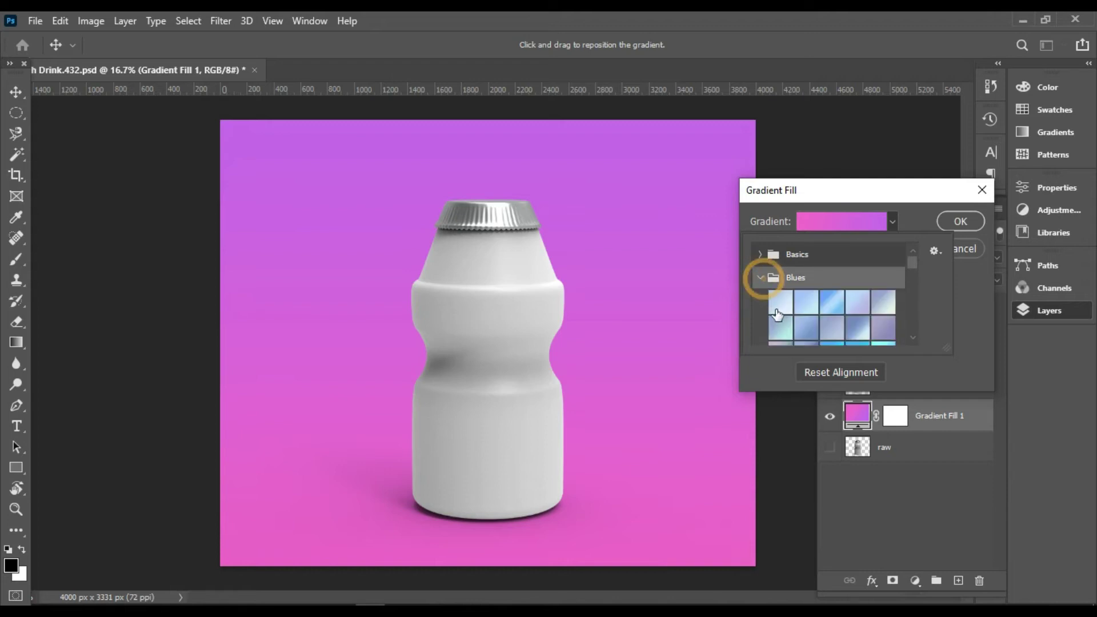
pyautogui.click(776, 307)
pyautogui.click(957, 249)
pyautogui.press('Return')
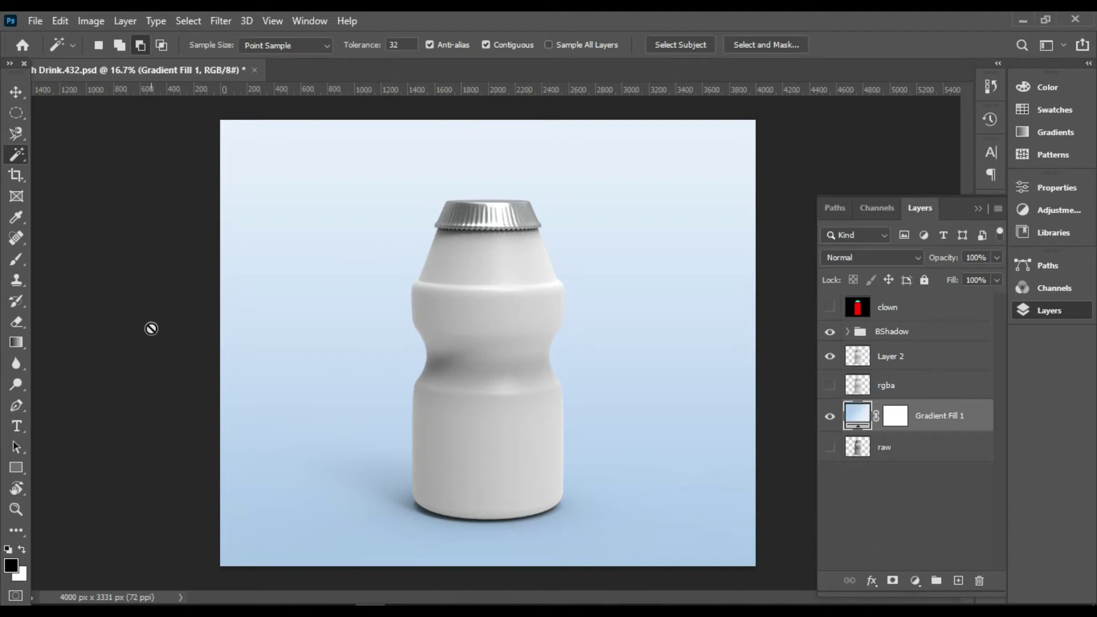
# - Place vertical guides at the bottle's sides and horizontal guides below the cap and at the base
pyautogui.click(9, 64)
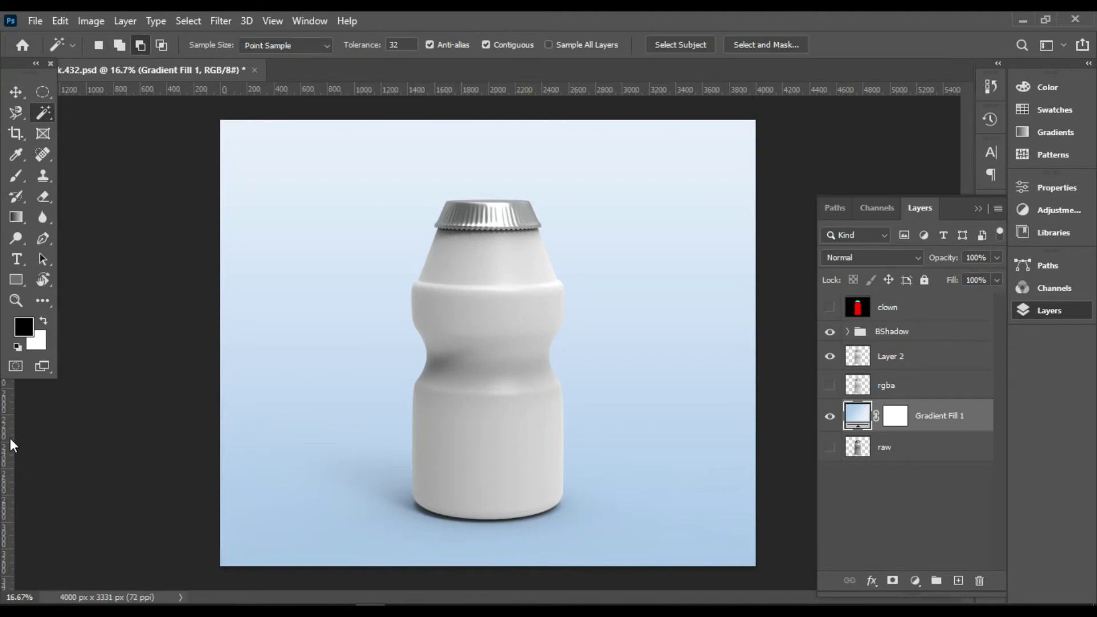
pyautogui.moveTo(8, 445); pyautogui.dragTo(410, 483)
pyautogui.moveTo(3, 472); pyautogui.dragTo(564, 484)
pyautogui.moveTo(592, 88); pyautogui.dragTo(588, 232)
pyautogui.moveTo(649, 90); pyautogui.dragTo(617, 522)
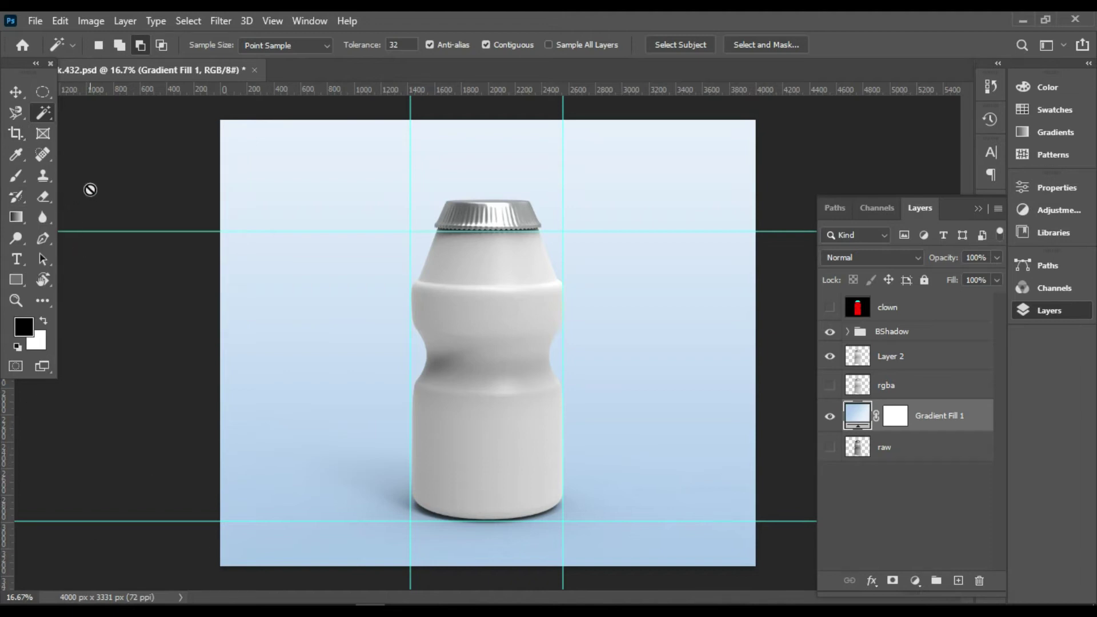
pyautogui.click(50, 301)
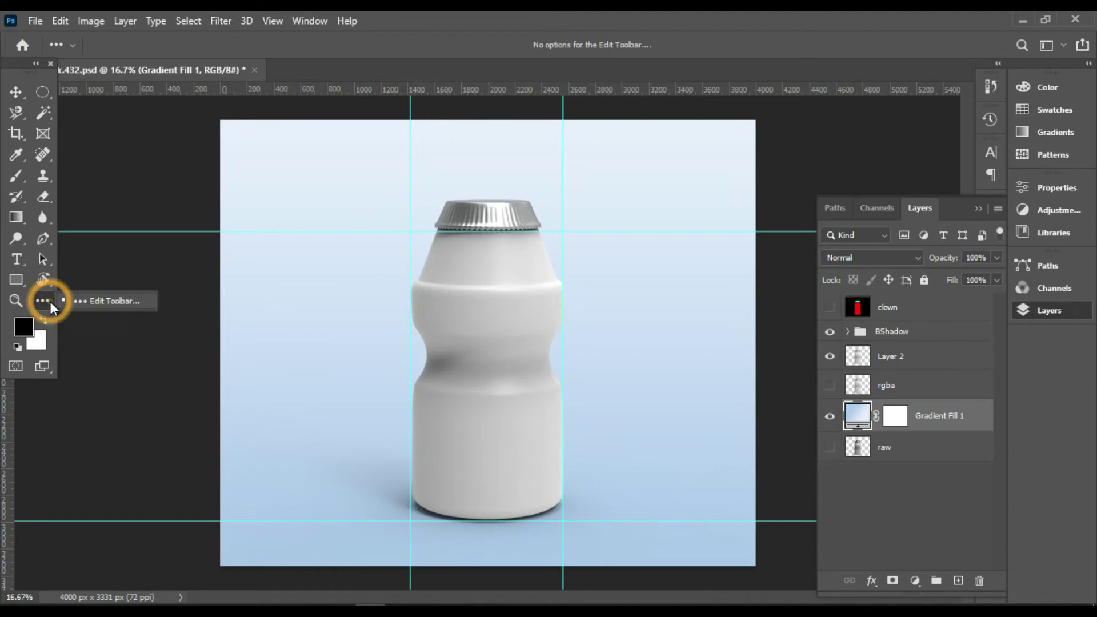
pyautogui.click(81, 379)
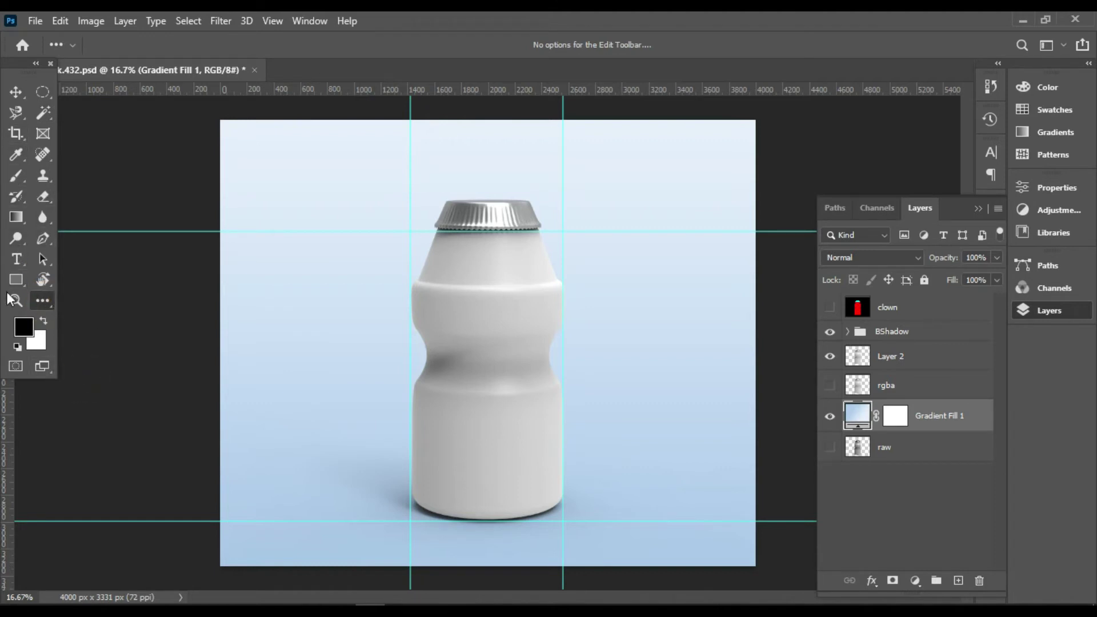
# - Draw a rectangle over the bottle body snapped to the four guides
pyautogui.click(19, 274)
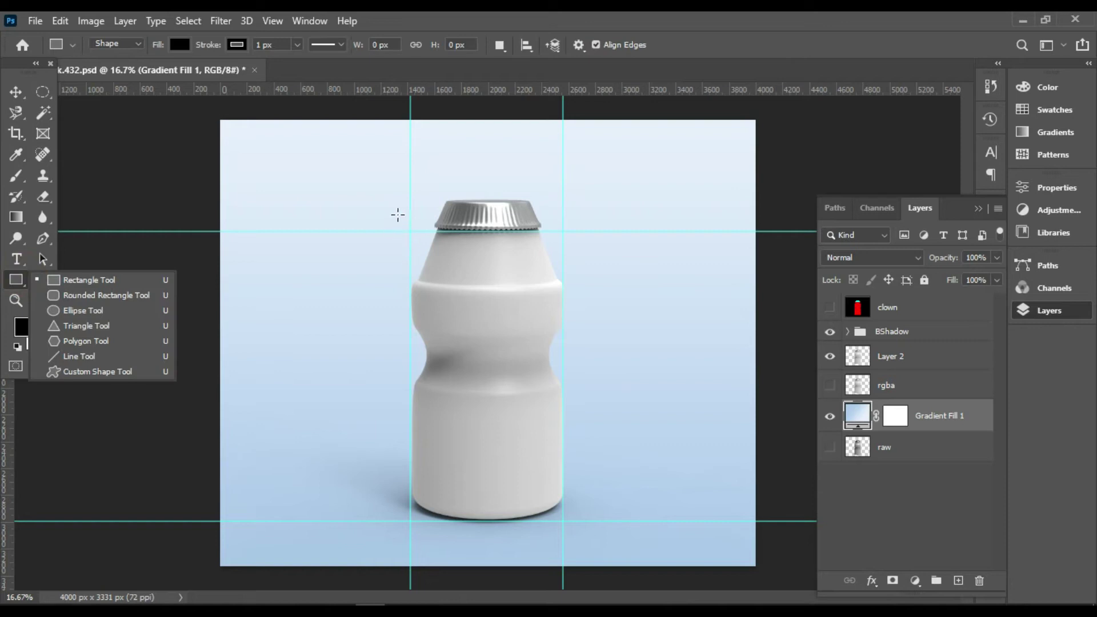
pyautogui.click(406, 223)
pyautogui.moveTo(404, 222); pyautogui.dragTo(570, 522)
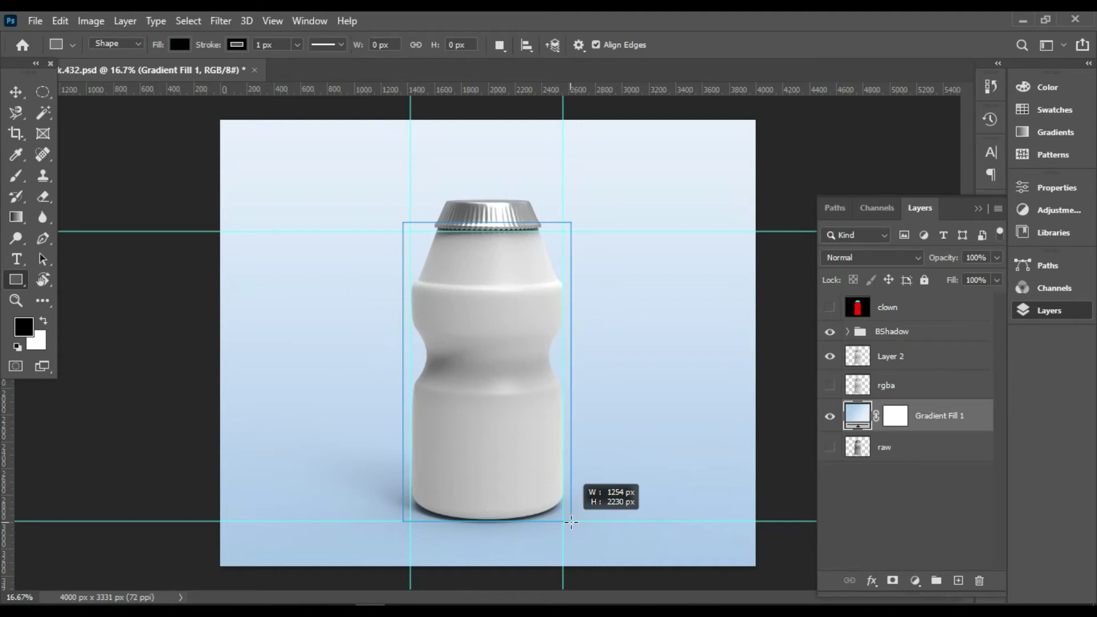
pyautogui.moveTo(569, 521); pyautogui.dragTo(567, 522)
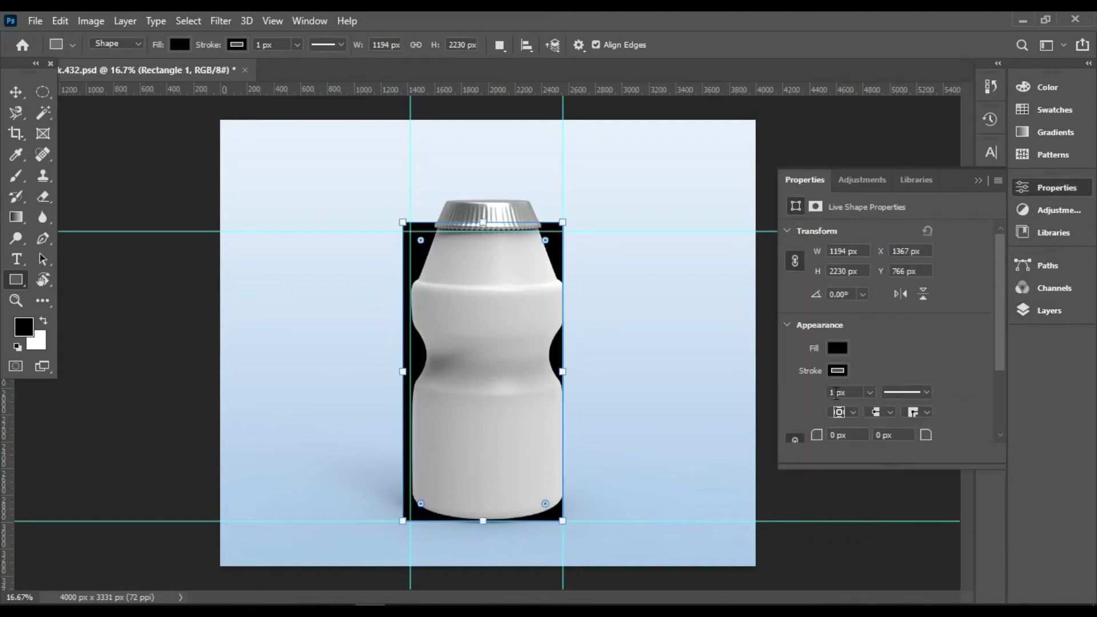
# - Give the rectangle no stroke and a crimson fill
pyautogui.click(837, 371)
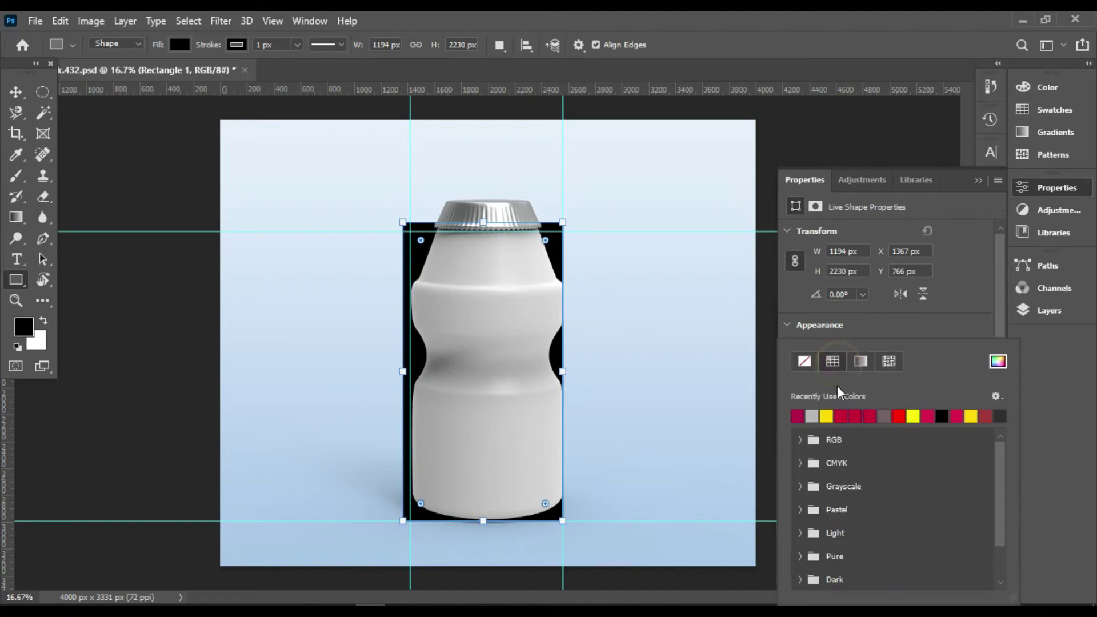
pyautogui.click(806, 362)
pyautogui.click(919, 329)
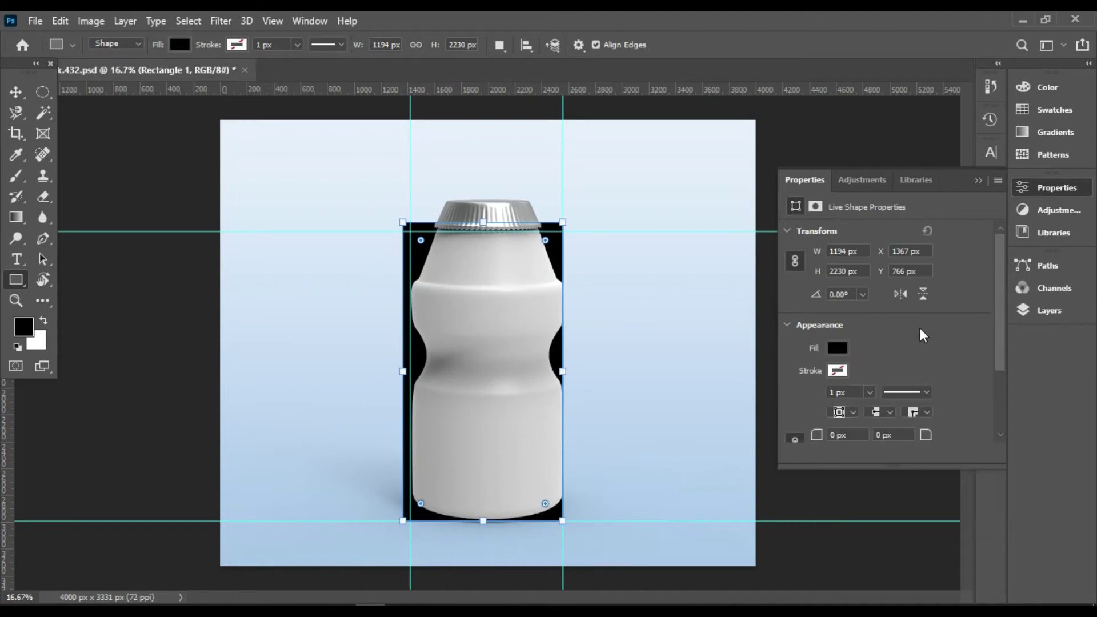
pyautogui.click(838, 350)
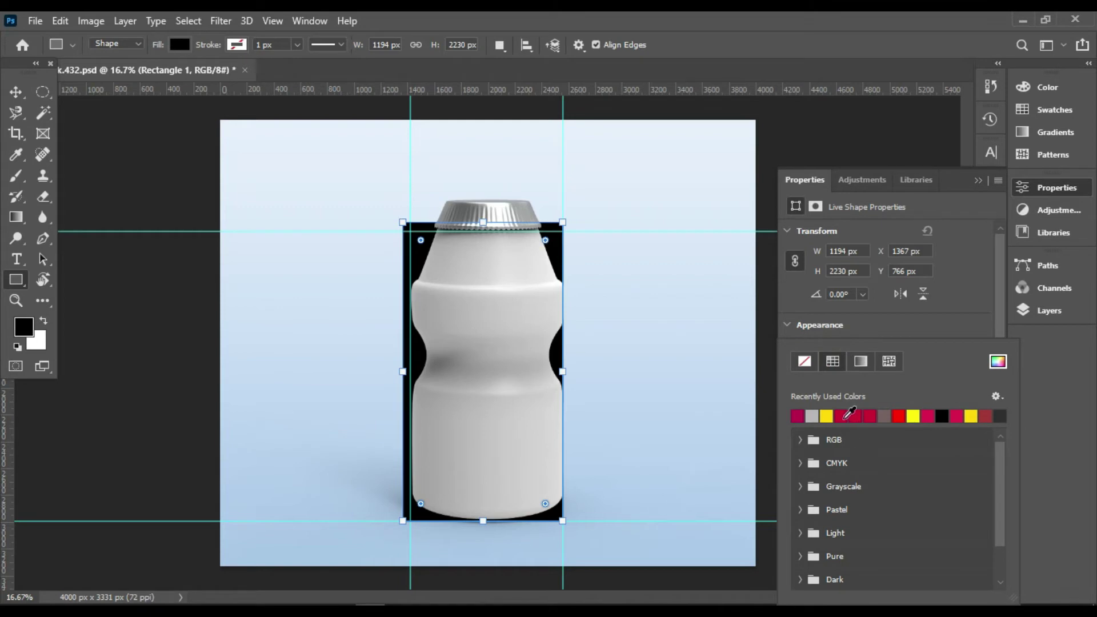
pyautogui.click(868, 416)
pyautogui.click(926, 343)
pyautogui.click(970, 282)
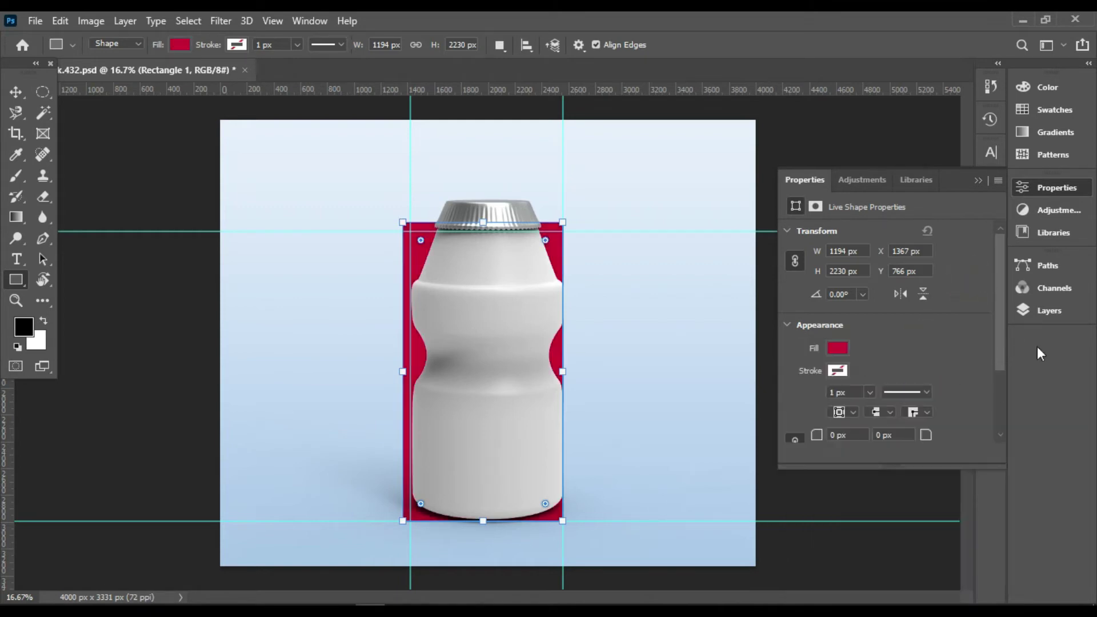
# - Adjust the rectangle's left and right edges to fit the guides
pyautogui.moveTo(400, 376); pyautogui.dragTo(410, 375)
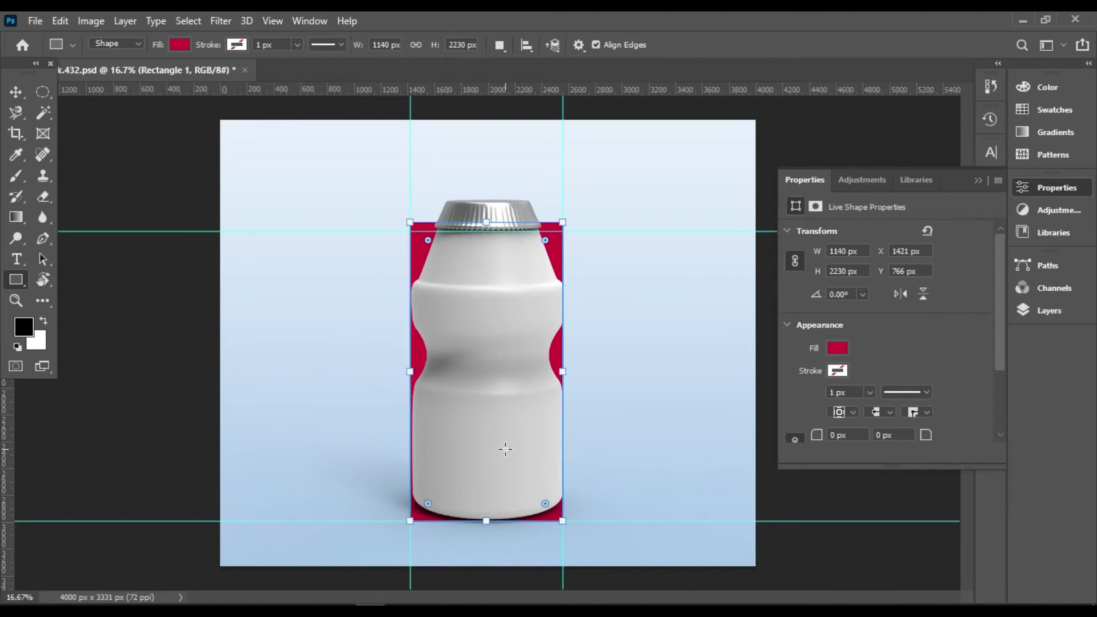
pyautogui.moveTo(411, 372); pyautogui.dragTo(403, 372)
pyautogui.moveTo(564, 375); pyautogui.dragTo(580, 374)
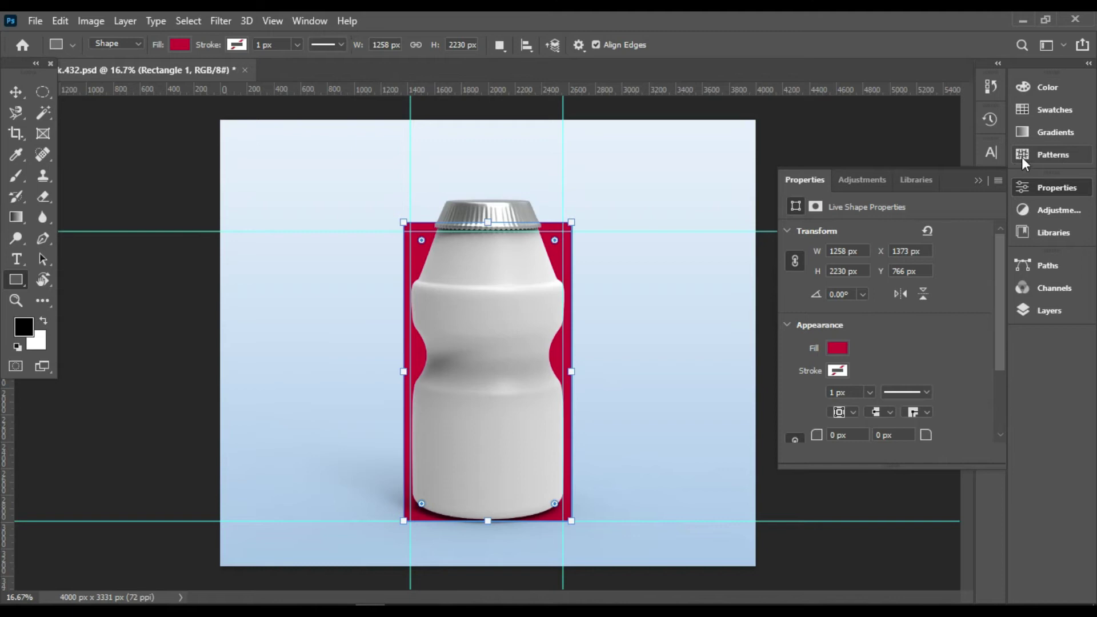
pyautogui.click(978, 180)
pyautogui.click(1043, 310)
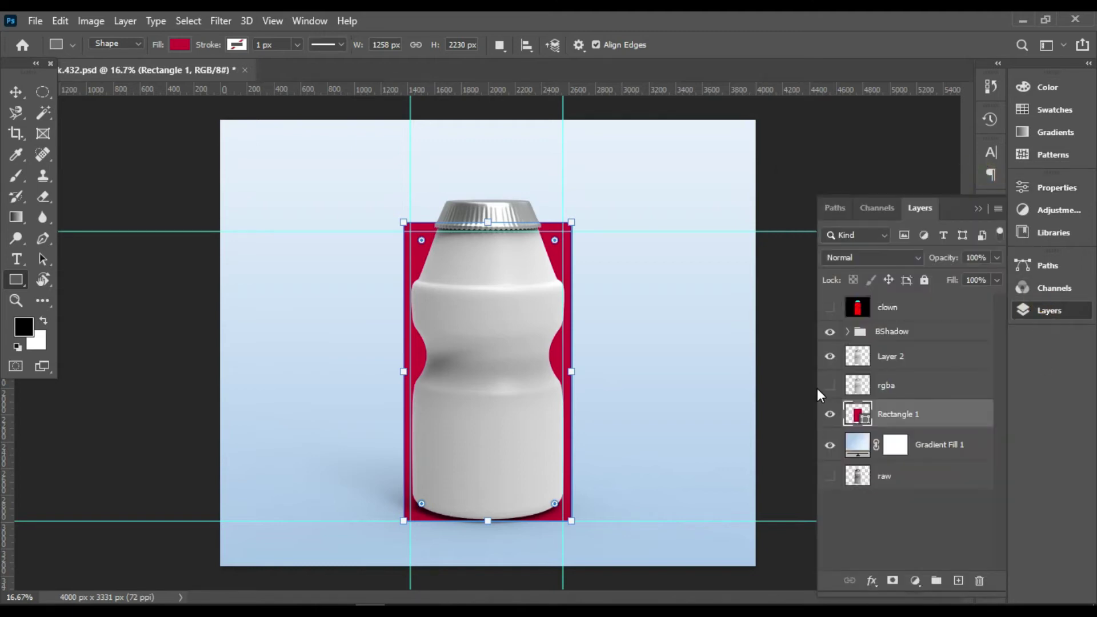
# - Move Rectangle 1 above Layer 2, hide BShadow, and drop its opacity to 35%
pyautogui.moveTo(858, 415); pyautogui.dragTo(858, 349)
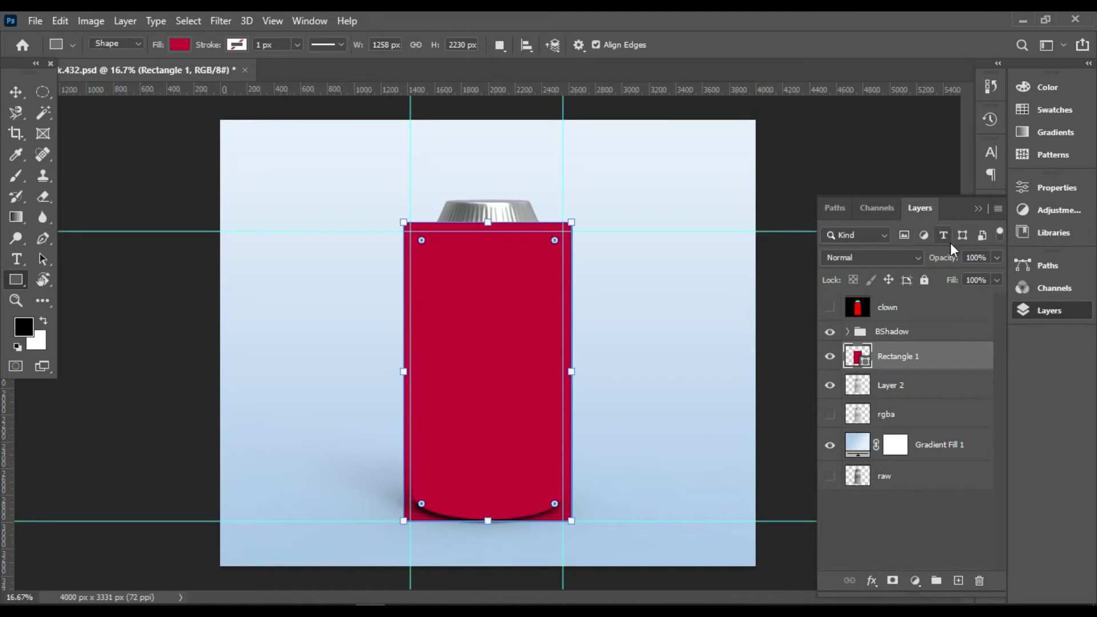
pyautogui.click(832, 333)
pyautogui.click(994, 258)
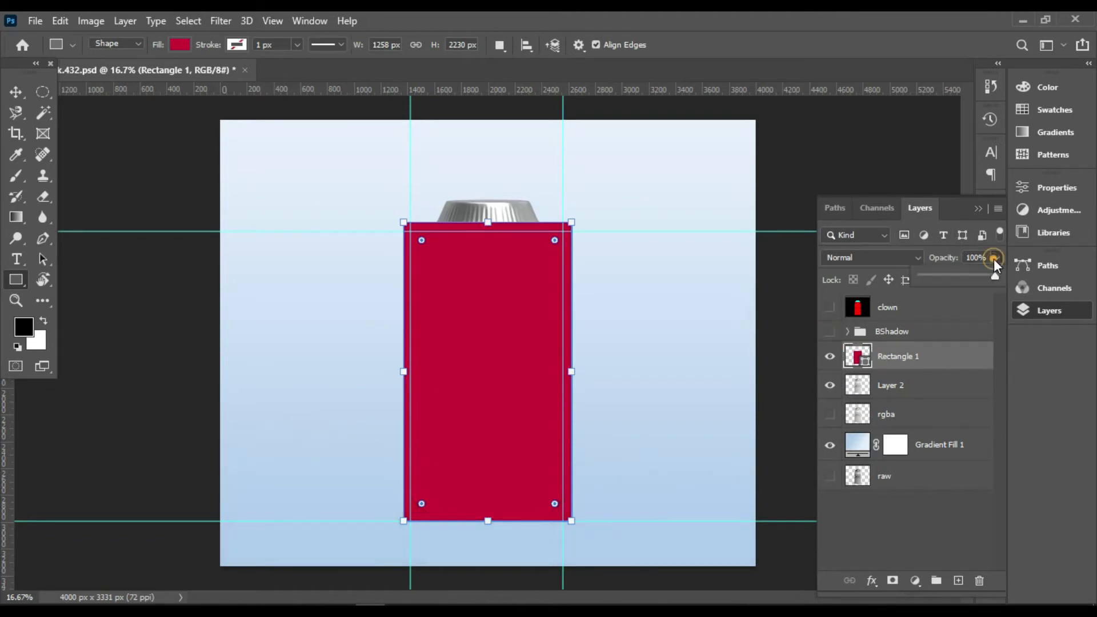
pyautogui.moveTo(948, 279); pyautogui.dragTo(947, 279)
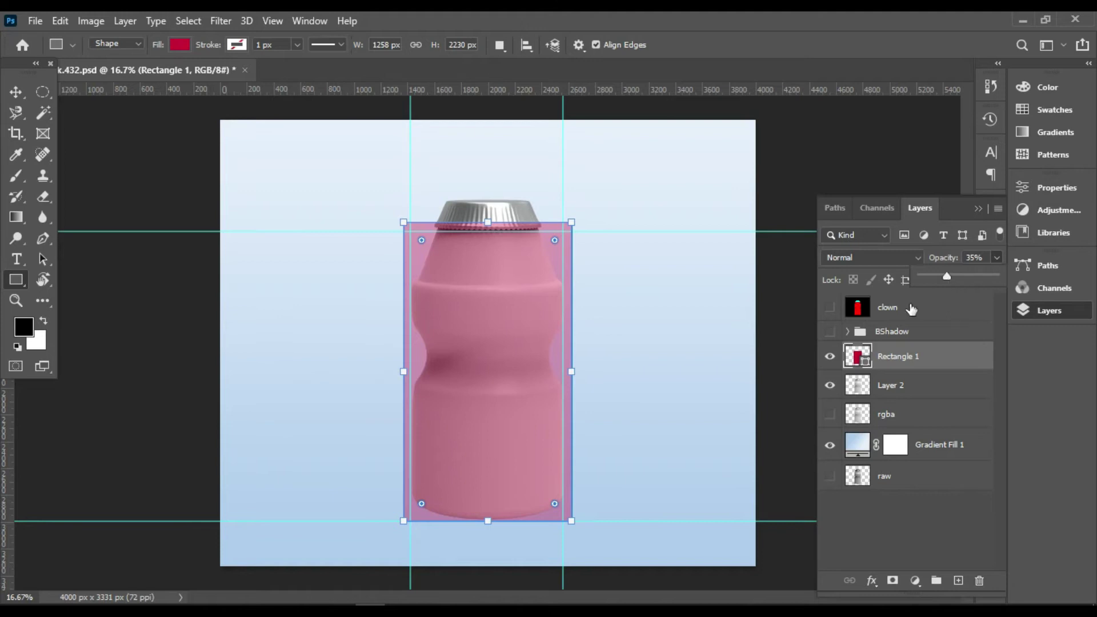
# - Convert Rectangle 1 to a smart object at 100% opacity, then set it to 26%
pyautogui.rightClick(487, 299)
pyautogui.click(999, 396)
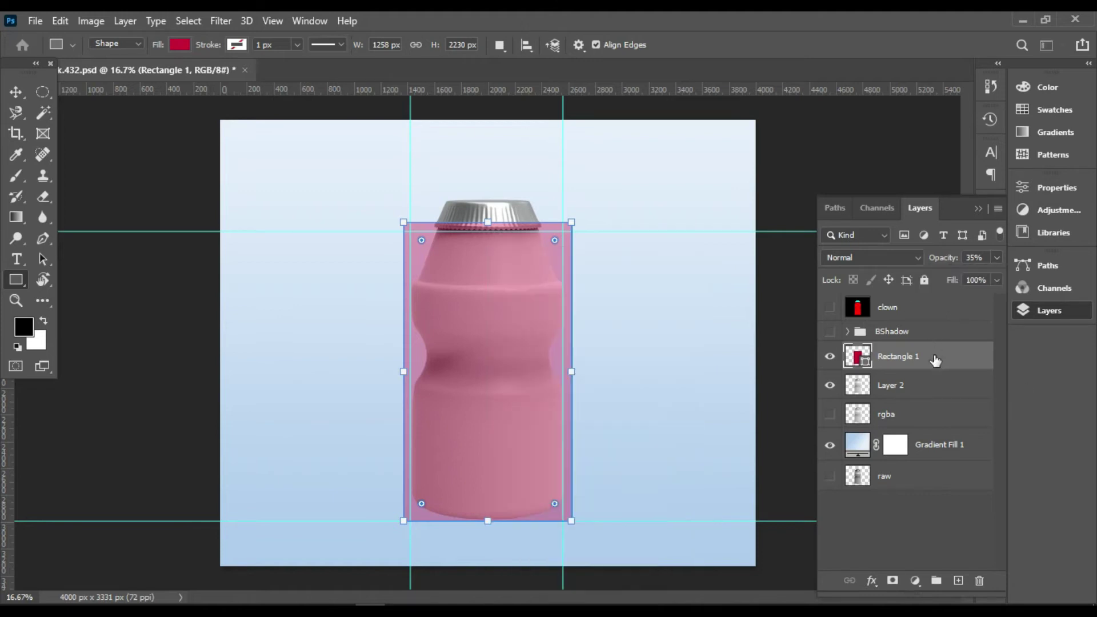
pyautogui.click(995, 257)
pyautogui.moveTo(947, 276); pyautogui.dragTo(997, 276)
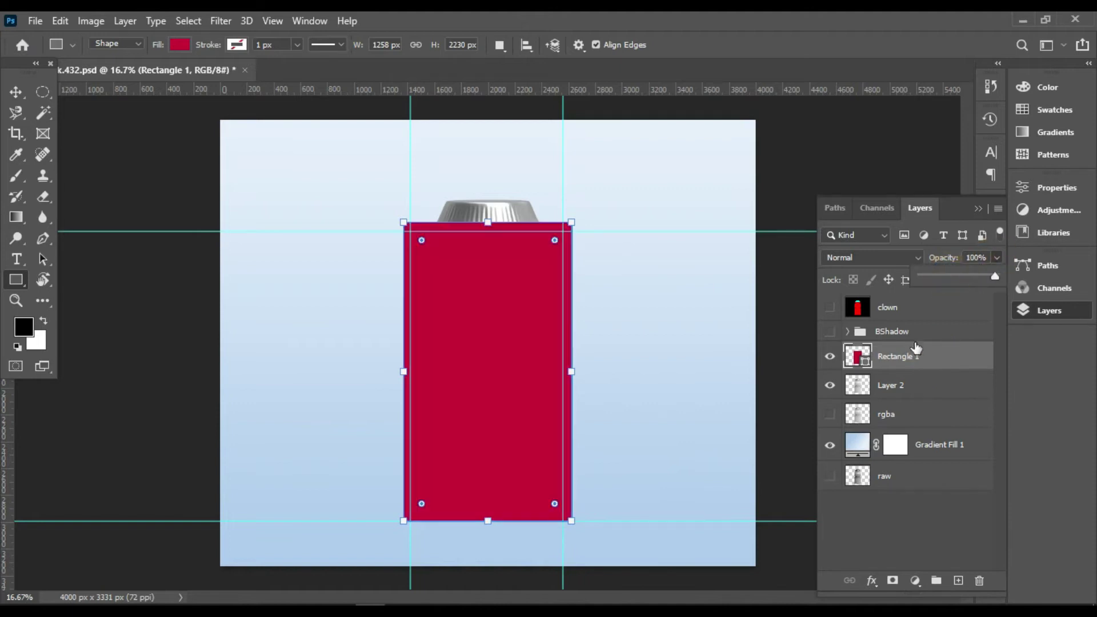
pyautogui.rightClick(934, 355)
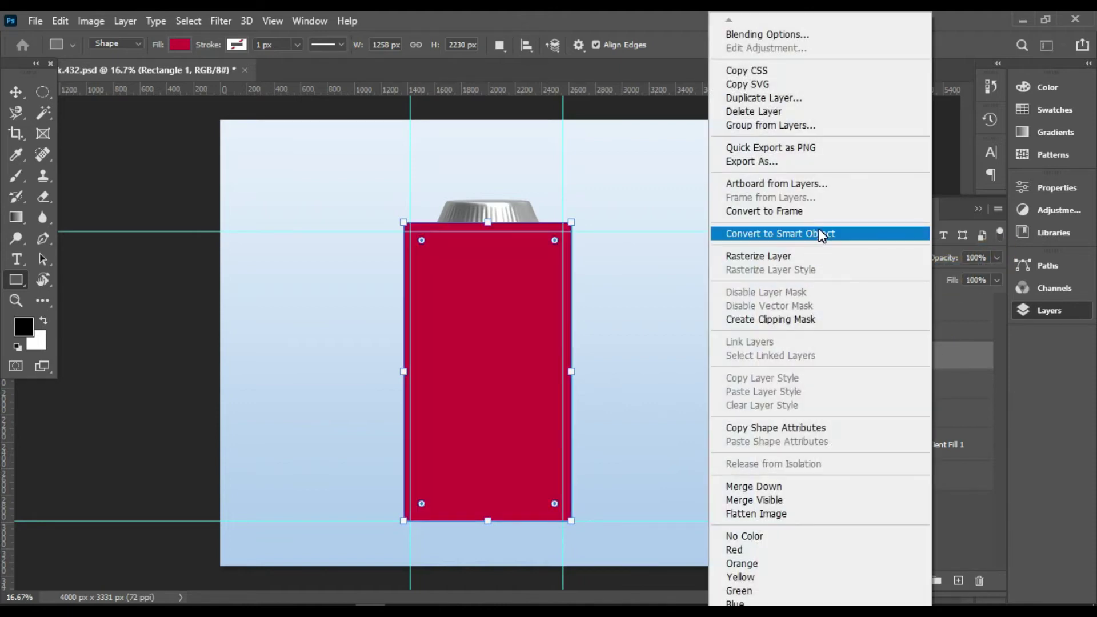
pyautogui.click(777, 233)
pyautogui.click(997, 258)
pyautogui.moveTo(997, 276); pyautogui.dragTo(942, 278)
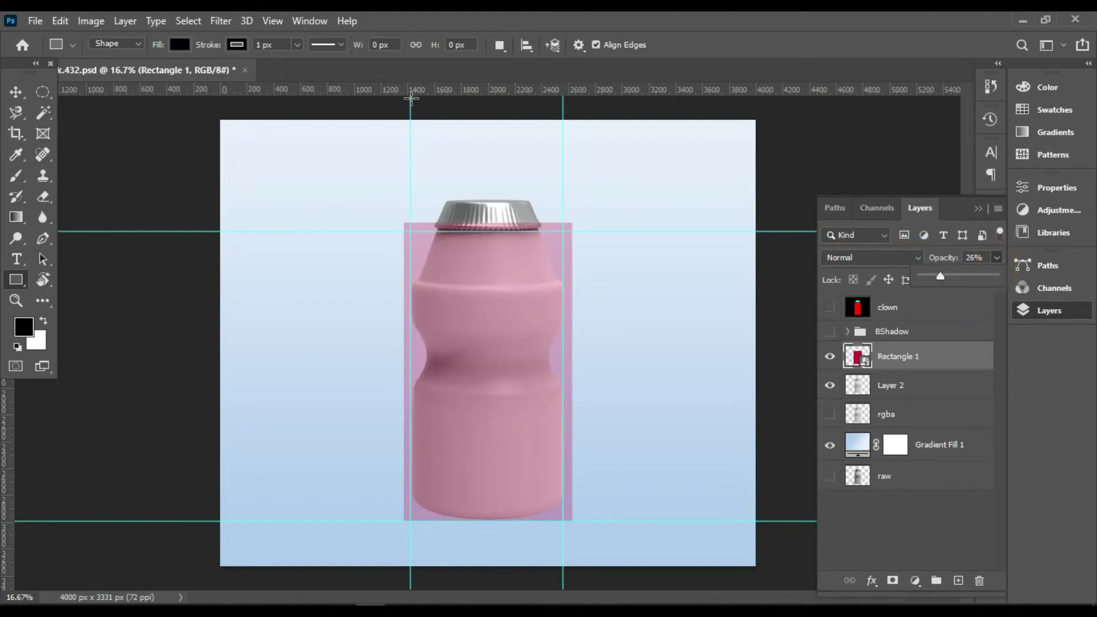
# - Clear all four guides with the Move tool
pyautogui.click(16, 91)
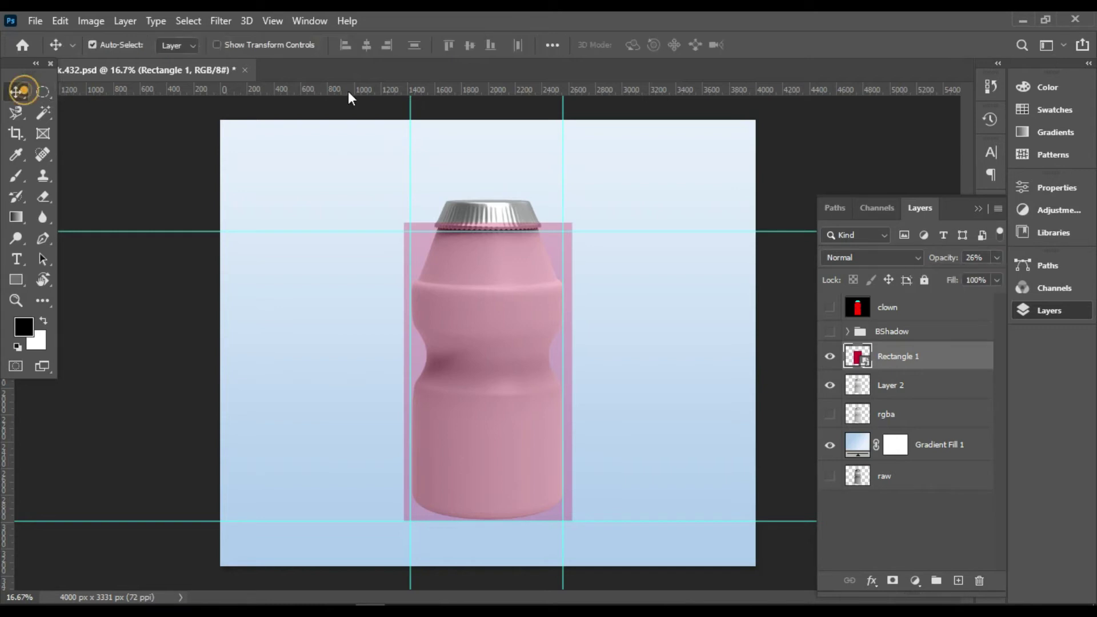
pyautogui.moveTo(411, 106); pyautogui.dragTo(411, 89)
pyautogui.moveTo(563, 115); pyautogui.dragTo(563, 90)
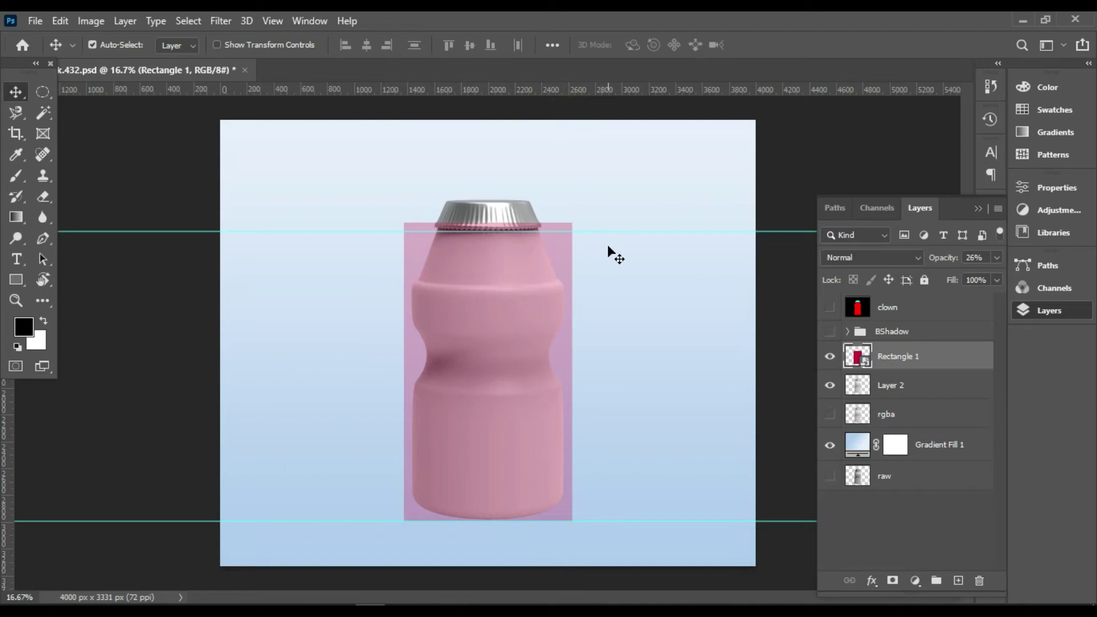
pyautogui.moveTo(616, 231); pyautogui.dragTo(616, 89)
pyautogui.moveTo(718, 520); pyautogui.dragTo(704, 19)
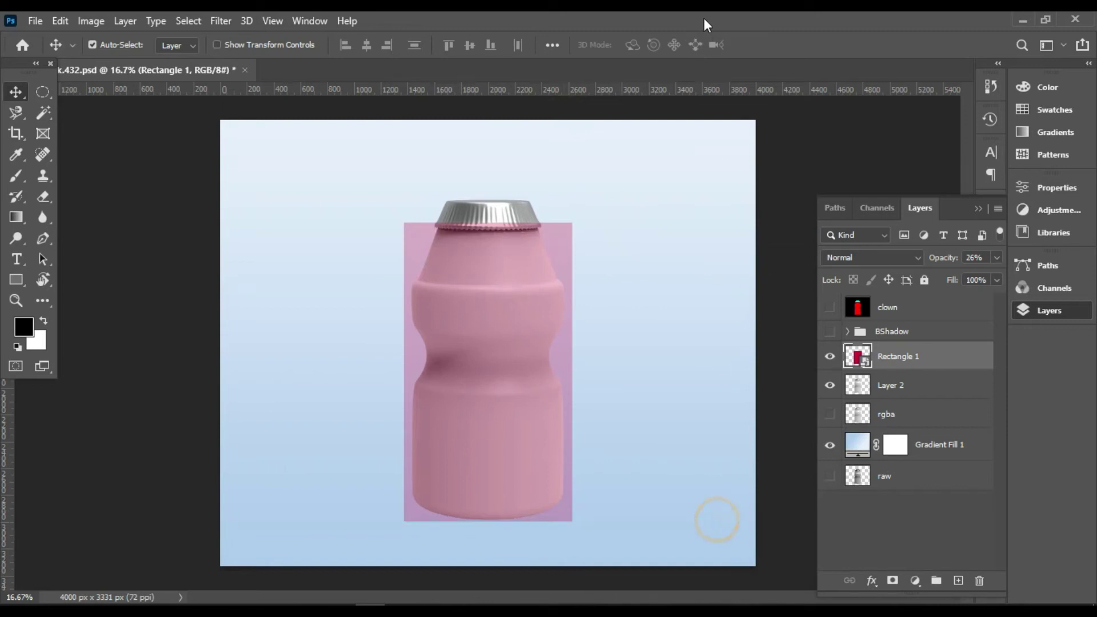
# - Start warping the rectangle with the Arch warp style
pyautogui.hotkey('ctrl', 't')
pyautogui.rightClick(523, 275)
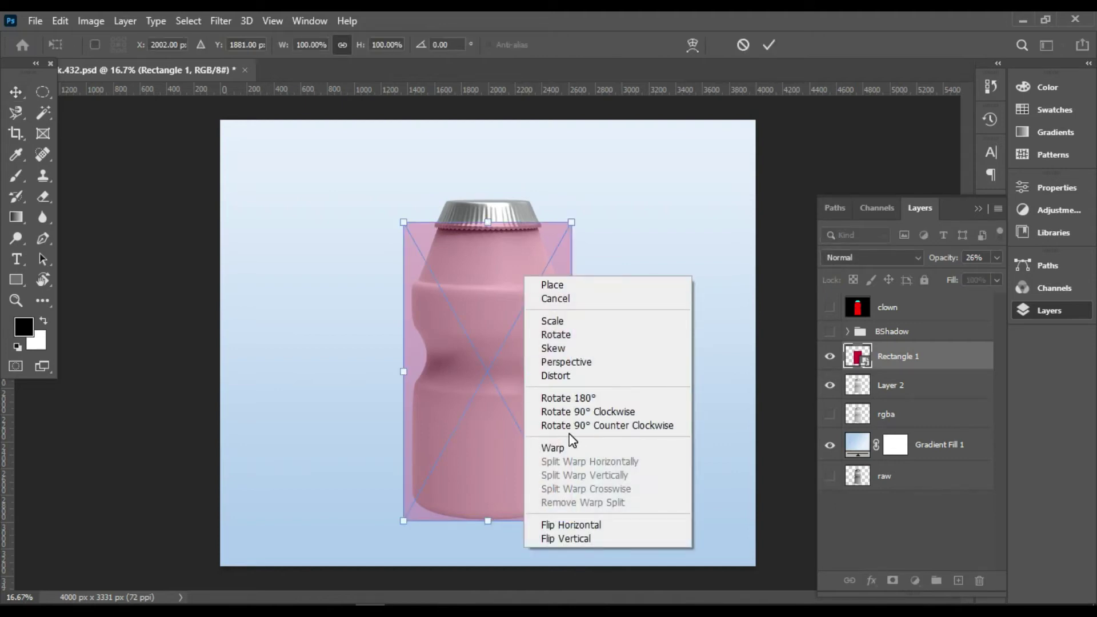
pyautogui.click(572, 449)
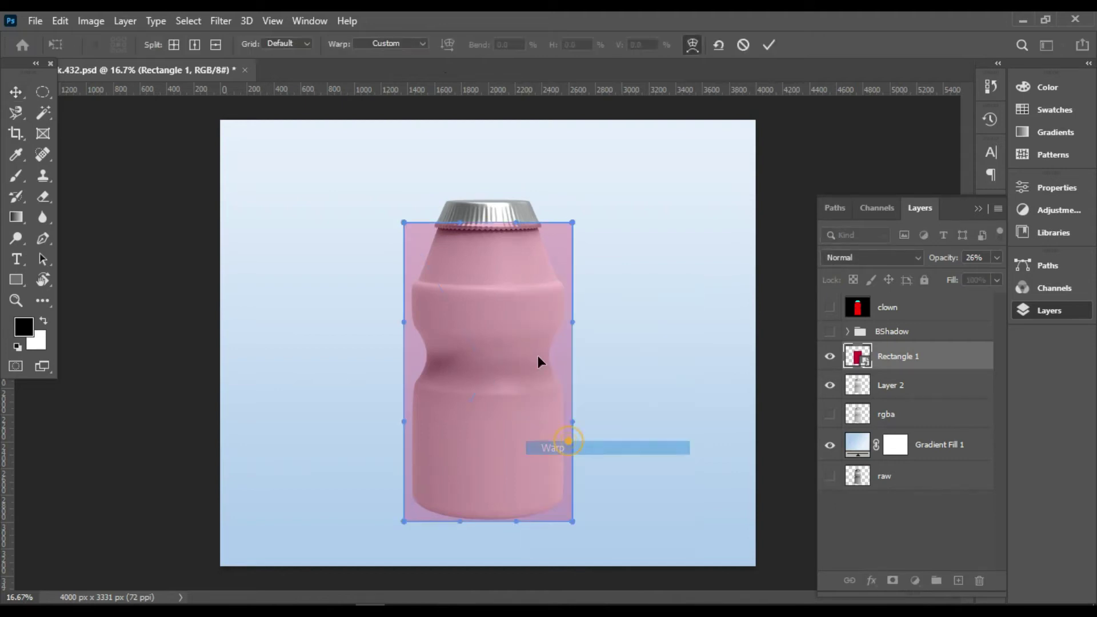
pyautogui.click(420, 43)
pyautogui.click(402, 132)
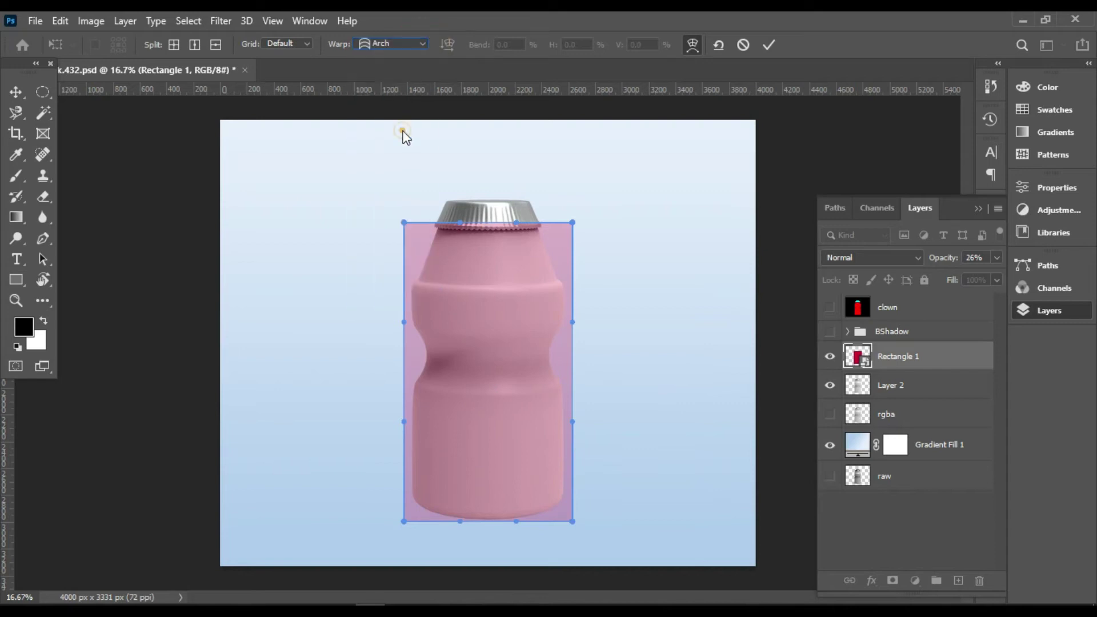
# - Bend the Arch warp to about -27.6% to follow the bottle and commit it
pyautogui.moveTo(487, 188); pyautogui.dragTo(488, 233)
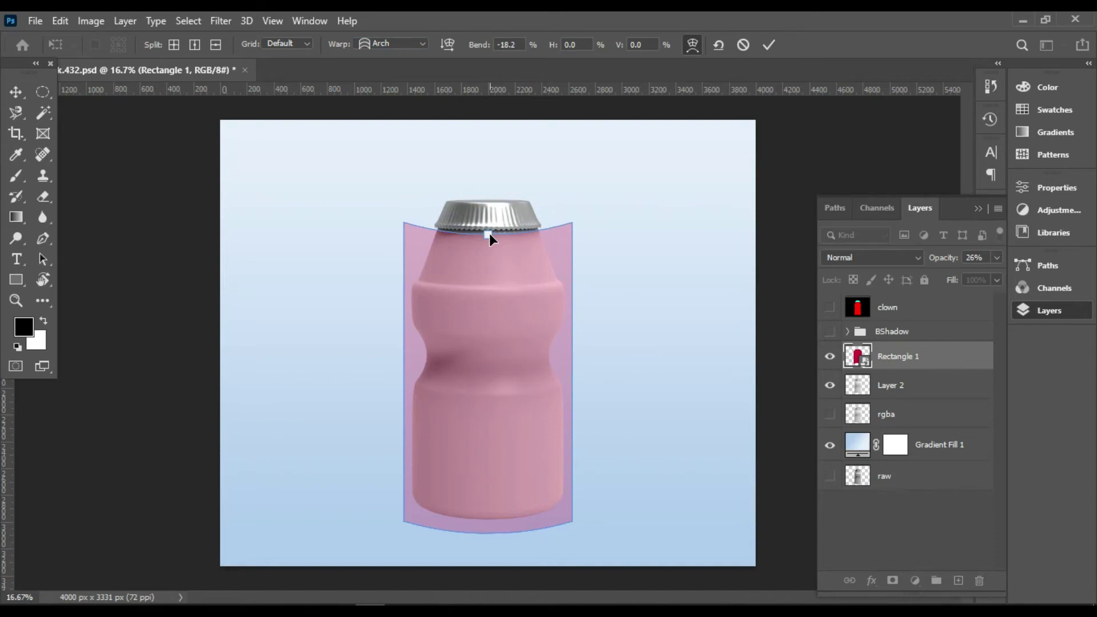
pyautogui.moveTo(492, 286); pyautogui.dragTo(491, 276)
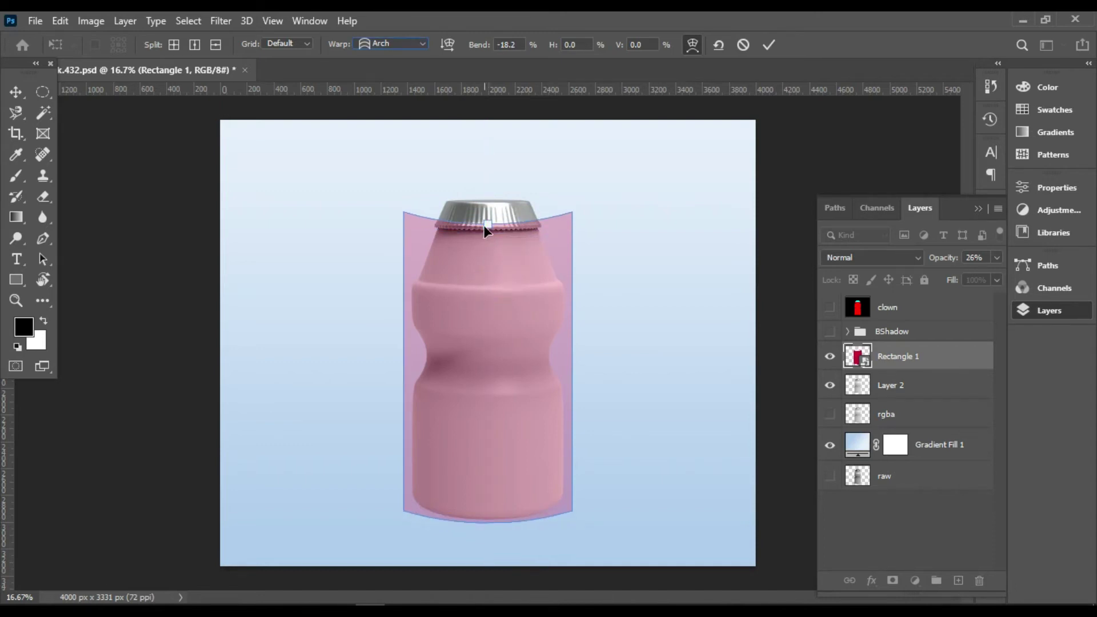
pyautogui.moveTo(488, 225); pyautogui.dragTo(489, 228)
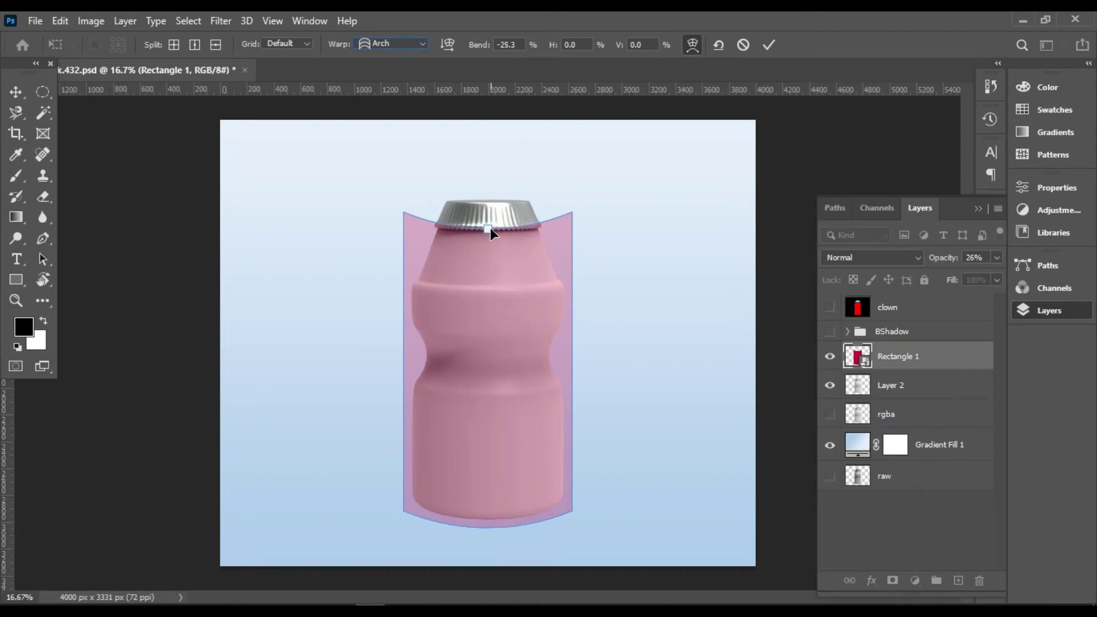
pyautogui.moveTo(498, 318); pyautogui.dragTo(499, 315)
pyautogui.press('Up')
pyautogui.press('Down')
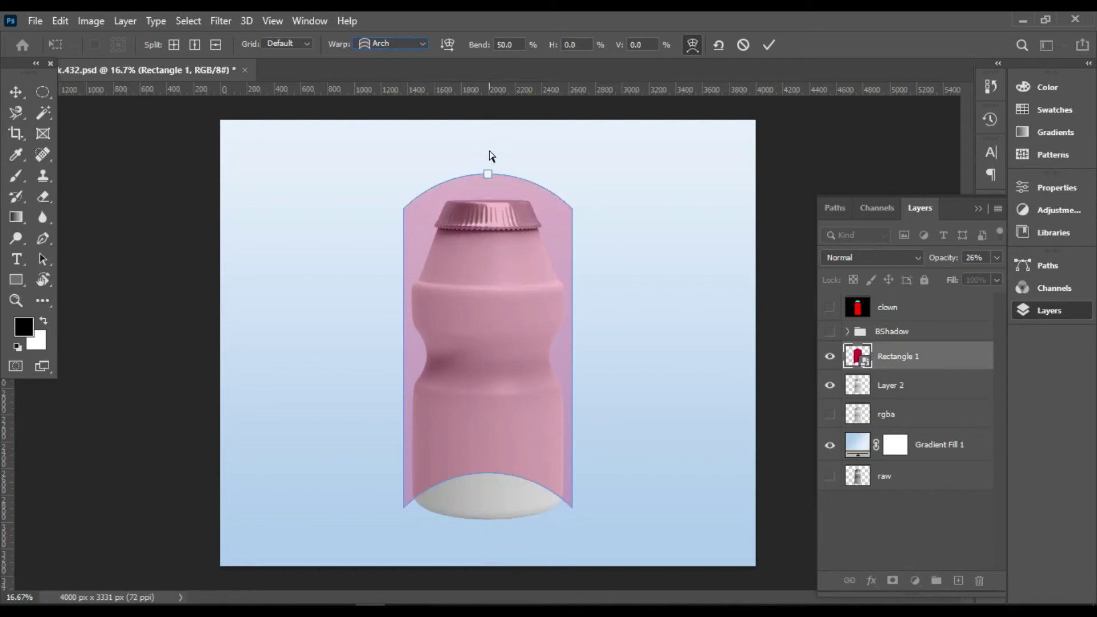
pyautogui.moveTo(488, 210); pyautogui.dragTo(490, 227)
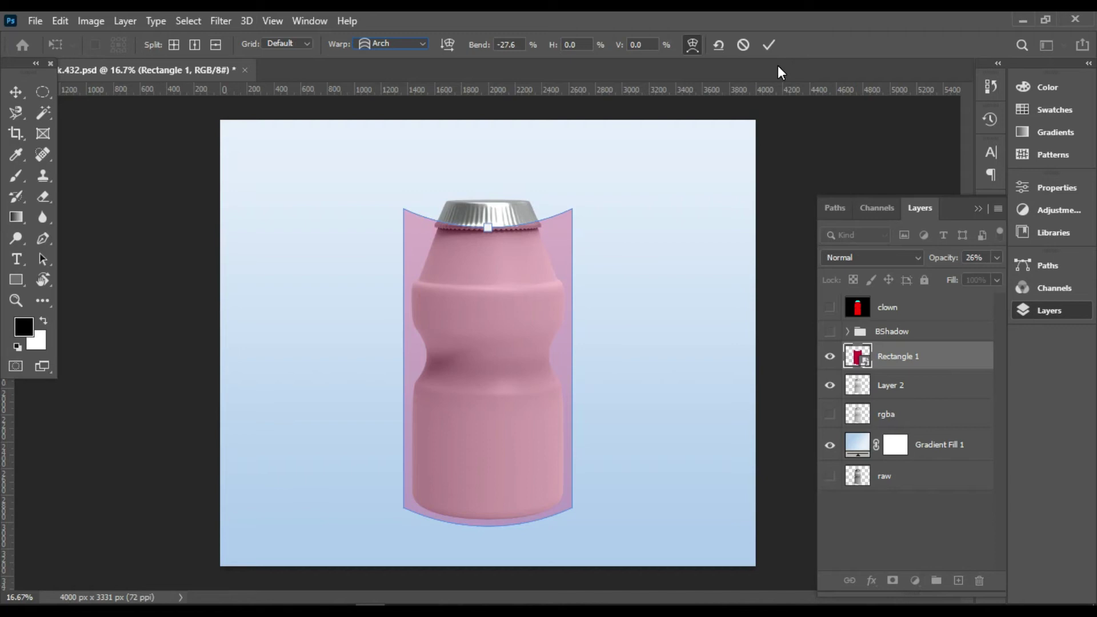
pyautogui.click(770, 46)
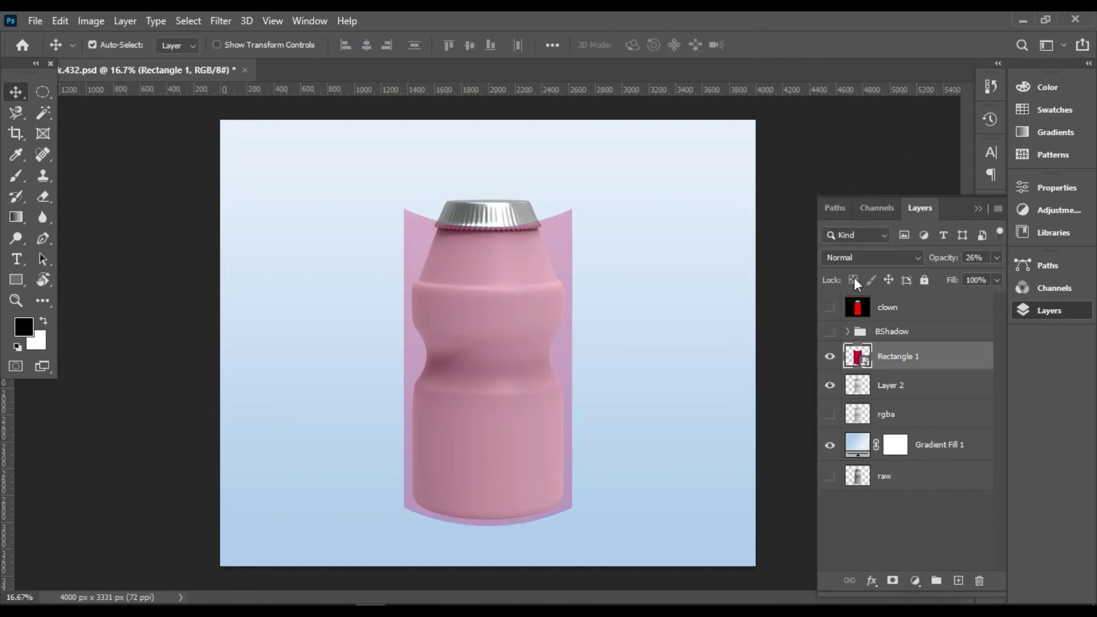
# - Restore Rectangle 1 to 100% opacity and show the clown colour layer
pyautogui.click(996, 257)
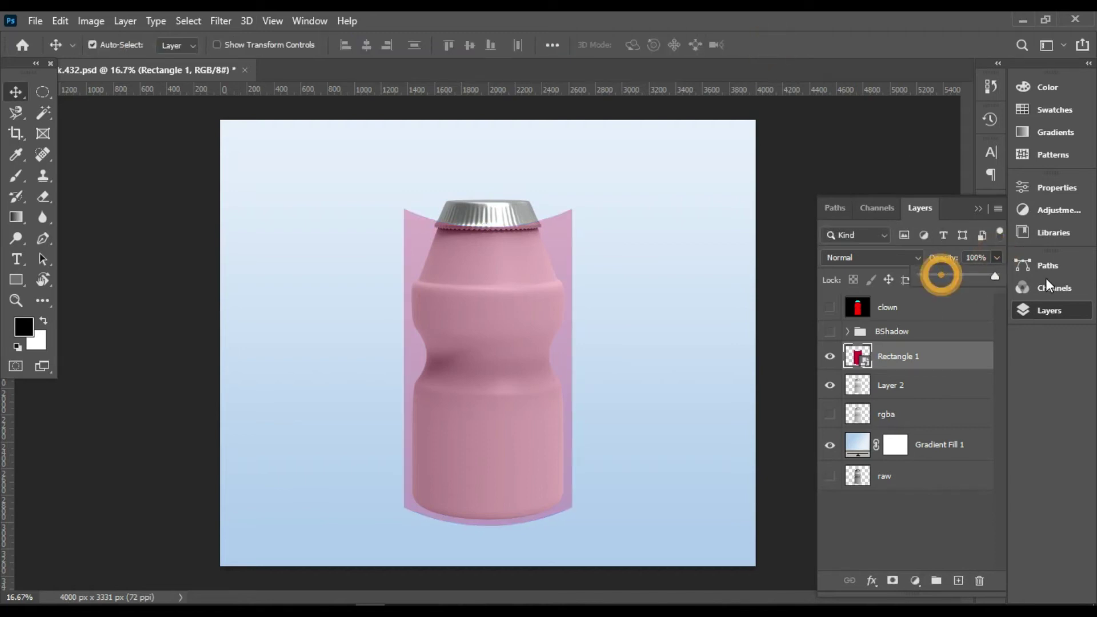
pyautogui.moveTo(942, 277); pyautogui.dragTo(994, 276)
pyautogui.click(831, 309)
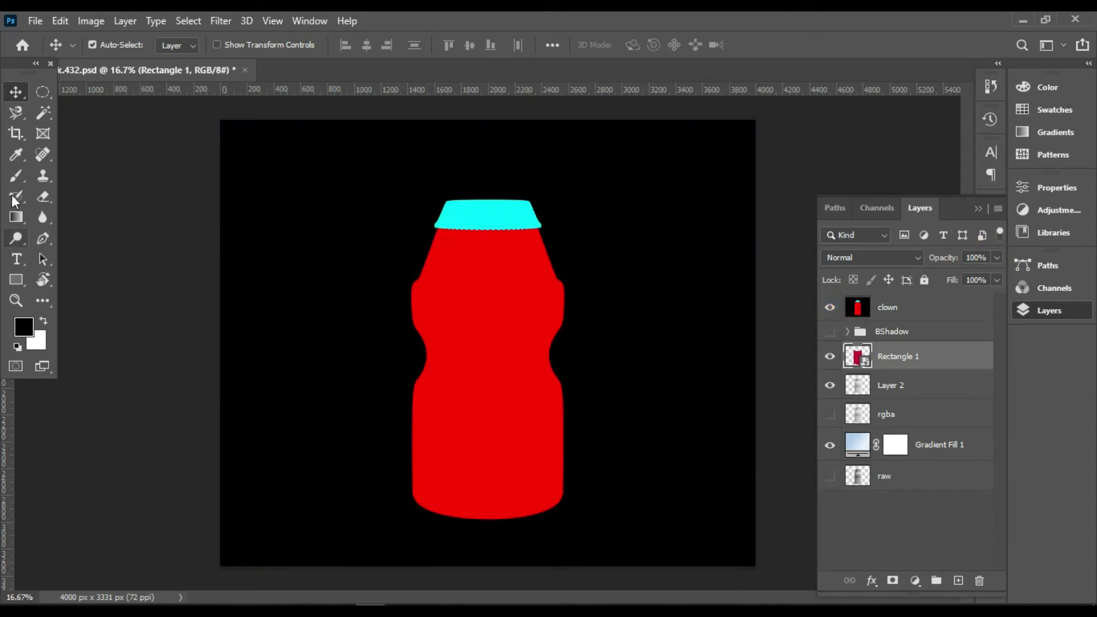
pyautogui.click(39, 112)
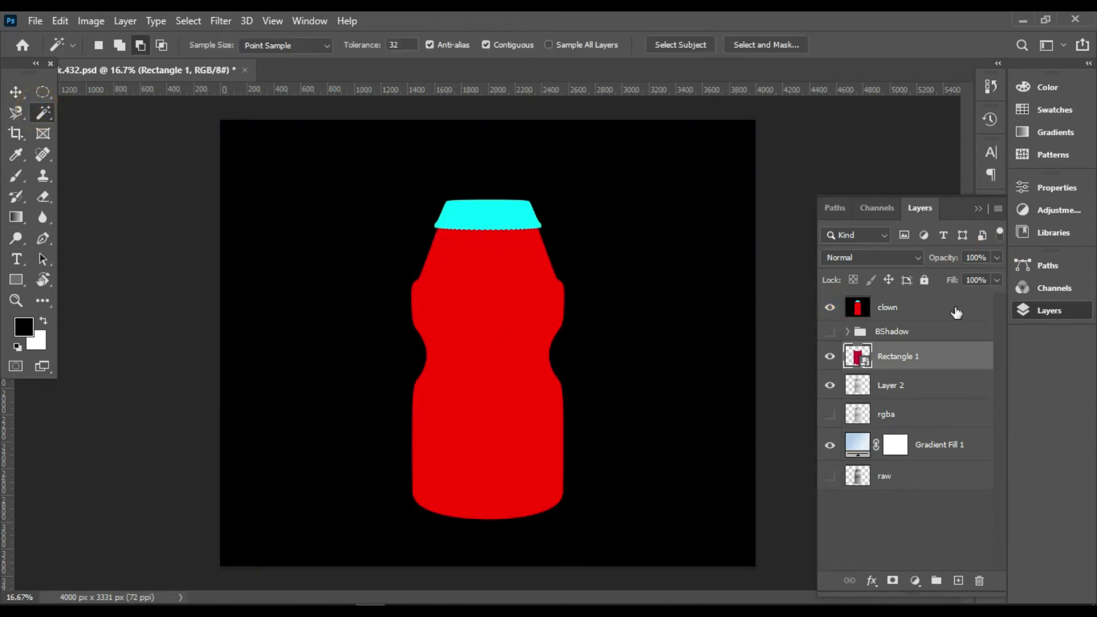
# - Magic-wand the red bottle on the clown layer and add it as Rectangle 1's layer mask
pyautogui.click(856, 309)
pyautogui.click(488, 345)
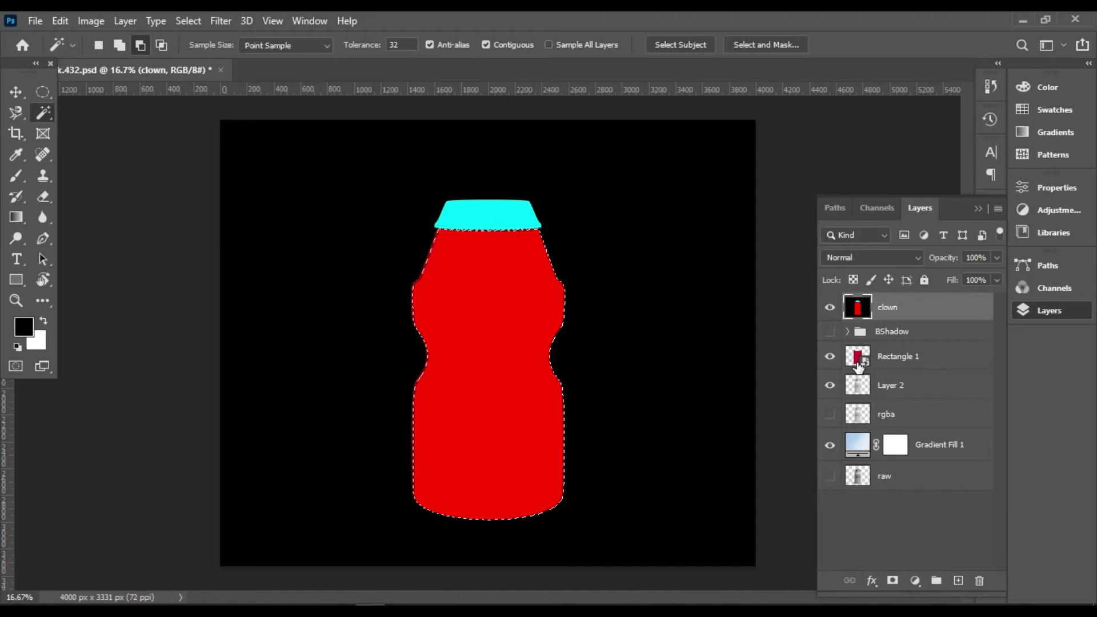
pyautogui.click(856, 359)
pyautogui.click(893, 580)
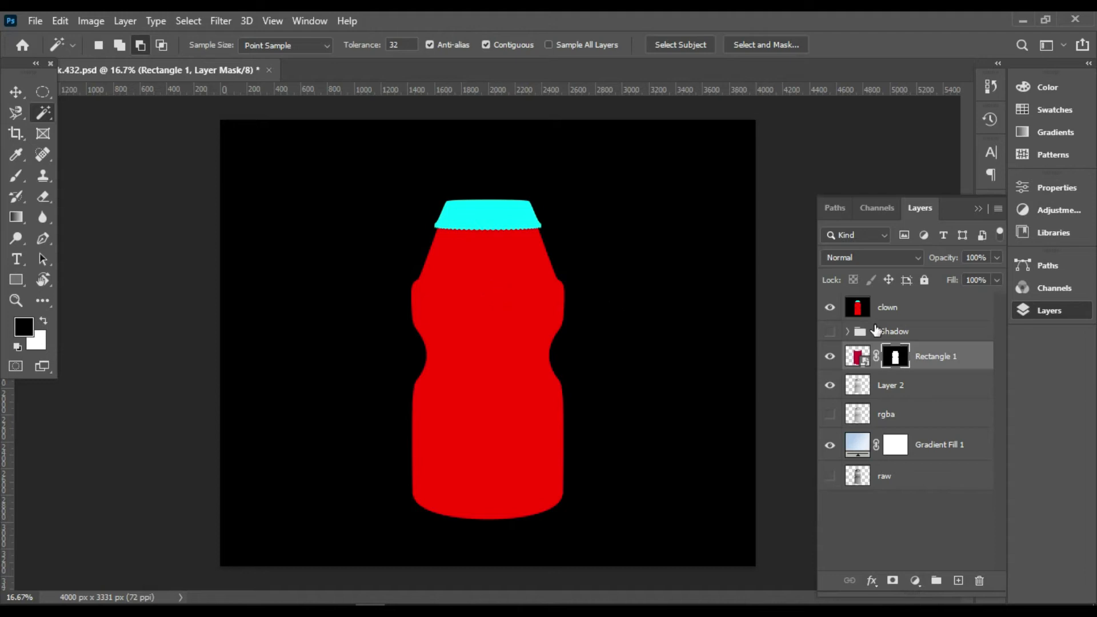
# - Rename the Rectangle 1 layer to 'Body'
pyautogui.doubleClick(934, 357)
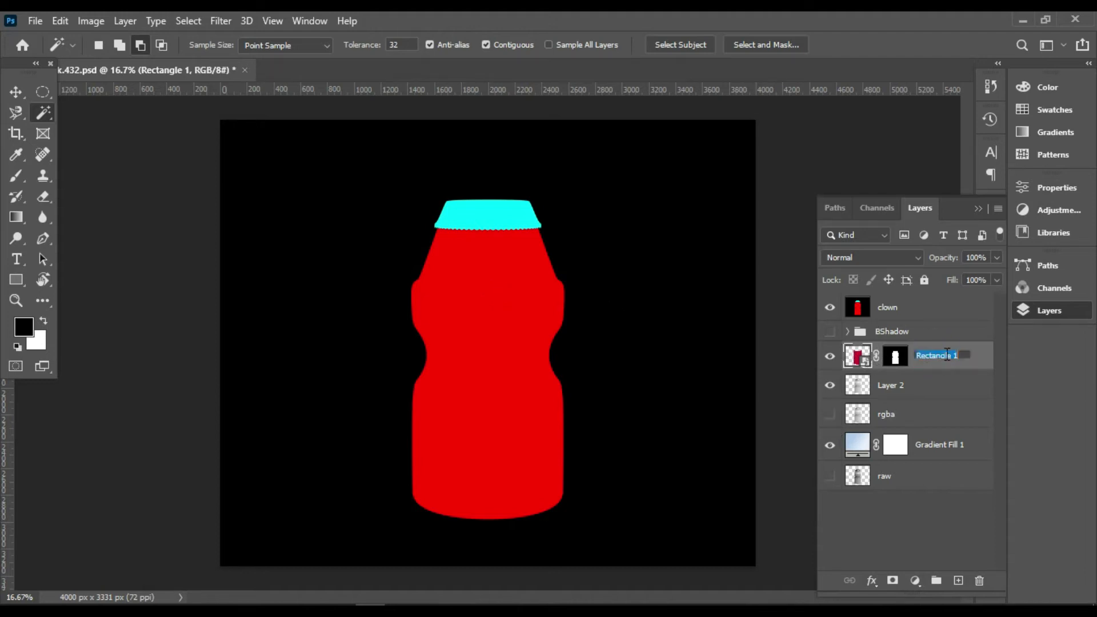
pyautogui.write('Bod')
pyautogui.write('y')
pyautogui.press('Return')
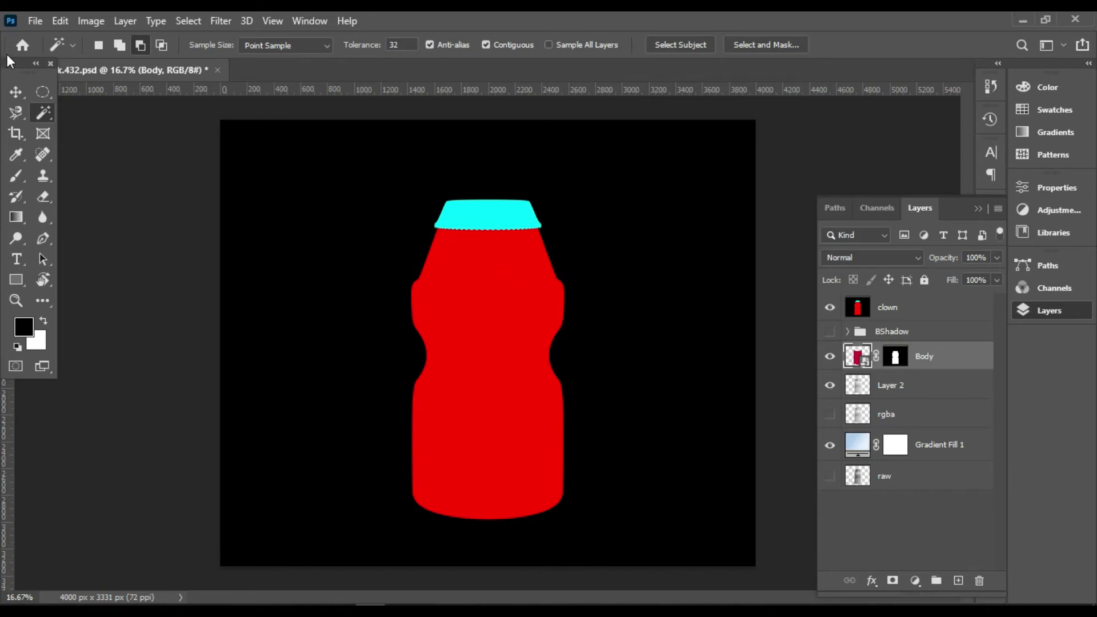
# - Hide the clown and Body layers and frame the cap with two horizontal and two vertical guides
pyautogui.click(829, 307)
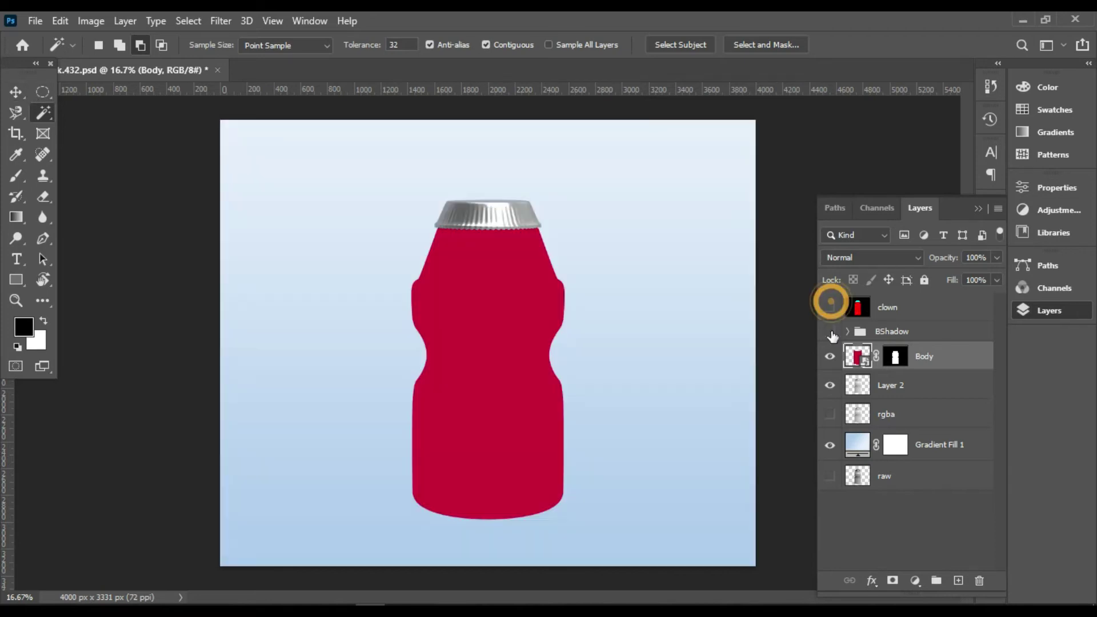
pyautogui.click(830, 356)
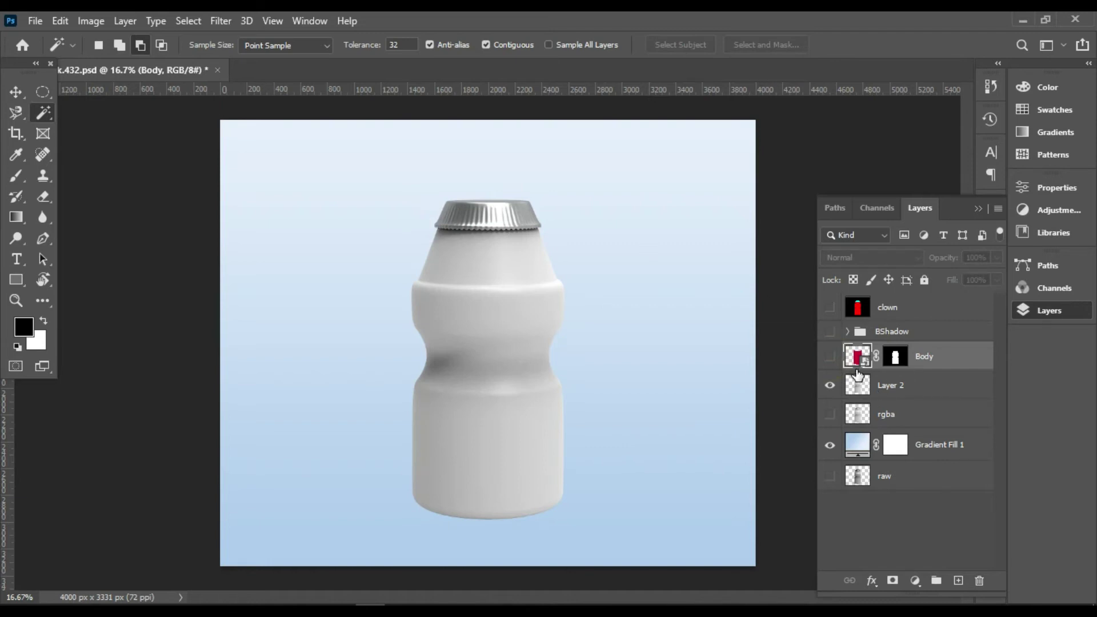
pyautogui.moveTo(491, 81); pyautogui.dragTo(489, 71)
pyautogui.moveTo(509, 87); pyautogui.dragTo(502, 200)
pyautogui.moveTo(7, 446)
pyautogui.mouseDown()
pyautogui.moveTo(420, 290)
pyautogui.moveTo(433, 238)
pyautogui.mouseUp()
pyautogui.moveTo(8, 472)
pyautogui.mouseDown()
pyautogui.moveTo(542, 357)
pyautogui.moveTo(556, 302)
pyautogui.moveTo(542, 296)
pyautogui.mouseUp()
pyautogui.moveTo(580, 91); pyautogui.dragTo(550, 231)
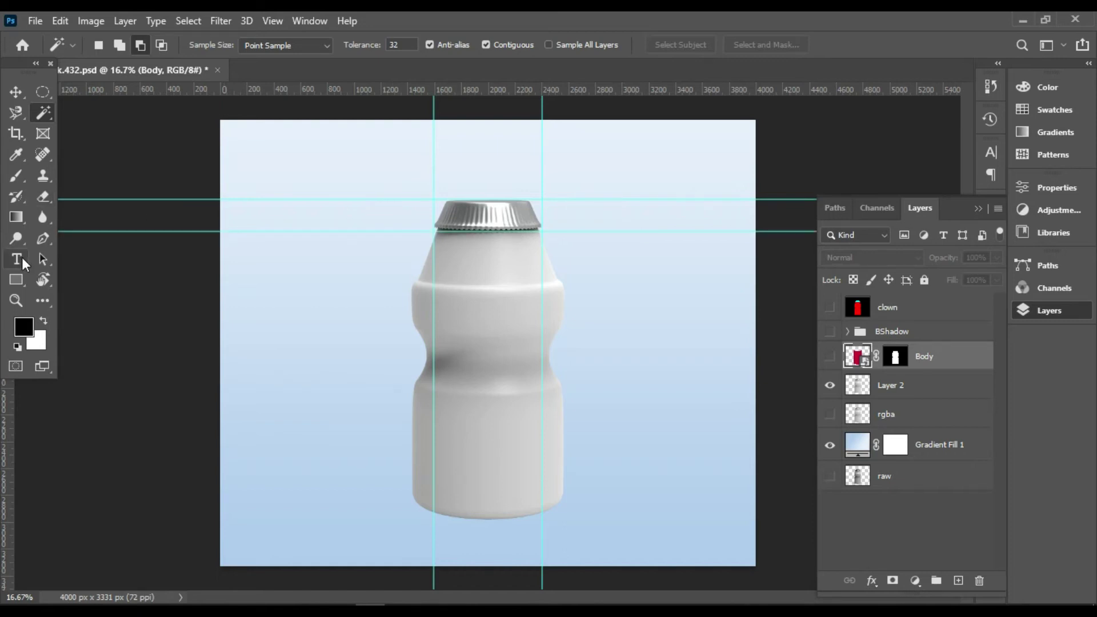
# - Draw a rectangle over the bottle cap and fit its left, top and bottom edges to the cap
pyautogui.click(15, 279)
pyautogui.moveTo(420, 200); pyautogui.dragTo(549, 229)
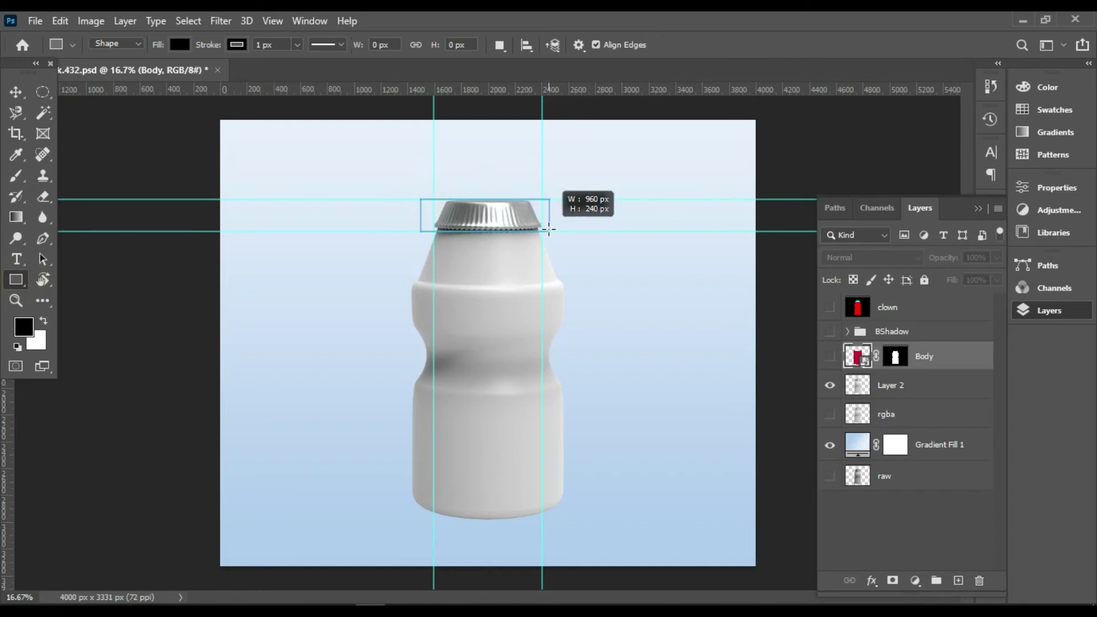
pyautogui.moveTo(549, 230); pyautogui.dragTo(550, 231)
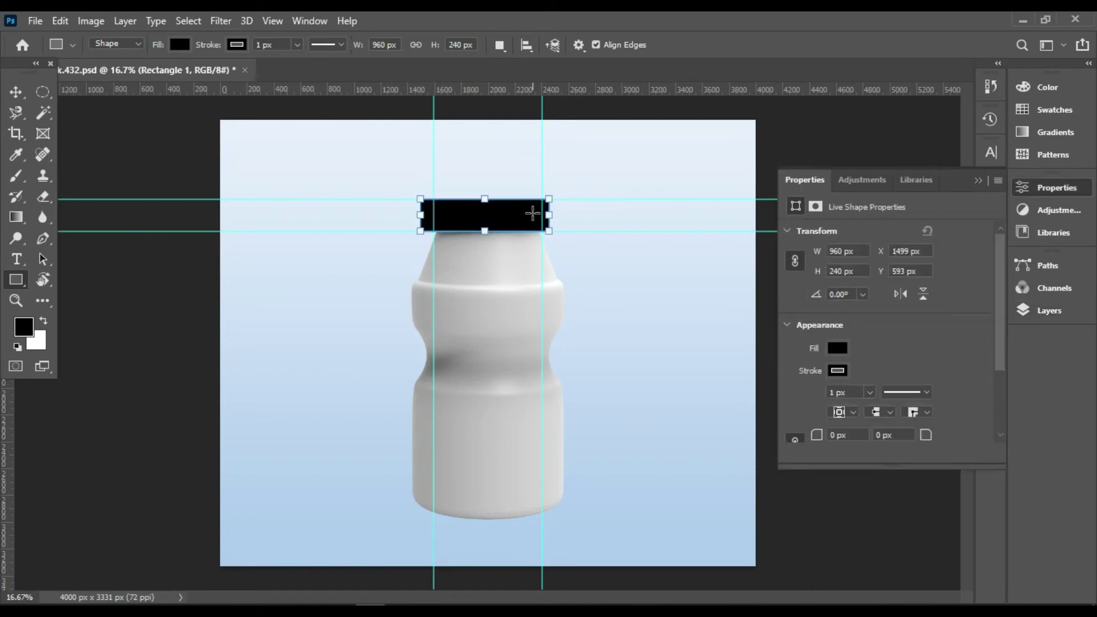
pyautogui.hotkey('ctrl', '+')
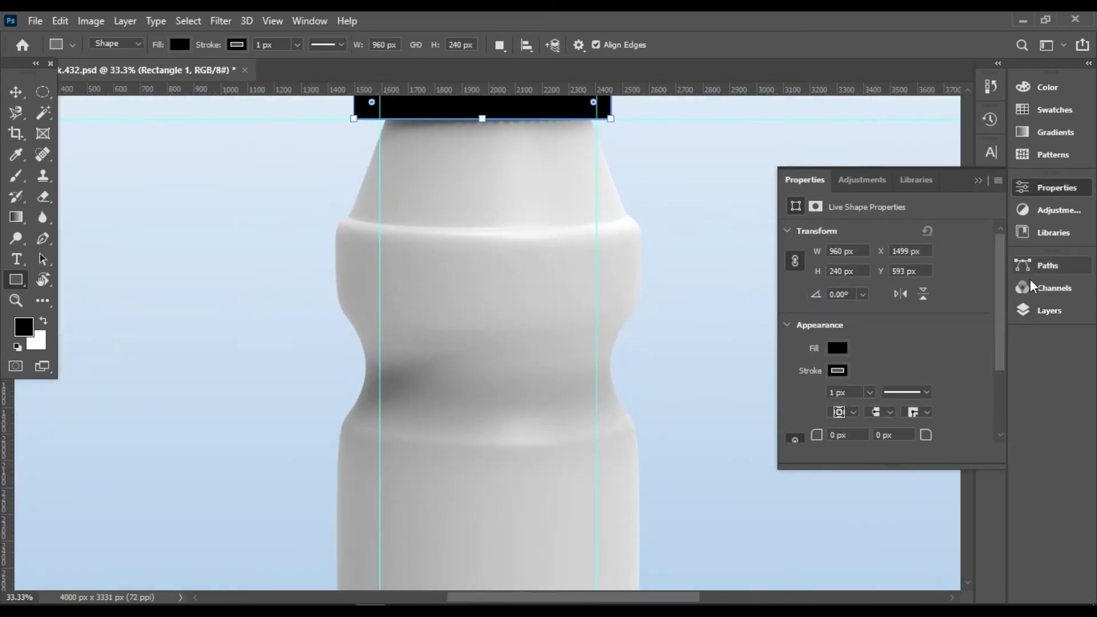
pyautogui.scroll(1, 641, 179)
pyautogui.scroll(1, 612, 166)
pyautogui.scroll(3, 626, 225)
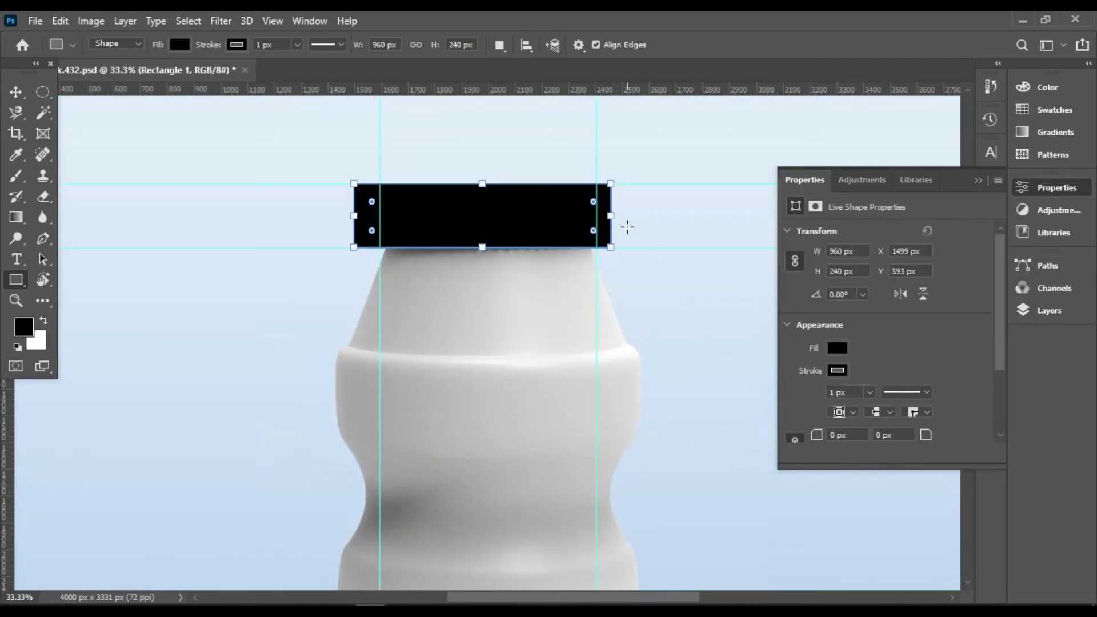
pyautogui.scroll(3, 626, 226)
pyautogui.hotkey('ctrl', '+')
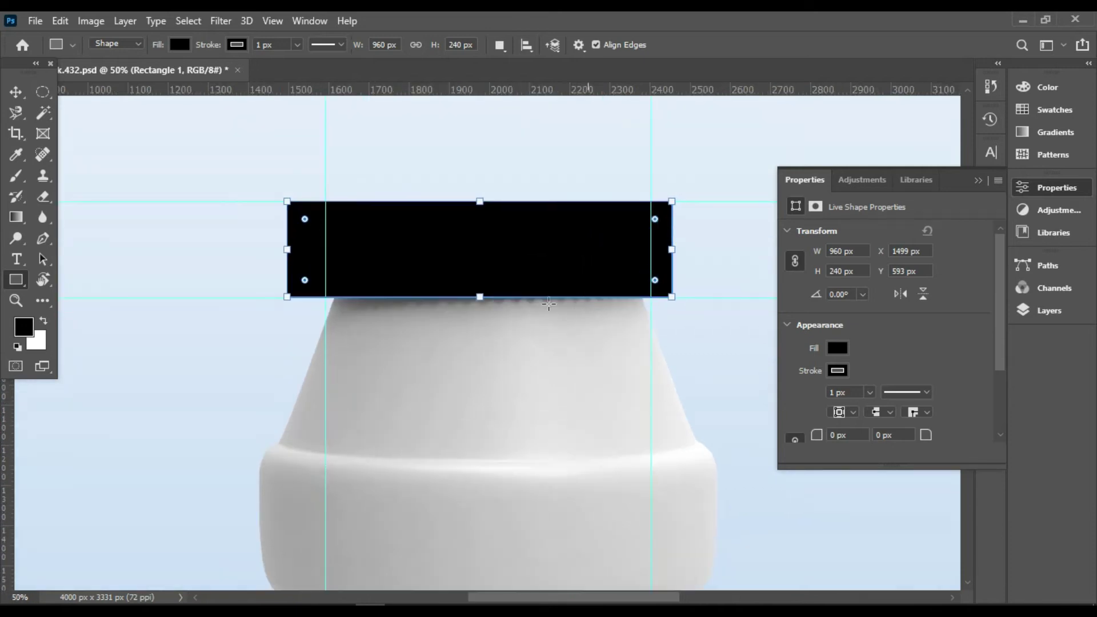
pyautogui.moveTo(286, 249); pyautogui.dragTo(311, 250)
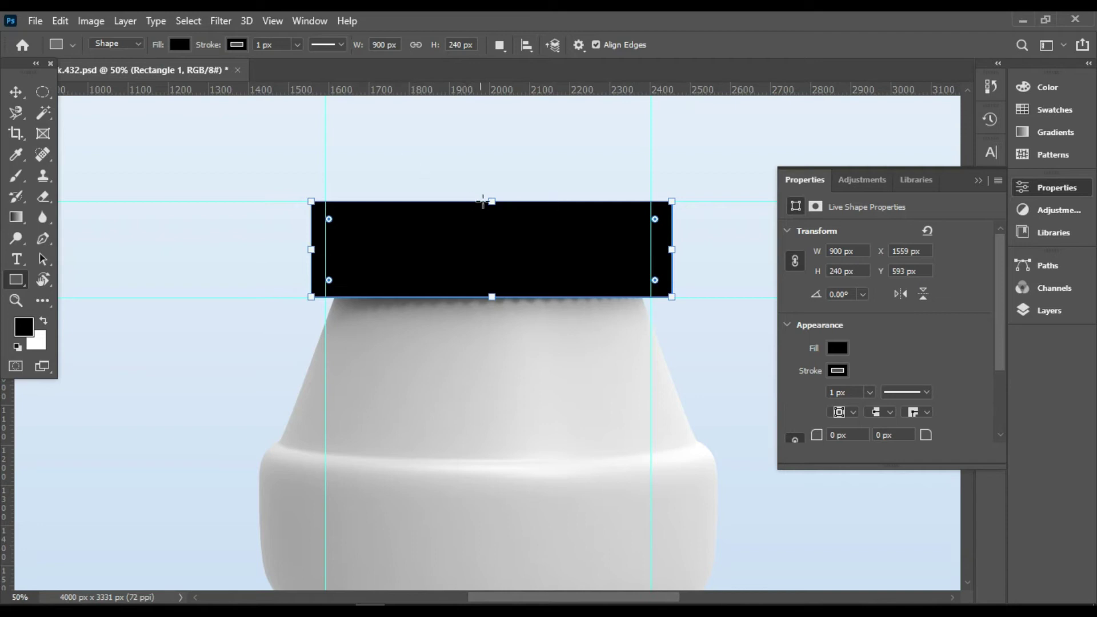
pyautogui.moveTo(492, 202); pyautogui.dragTo(492, 192)
pyautogui.moveTo(493, 296); pyautogui.dragTo(492, 307)
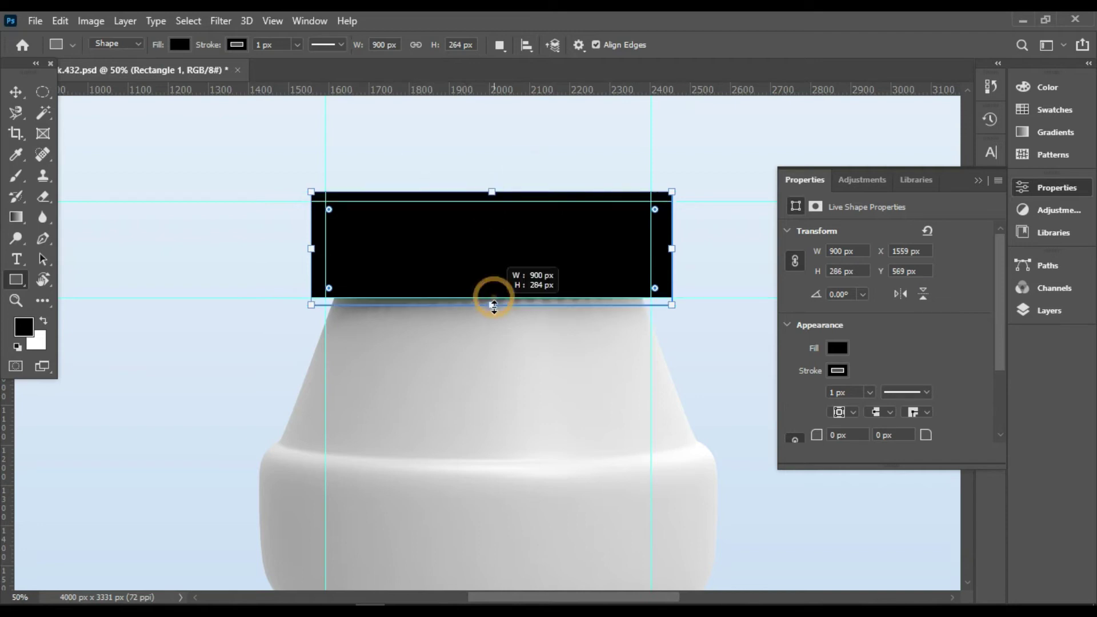
# - Set the rectangle's stroke to no colour and its fill to crimson
pyautogui.click(847, 371)
pyautogui.click(805, 362)
pyautogui.click(885, 328)
pyautogui.click(836, 351)
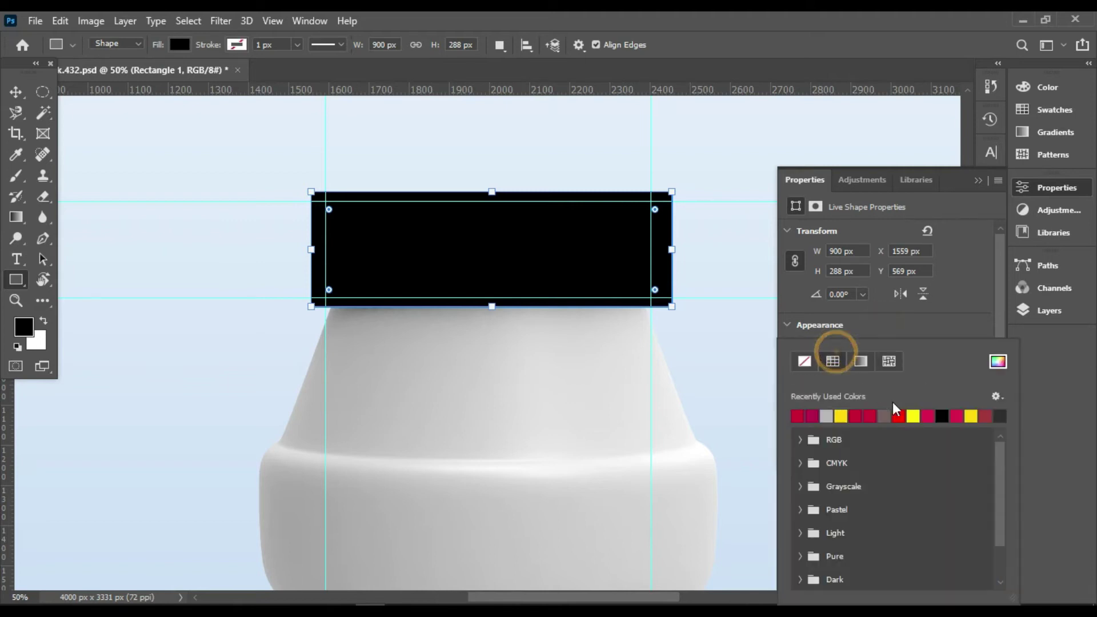
pyautogui.click(857, 416)
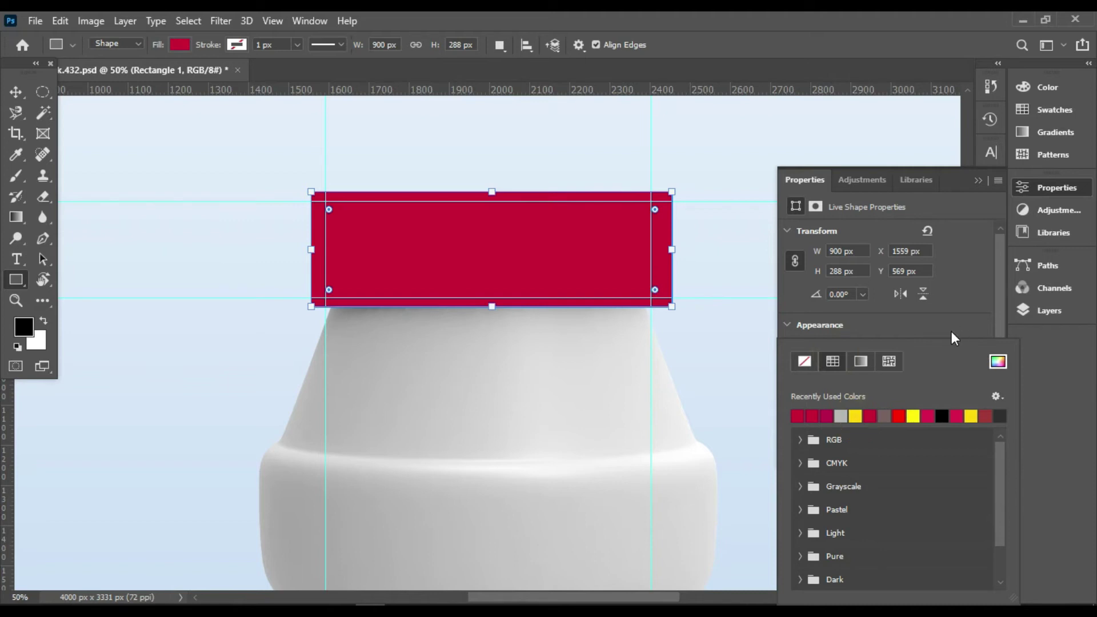
pyautogui.click(948, 336)
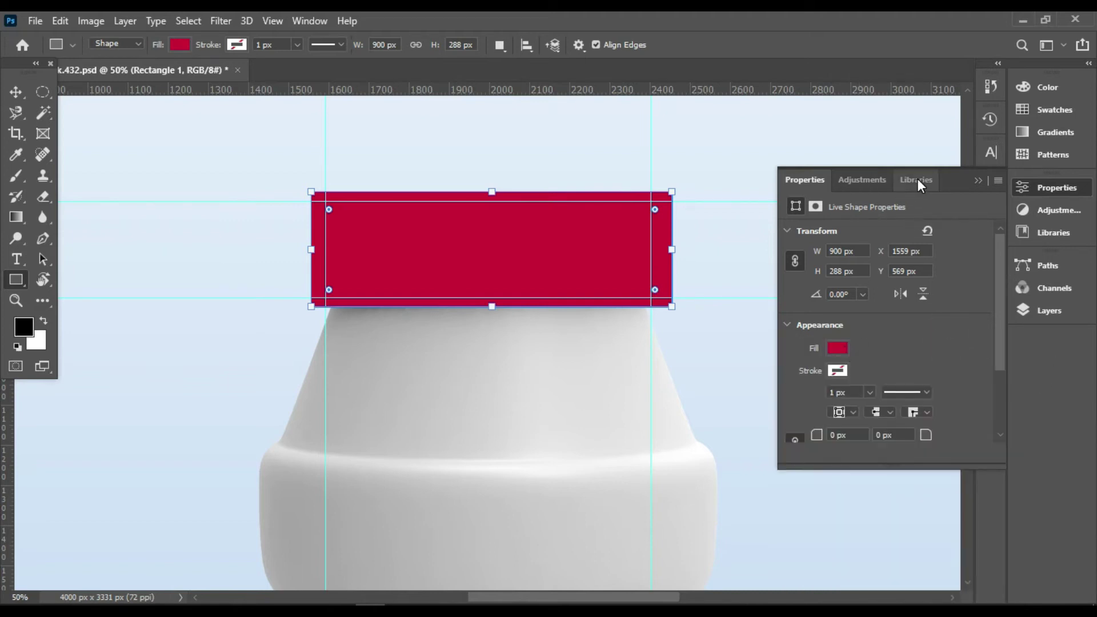
pyautogui.click(1035, 311)
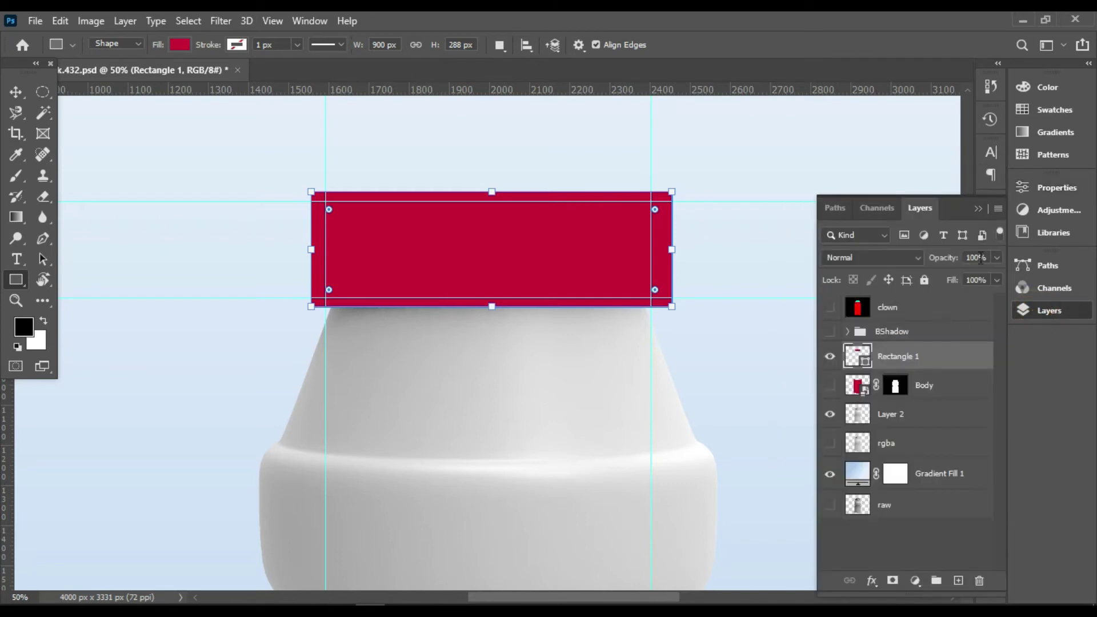
# - Convert Rectangle 1 to a smart object and lower its opacity to 21%
pyautogui.rightClick(893, 359)
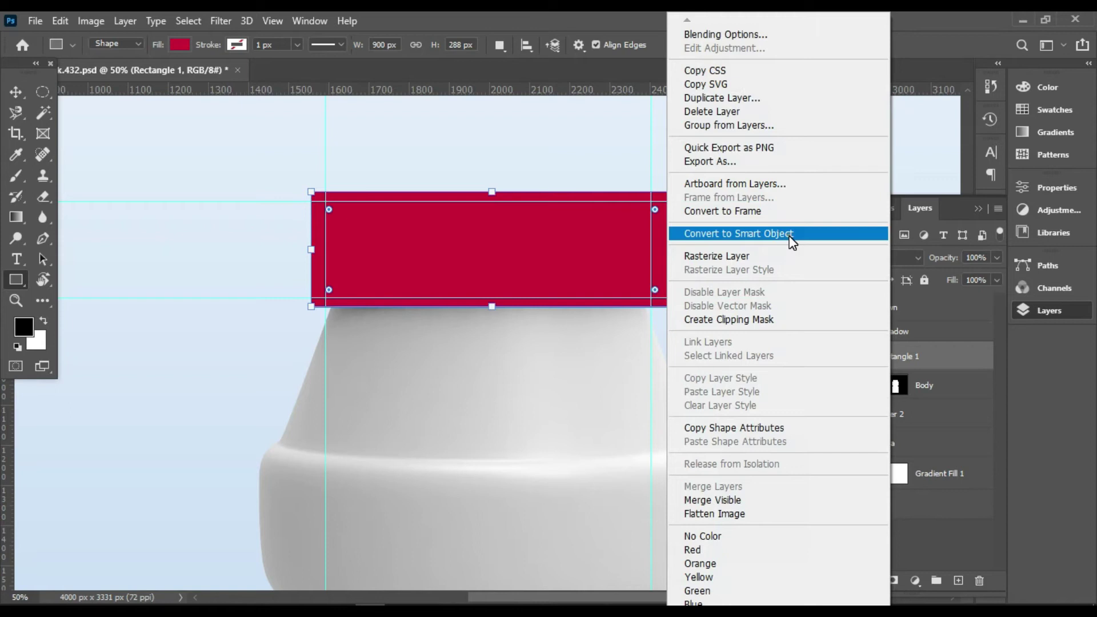
pyautogui.click(790, 235)
pyautogui.click(997, 258)
pyautogui.moveTo(998, 274); pyautogui.dragTo(937, 278)
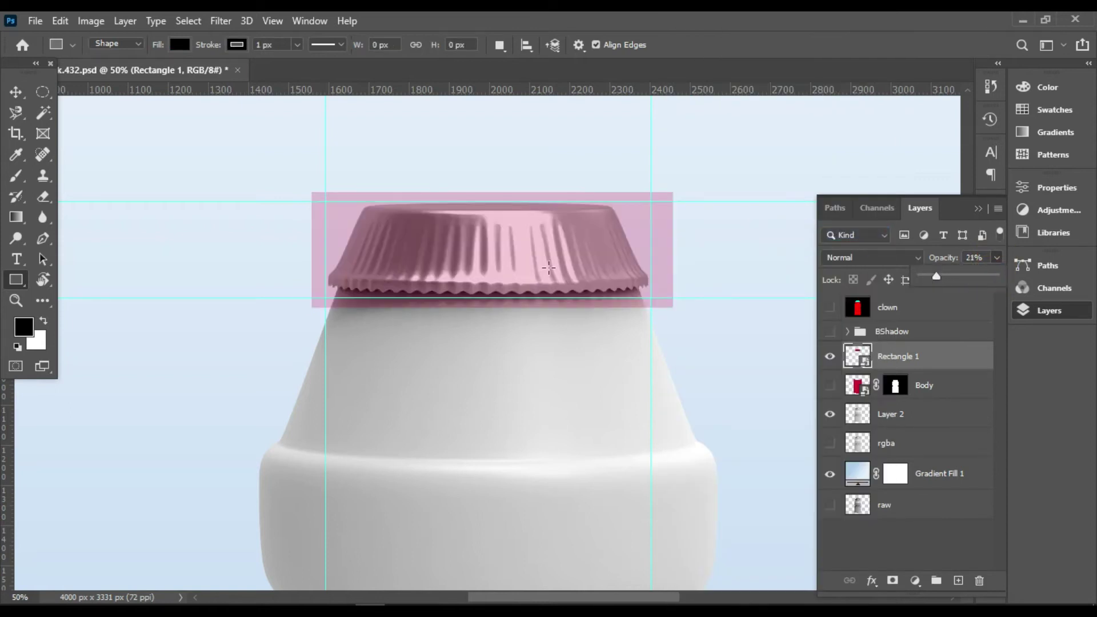
# - Apply an Arch warp to the rectangle with the bend near zero and commit it
pyautogui.hotkey('ctrl', 't')
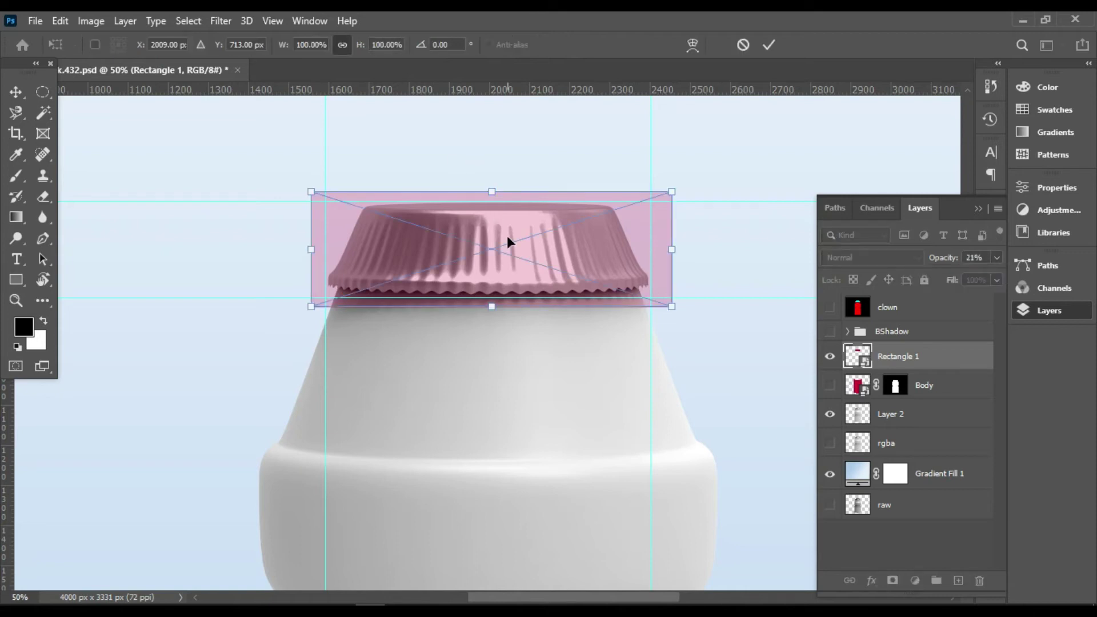
pyautogui.rightClick(516, 250)
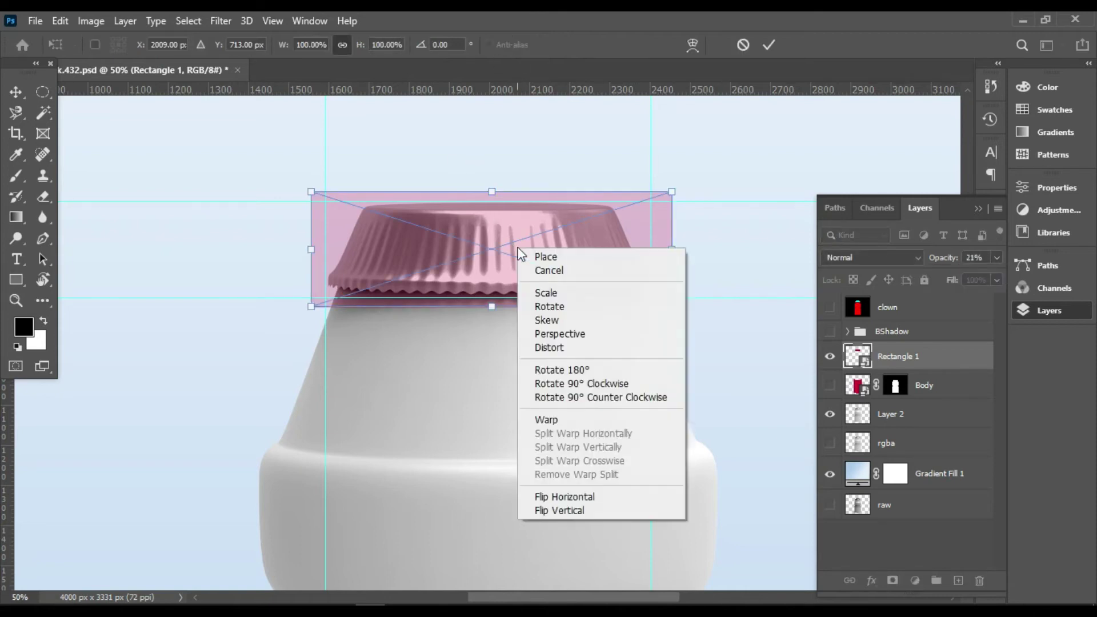
pyautogui.click(572, 421)
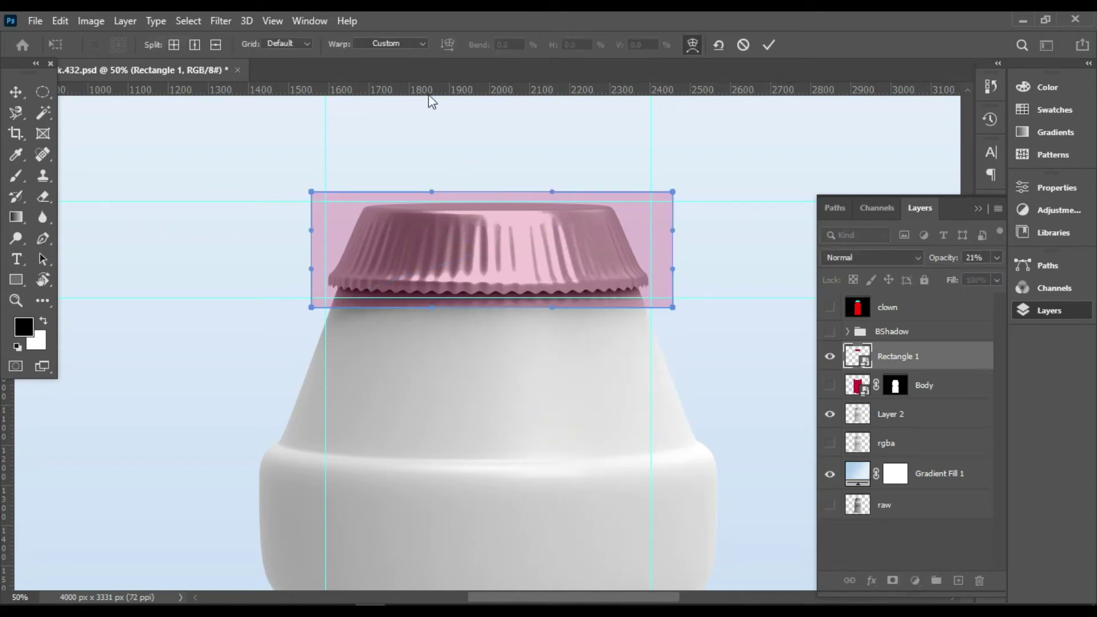
pyautogui.click(425, 44)
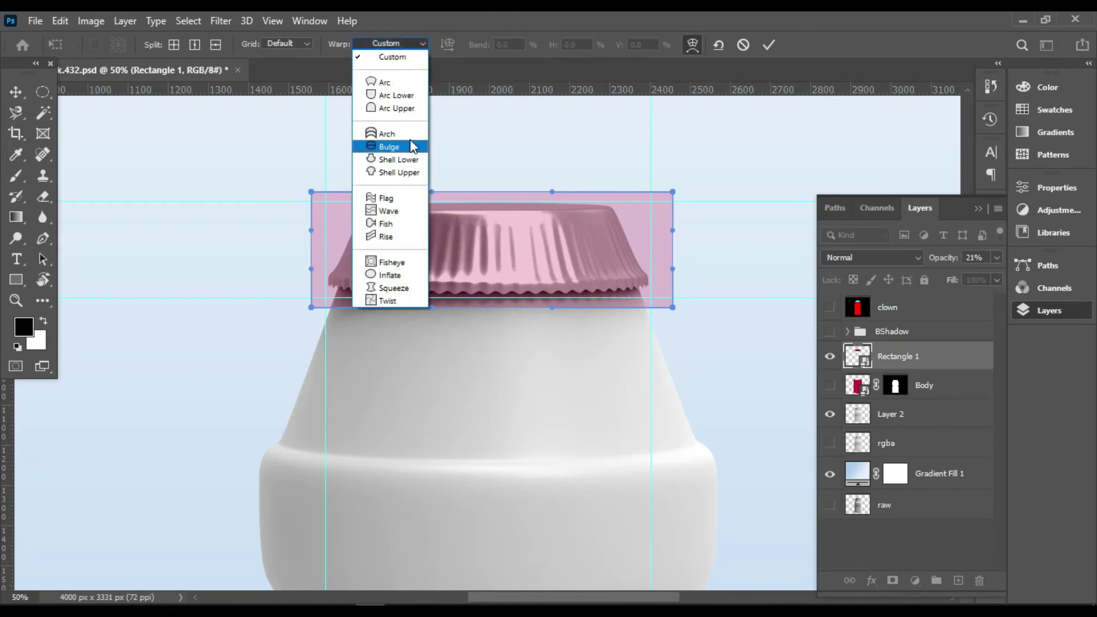
pyautogui.click(409, 134)
pyautogui.moveTo(489, 118); pyautogui.dragTo(495, 194)
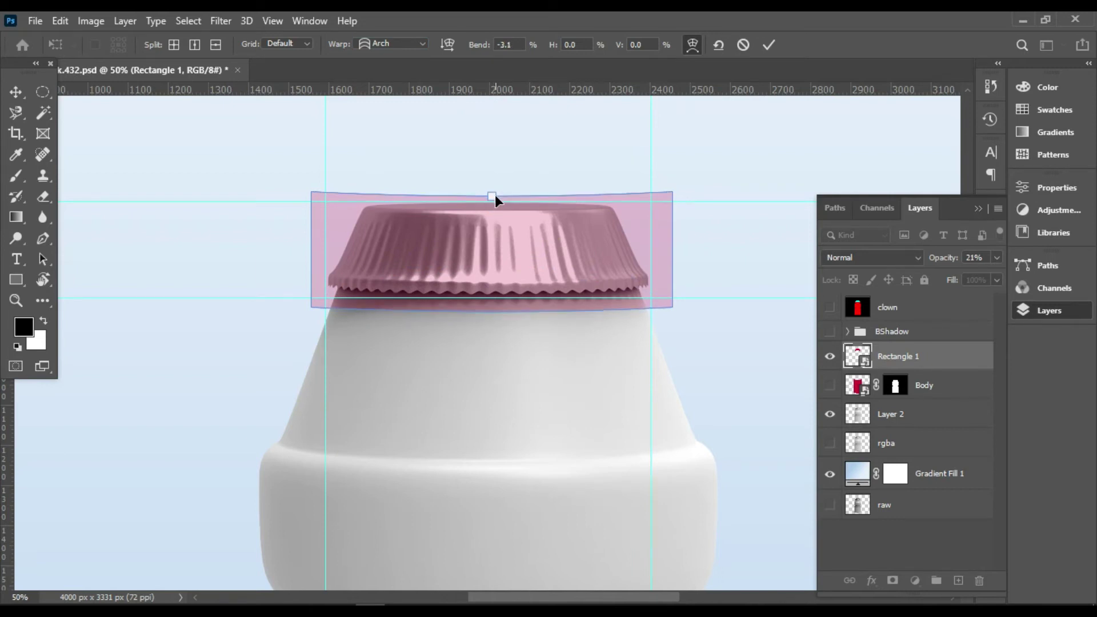
pyautogui.moveTo(495, 193); pyautogui.dragTo(498, 191)
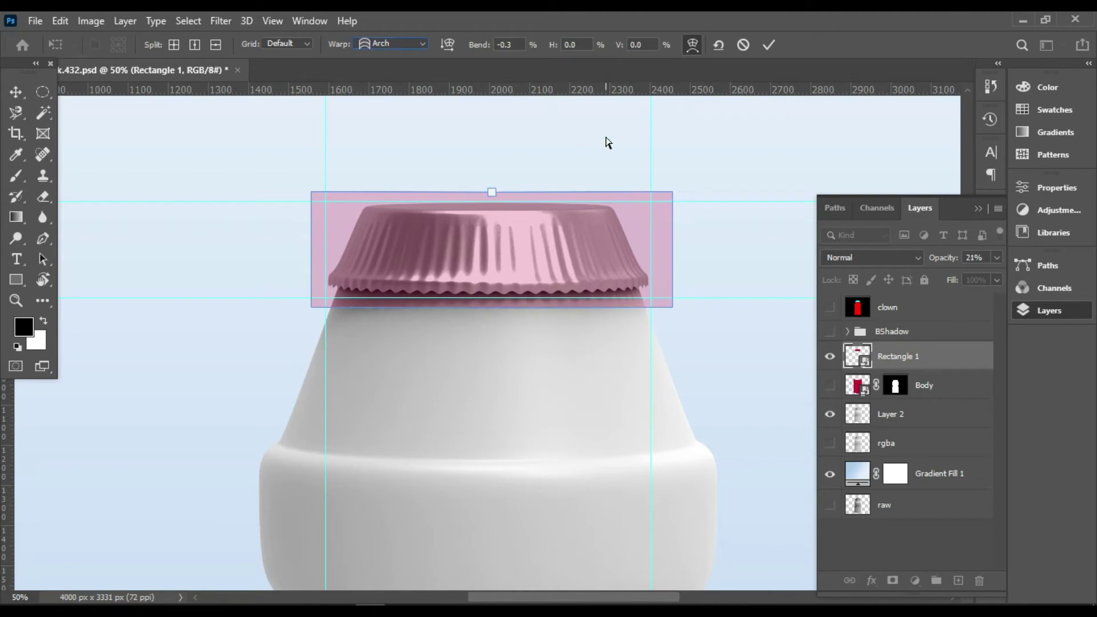
pyautogui.press('Return')
# - Dismiss the Create Rectangle prompt and apply a Shell Upper warp to the rectangle
pyautogui.click(656, 113)
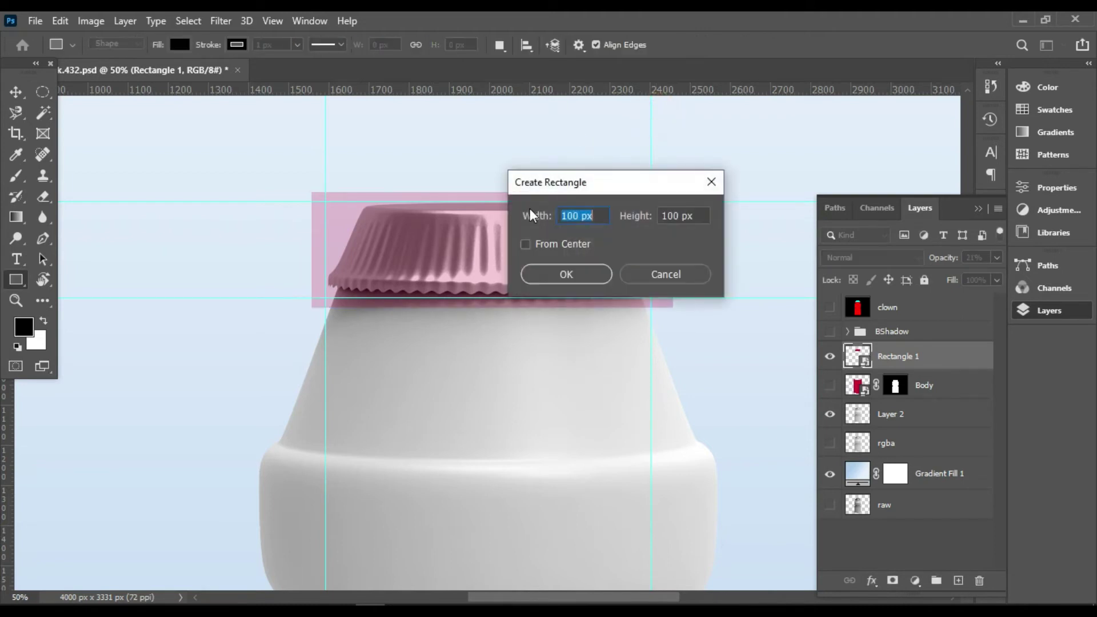
pyautogui.click(714, 186)
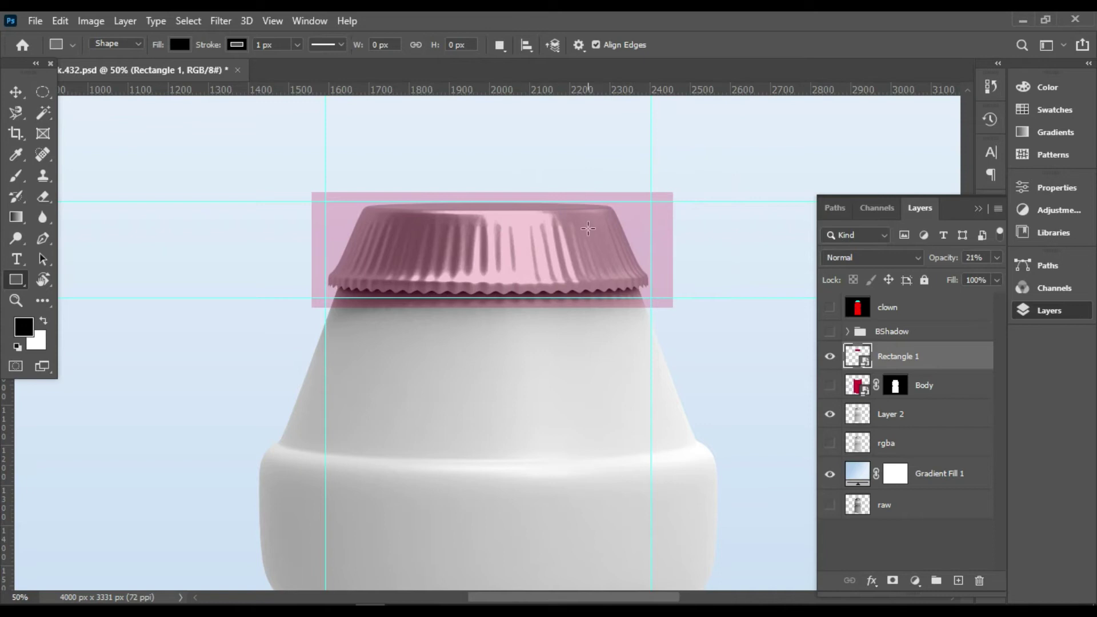
pyautogui.press('v')
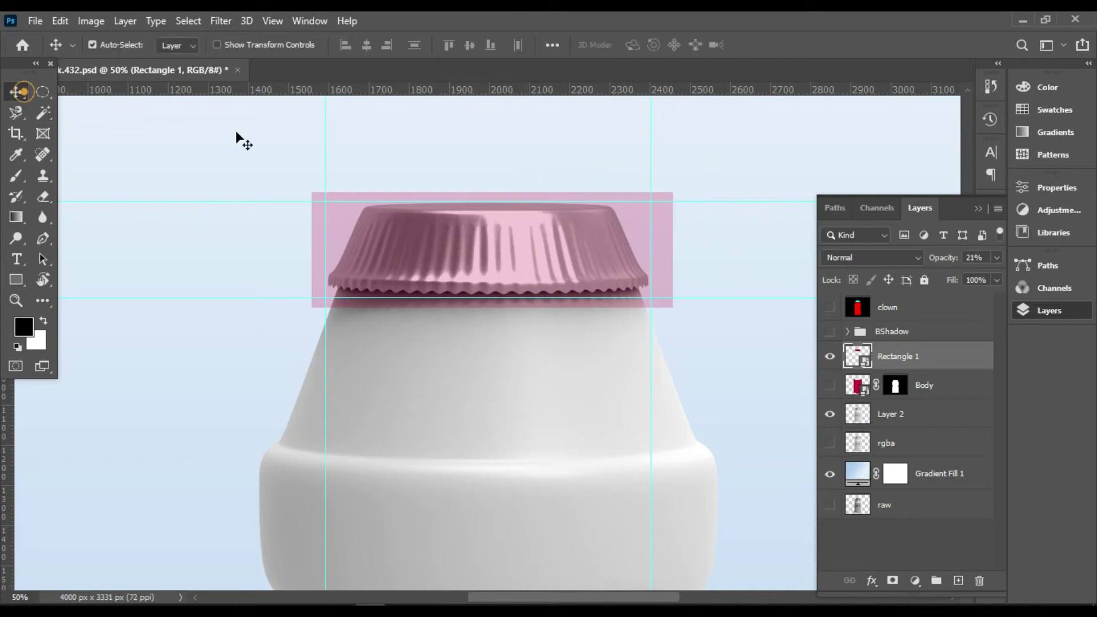
pyautogui.hotkey('ctrl', 't')
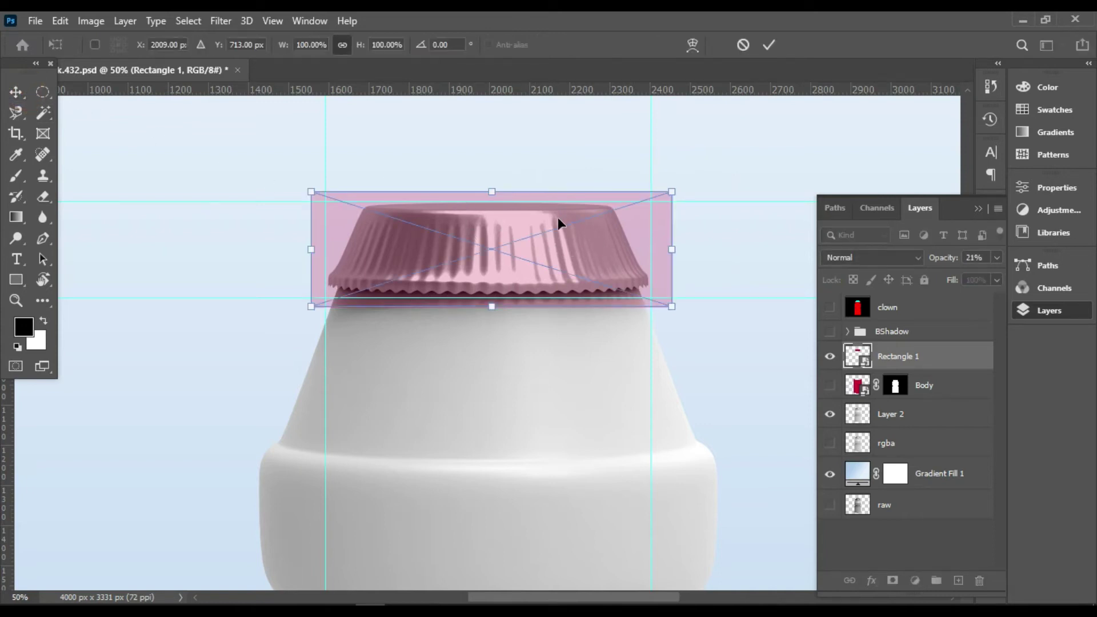
pyautogui.rightClick(542, 234)
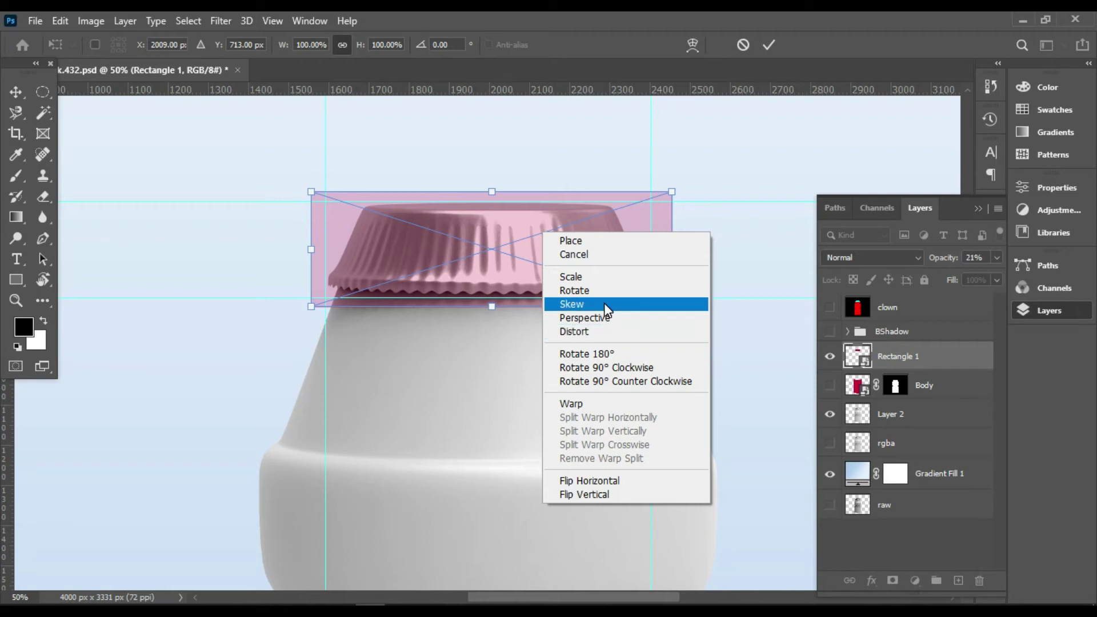
pyautogui.click(605, 404)
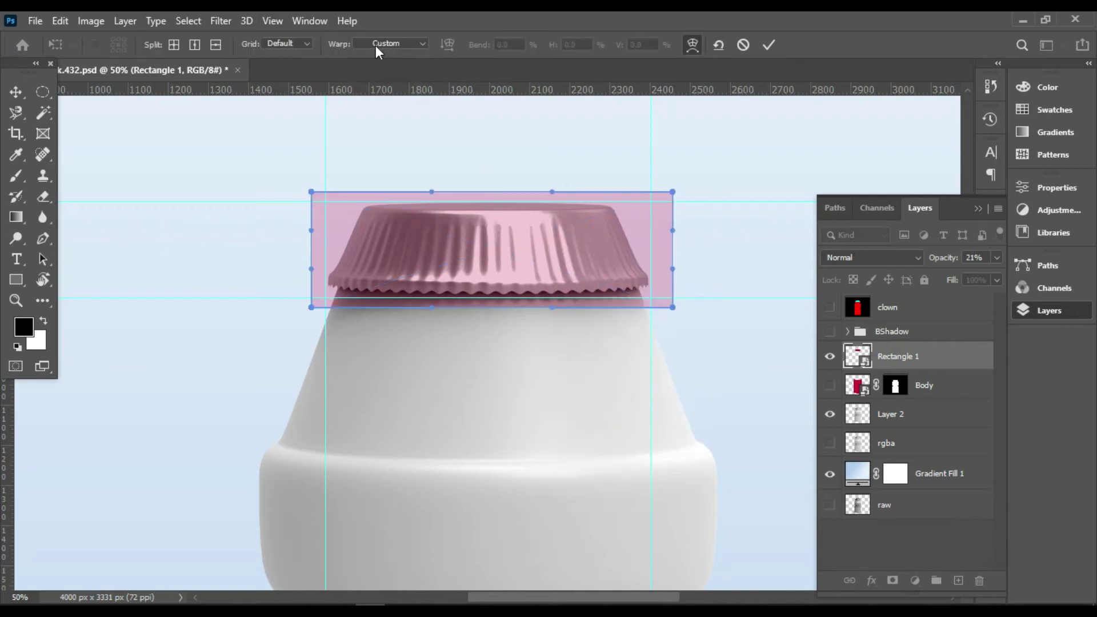
pyautogui.click(421, 46)
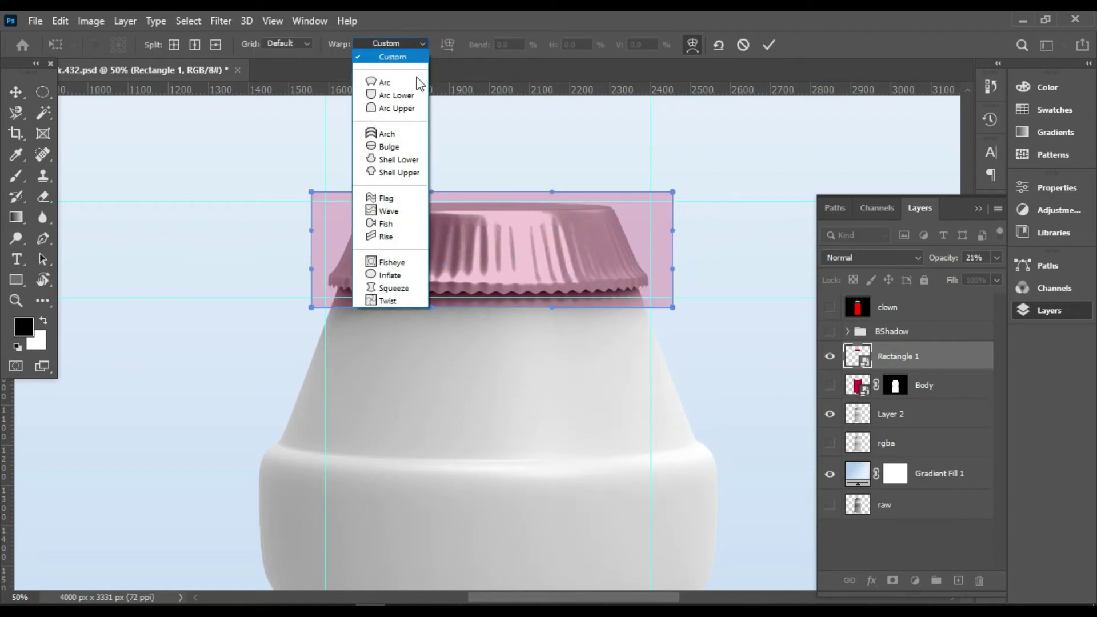
pyautogui.click(416, 173)
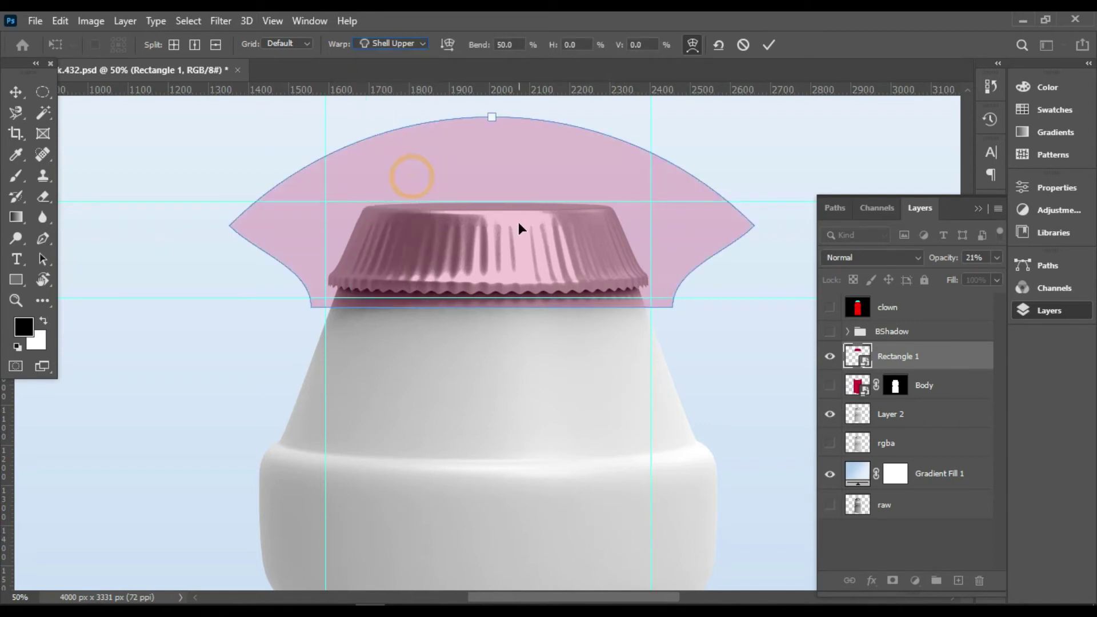
# - Try other bends and a custom warp, then revert to Shell Upper at Bend 50 and commit
pyautogui.moveTo(493, 117)
pyautogui.mouseDown()
pyautogui.moveTo(497, 171)
pyautogui.moveTo(495, 144)
pyautogui.mouseUp()
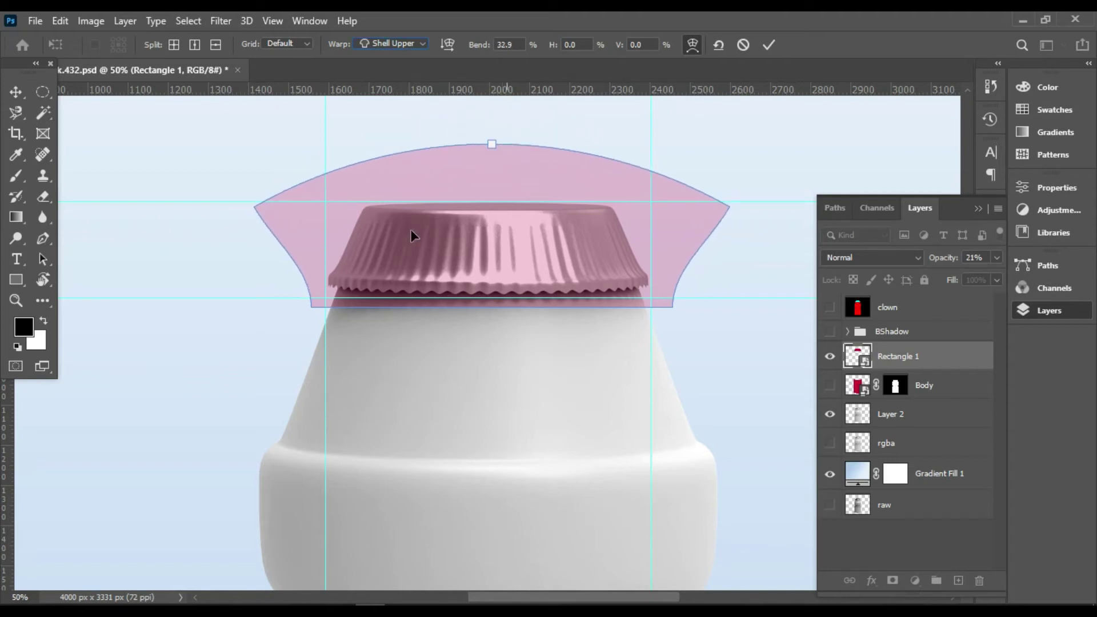
pyautogui.moveTo(313, 309); pyautogui.dragTo(322, 305)
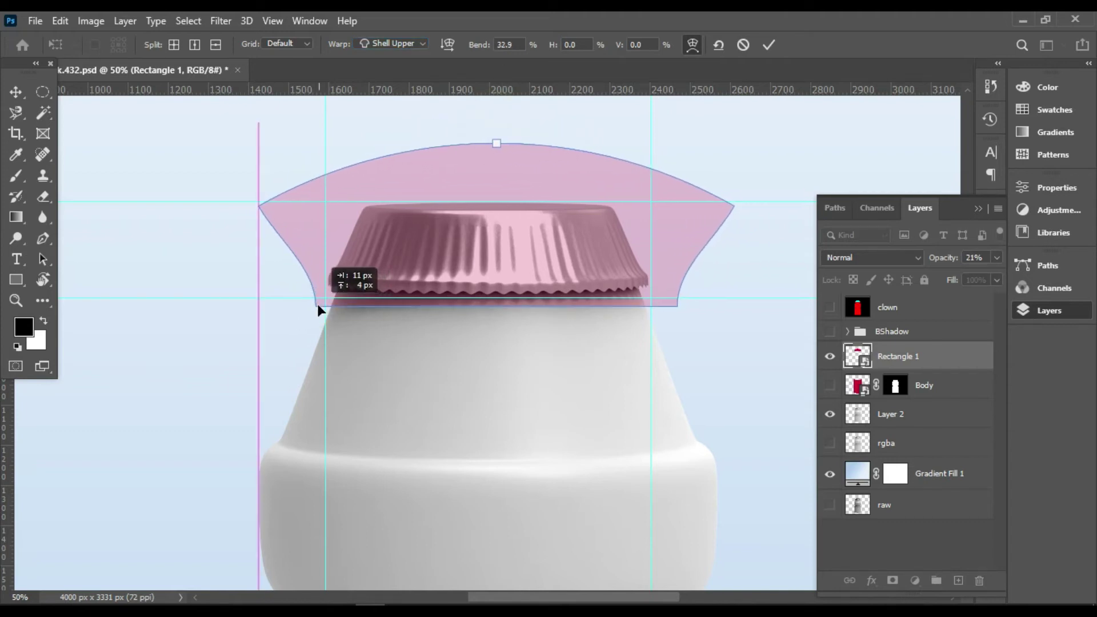
pyautogui.click(422, 44)
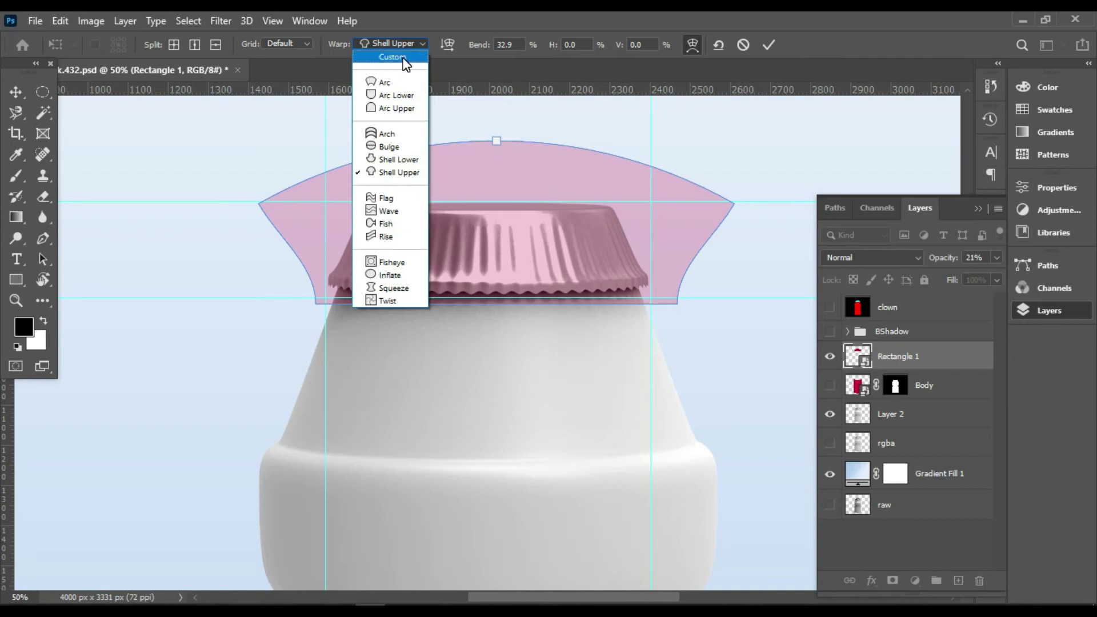
pyautogui.click(403, 59)
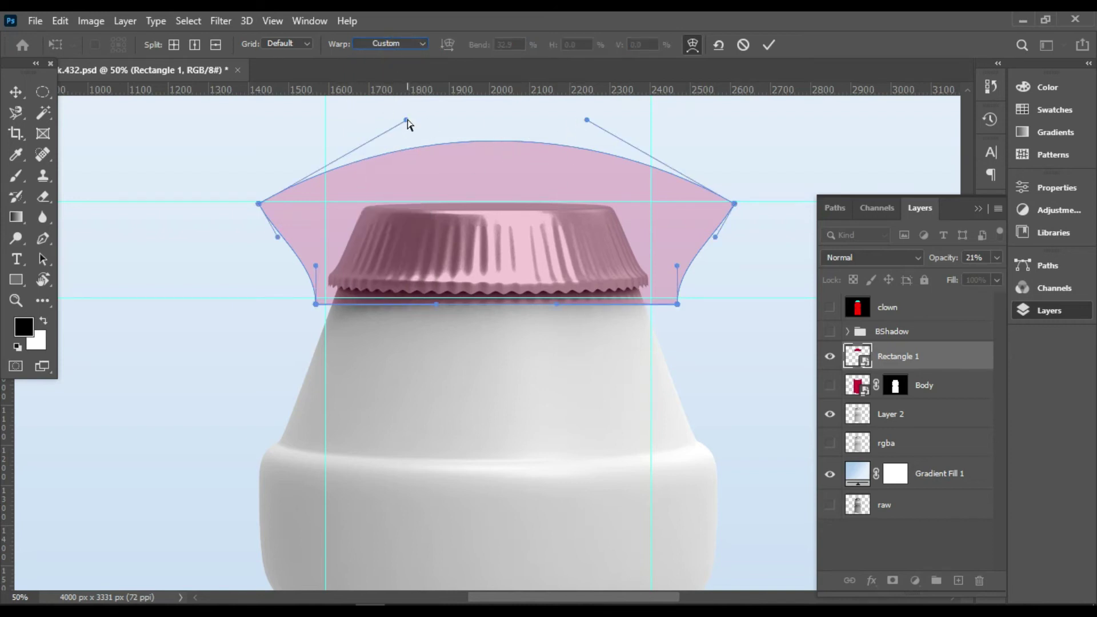
pyautogui.moveTo(406, 120); pyautogui.dragTo(440, 194)
pyautogui.hotkey('ctrl', 'z')
pyautogui.hotkey('ctrl', 'z')
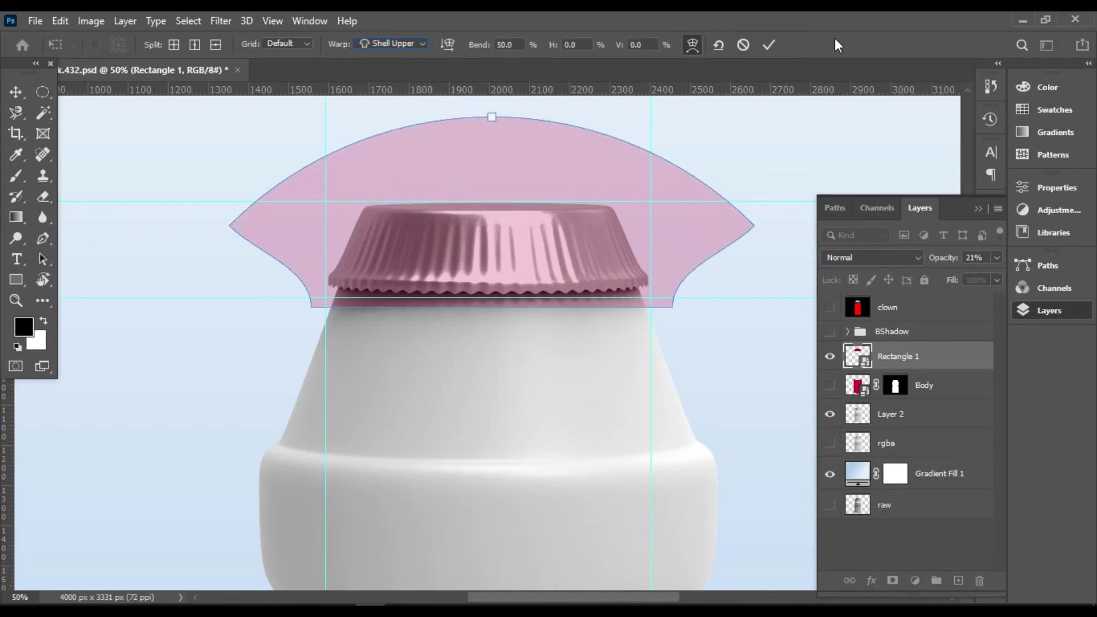
pyautogui.click(15, 92)
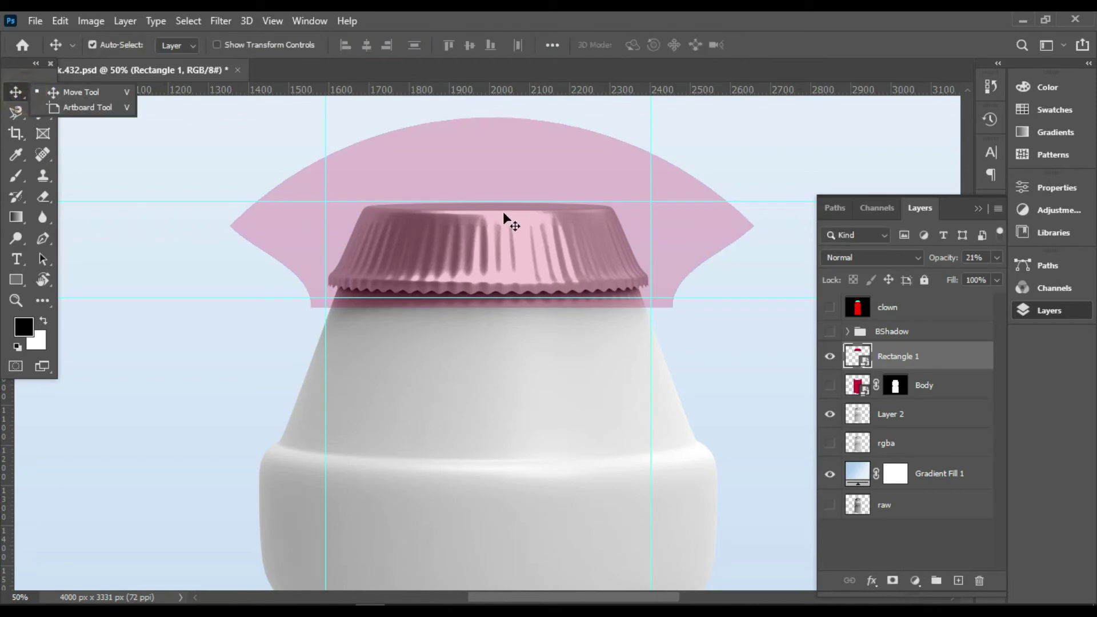
# - Undo the shell warp and start a custom warp, pulling the right corner and edge onto the cap
pyautogui.hotkey('ctrl', 'z')
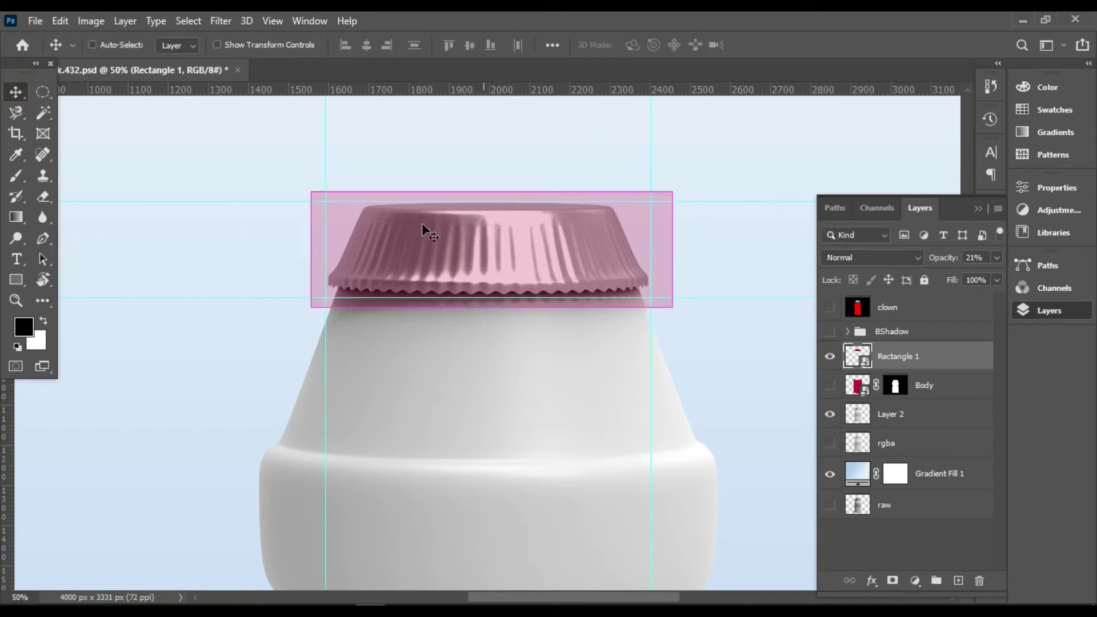
pyautogui.hotkey('ctrl', 't')
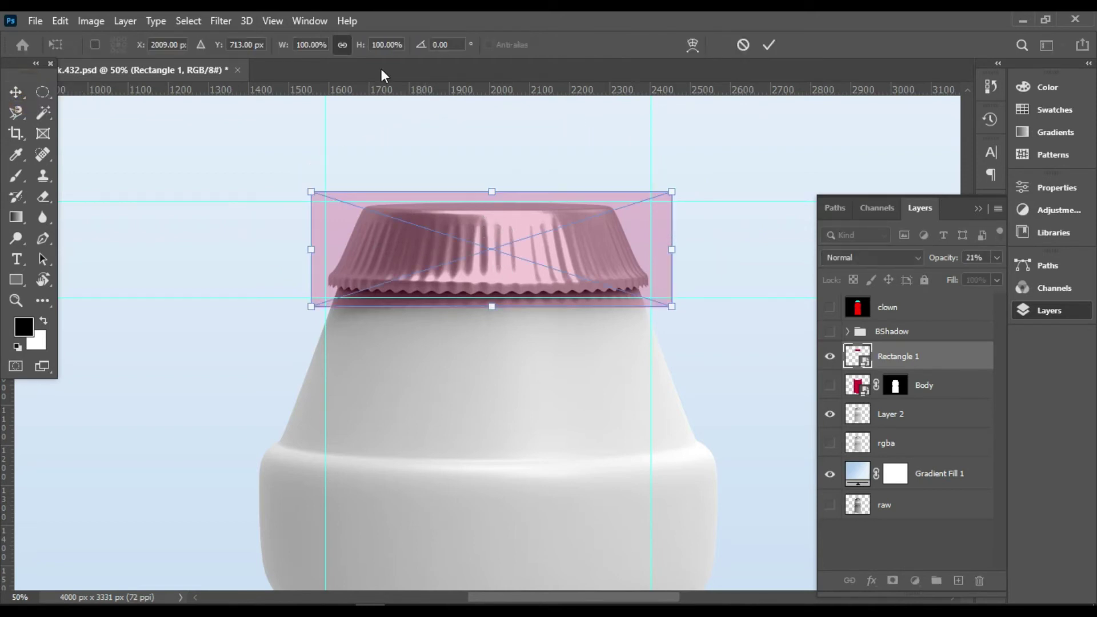
pyautogui.rightClick(476, 229)
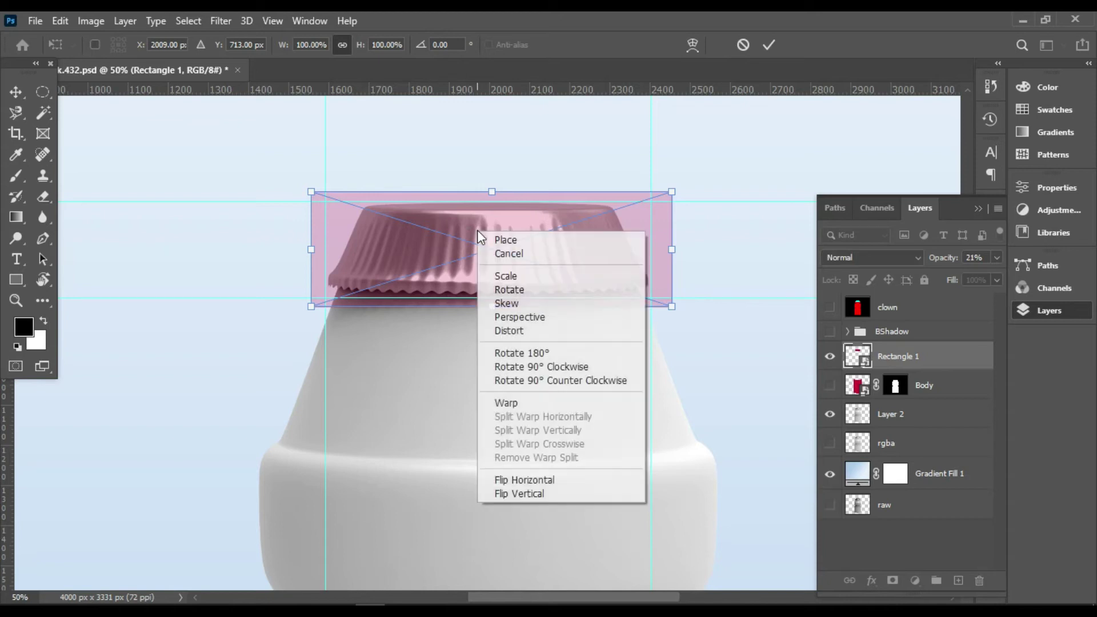
pyautogui.click(534, 406)
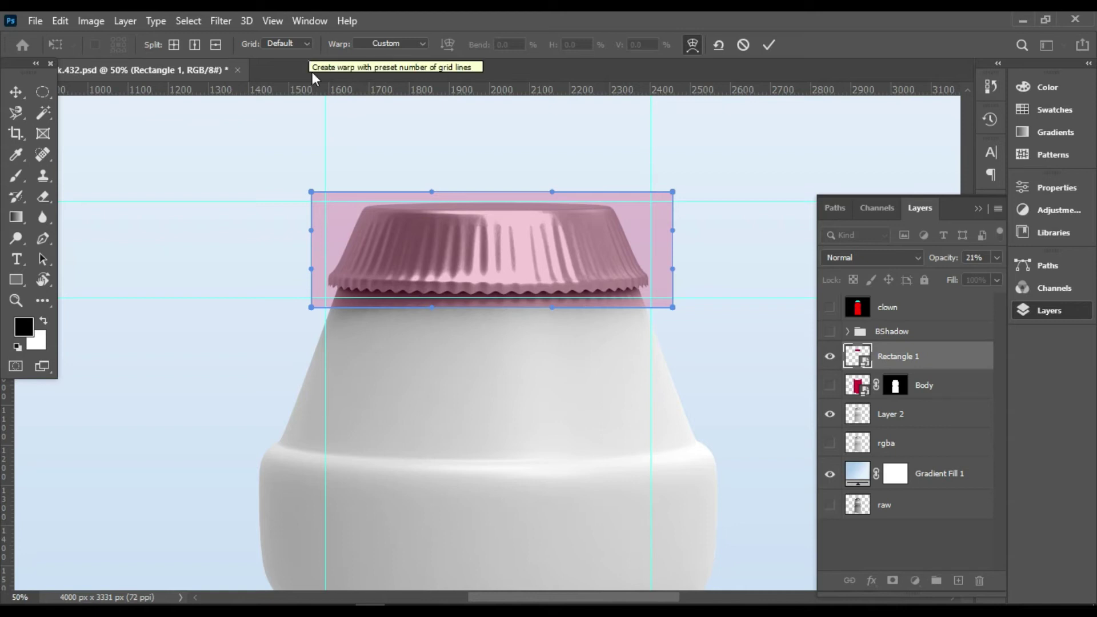
pyautogui.click(312, 194)
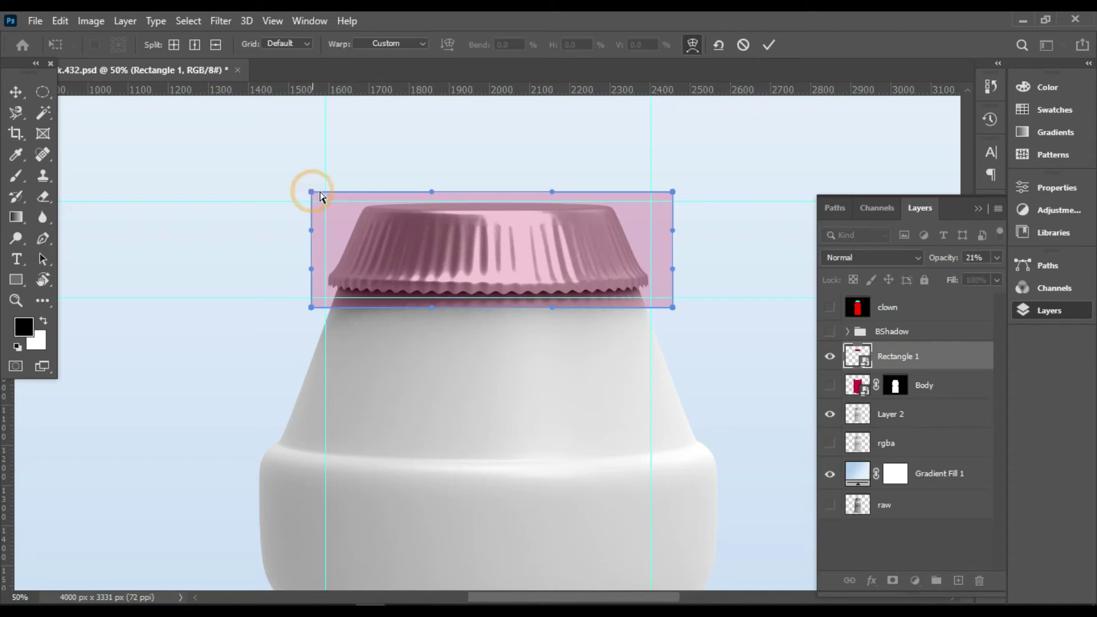
pyautogui.click(275, 153)
pyautogui.click(298, 151)
pyautogui.click(709, 183)
pyautogui.click(672, 192)
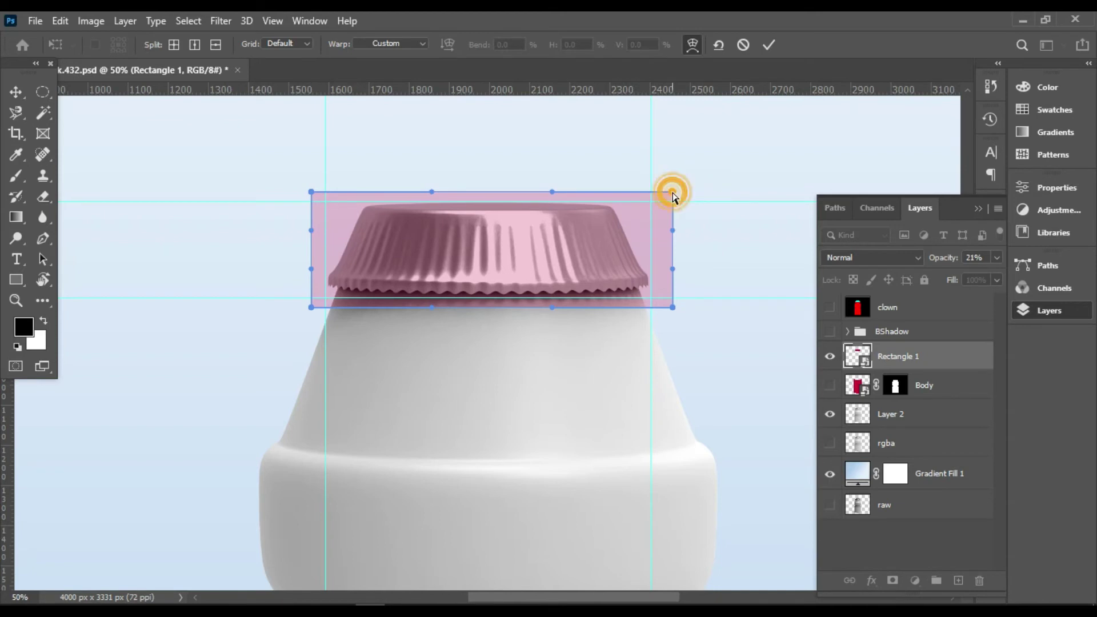
pyautogui.moveTo(673, 191); pyautogui.dragTo(626, 193)
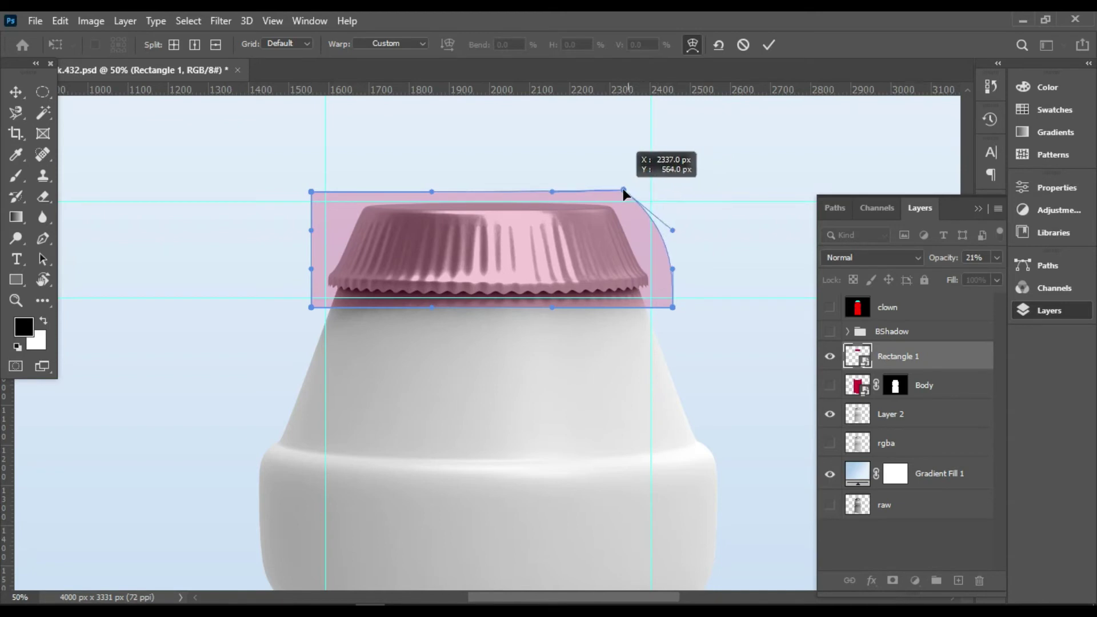
pyautogui.moveTo(672, 230); pyautogui.dragTo(649, 240)
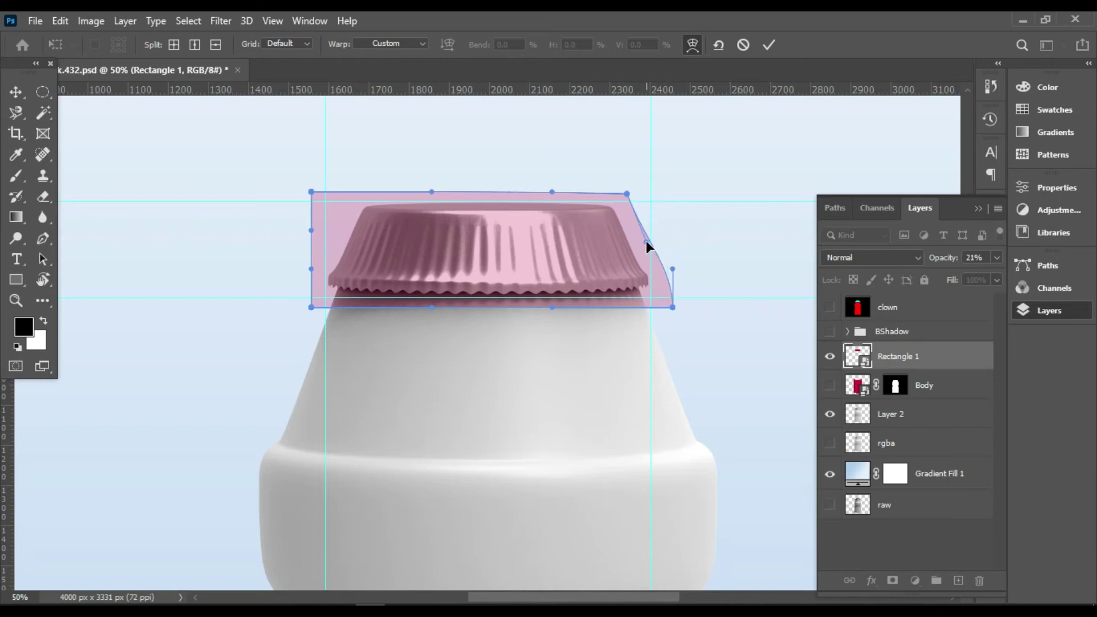
pyautogui.moveTo(672, 270); pyautogui.dragTo(655, 273)
# - Fit the warp's left side, top and bottom edges to the cap, and raise opacity to 100%
pyautogui.moveTo(320, 192); pyautogui.dragTo(366, 192)
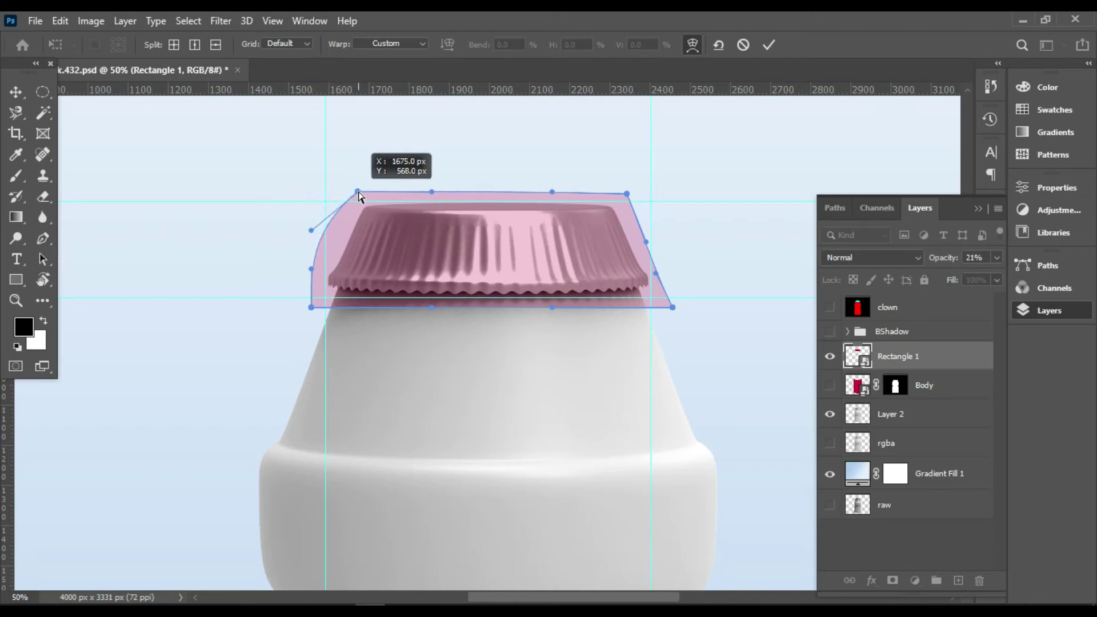
pyautogui.moveTo(310, 232)
pyautogui.mouseDown()
pyautogui.moveTo(335, 246)
pyautogui.moveTo(323, 269)
pyautogui.mouseUp()
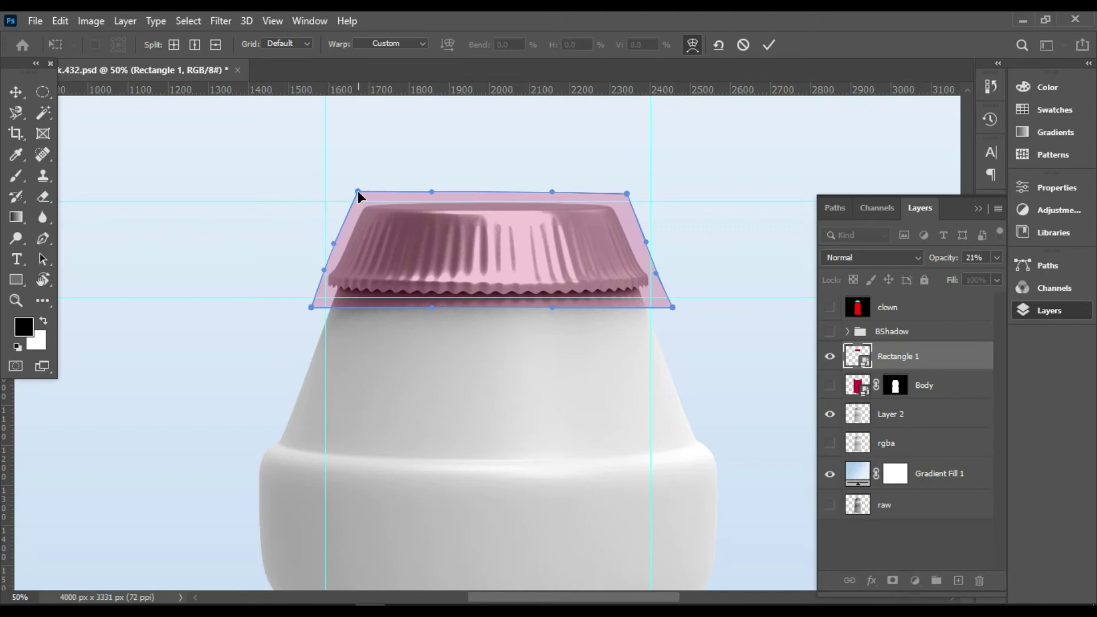
pyautogui.moveTo(358, 192); pyautogui.dragTo(366, 195)
pyautogui.moveTo(335, 243); pyautogui.dragTo(338, 246)
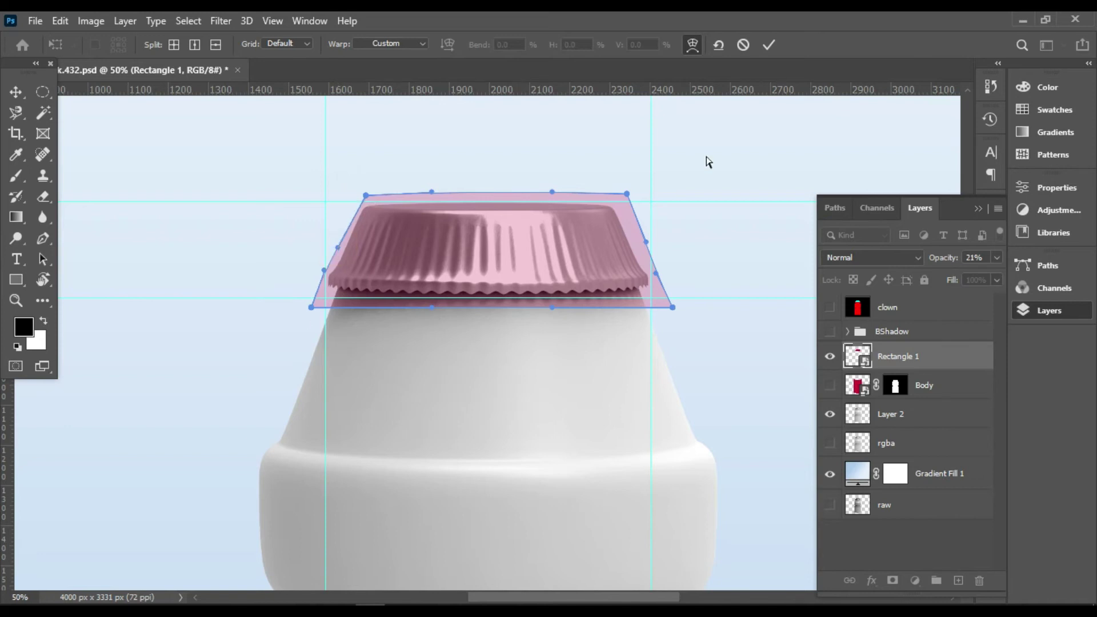
pyautogui.moveTo(627, 193); pyautogui.dragTo(613, 195)
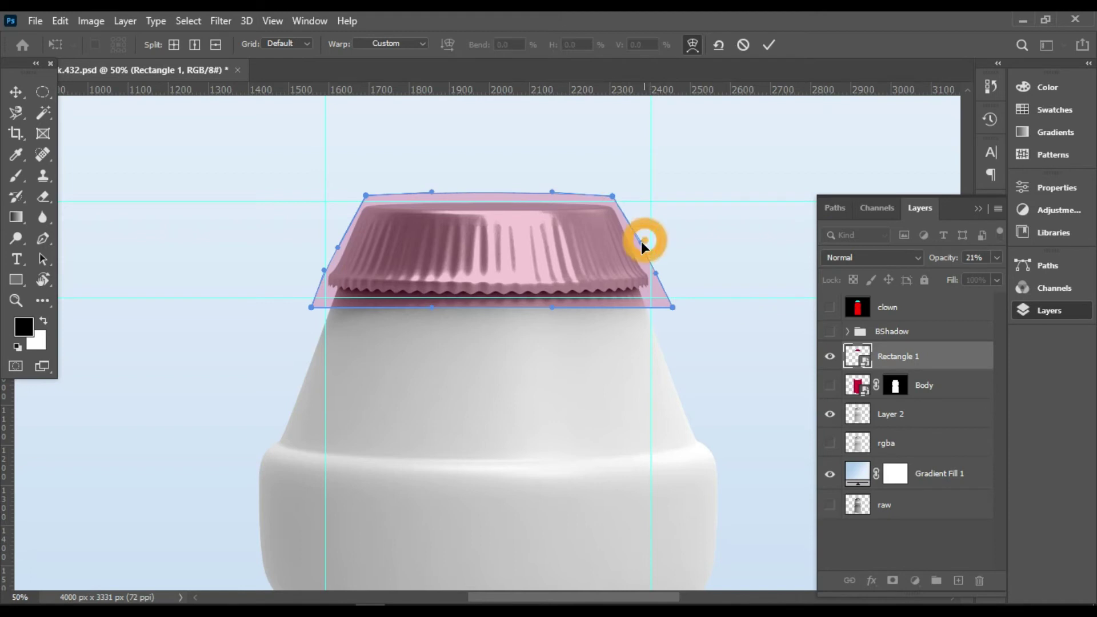
pyautogui.moveTo(432, 193); pyautogui.dragTo(435, 196)
pyautogui.moveTo(552, 191); pyautogui.dragTo(552, 188)
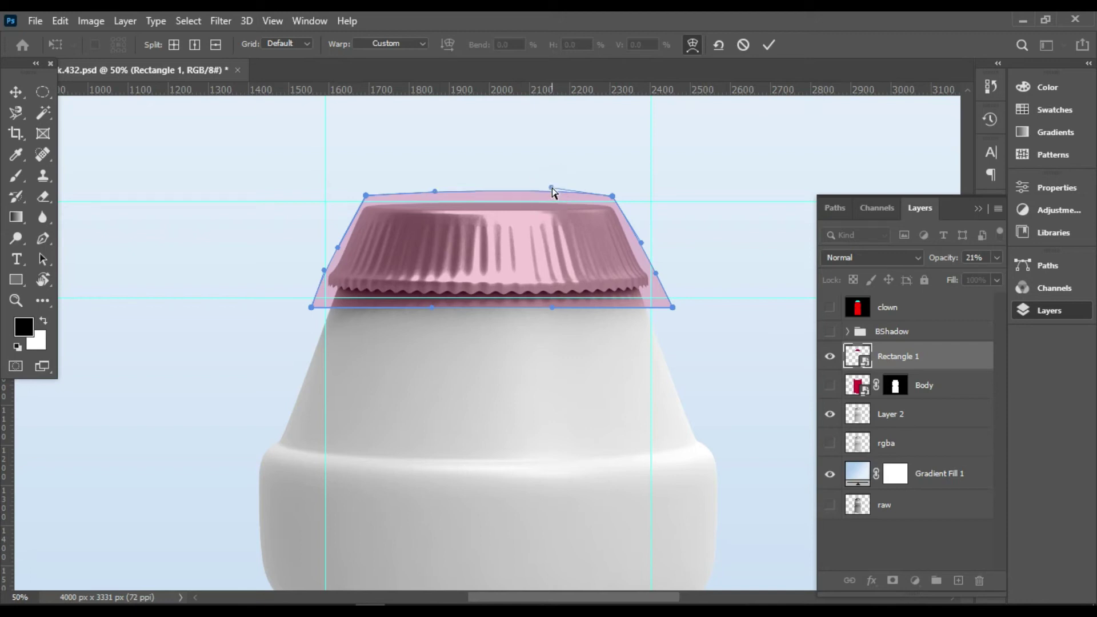
pyautogui.moveTo(432, 309); pyautogui.dragTo(435, 298)
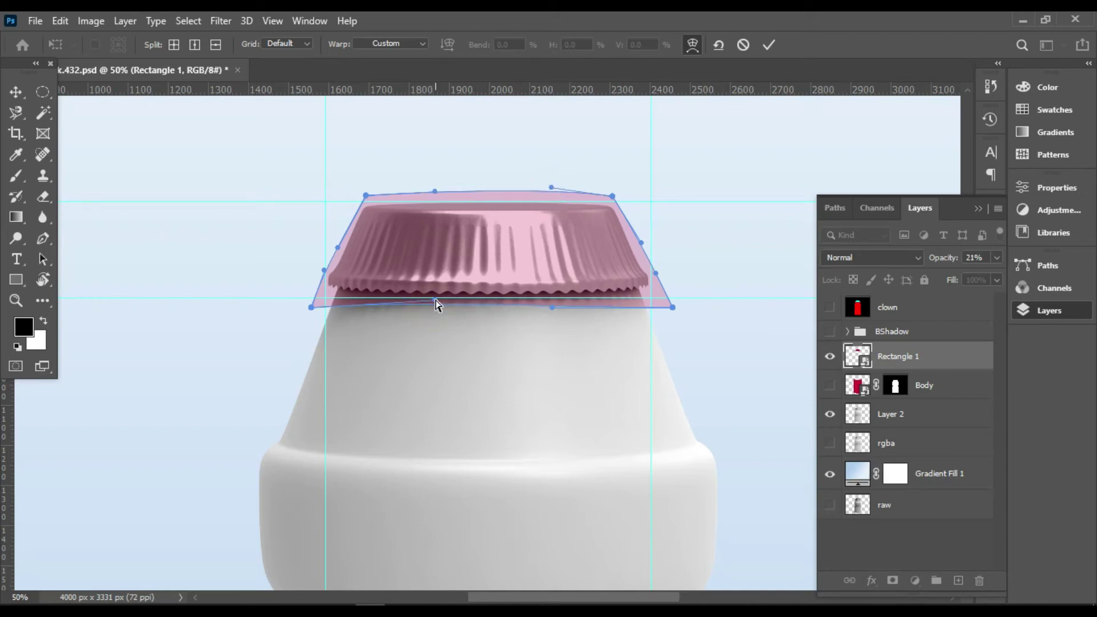
pyautogui.moveTo(550, 308); pyautogui.dragTo(553, 297)
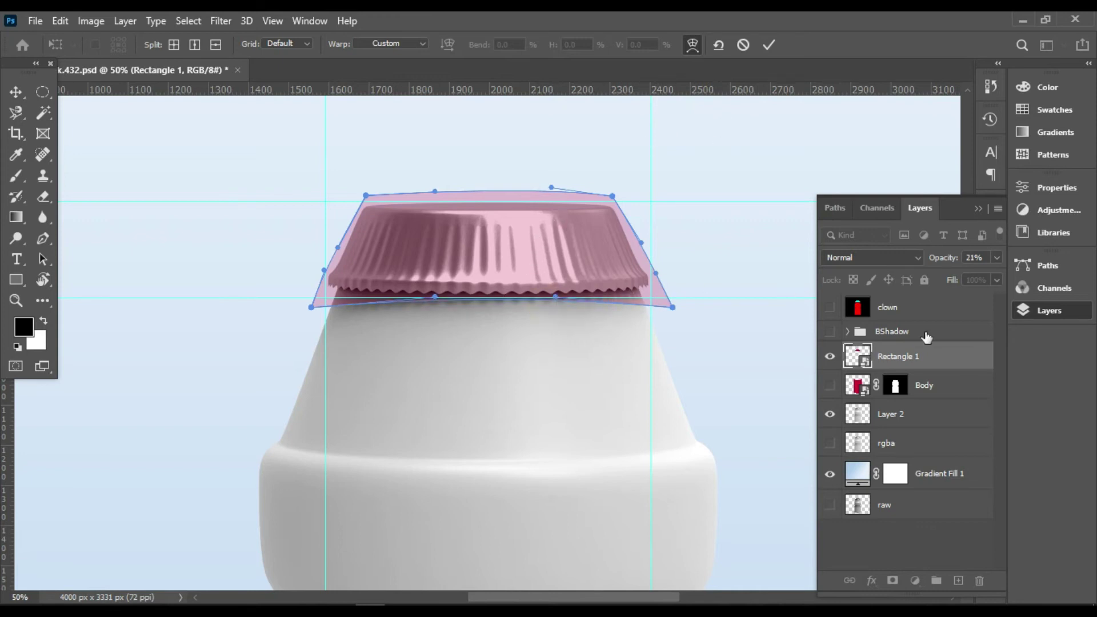
pyautogui.click(996, 258)
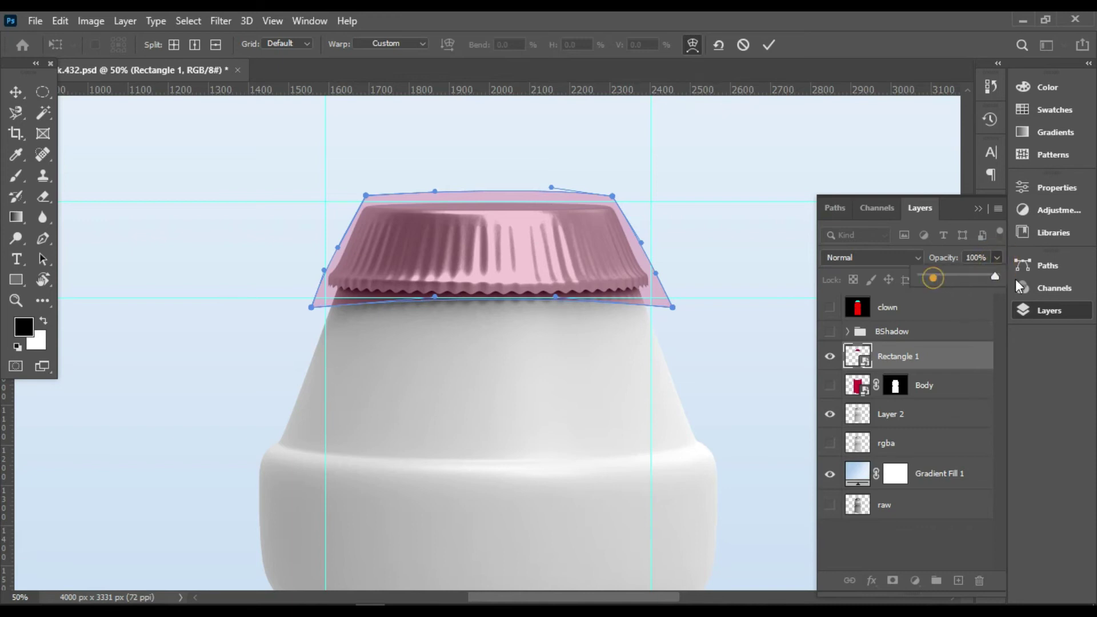
pyautogui.moveTo(934, 276); pyautogui.dragTo(997, 276)
# - Commit the warp, Magic Wand the cyan cap on the clown layer, and mask Rectangle 1 to it
pyautogui.click(767, 47)
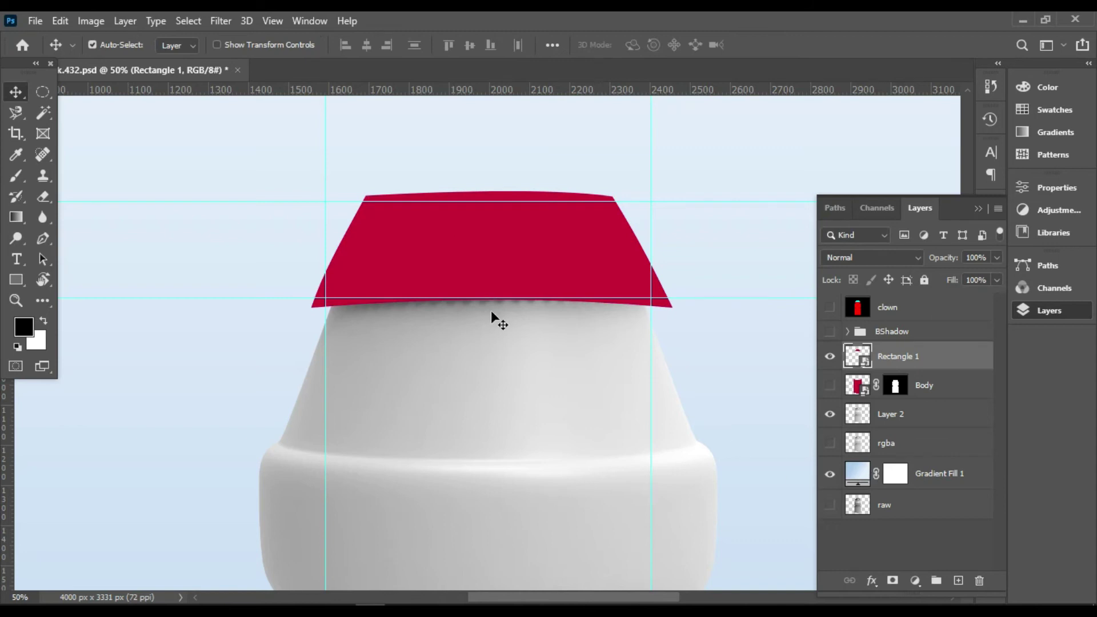
pyautogui.click(830, 307)
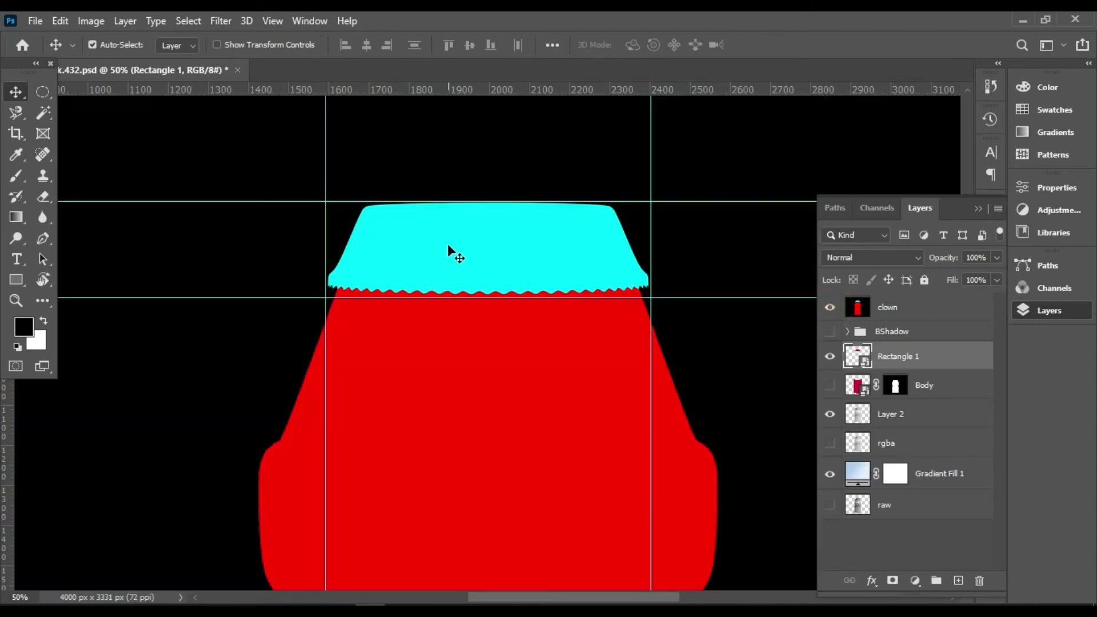
pyautogui.click(42, 112)
pyautogui.click(526, 262)
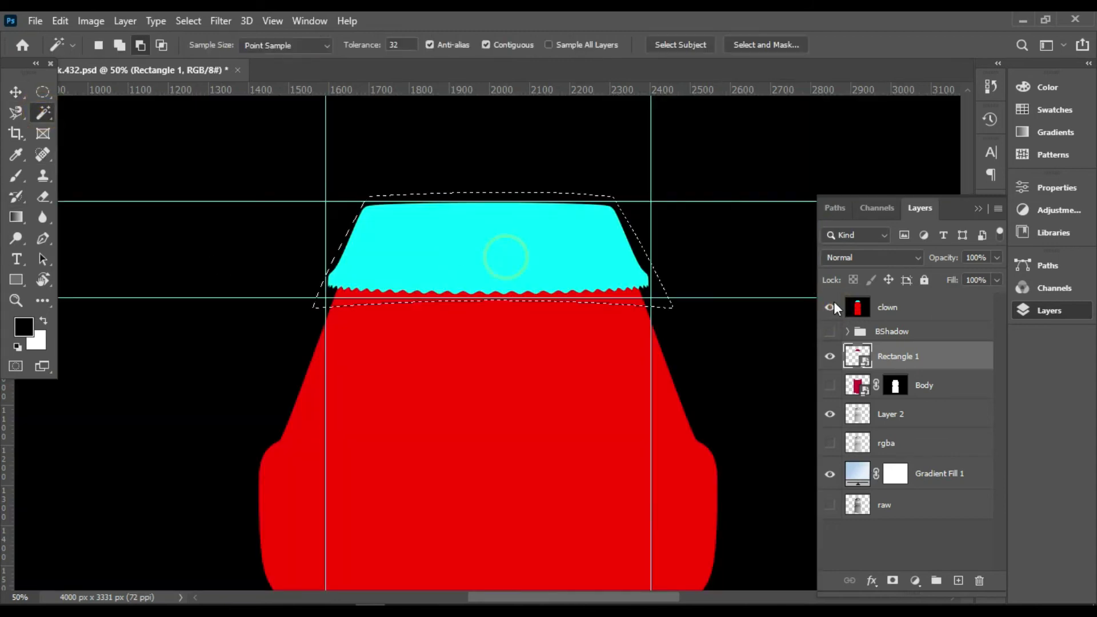
pyautogui.hotkey('ctrl', 'd')
pyautogui.click(855, 315)
pyautogui.click(528, 263)
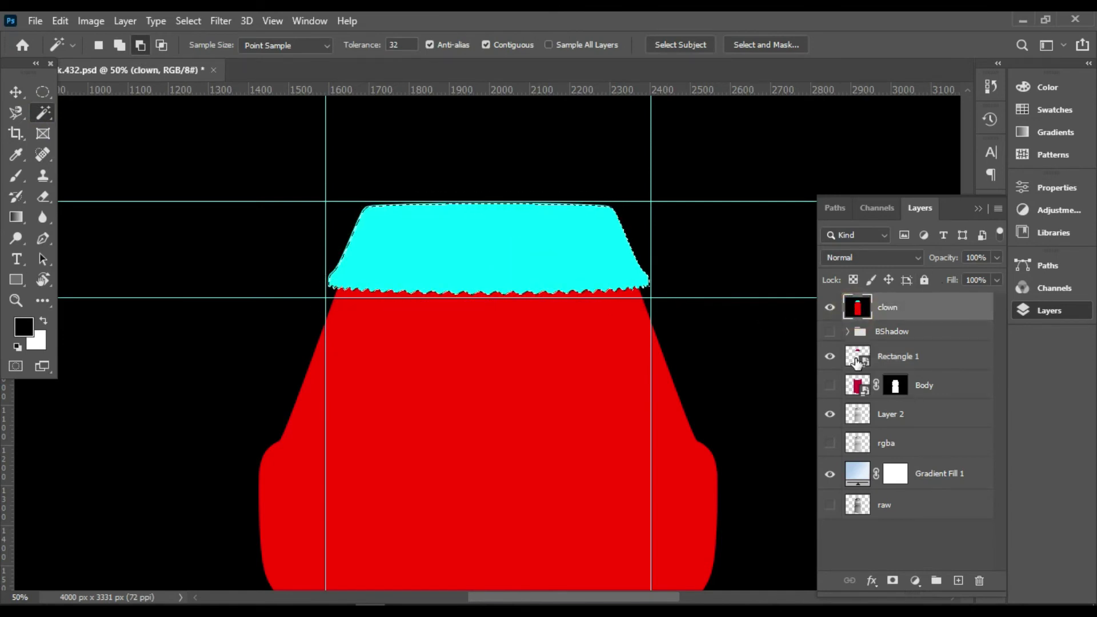
pyautogui.click(856, 362)
pyautogui.click(892, 581)
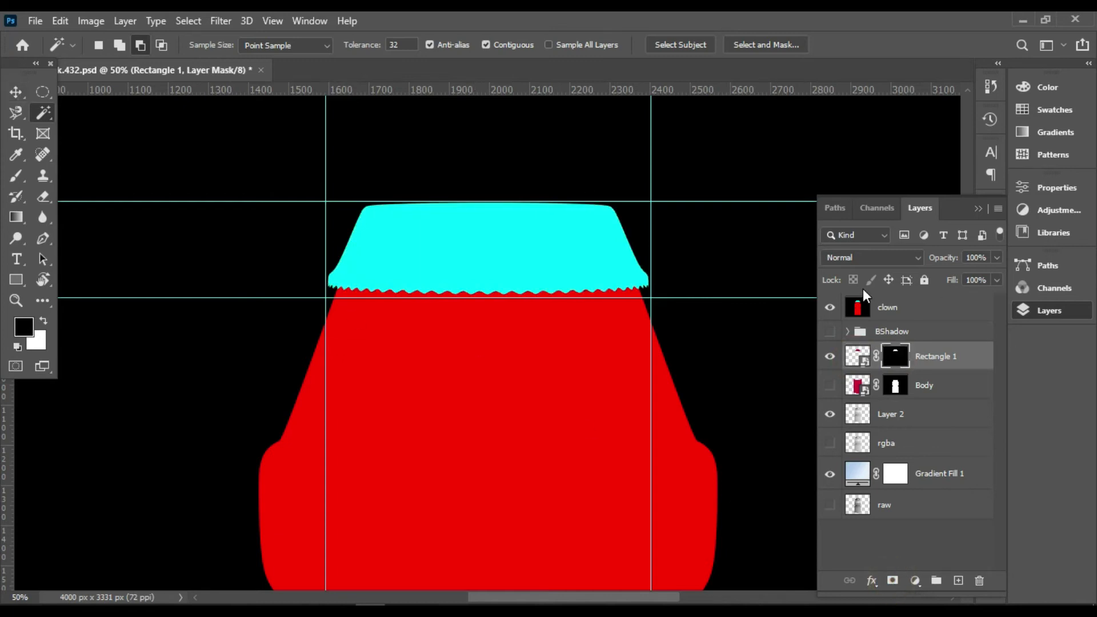
# - Hide the clown layer, show the Body layer, and zoom out to the whole bottle
pyautogui.click(831, 307)
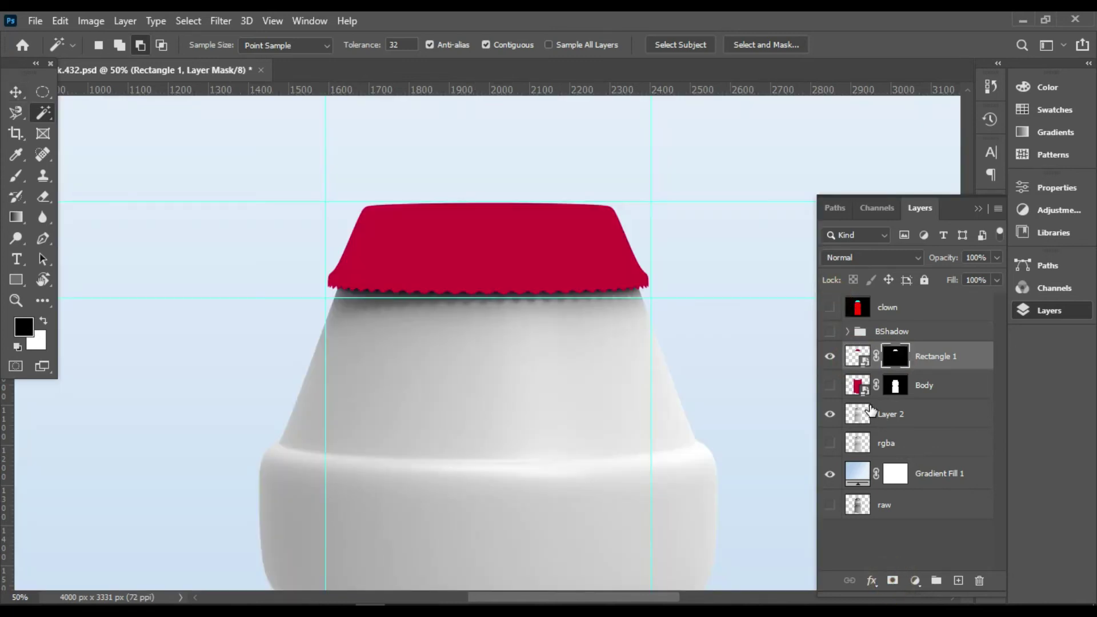
pyautogui.click(830, 387)
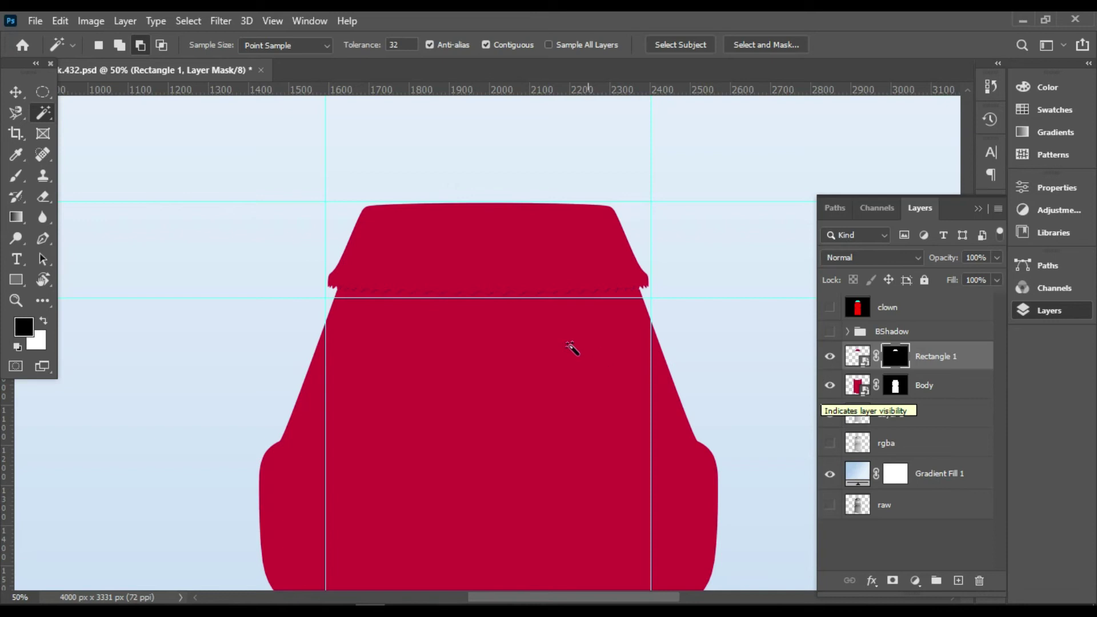
pyautogui.scroll(-1, 576, 368)
pyautogui.scroll(-1, 585, 387)
pyautogui.scroll(-2, 591, 396)
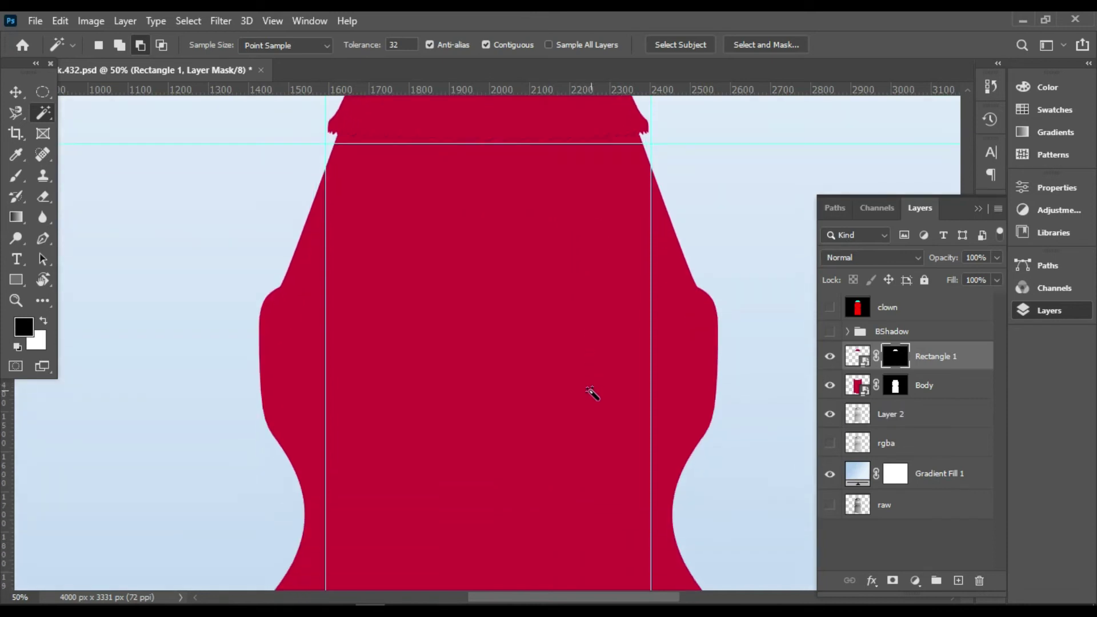
pyautogui.scroll(-2, 594, 389)
pyautogui.hotkey('ctrl', '-')
pyautogui.hotkey('ctrl', '-')
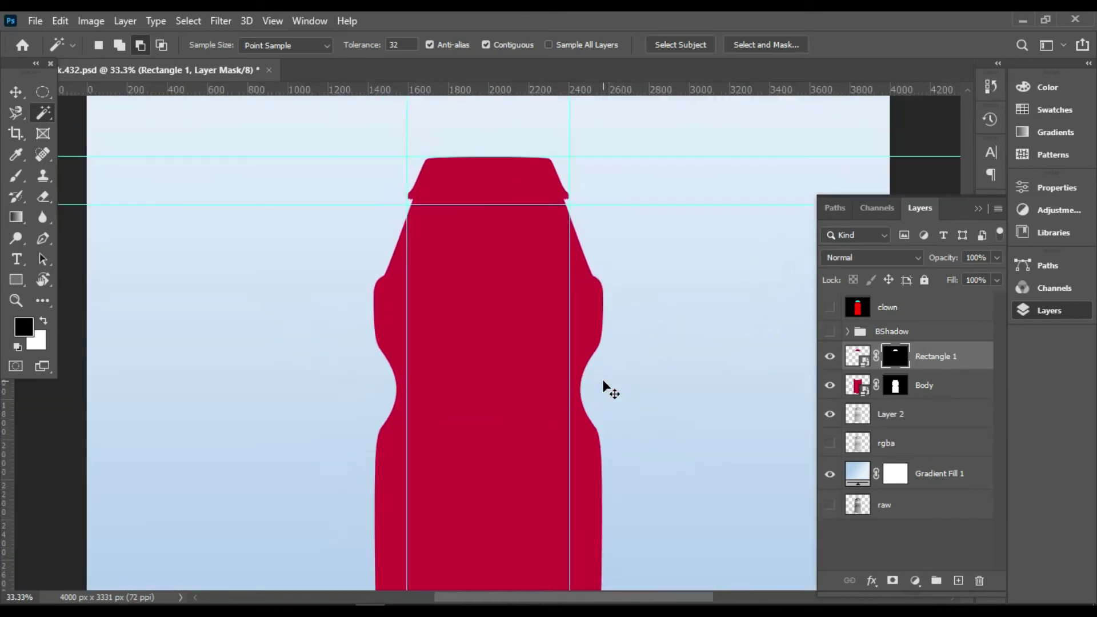
pyautogui.hotkey('ctrl', '-')
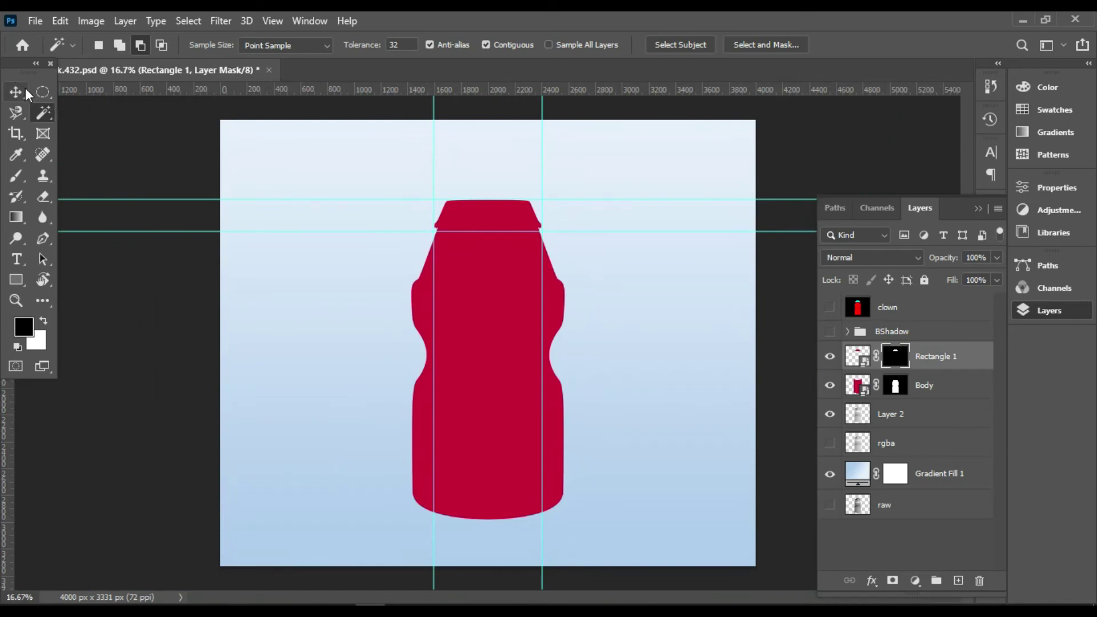
# - Remove all four guides by dragging them back onto the rulers
pyautogui.click(16, 92)
pyautogui.moveTo(177, 200); pyautogui.dragTo(177, 90)
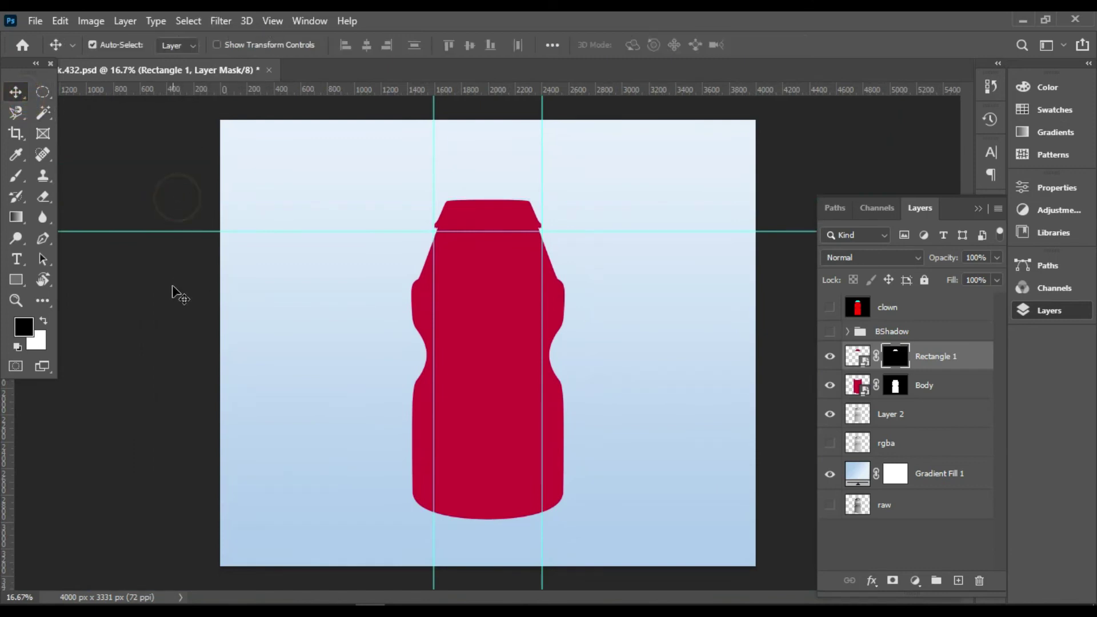
pyautogui.moveTo(178, 231); pyautogui.dragTo(177, 89)
pyautogui.moveTo(434, 107); pyautogui.dragTo(433, 94)
pyautogui.moveTo(543, 109); pyautogui.dragTo(542, 90)
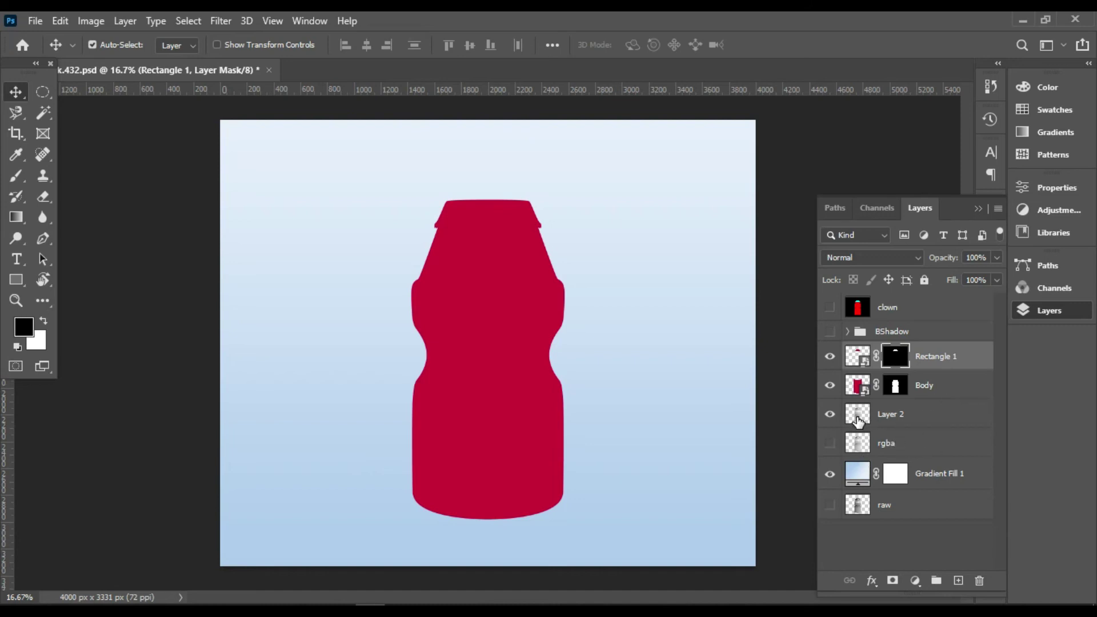
# - Move Layer 2 above Rectangle 1, duplicate it twice, and group the three copies as 'Adjustment'
pyautogui.click(857, 414)
pyautogui.moveTo(857, 414); pyautogui.dragTo(872, 344)
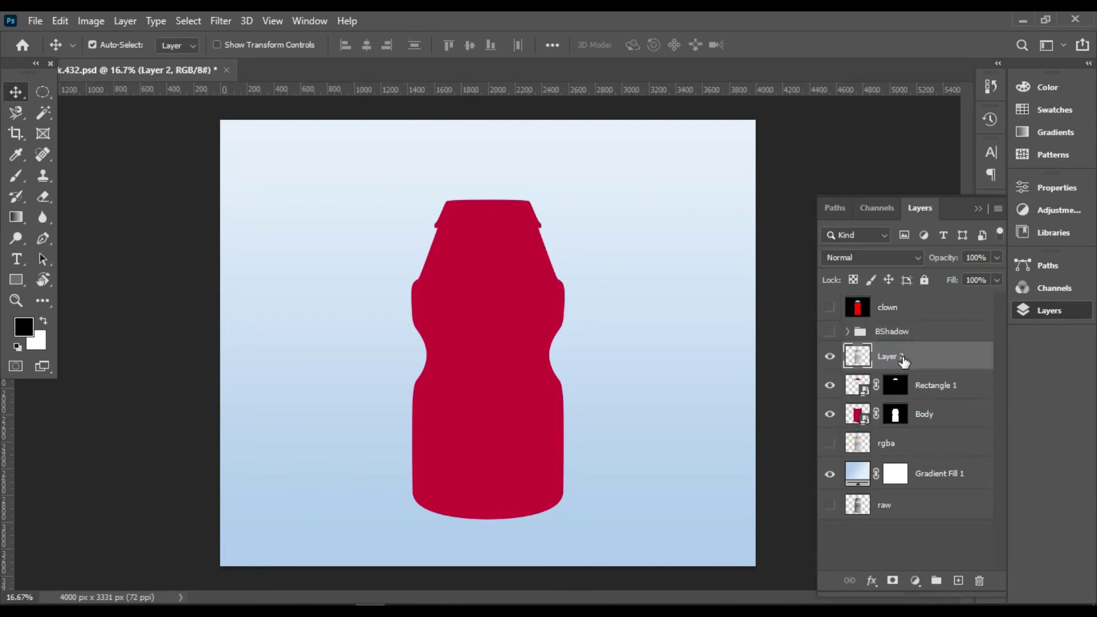
pyautogui.press('ctrl')
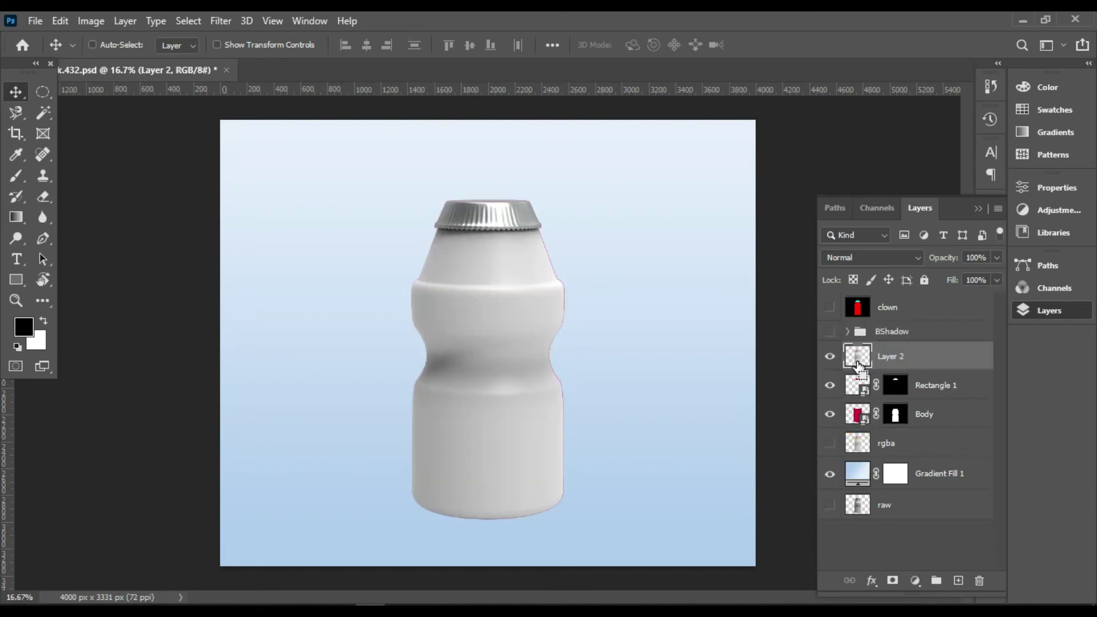
pyautogui.hotkey('ctrl', 'j')
pyautogui.hotkey('ctrl', 'j')
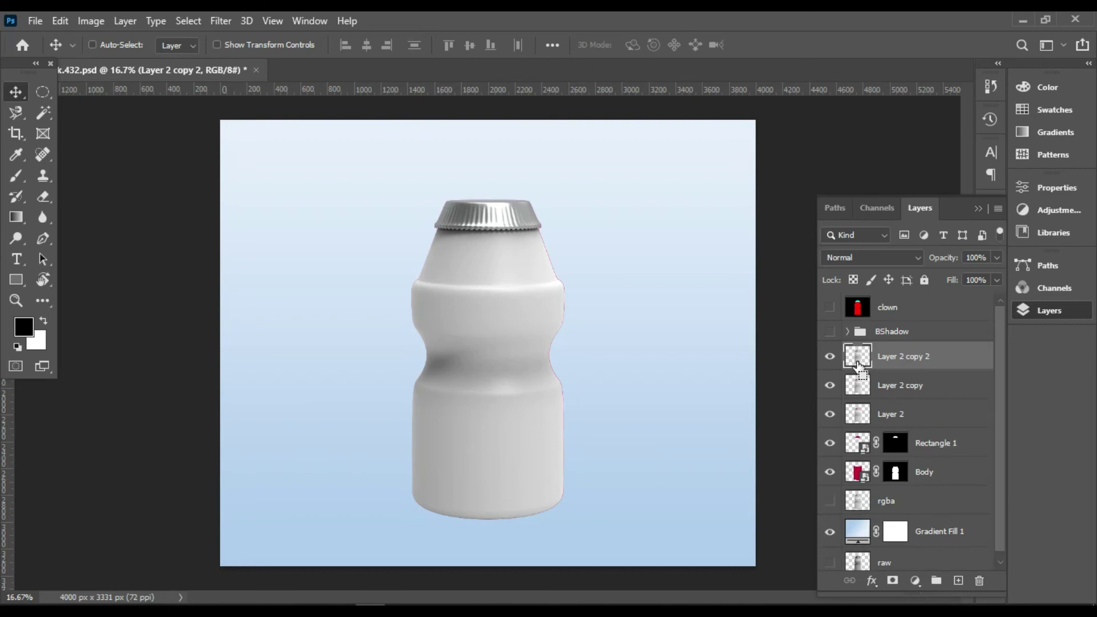
pyautogui.click(895, 417)
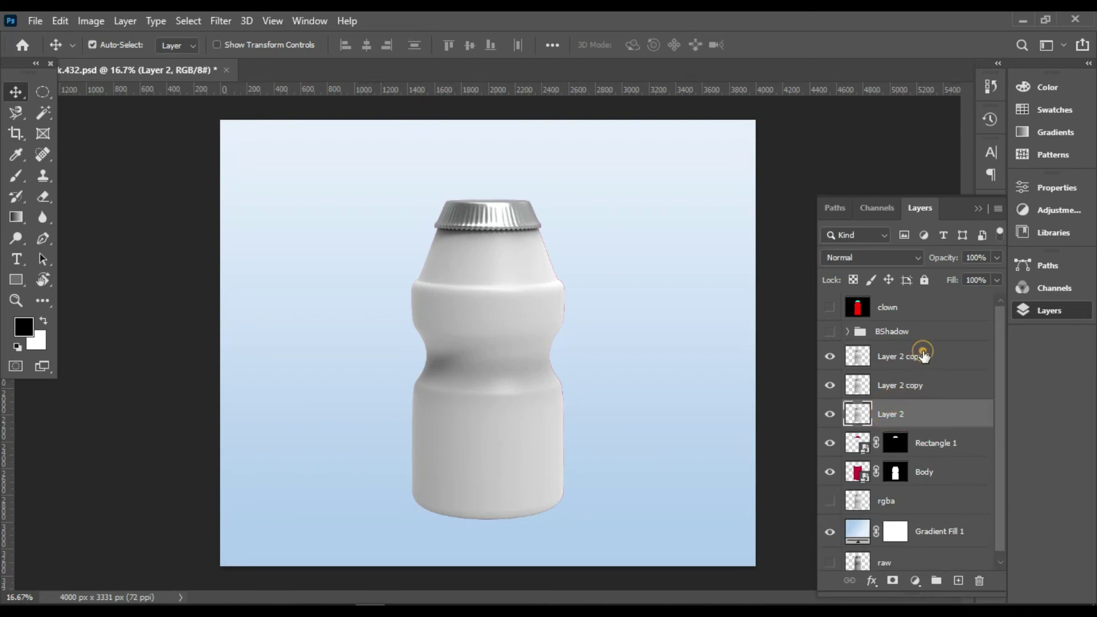
pyautogui.keyDown('shift'); pyautogui.click(925, 357); pyautogui.keyUp('shift')
pyautogui.moveTo(930, 428); pyautogui.dragTo(936, 581)
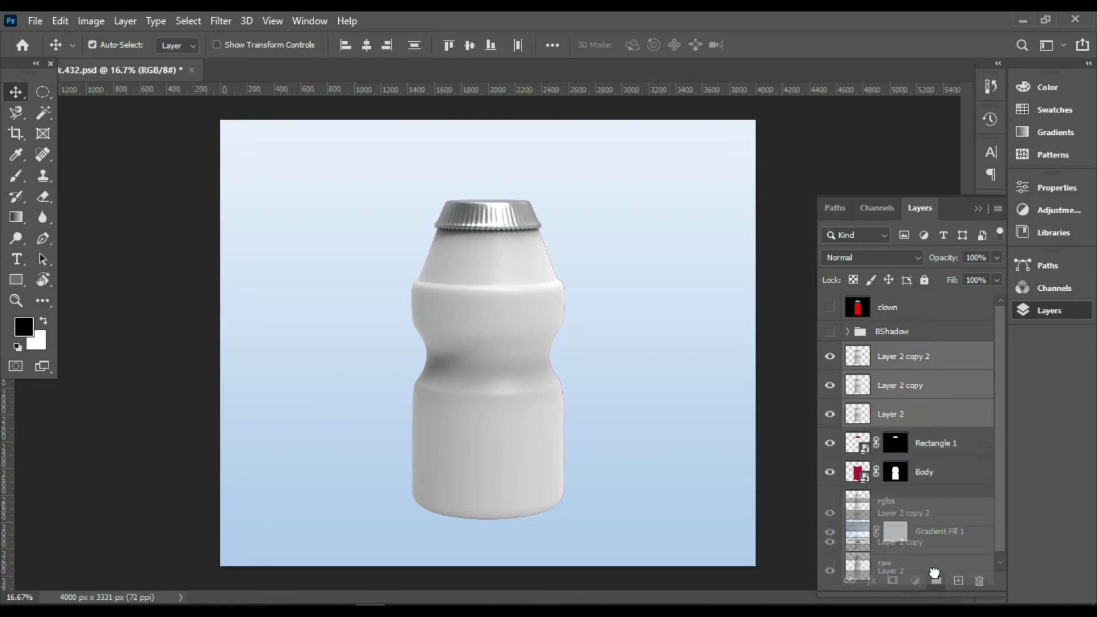
pyautogui.doubleClick(888, 353)
pyautogui.write('Adjustment')
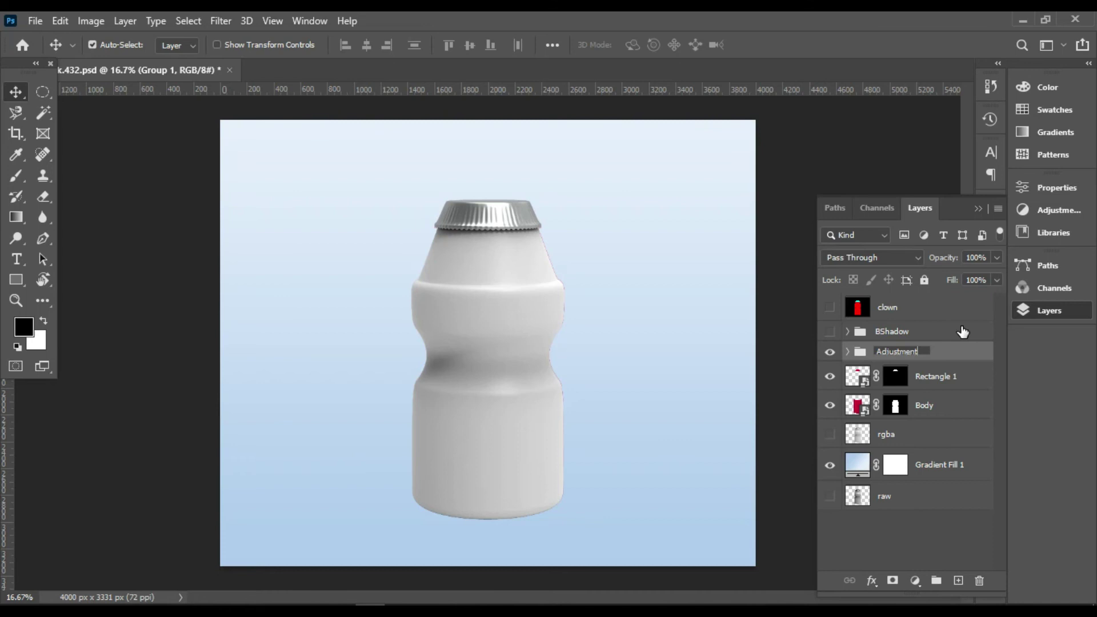
pyautogui.press('Return')
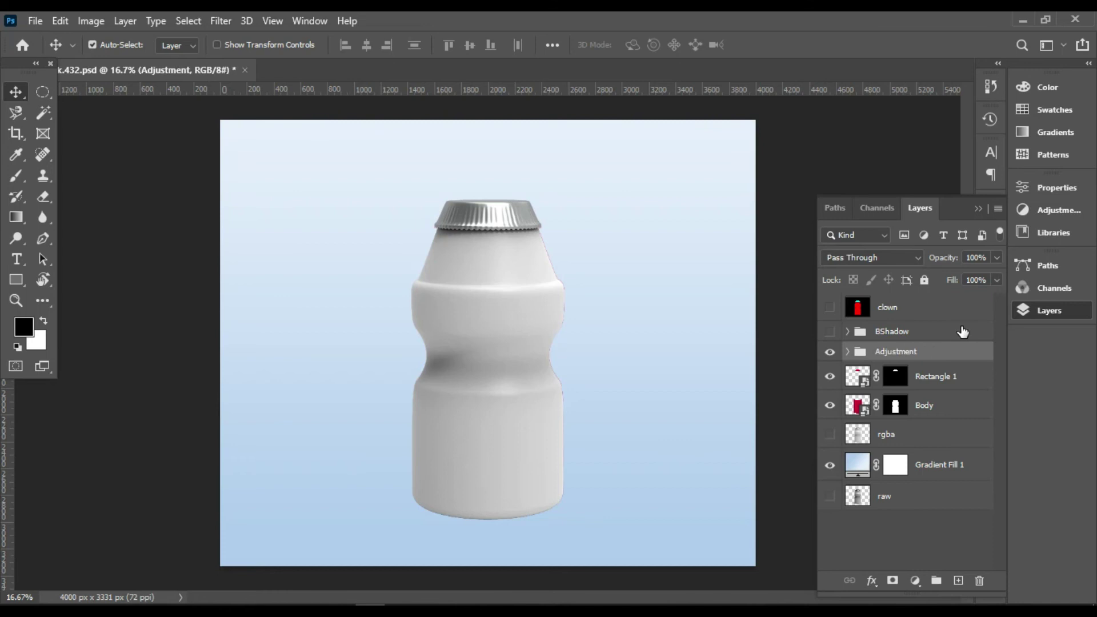
# - Group Rectangle 1 and Body into a group named 'Smart Object'
pyautogui.click(975, 375)
pyautogui.keyDown('shift'); pyautogui.click(958, 404); pyautogui.keyUp('shift')
pyautogui.moveTo(951, 404); pyautogui.dragTo(936, 580)
pyautogui.doubleClick(885, 372)
pyautogui.write('Smal')
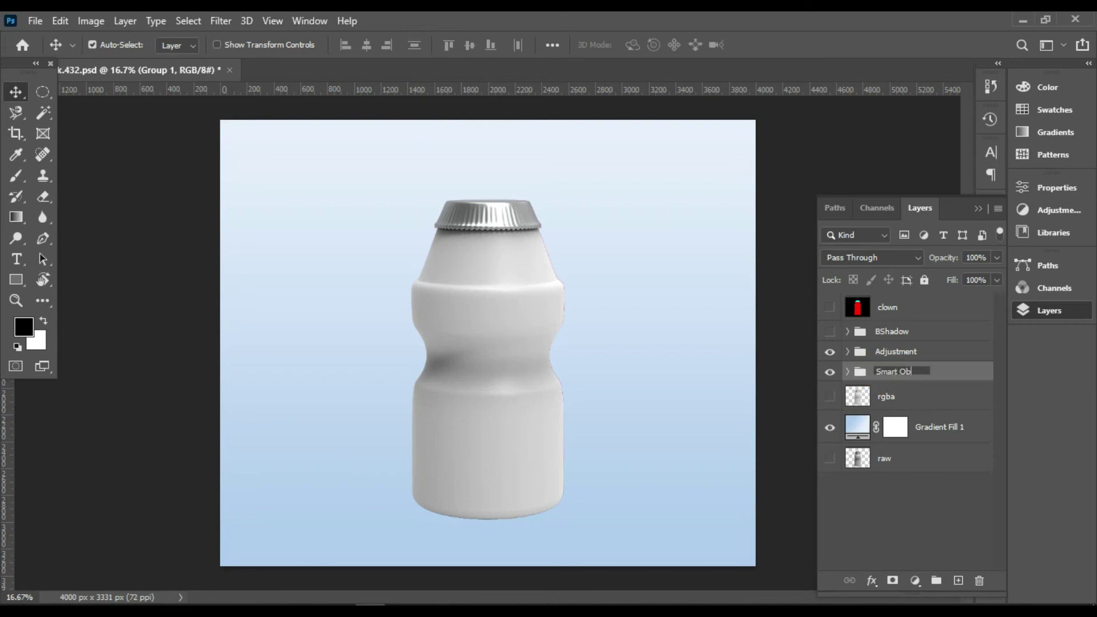
pyautogui.press('Return')
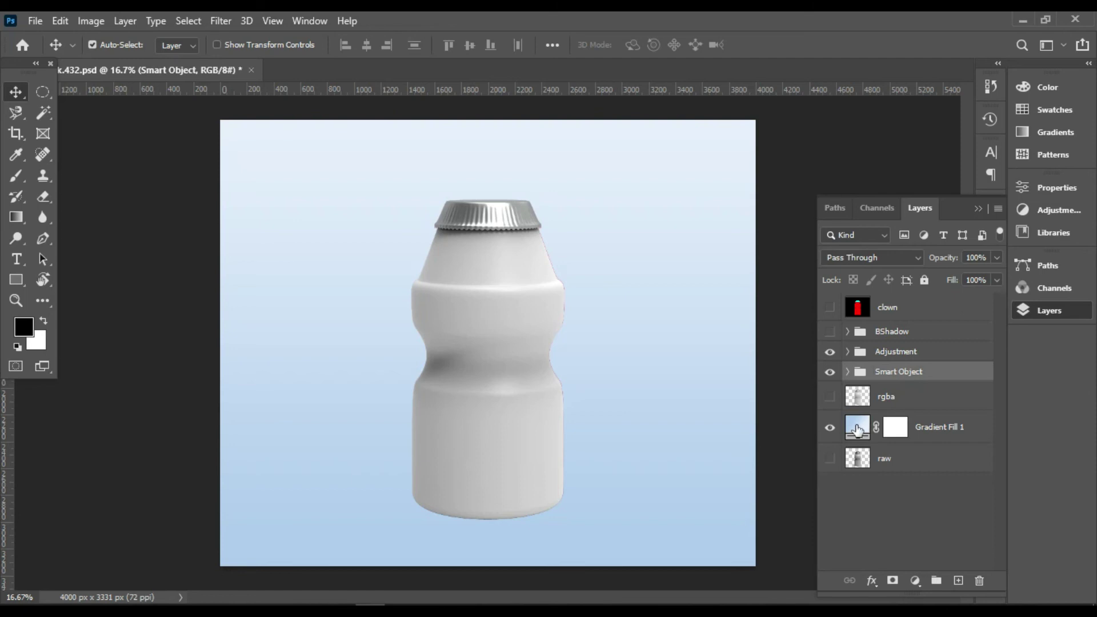
# - Group the rgba, Gradient Fill 1 and raw layers into a group named 'Background'
pyautogui.click(913, 396)
pyautogui.keyDown('shift'); pyautogui.click(913, 459); pyautogui.keyUp('shift')
pyautogui.moveTo(925, 457); pyautogui.dragTo(937, 580)
pyautogui.doubleClick(884, 393)
pyautogui.write('Background')
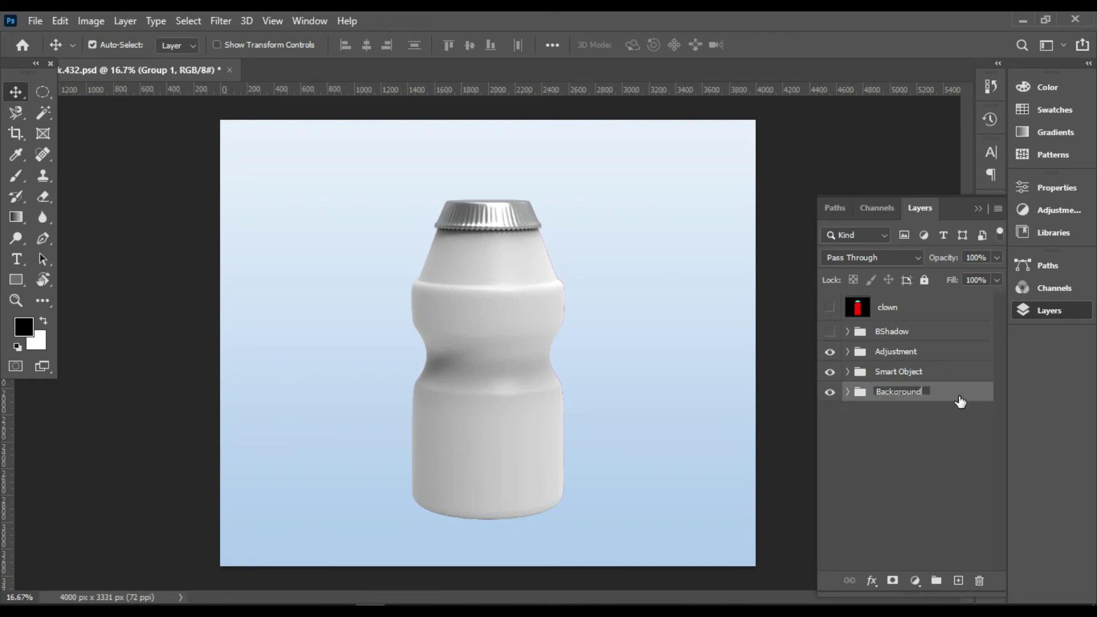
pyautogui.press('Return')
# - Put the clown layer in a group named 'ID', then hide the ID and Adjustment groups
pyautogui.moveTo(890, 311); pyautogui.dragTo(937, 581)
pyautogui.doubleClick(893, 306)
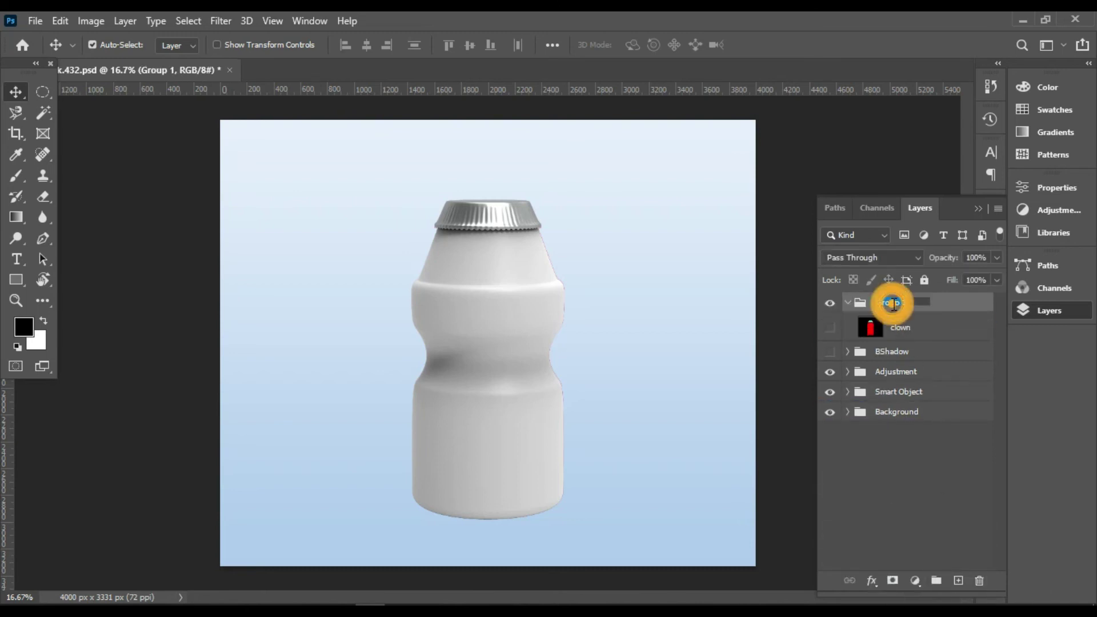
pyautogui.write('ID')
pyautogui.press('Return')
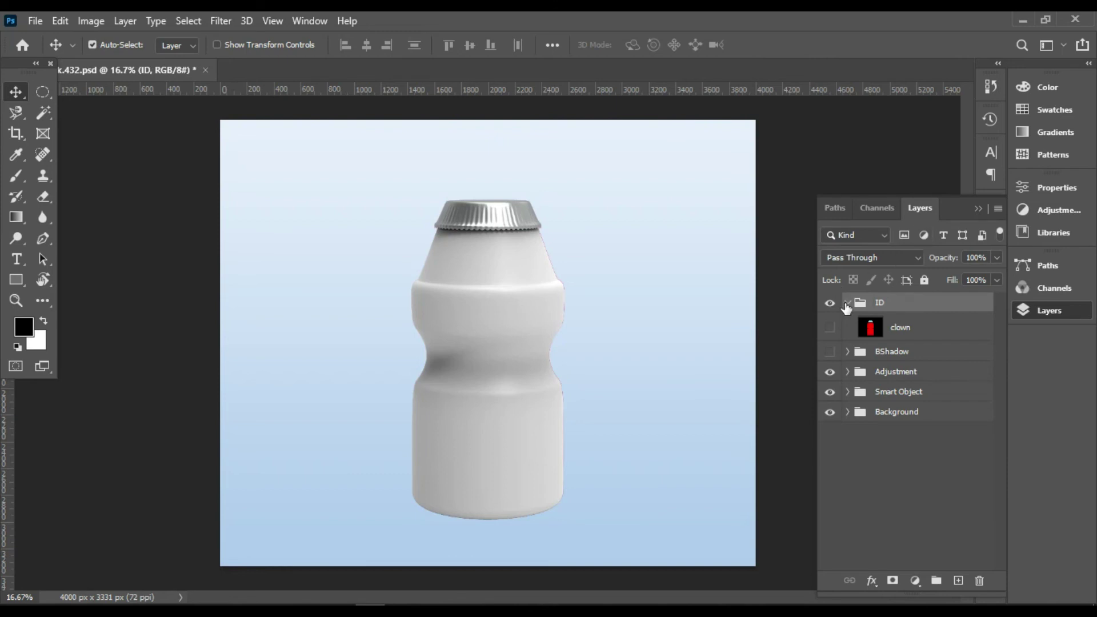
pyautogui.click(847, 303)
pyautogui.click(830, 303)
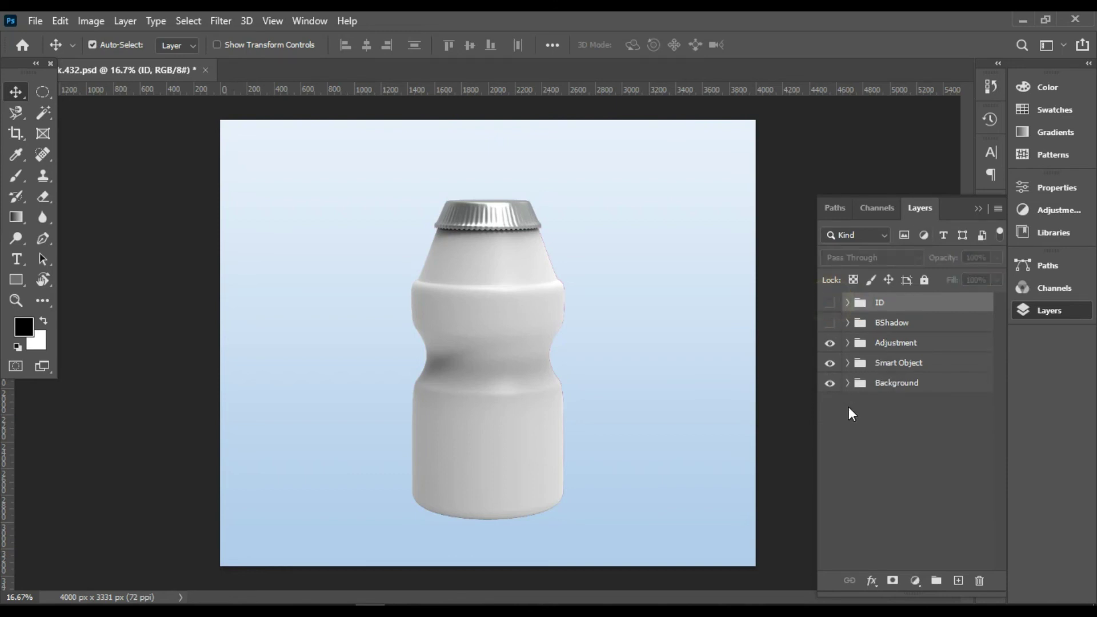
pyautogui.click(830, 342)
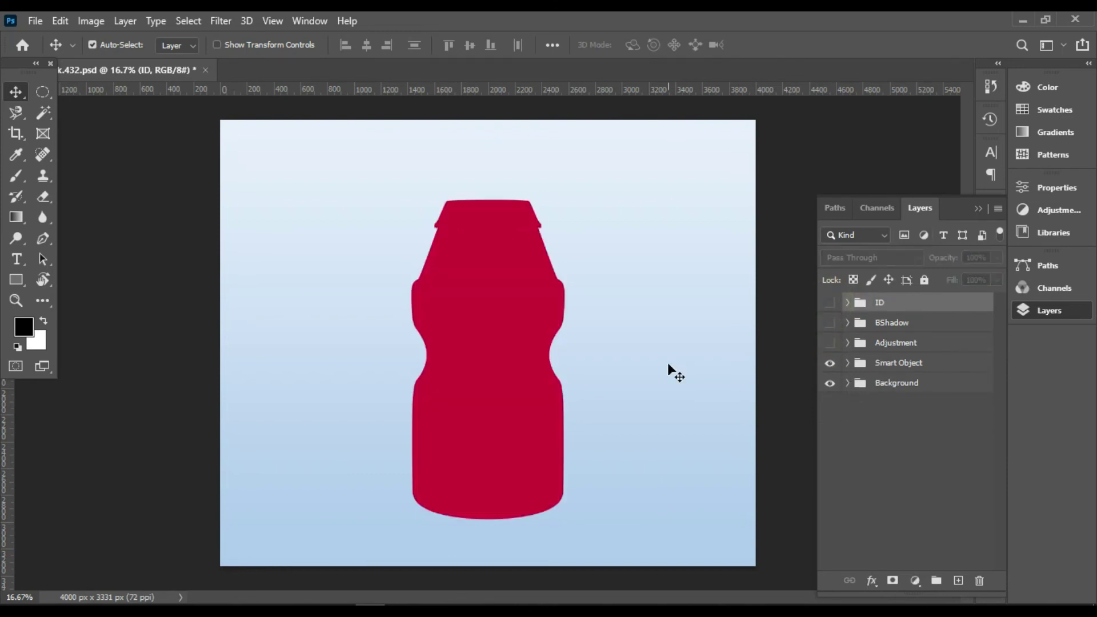
# - Open the Body label and add the heading 'Free Health Drink Mockup' at 72 pt
pyautogui.click(848, 364)
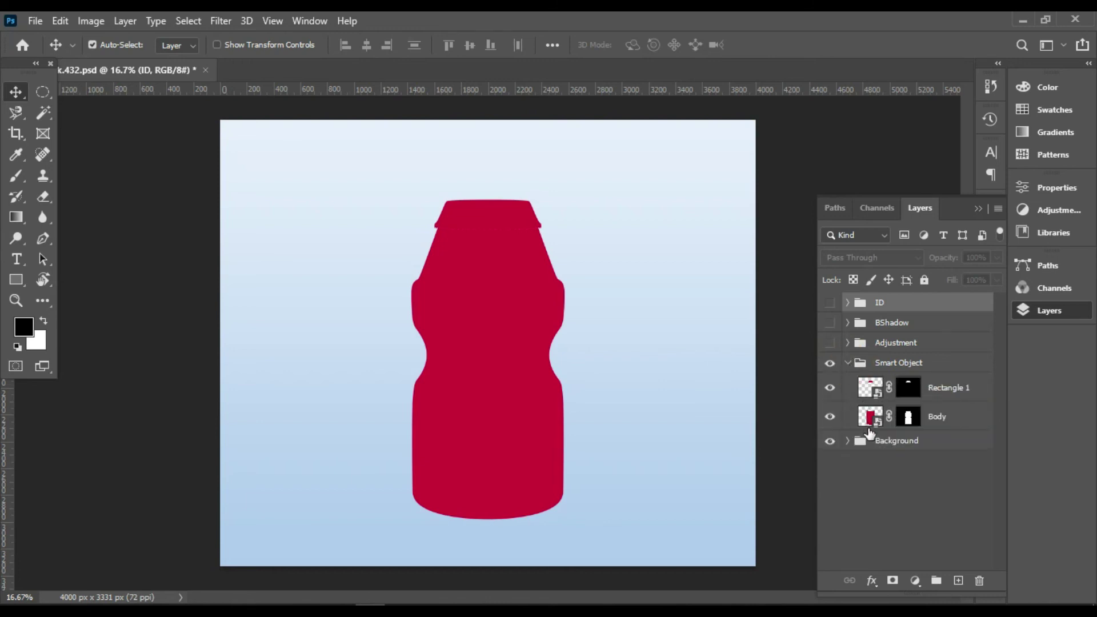
pyautogui.doubleClick(869, 418)
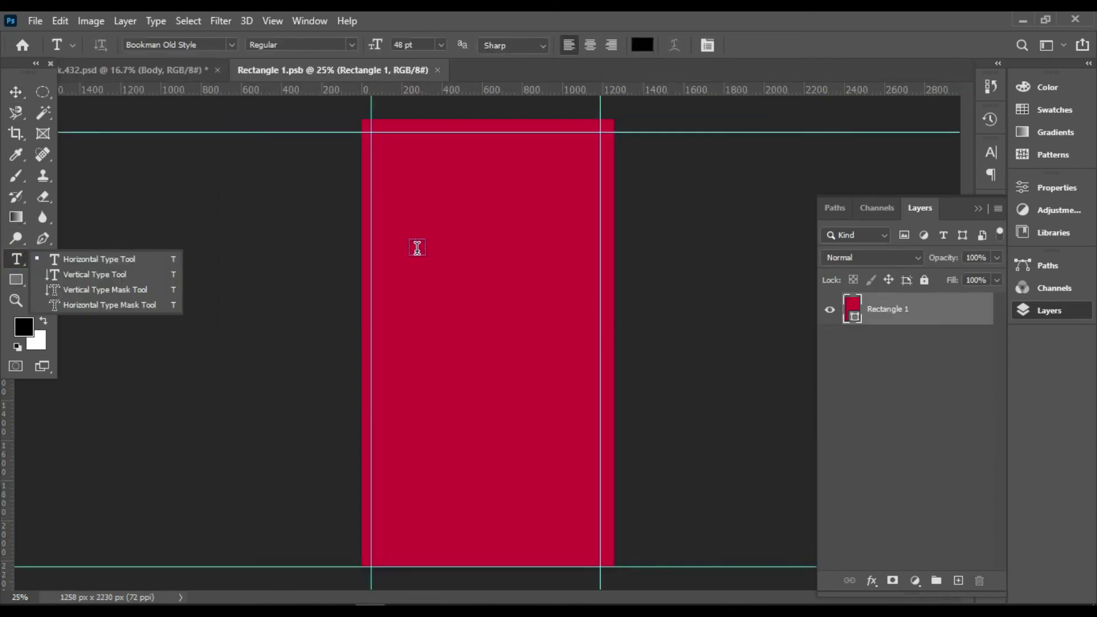
pyautogui.click(396, 220)
pyautogui.write('Tren Gaslih')
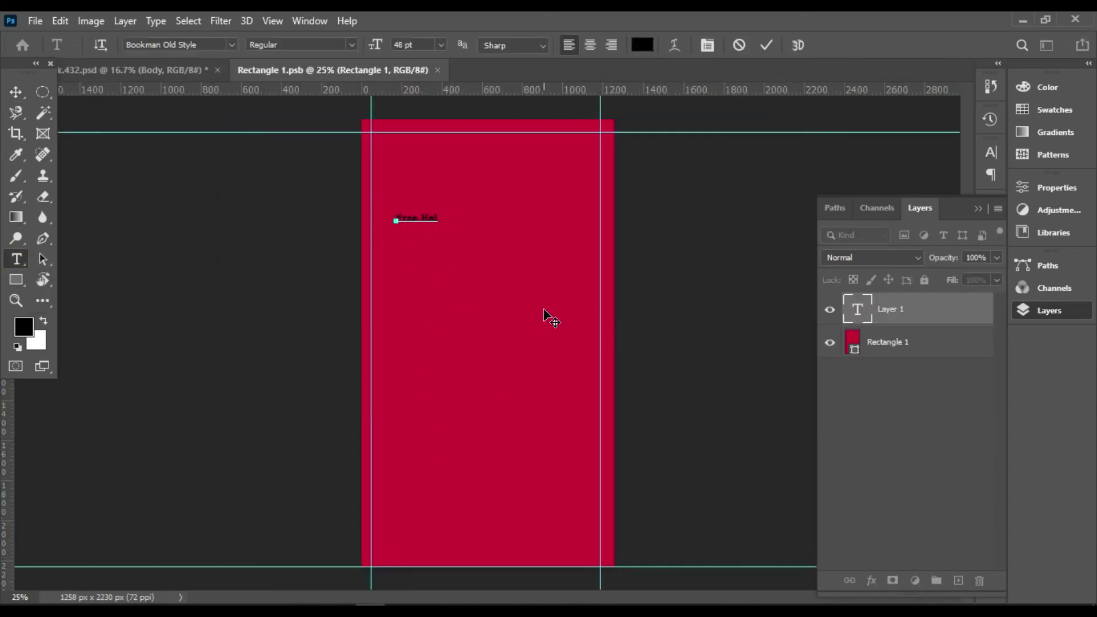
pyautogui.press('BackSpace')
pyautogui.press('BackSpace')
pyautogui.press('BackSpace')
pyautogui.write('Health Drink Mockup')
pyautogui.moveTo(526, 247); pyautogui.dragTo(550, 252)
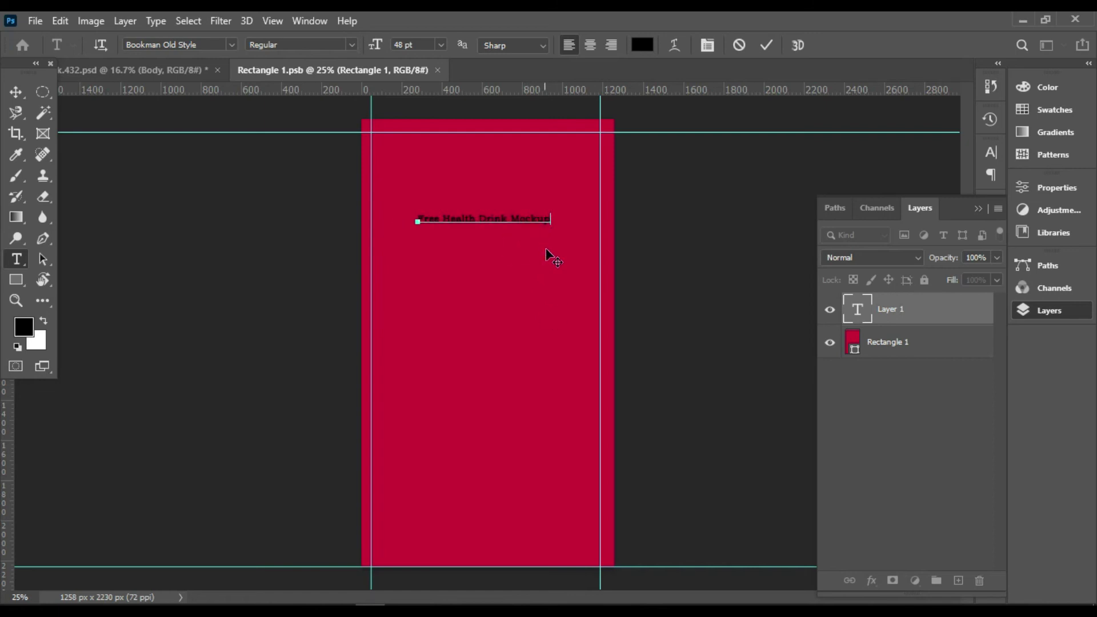
pyautogui.doubleClick(858, 309)
pyautogui.click(440, 45)
pyautogui.click(427, 249)
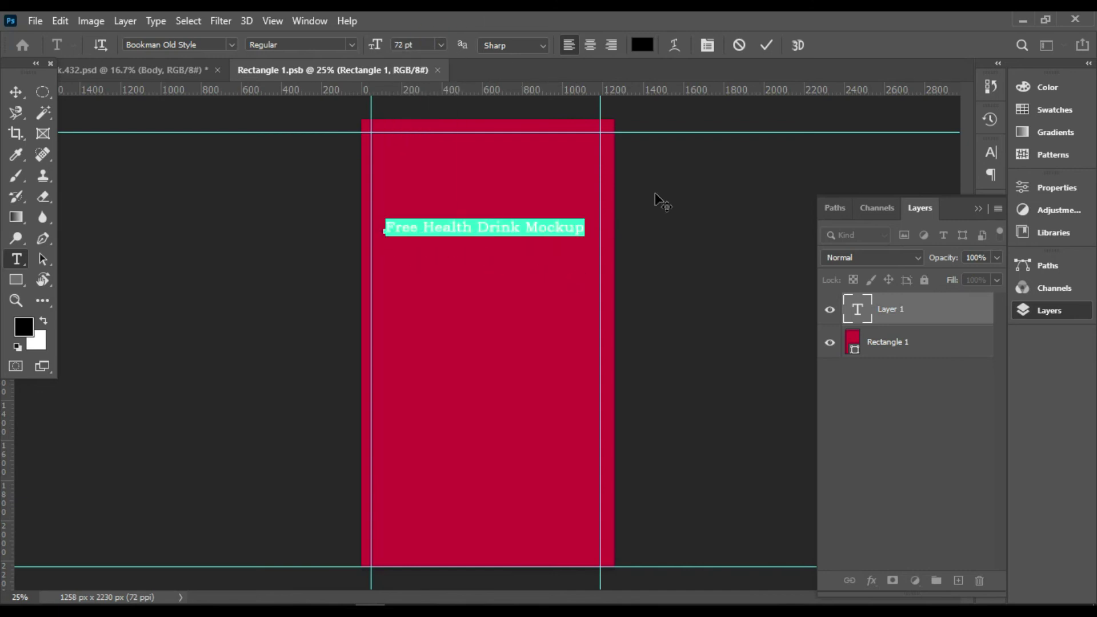
pyautogui.click(766, 44)
# - Duplicate the heading, move the copy to the label bottom and retype it as 'Mockuphut.com'
pyautogui.moveTo(857, 312); pyautogui.dragTo(882, 366)
pyautogui.hotkey('ctrl', 'z')
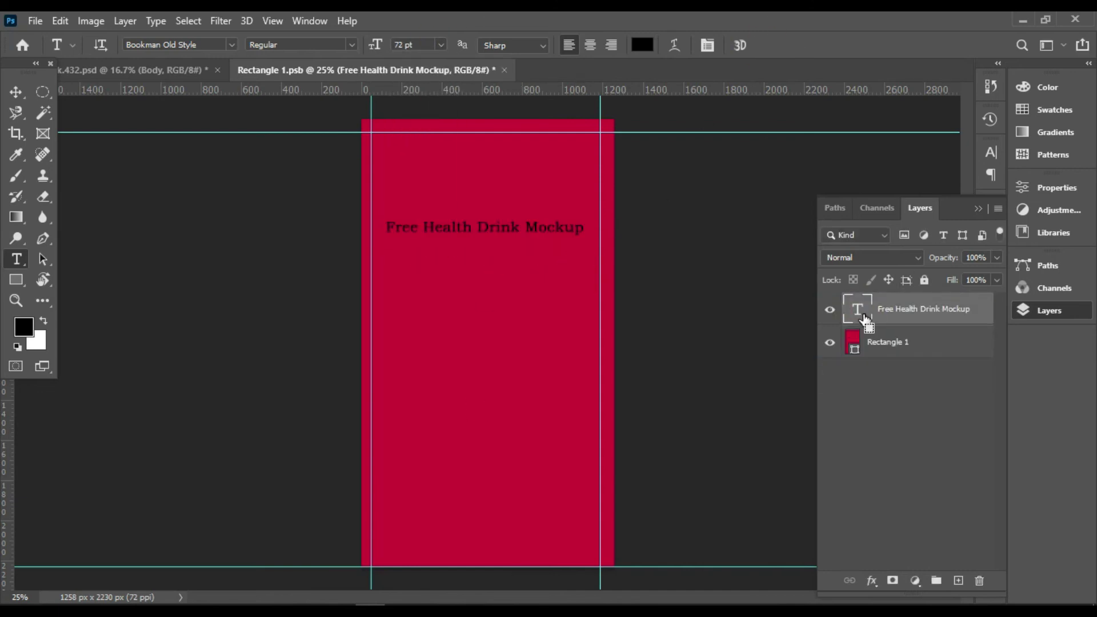
pyautogui.hotkey('ctrl', 'j')
pyautogui.click(14, 93)
pyautogui.moveTo(468, 227); pyautogui.dragTo(470, 497)
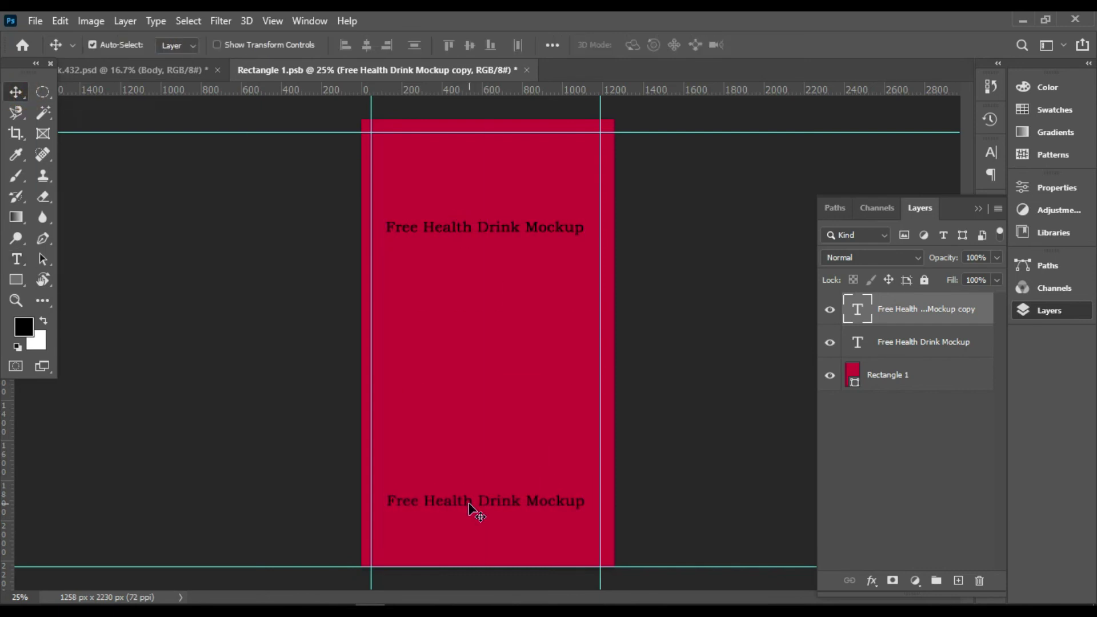
pyautogui.doubleClick(473, 500)
pyautogui.press('BackSpace')
pyautogui.write('Mockup')
pyautogui.press('BackSpace')
pyautogui.press('BackSpace')
pyautogui.press('BackSpace')
pyautogui.write('ckuphut.com')
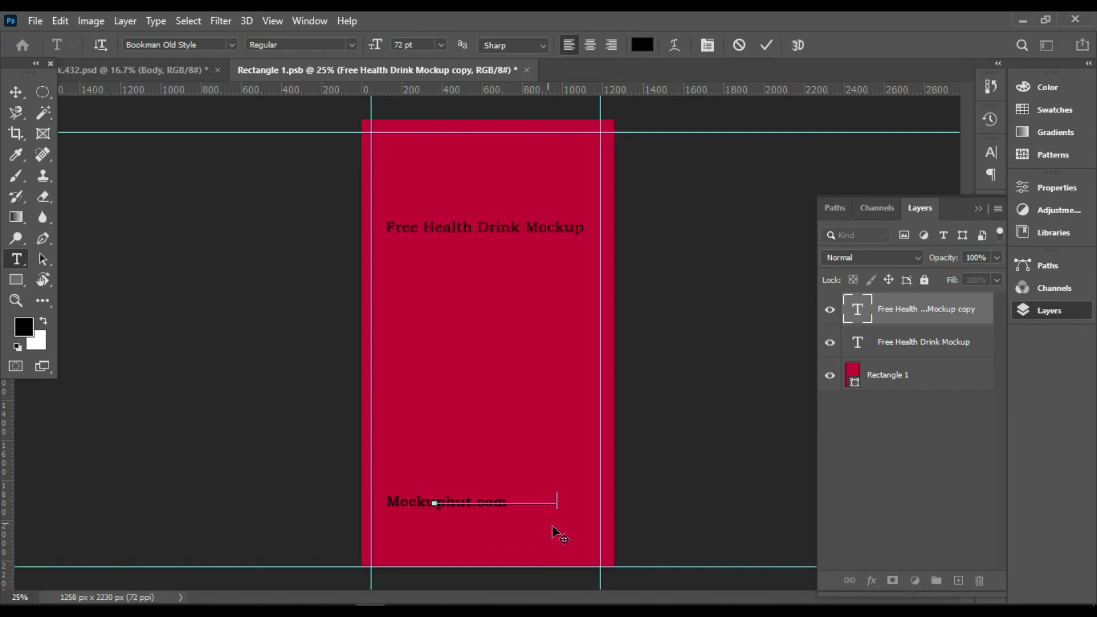
# - Add a drop shadow to both the heading and the Mockuphut.com text layers
pyautogui.click(15, 91)
pyautogui.click(914, 342)
pyautogui.click(871, 580)
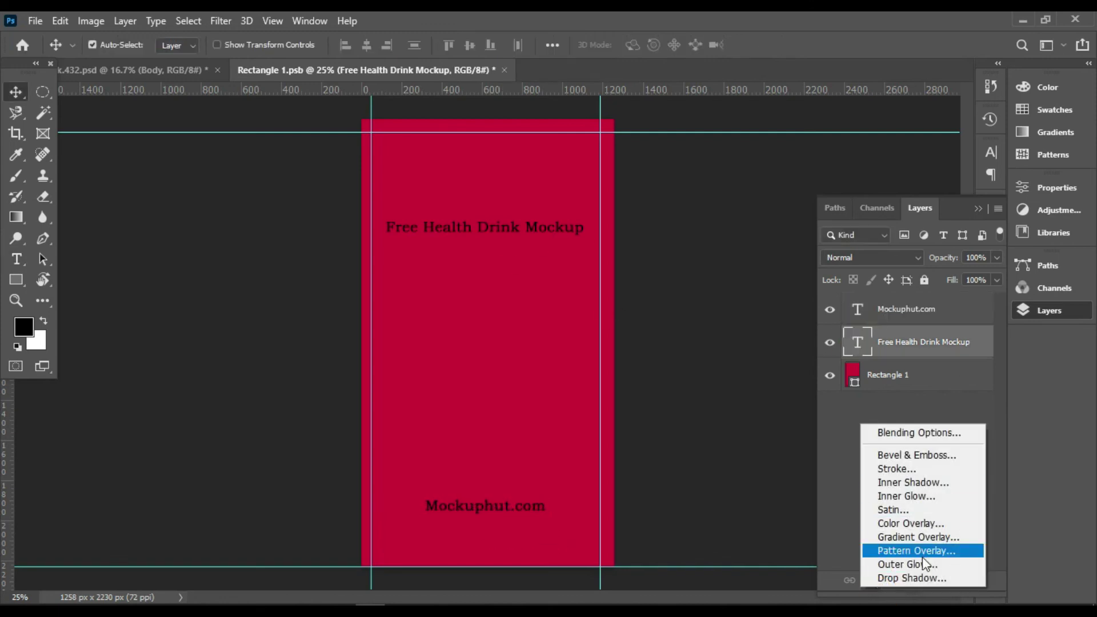
pyautogui.click(909, 594)
pyautogui.press('Return')
pyautogui.click(486, 508)
pyautogui.click(872, 580)
pyautogui.click(302, 505)
# - Change the label background rectangle colour to salmon pink
pyautogui.doubleClick(853, 430)
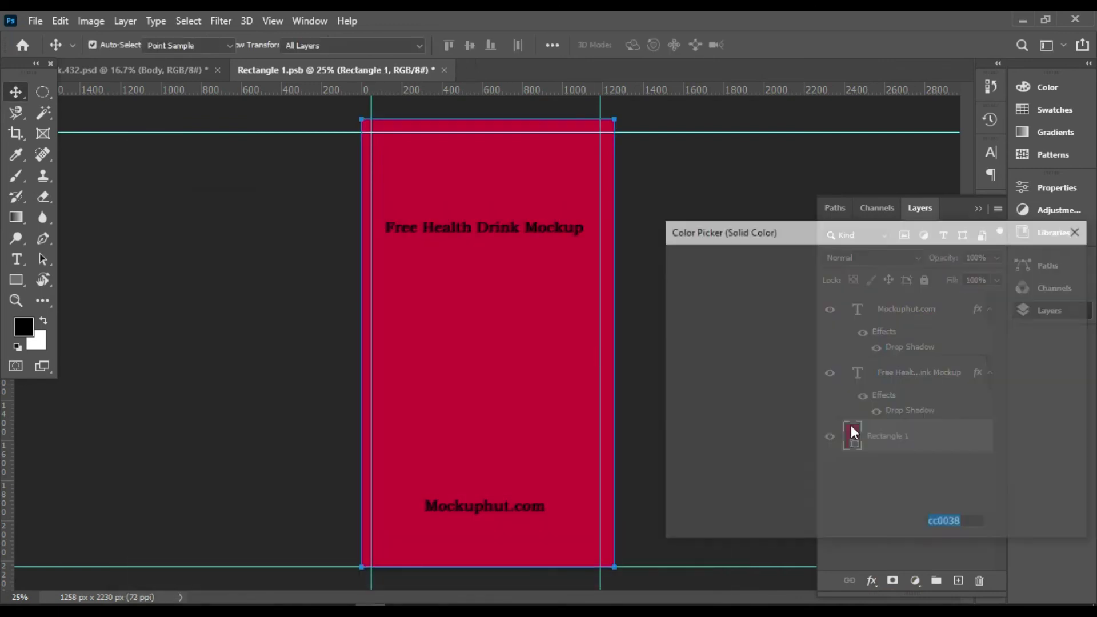
pyautogui.moveTo(897, 459)
pyautogui.mouseDown()
pyautogui.moveTo(909, 336)
pyautogui.moveTo(906, 457)
pyautogui.moveTo(898, 279)
pyautogui.moveTo(900, 457)
pyautogui.mouseUp()
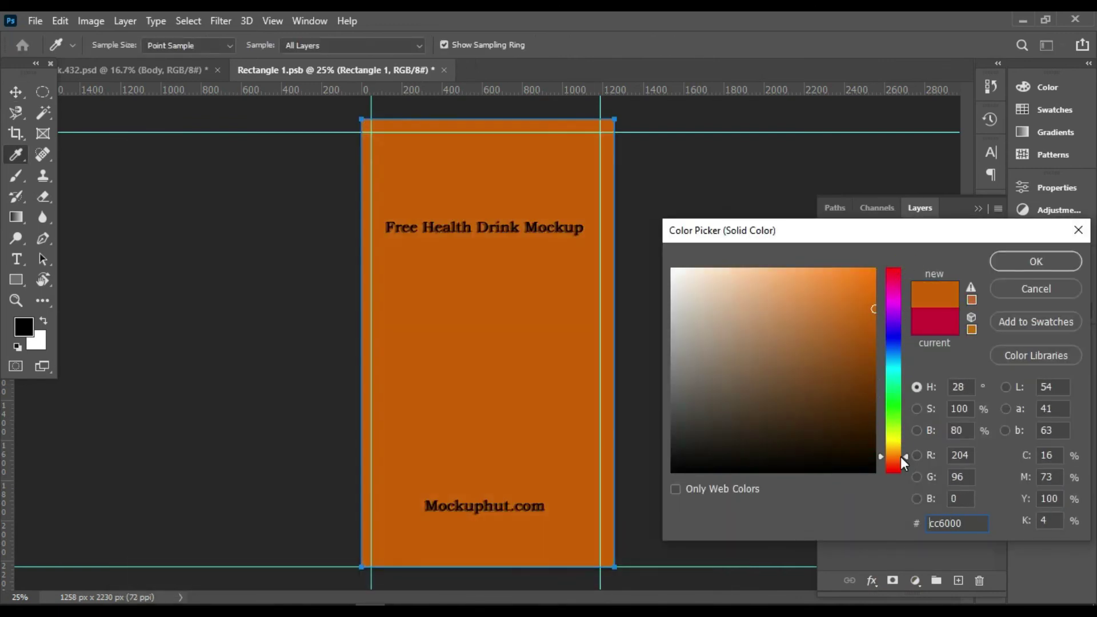
pyautogui.moveTo(874, 309)
pyautogui.mouseDown()
pyautogui.moveTo(806, 291)
pyautogui.moveTo(816, 268)
pyautogui.moveTo(789, 268)
pyautogui.mouseUp()
pyautogui.click(907, 455)
pyautogui.moveTo(906, 455); pyautogui.dragTo(909, 464)
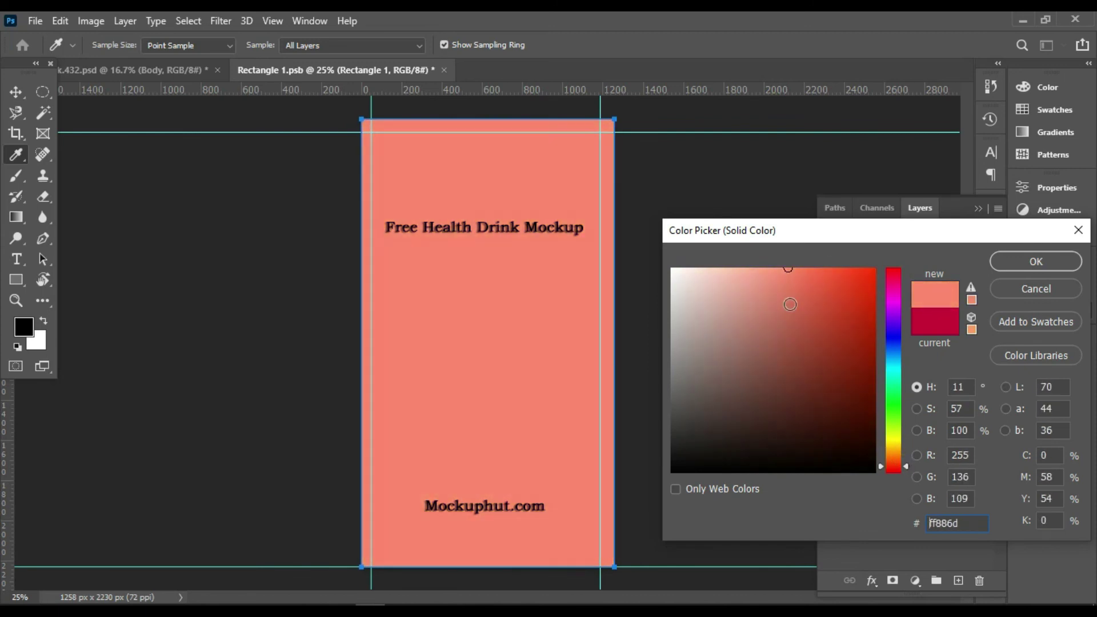
pyautogui.press('Return')
# - Check the heading's layer effects and save the label back into the bottle mockup
pyautogui.press('v')
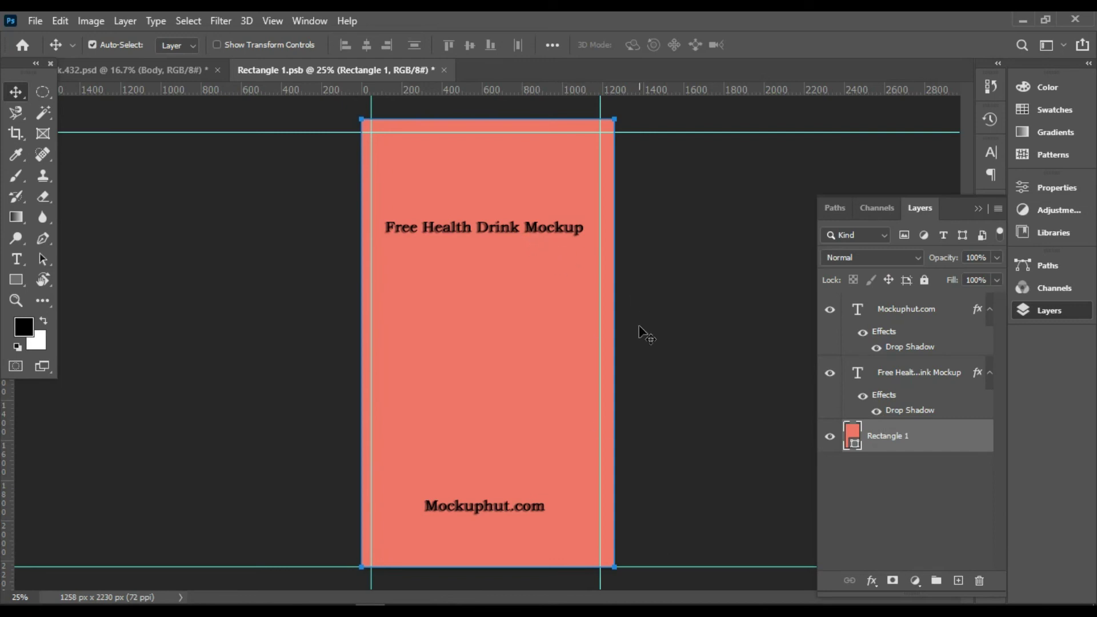
pyautogui.click(927, 377)
pyautogui.click(918, 313)
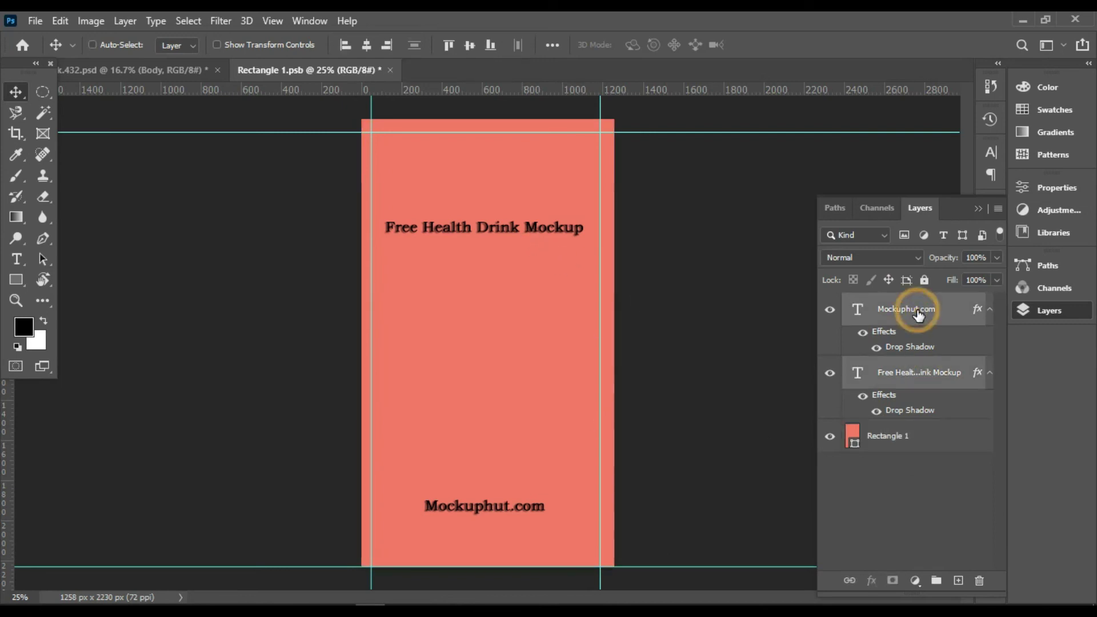
pyautogui.click(920, 372)
pyautogui.click(872, 581)
pyautogui.press('Escape')
pyautogui.hotkey('ctrl', 's')
pyautogui.click(142, 70)
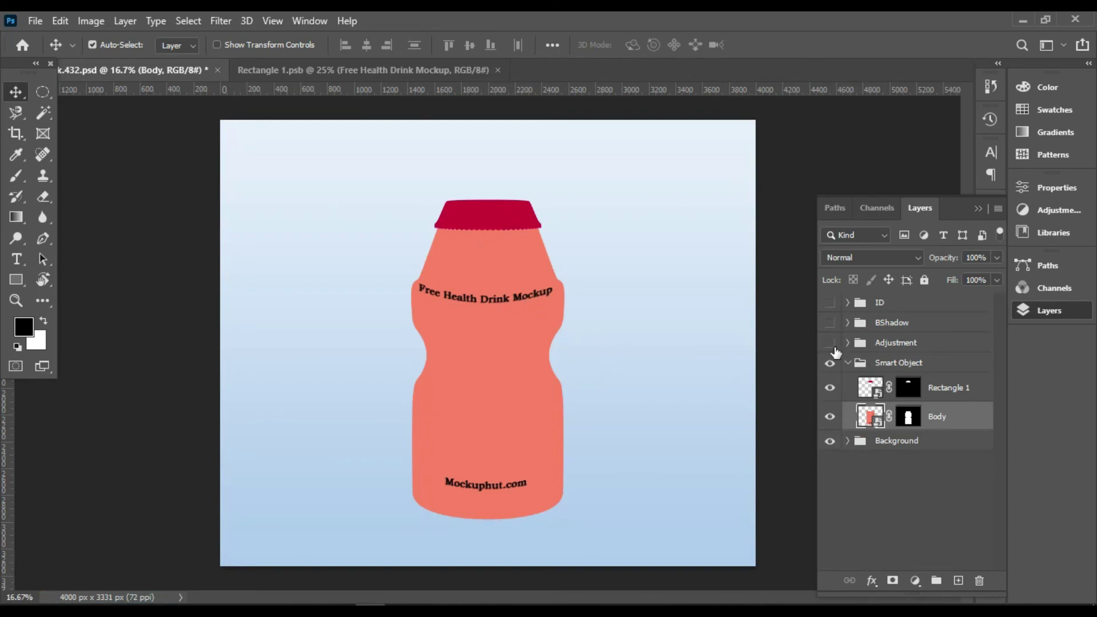
# - Open the cap label, add 'Mockuphut.com' text and give it an outer glow
pyautogui.doubleClick(870, 388)
pyautogui.hotkey('ctrl', '-')
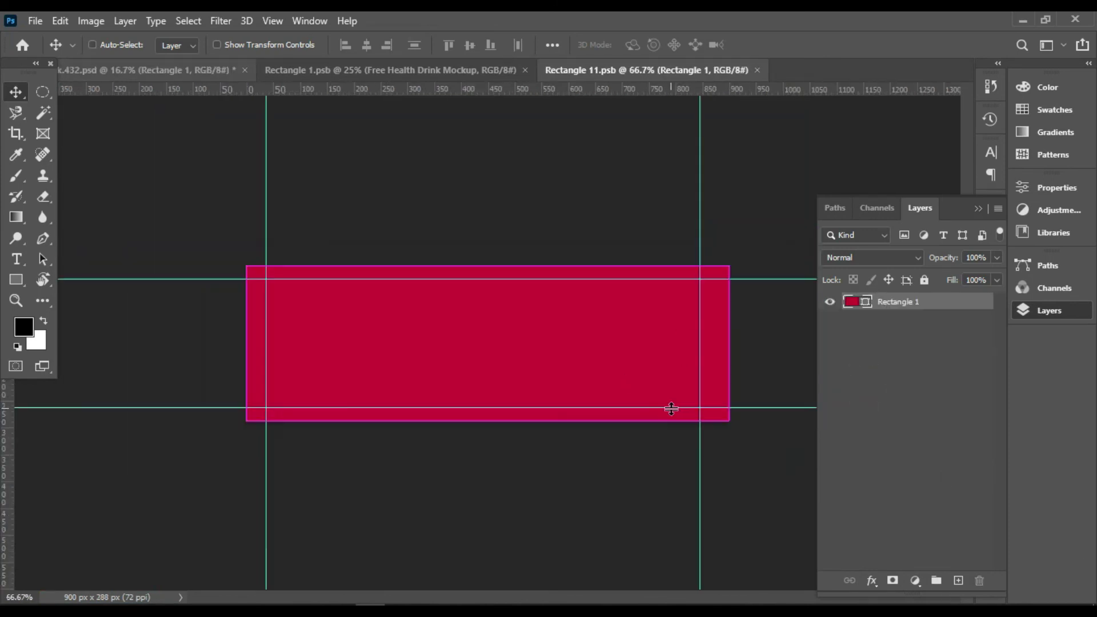
pyautogui.press('t')
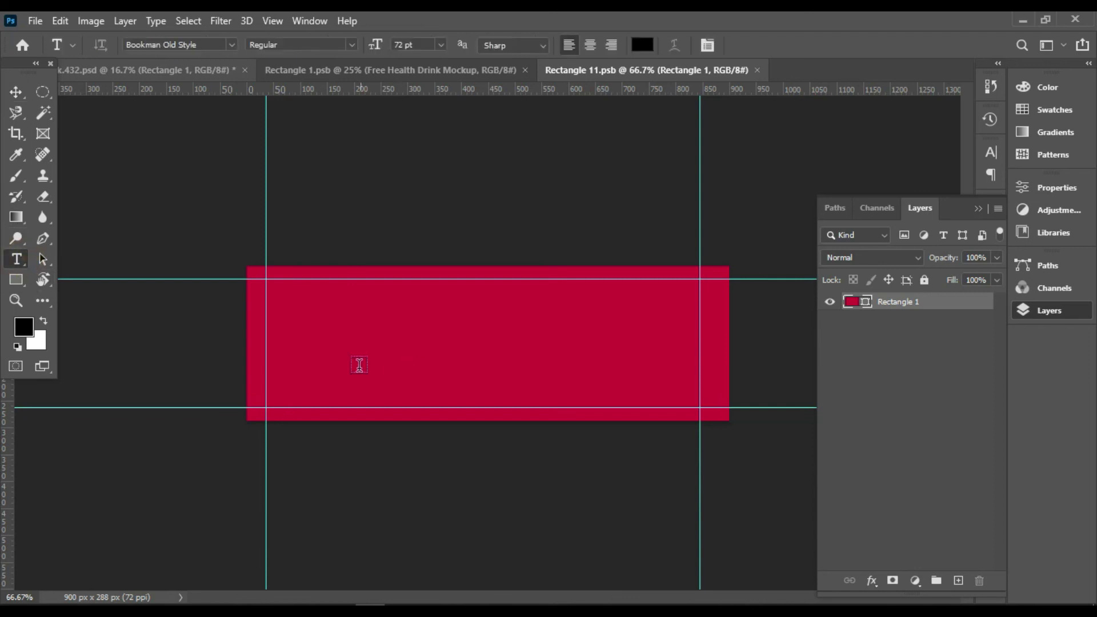
pyautogui.click(311, 362)
pyautogui.write('Mockuphut.com')
pyautogui.moveTo(592, 394); pyautogui.dragTo(617, 408)
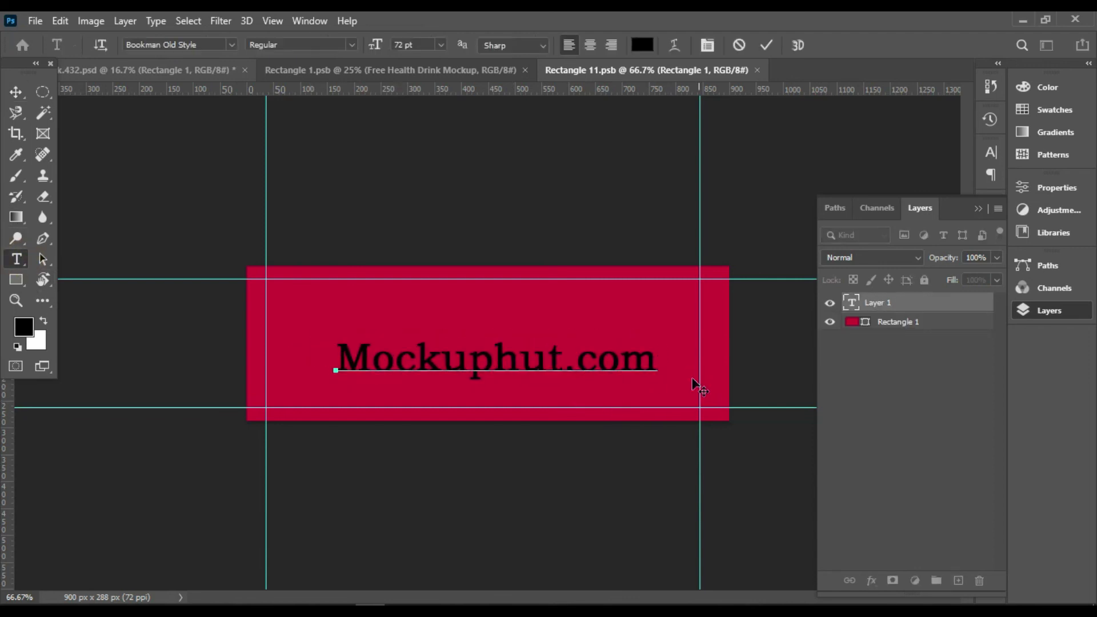
pyautogui.hotkey('ctrl', 'Return')
pyautogui.click(871, 581)
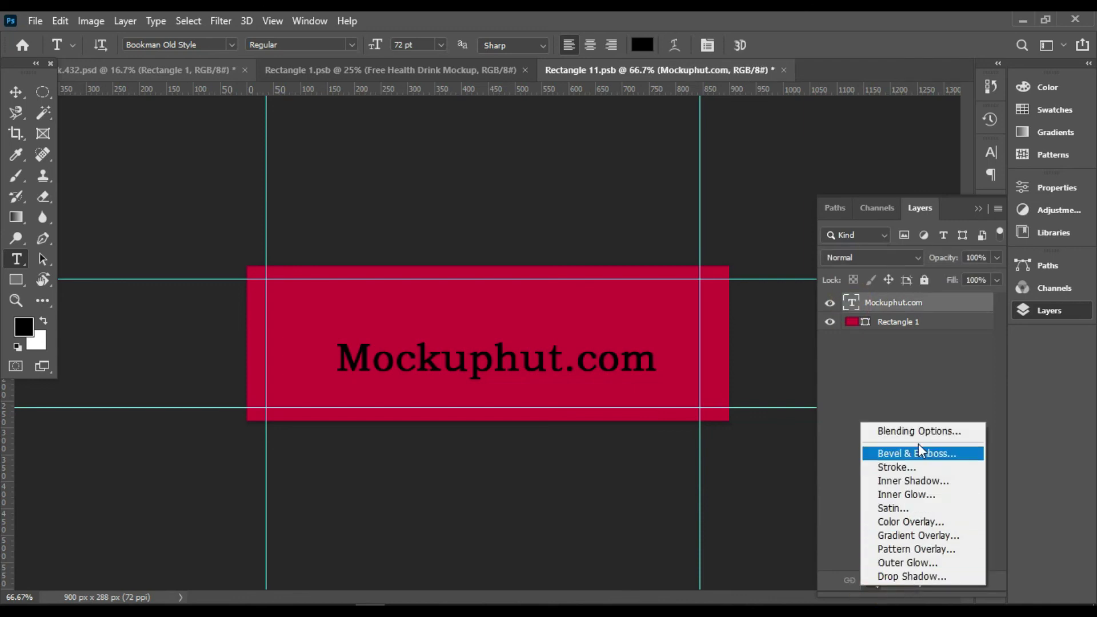
pyautogui.click(912, 559)
pyautogui.moveTo(397, 212); pyautogui.dragTo(397, 404)
pyautogui.press('Return')
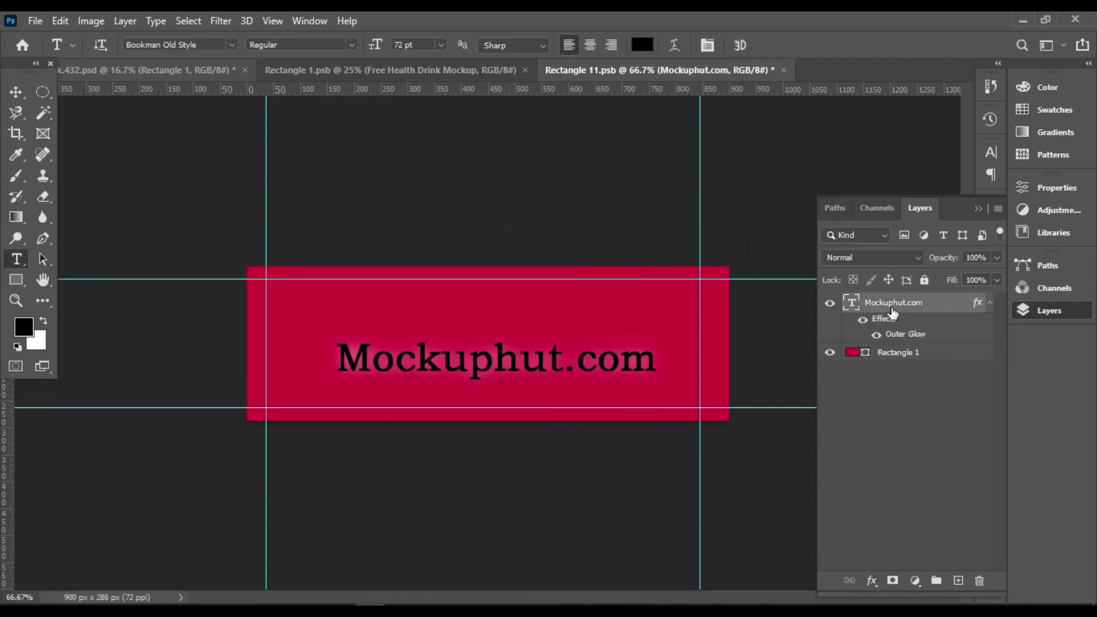
# - Make the cap label light grey (b8b8b8) and save it back to the bottle
pyautogui.doubleClick(852, 358)
pyautogui.click(891, 450)
pyautogui.click(875, 269)
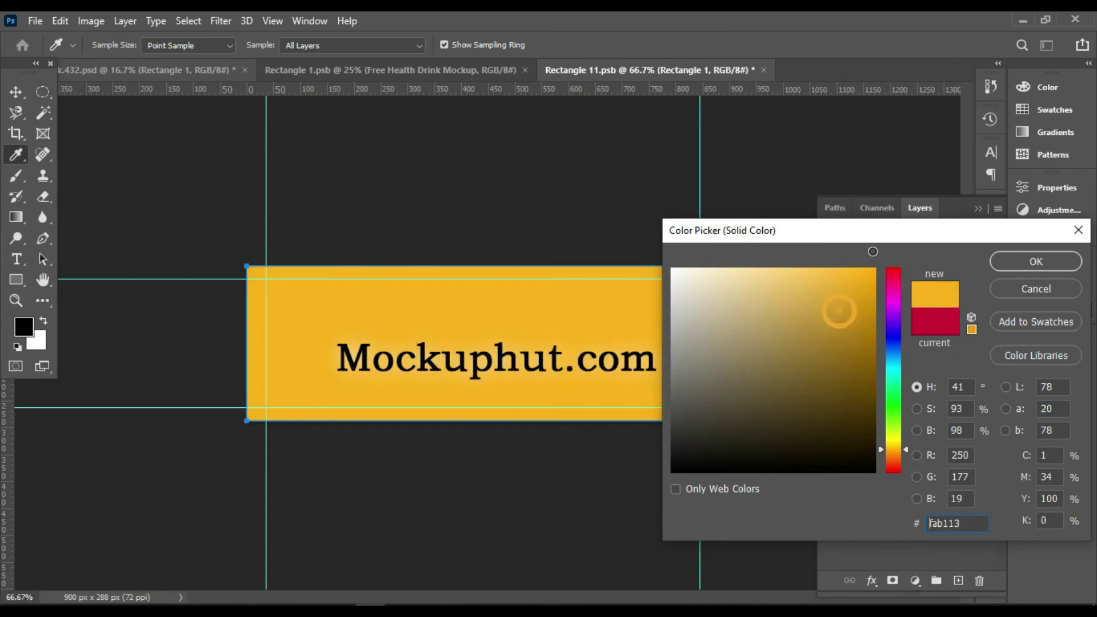
pyautogui.moveTo(707, 408); pyautogui.dragTo(673, 324)
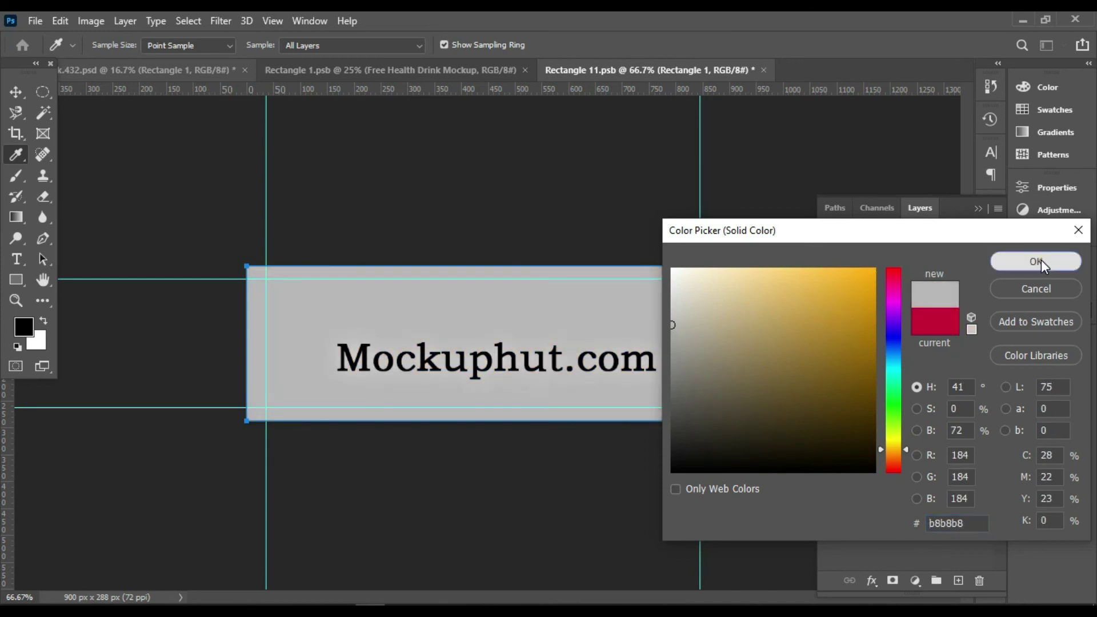
pyautogui.click(1035, 262)
pyautogui.hotkey('ctrl', 'Tab')
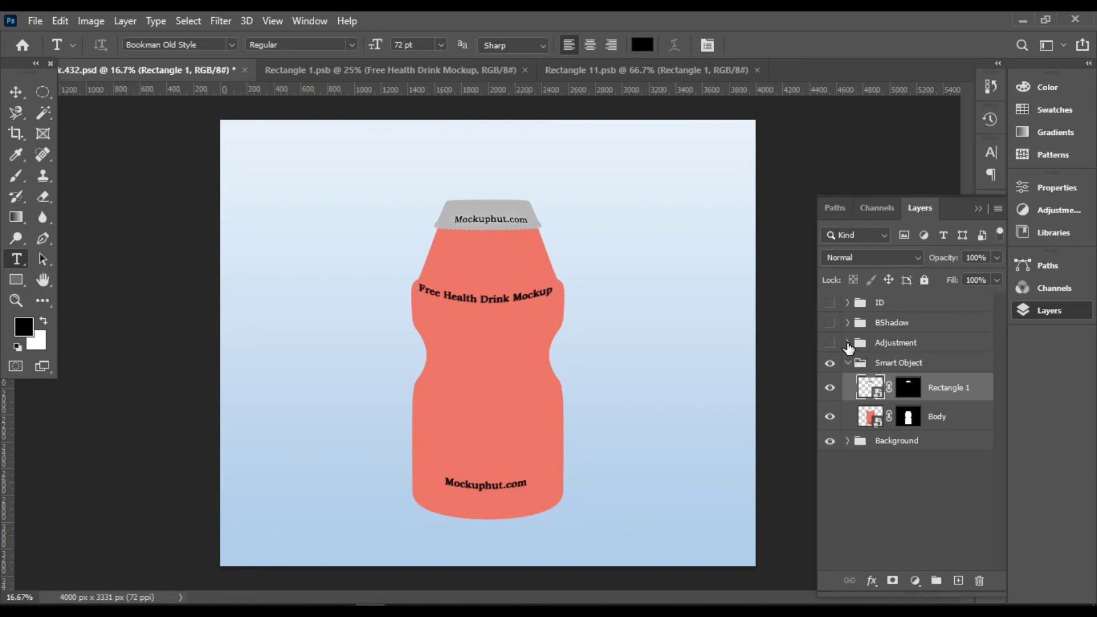
# - Hide Layer 2 copy and Layer 2 copy 2, select Layer 2, and open the Image menu
pyautogui.click(847, 343)
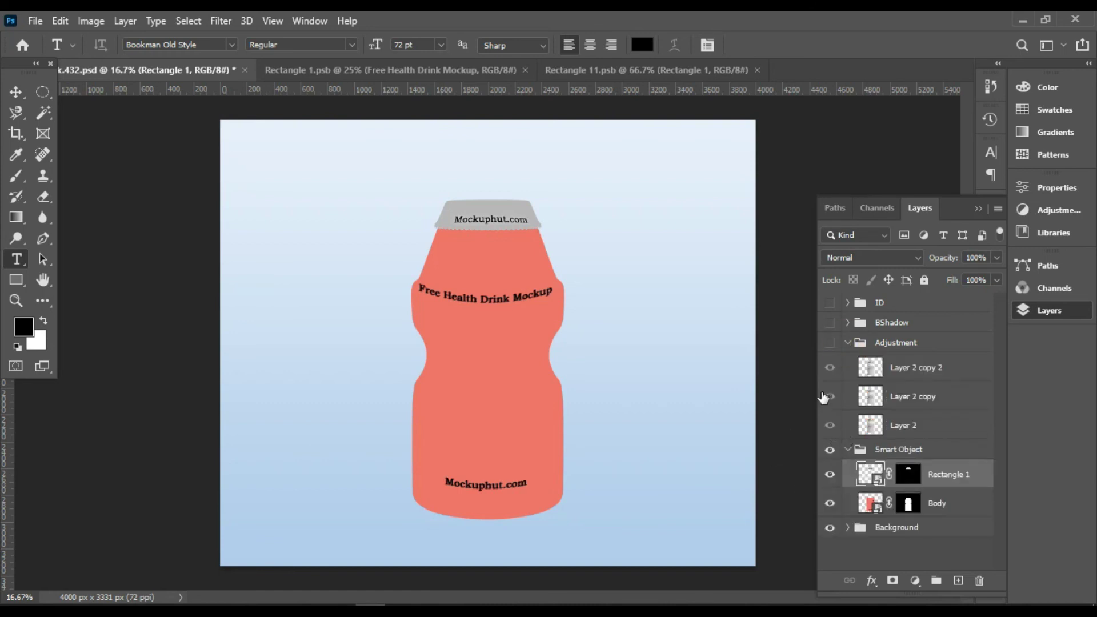
pyautogui.click(830, 342)
pyautogui.click(830, 368)
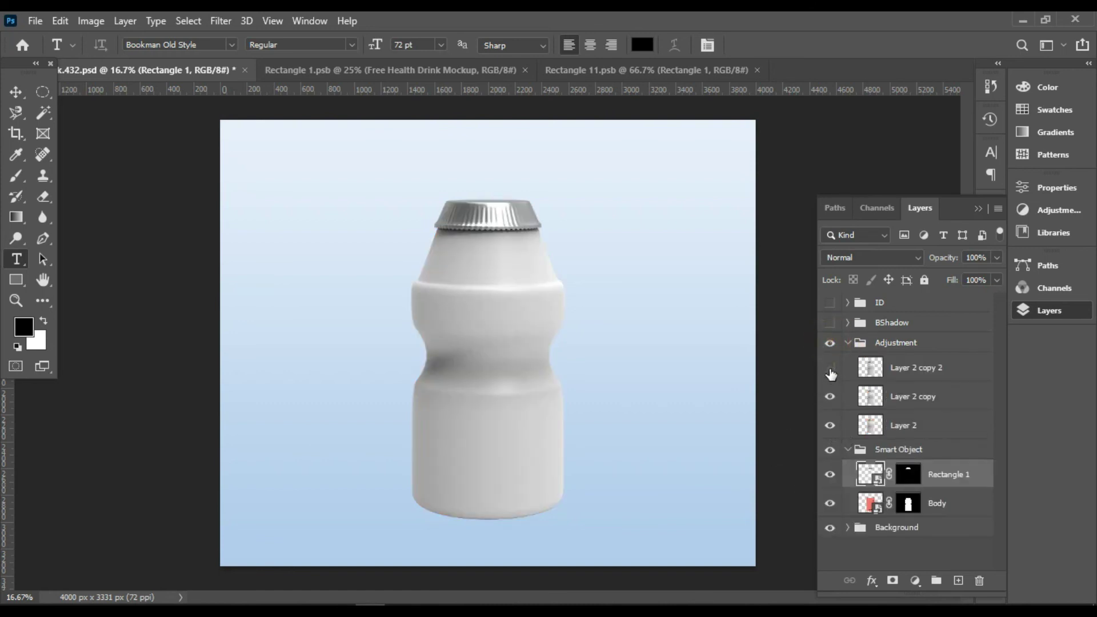
pyautogui.click(830, 396)
pyautogui.click(872, 425)
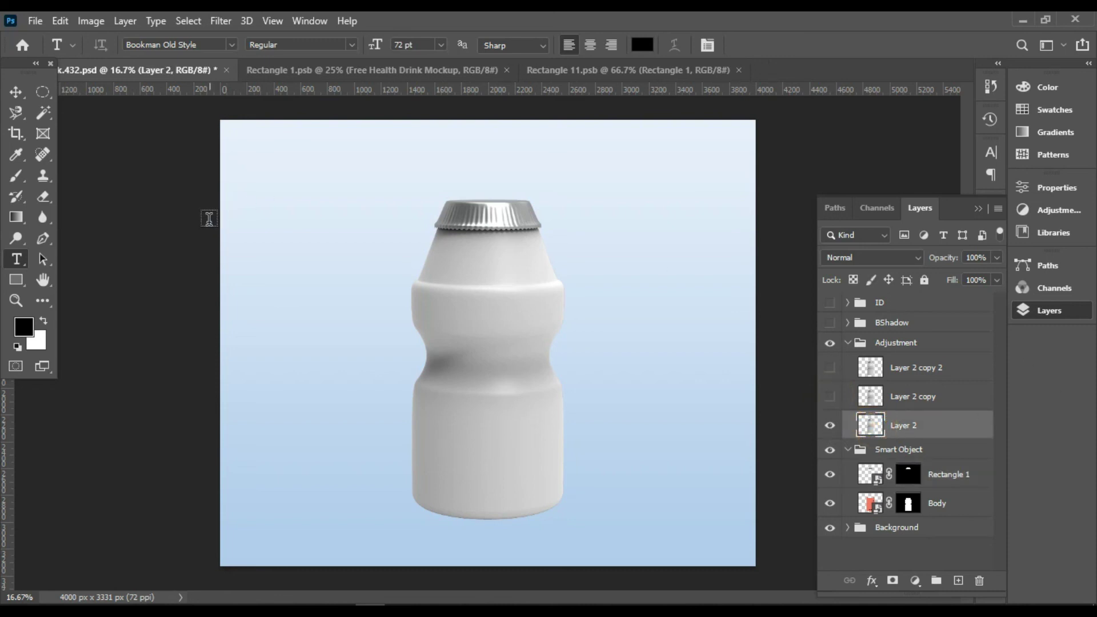
pyautogui.click(35, 21)
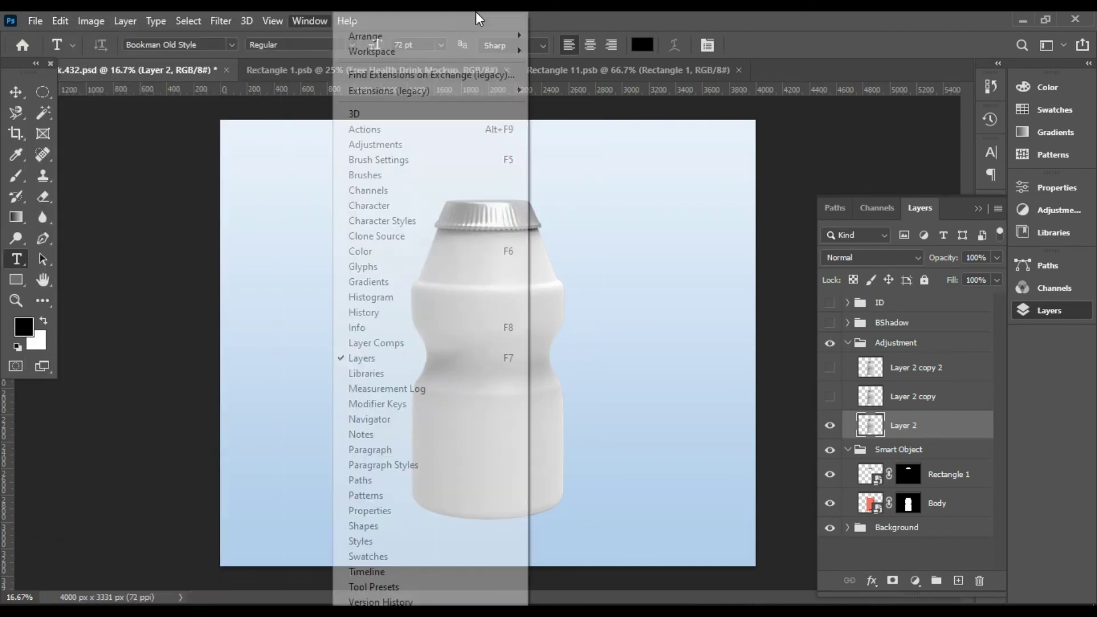
pyautogui.moveTo(116, 62)
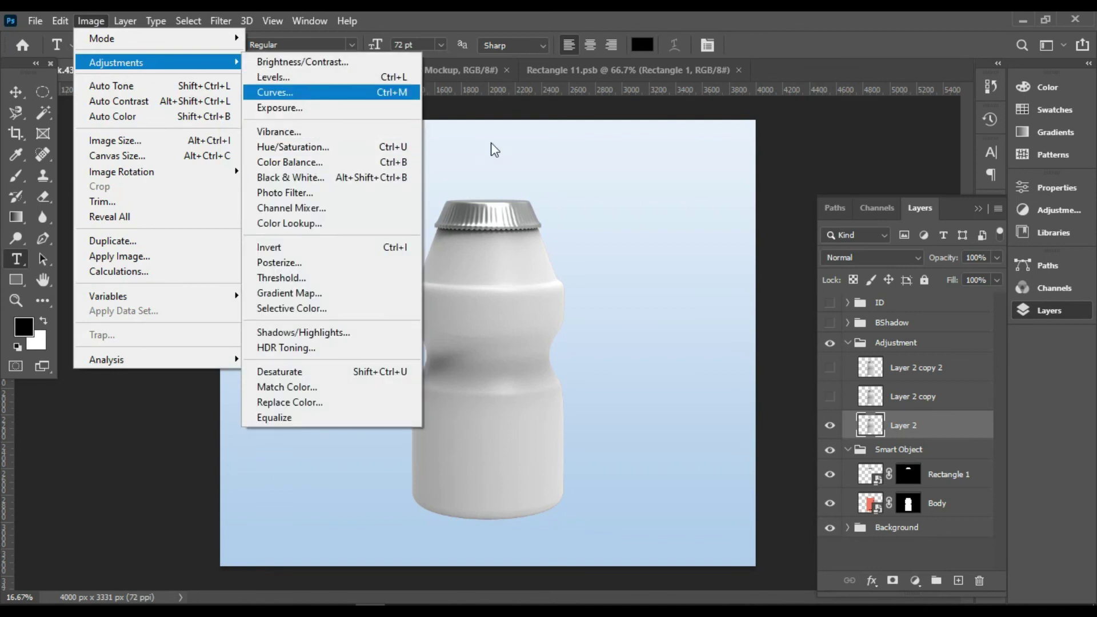
# - Try Multiply and Linear Dodge (Add) on Layer 2 and make Layer 2 copy visible
pyautogui.click(912, 257)
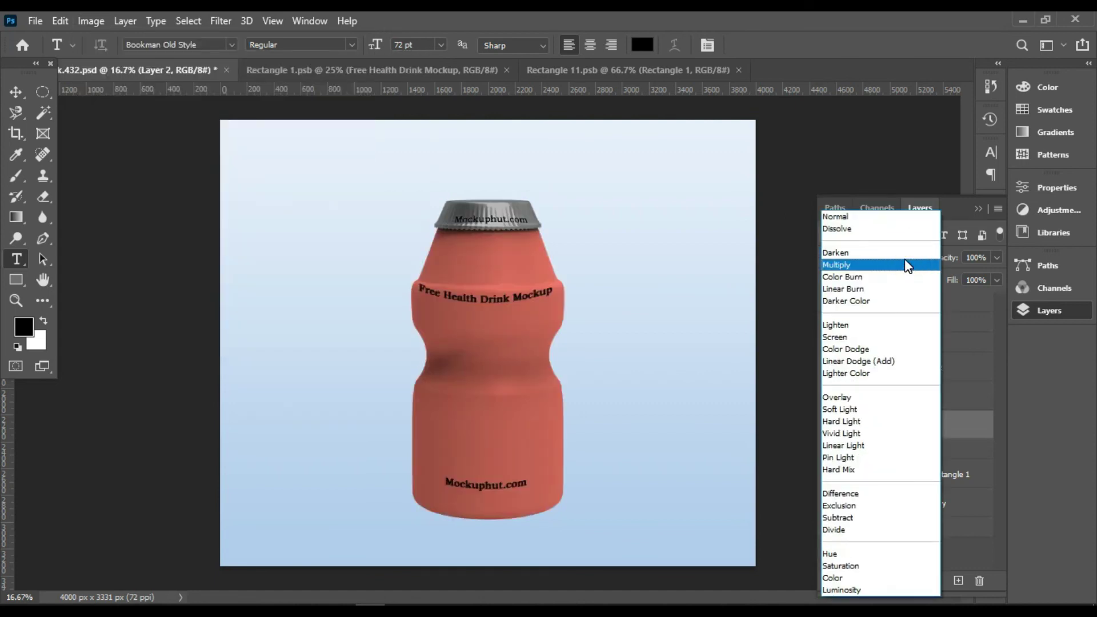
pyautogui.click(905, 263)
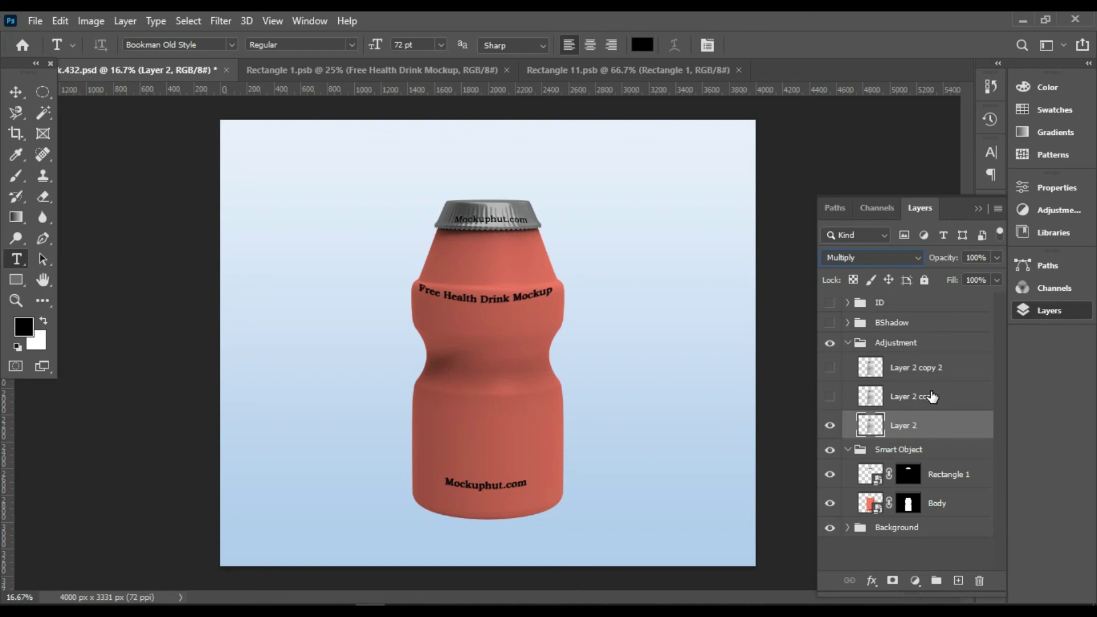
pyautogui.click(829, 397)
pyautogui.click(918, 256)
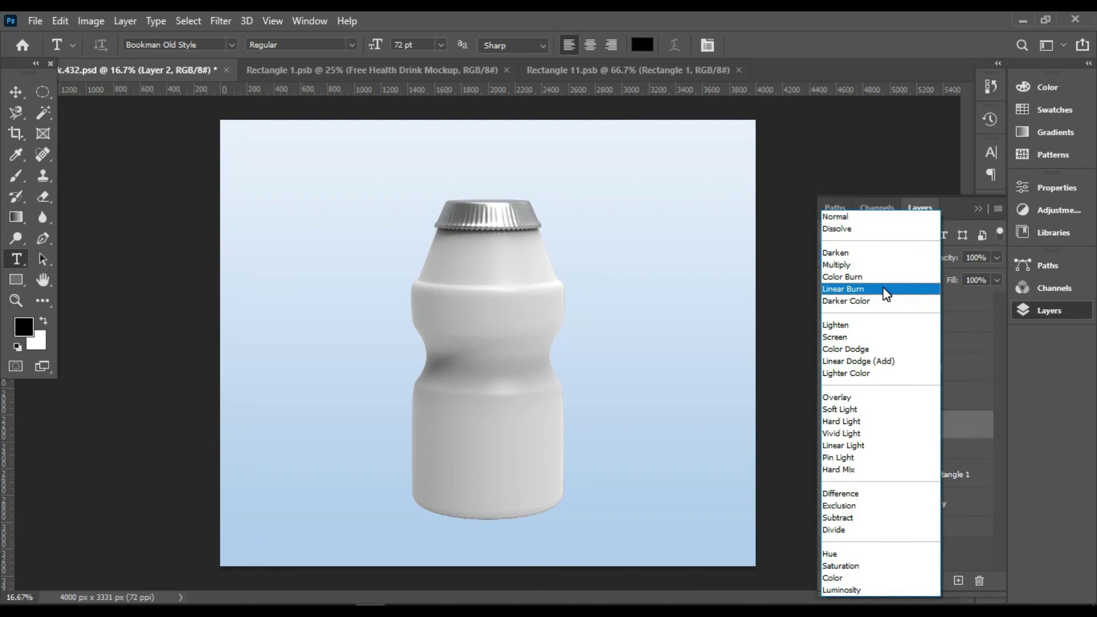
pyautogui.click(880, 361)
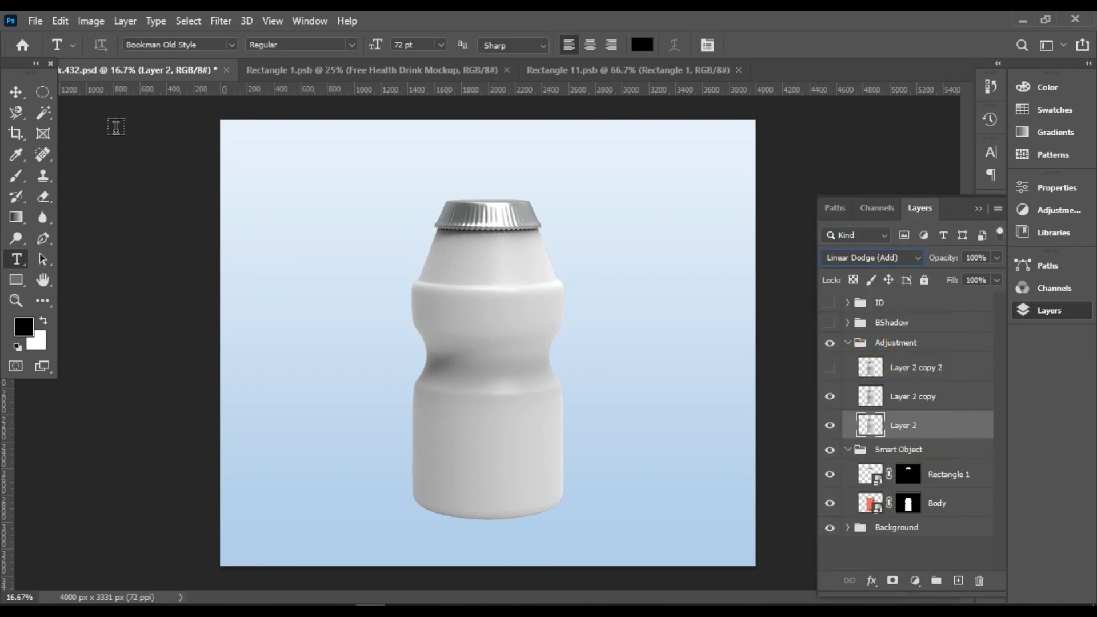
# - Reselect Layer 2 and set its blend mode to Linear Burn
pyautogui.click(38, 21)
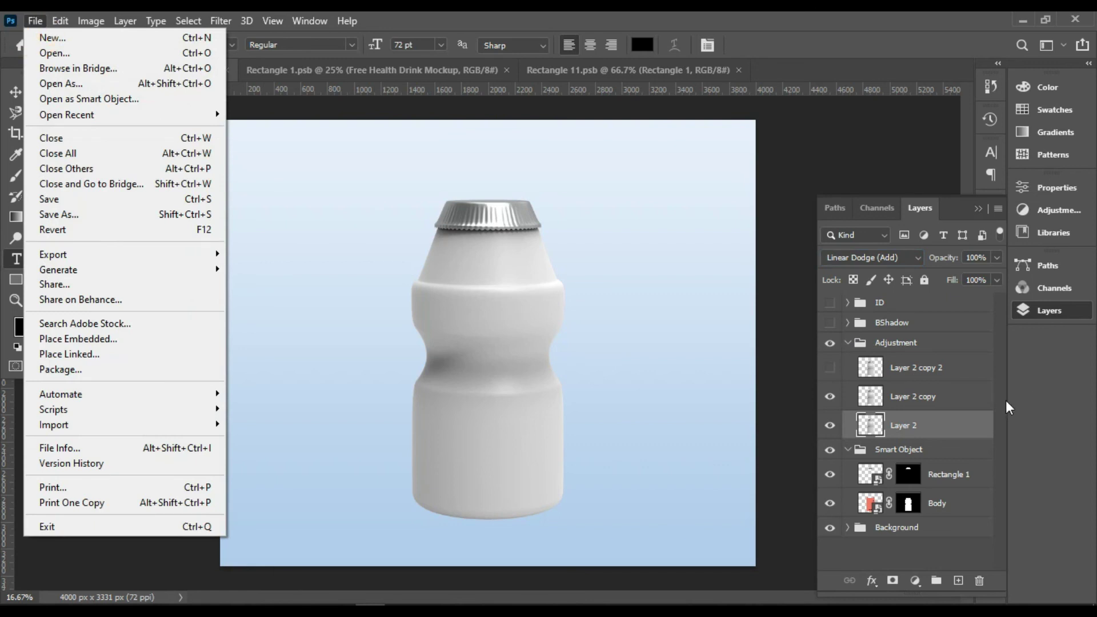
pyautogui.click(892, 407)
pyautogui.click(903, 425)
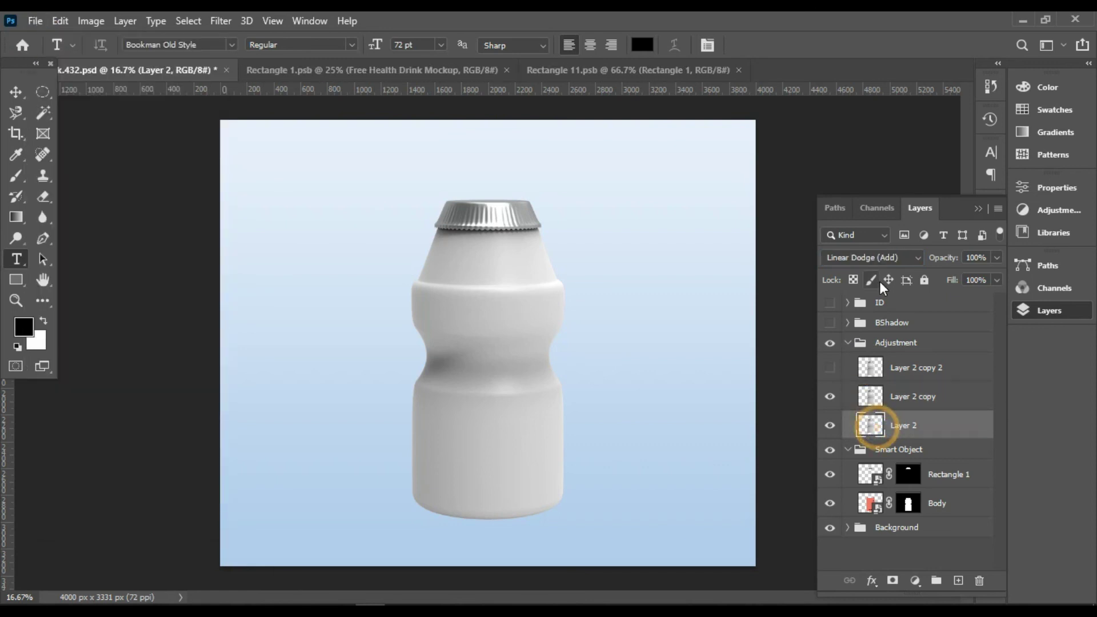
pyautogui.click(889, 255)
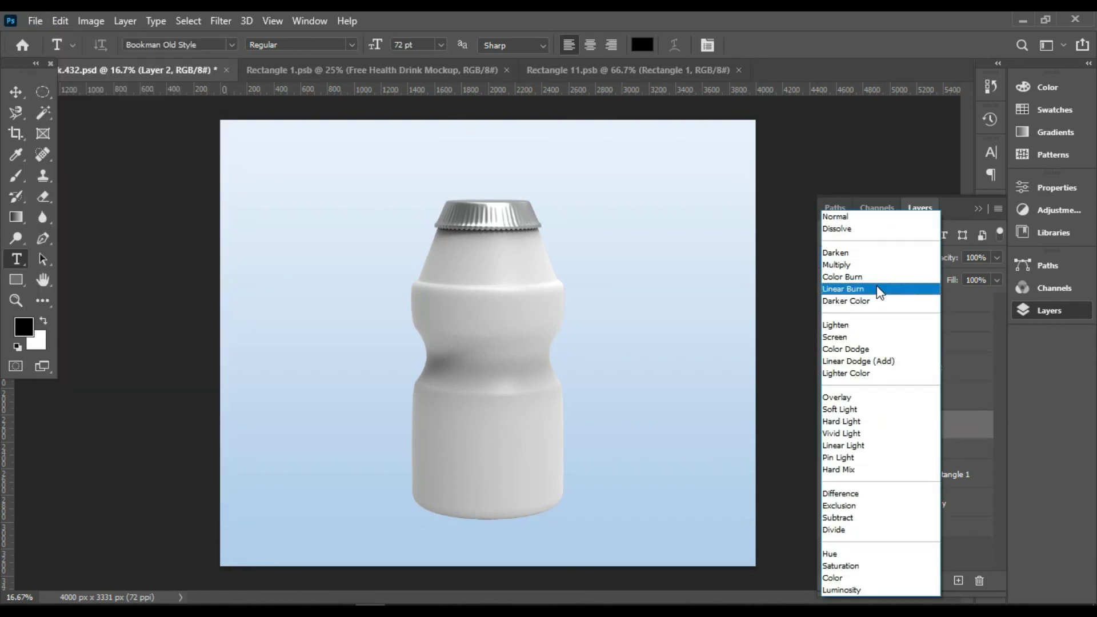
pyautogui.click(880, 289)
# - Set Layer 2 copy's blend mode to Linear Dodge (Add)
pyautogui.click(913, 396)
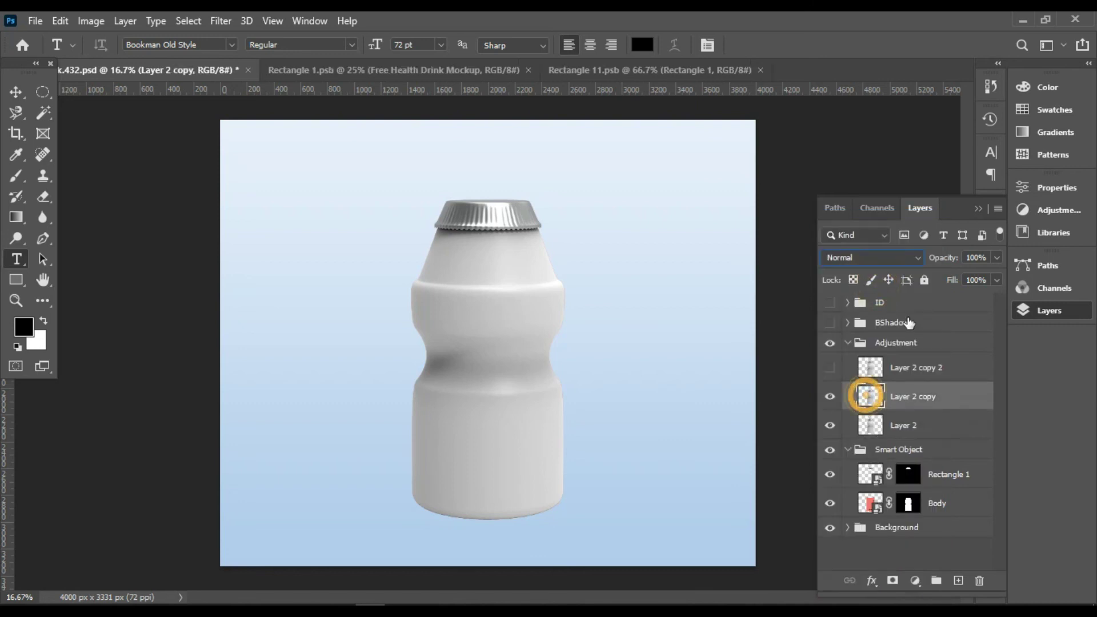
pyautogui.click(895, 259)
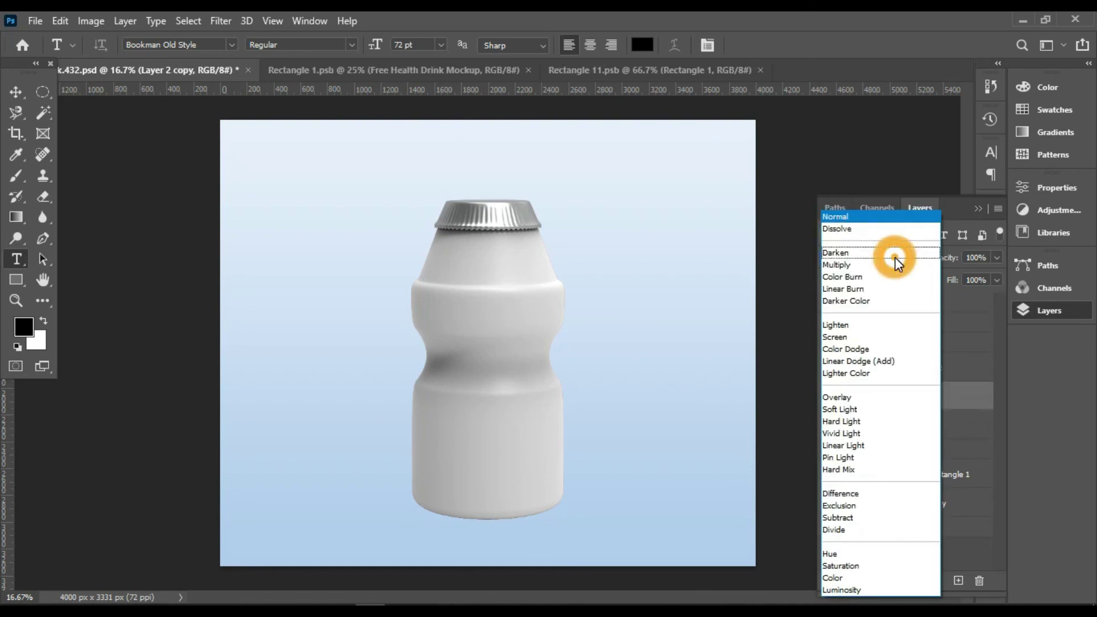
pyautogui.click(874, 360)
pyautogui.click(35, 21)
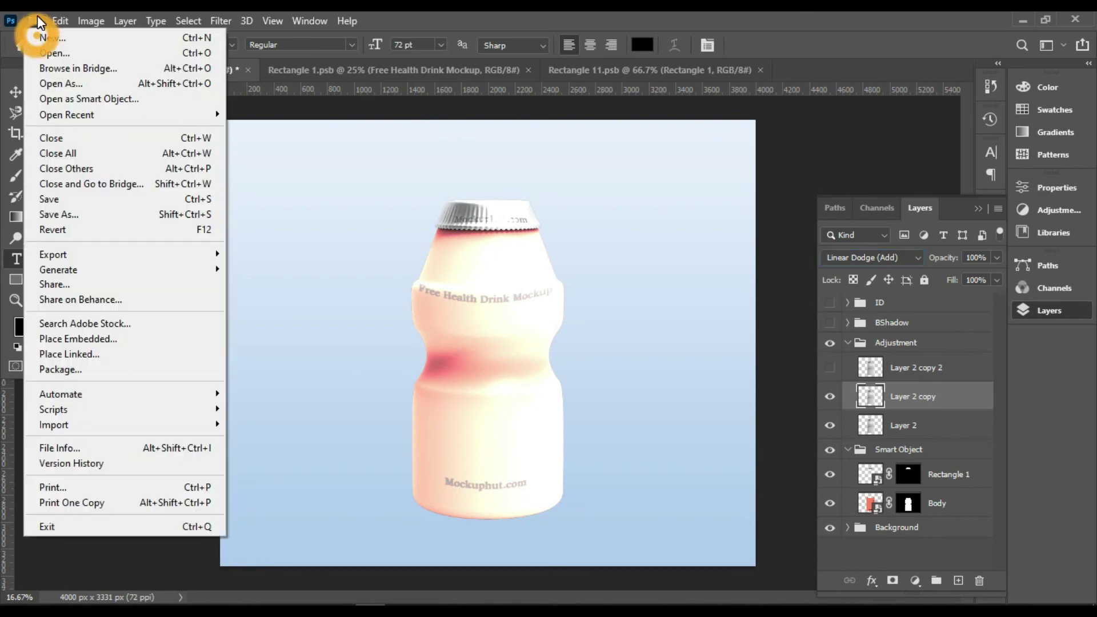
# - Apply Levels to Layer 2 copy with input black 167 and output white 189
pyautogui.click(571, 18)
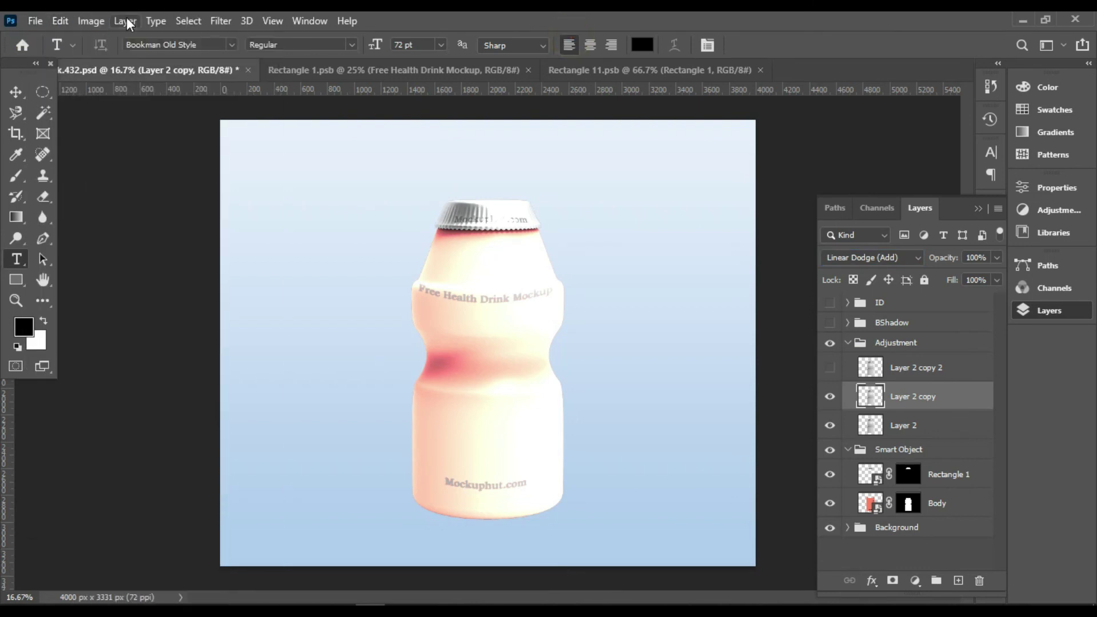
pyautogui.click(91, 20)
pyautogui.moveTo(116, 62)
pyautogui.click(300, 77)
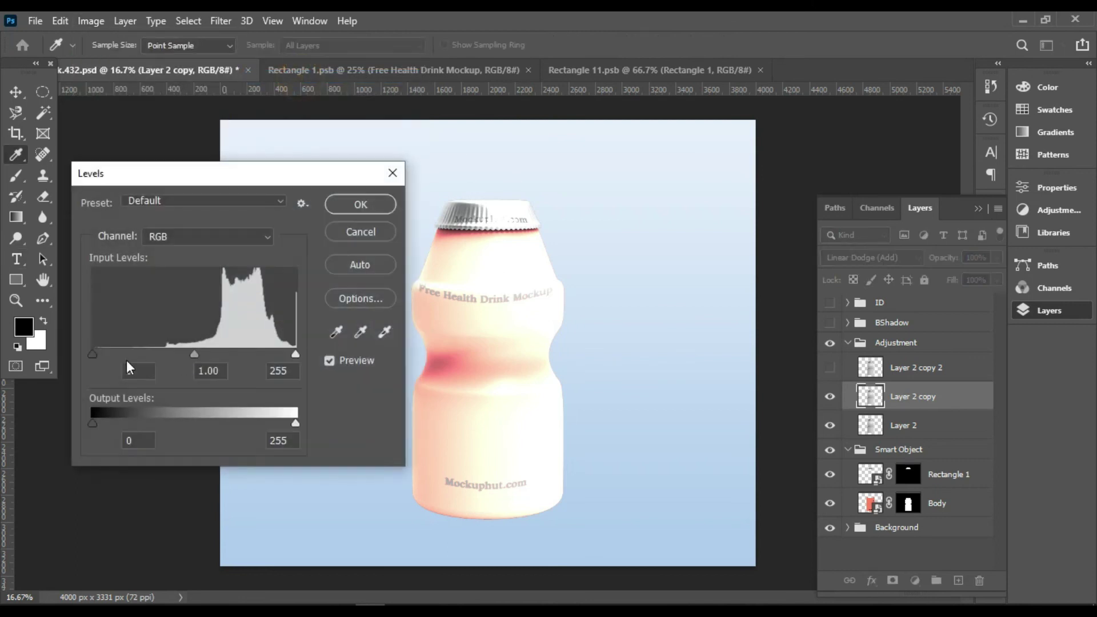
pyautogui.moveTo(92, 355); pyautogui.dragTo(218, 352)
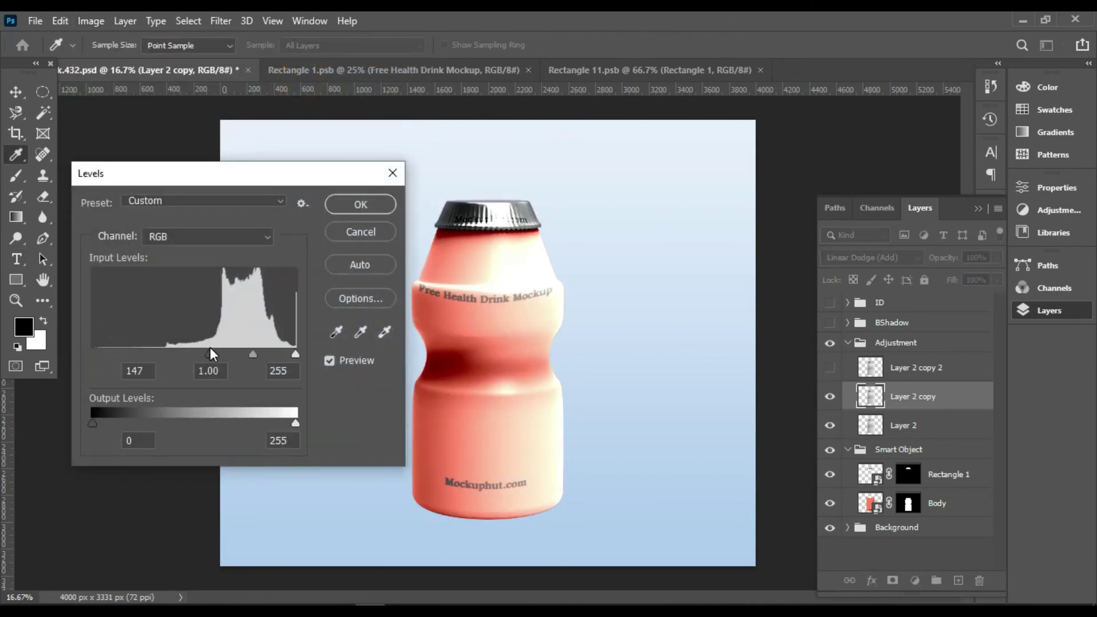
pyautogui.moveTo(218, 348); pyautogui.dragTo(232, 350)
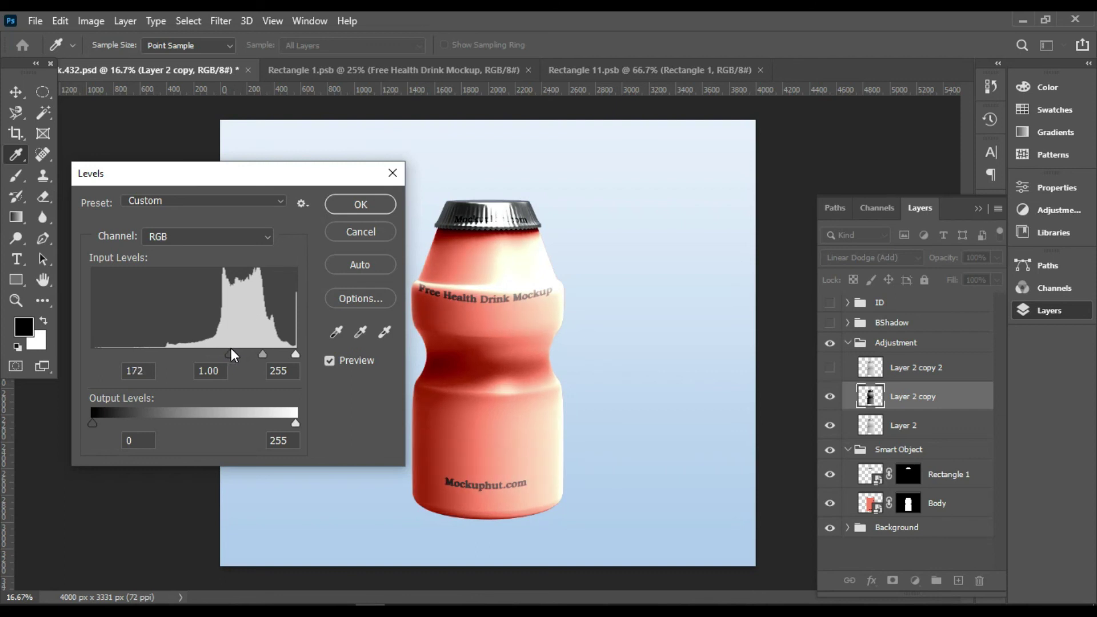
pyautogui.moveTo(232, 349); pyautogui.dragTo(225, 348)
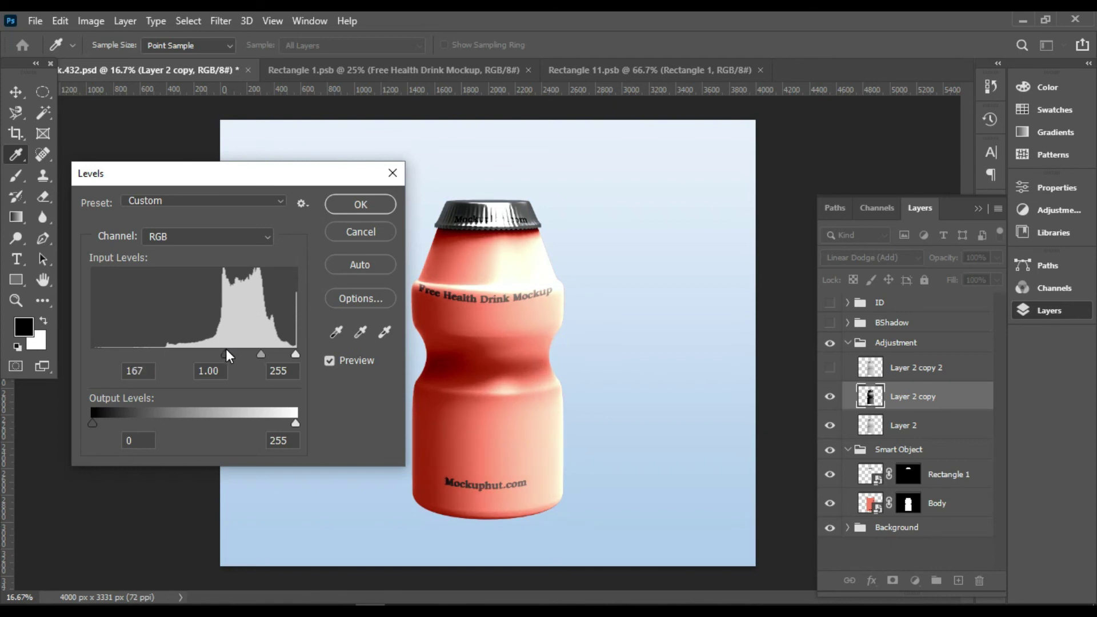
pyautogui.moveTo(296, 424); pyautogui.dragTo(243, 424)
pyautogui.click(364, 205)
# - Make Layer 2 copy 2 visible and set its blend mode to Screen
pyautogui.press('t')
pyautogui.click(832, 366)
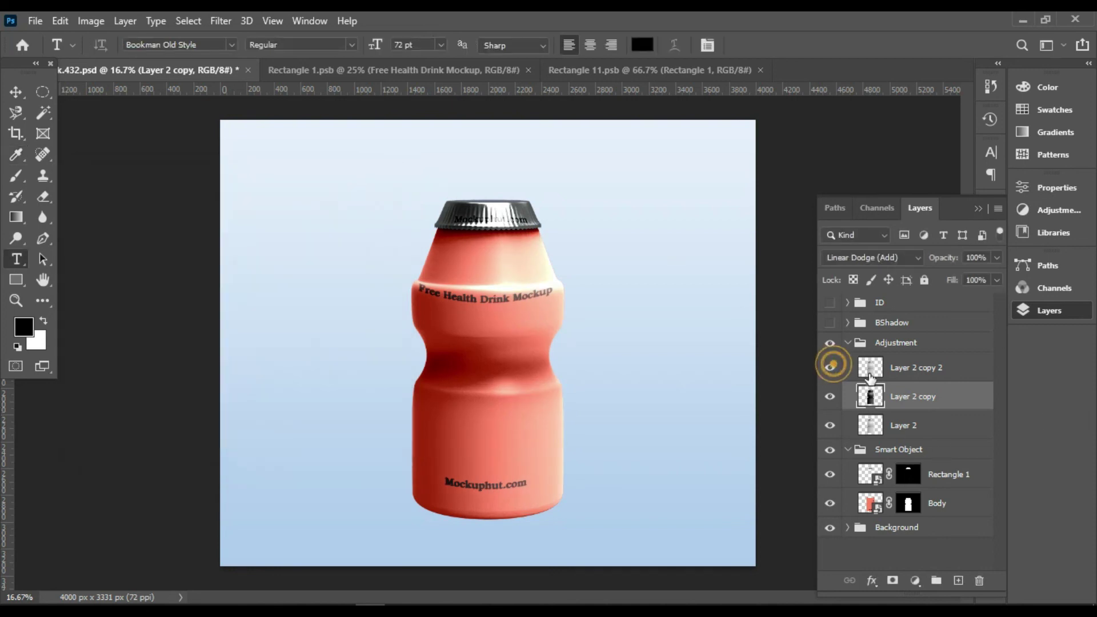
pyautogui.click(914, 367)
pyautogui.click(883, 257)
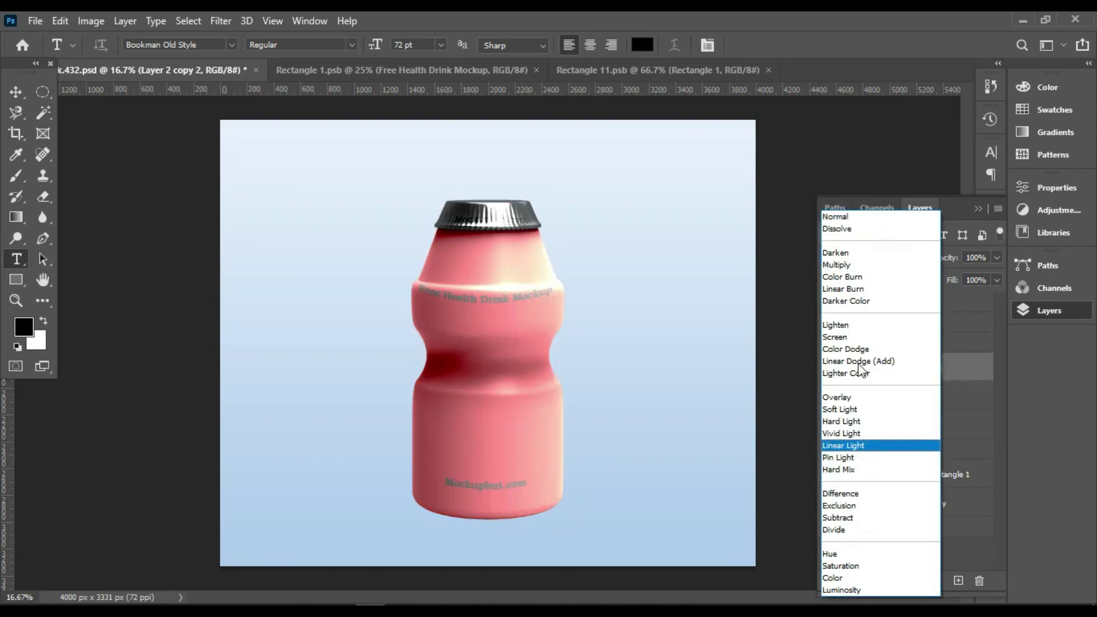
pyautogui.click(835, 336)
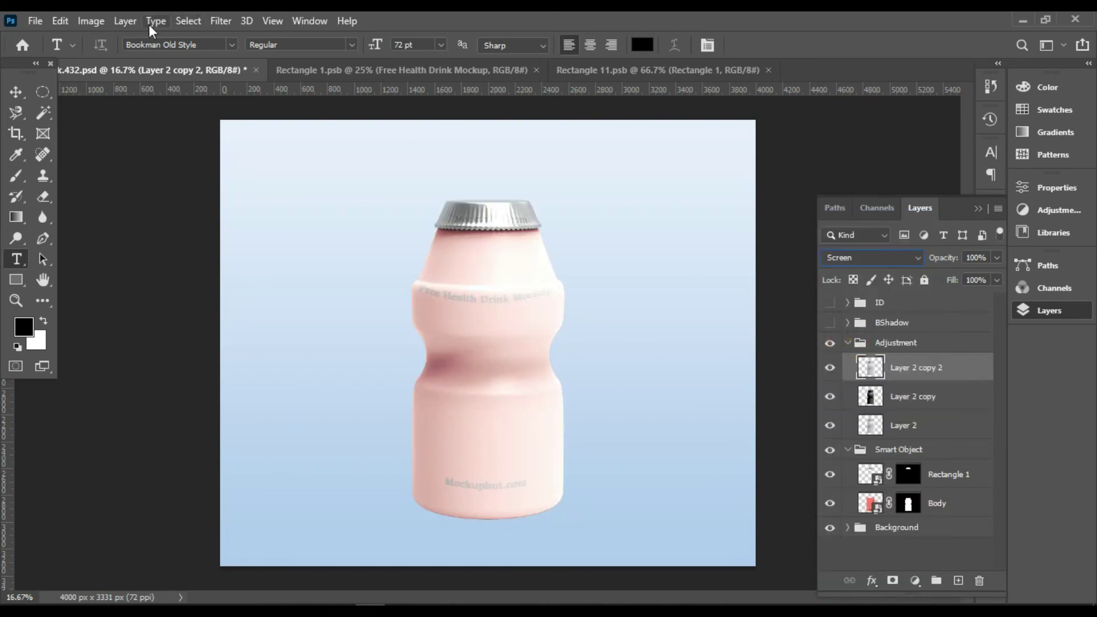
# - Apply Levels to Layer 2 copy 2 with input black 114 and output white 113
pyautogui.click(99, 18)
pyautogui.moveTo(112, 63)
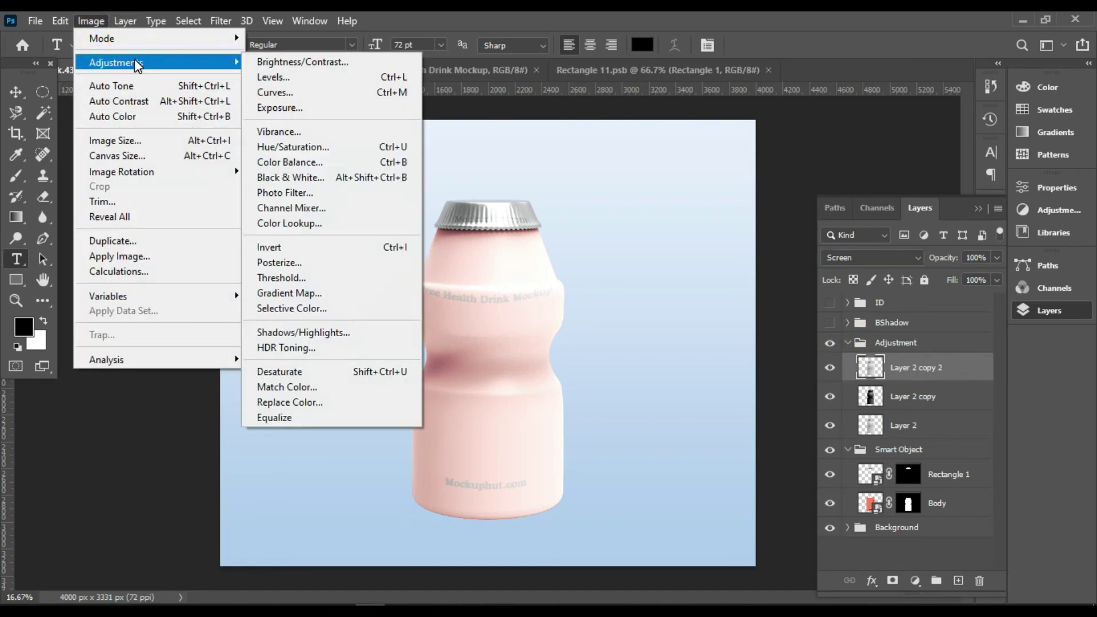
pyautogui.click(280, 78)
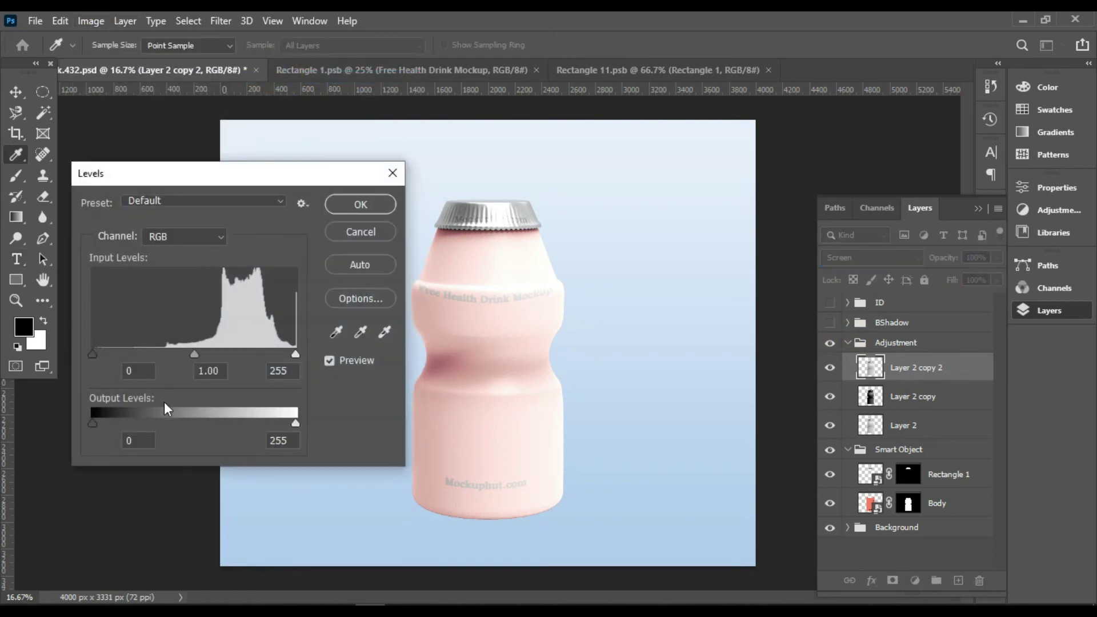
pyautogui.moveTo(93, 355); pyautogui.dragTo(108, 354)
pyautogui.moveTo(193, 355)
pyautogui.mouseDown()
pyautogui.moveTo(215, 356)
pyautogui.moveTo(193, 355)
pyautogui.mouseUp()
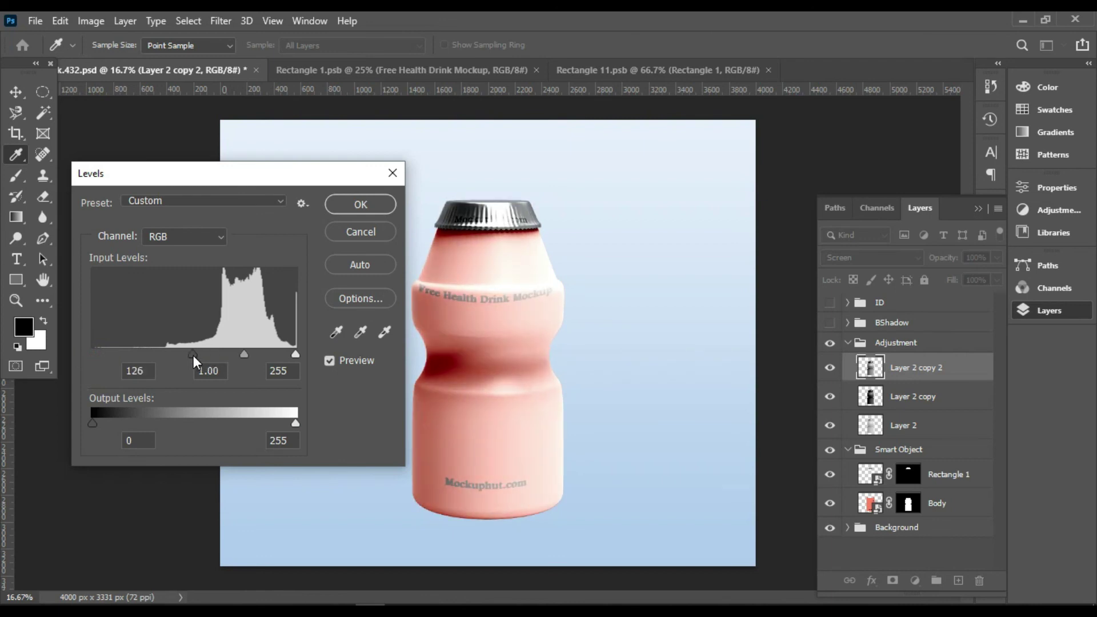
pyautogui.moveTo(296, 354); pyautogui.dragTo(328, 352)
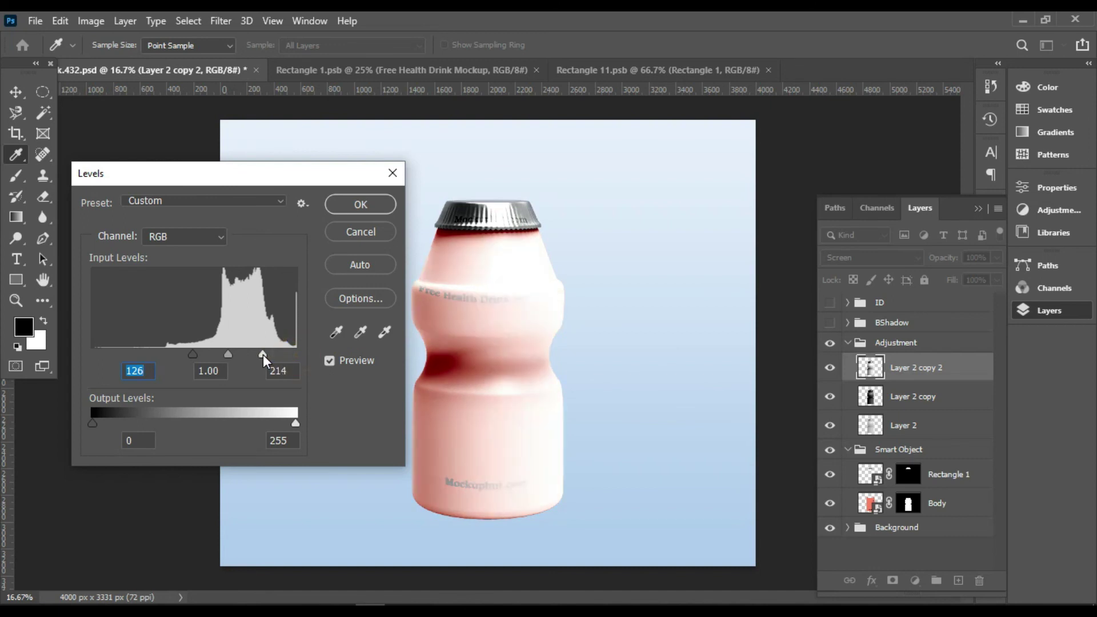
pyautogui.click(328, 359)
pyautogui.moveTo(295, 423); pyautogui.dragTo(288, 423)
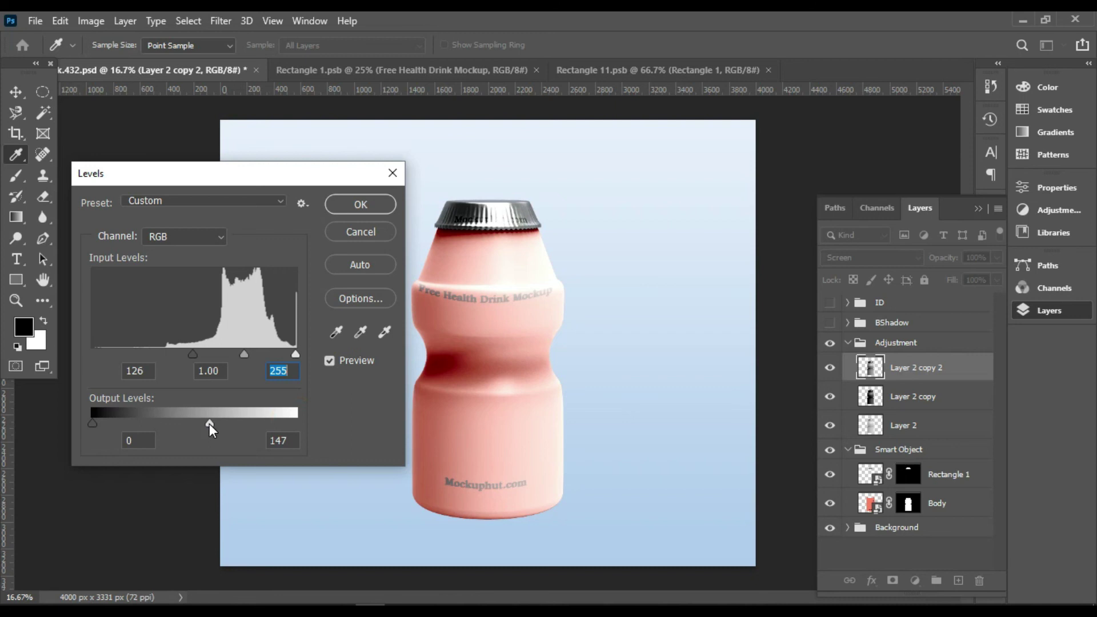
pyautogui.moveTo(211, 425); pyautogui.dragTo(169, 420)
pyautogui.click(169, 421)
pyautogui.moveTo(169, 423); pyautogui.dragTo(182, 424)
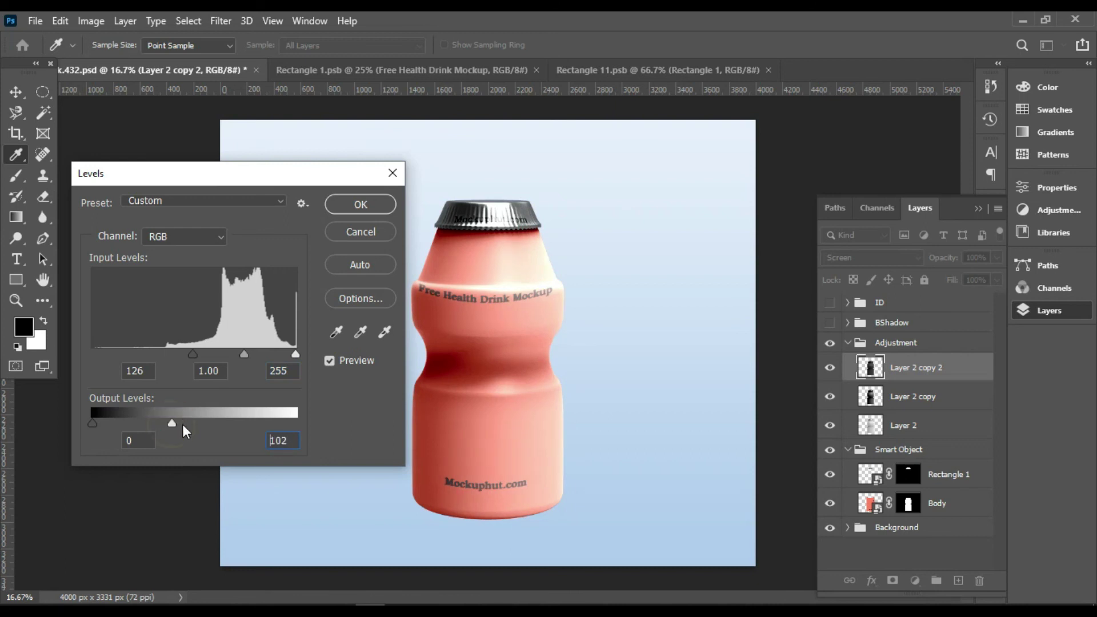
pyautogui.moveTo(193, 354); pyautogui.dragTo(183, 355)
pyautogui.click(183, 355)
pyautogui.click(371, 208)
pyautogui.press('t')
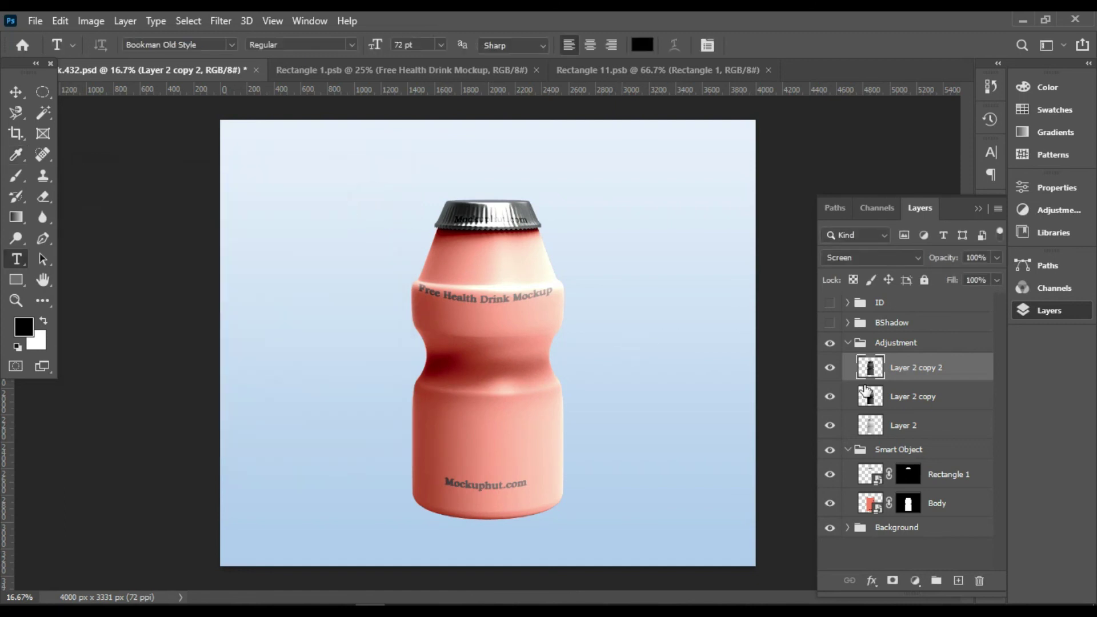
# - Turn on the BShadow group's visibility to show the soft shadow under the bottle
pyautogui.click(830, 323)
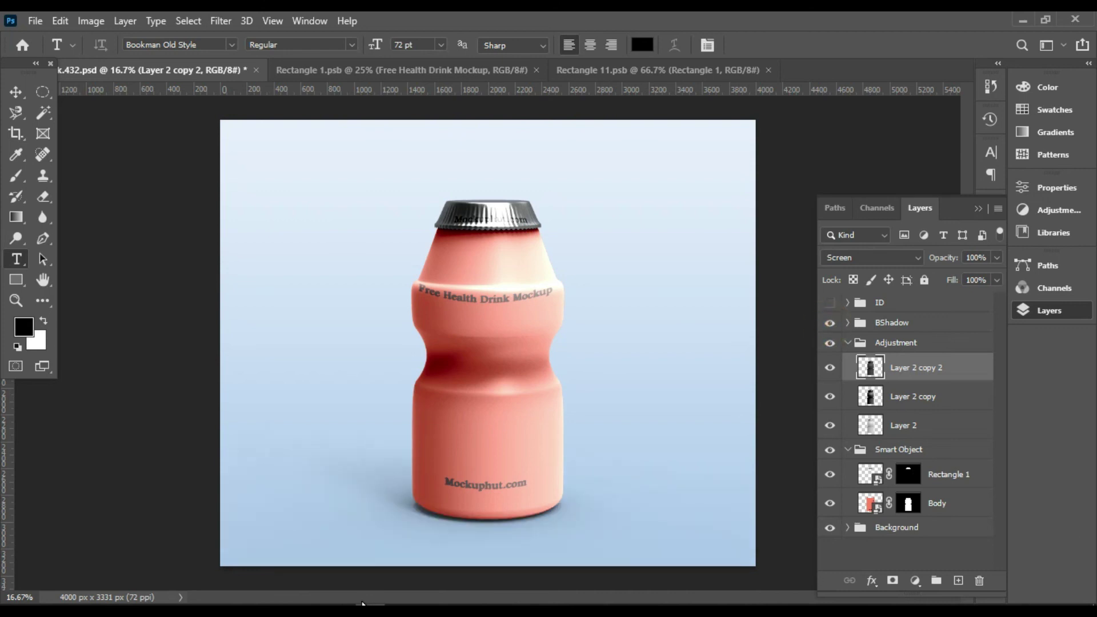